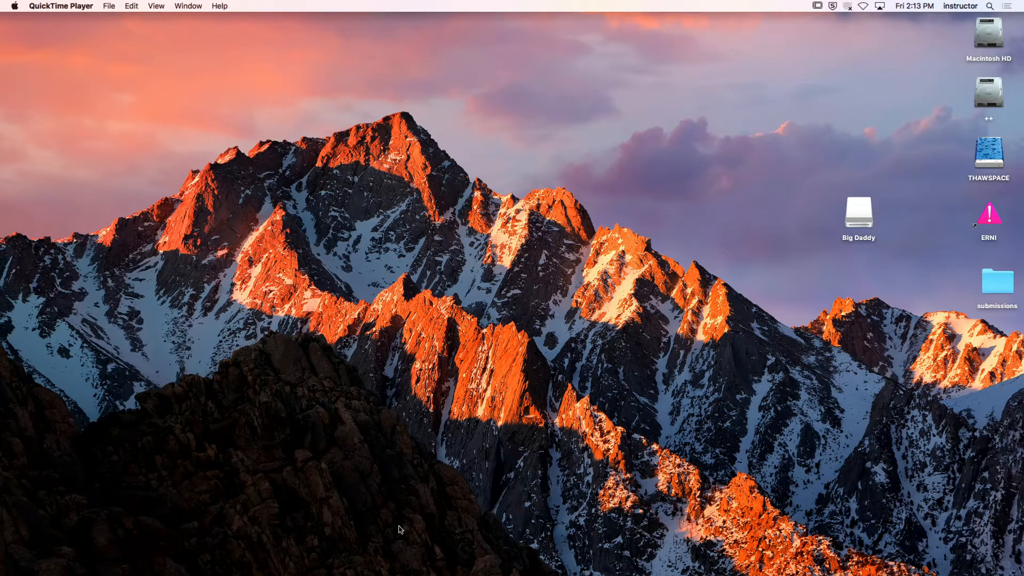
Open the VINTAGE_FAN project folder inside PATS_STUFF on Macintosh HD and reposition its window
mouse_move(542, 565)
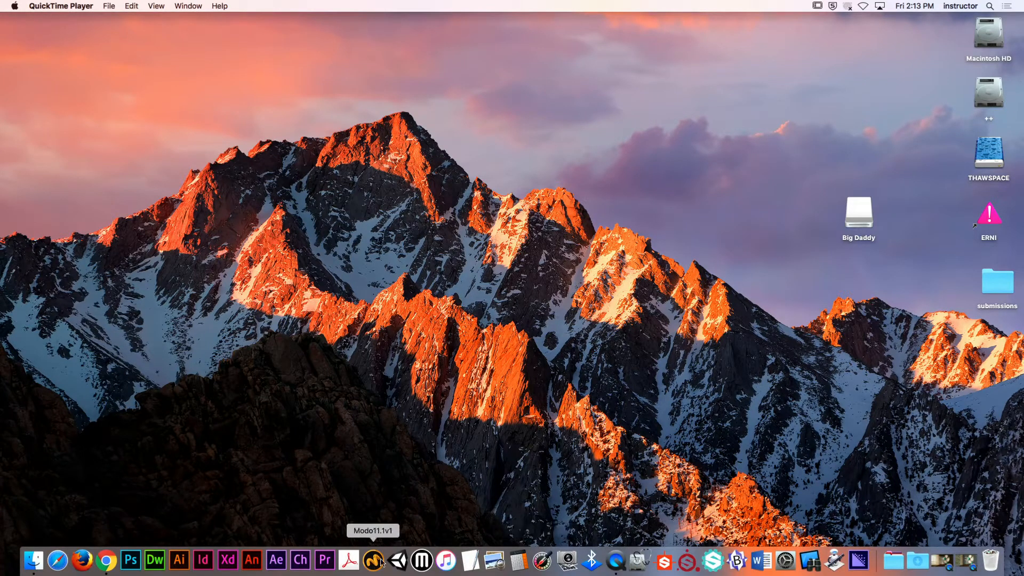
double_click(988, 37)
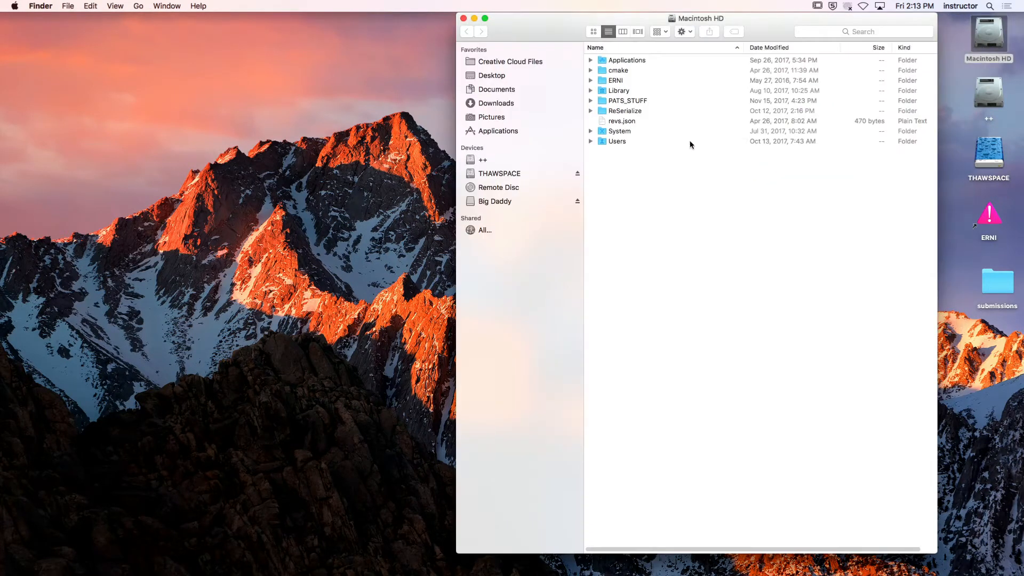
double_click(653, 101)
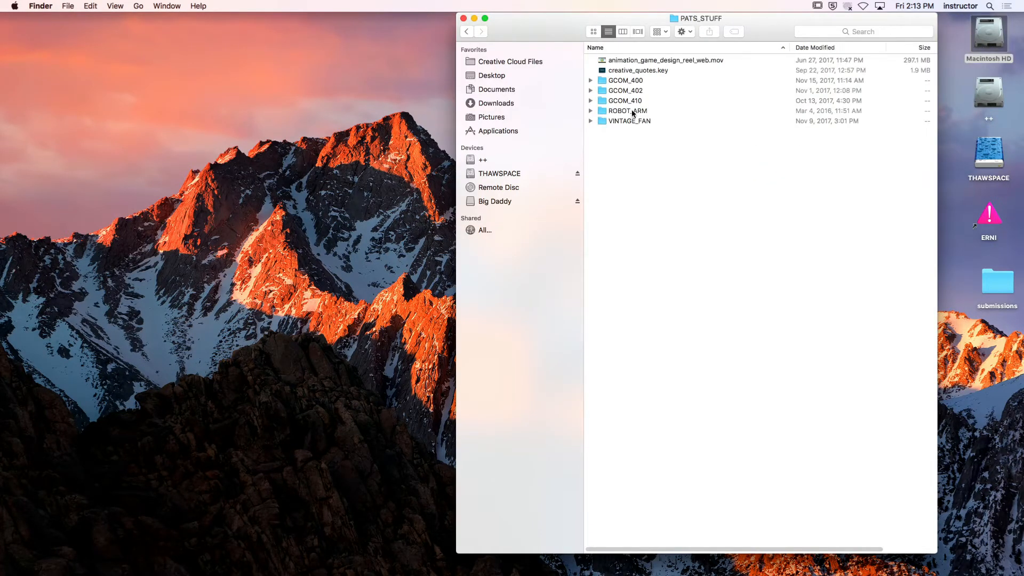
double_click(617, 122)
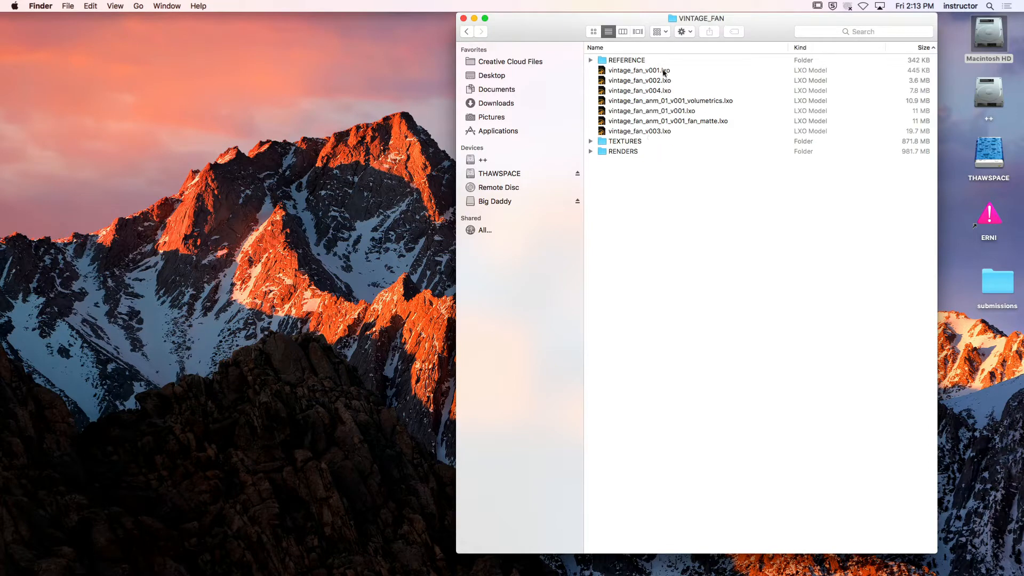
left_click_drag(565, 15, 419, 14)
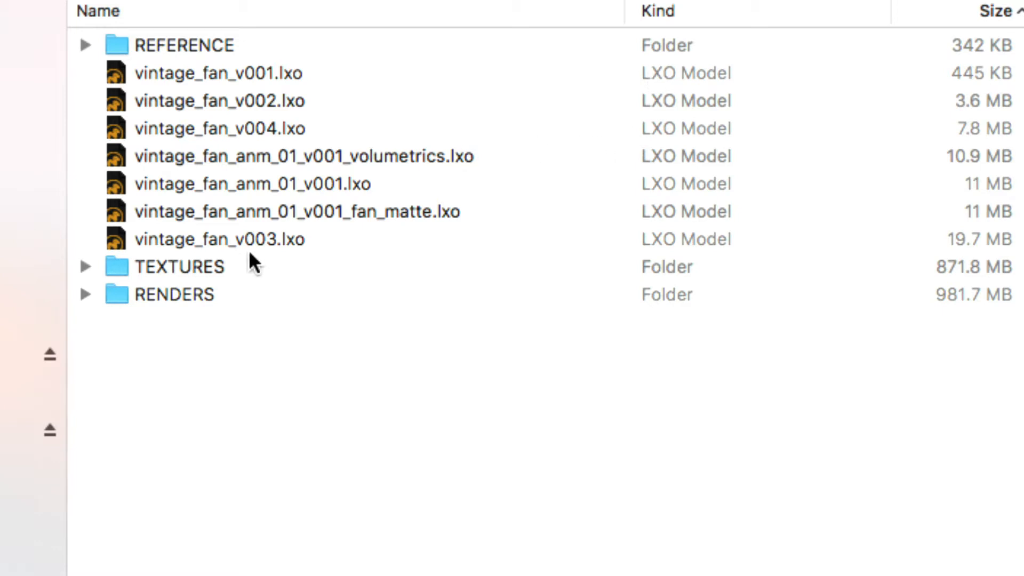
Open the ANM_01 folder inside the project's RENDERS folder
double_click(231, 292)
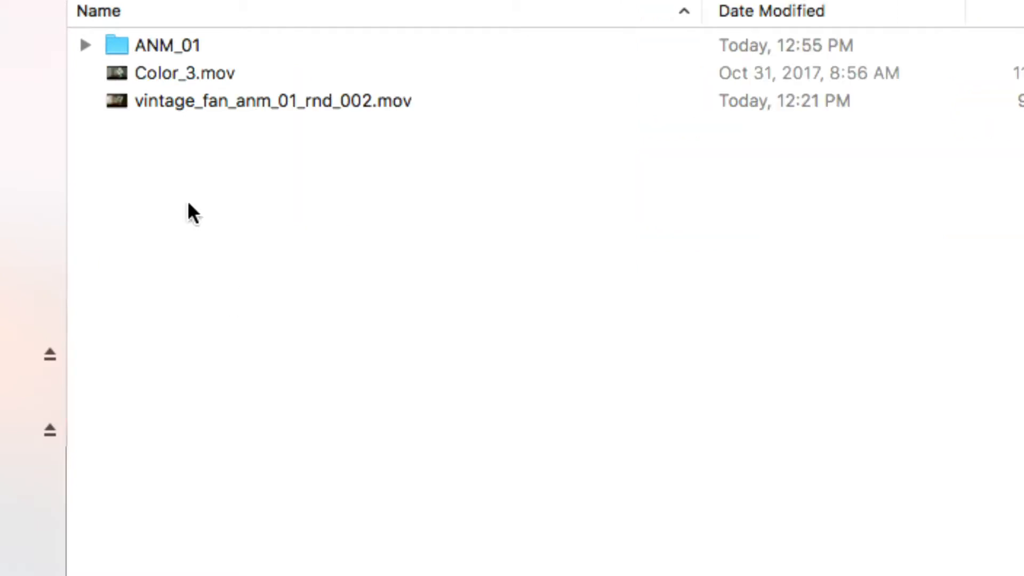
left_click(181, 48)
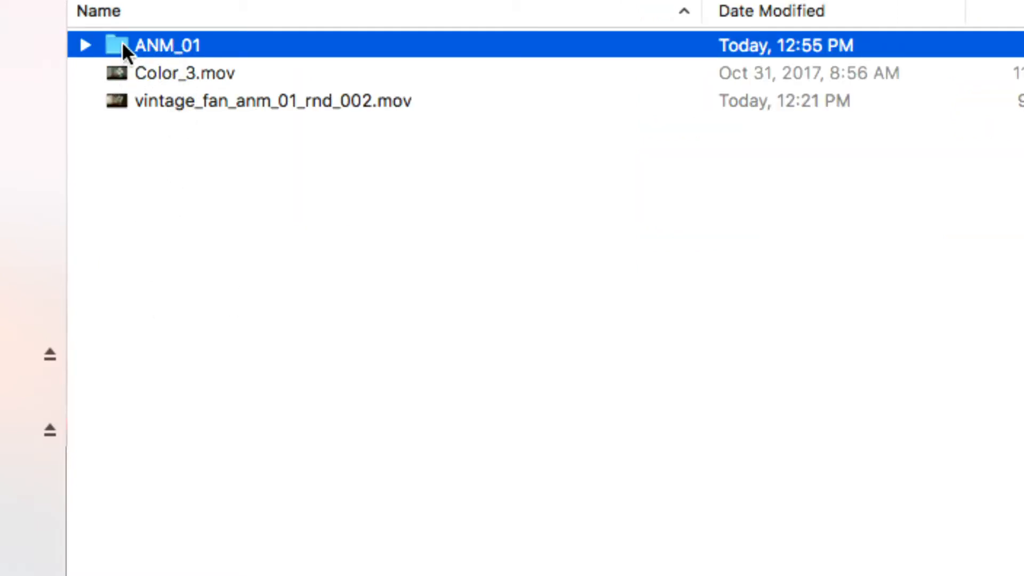
double_click(163, 44)
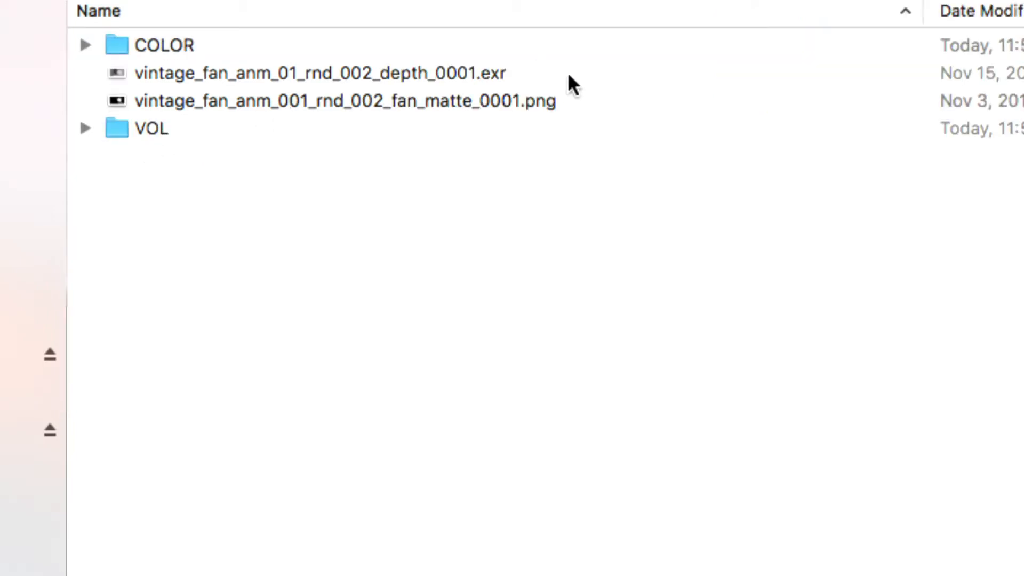
Examine the render passes in ANM_01: the depth EXR, the fan matte PNG, and the COLOR and VOL folders
left_click_drag(569, 76, 532, 132)
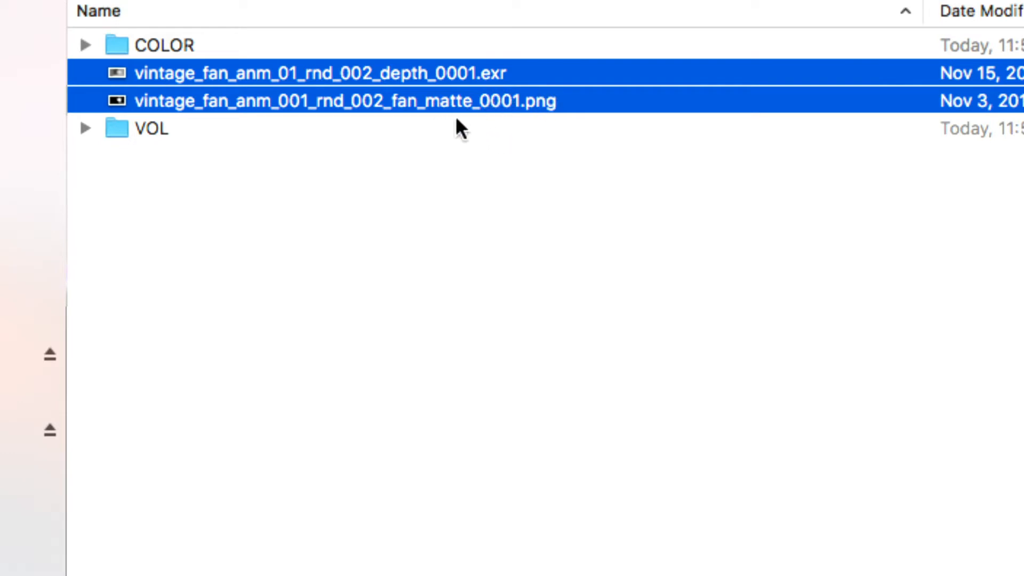
left_click(457, 148)
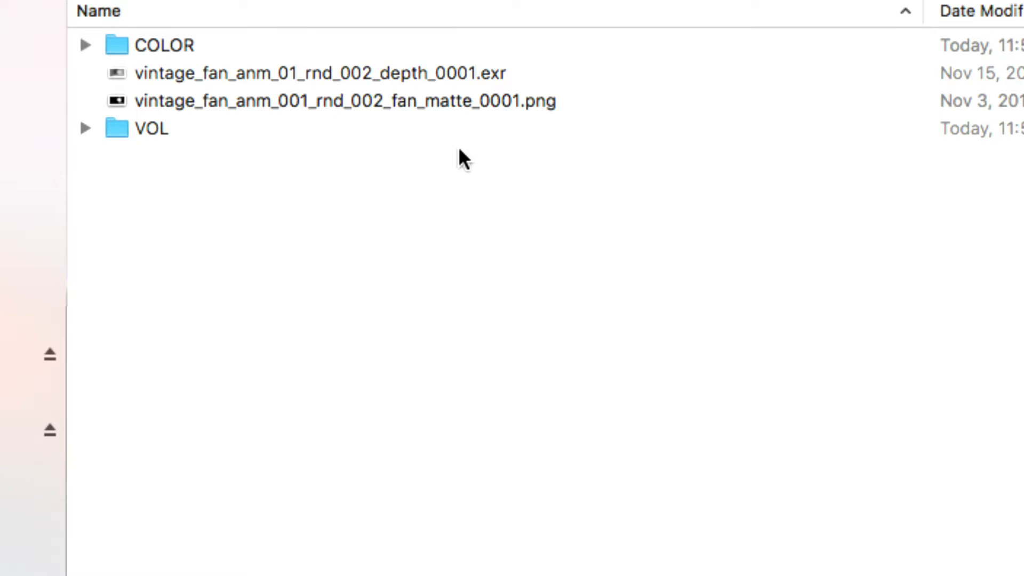
left_click(514, 80)
left_click(516, 96)
left_click(484, 137)
left_click(153, 47)
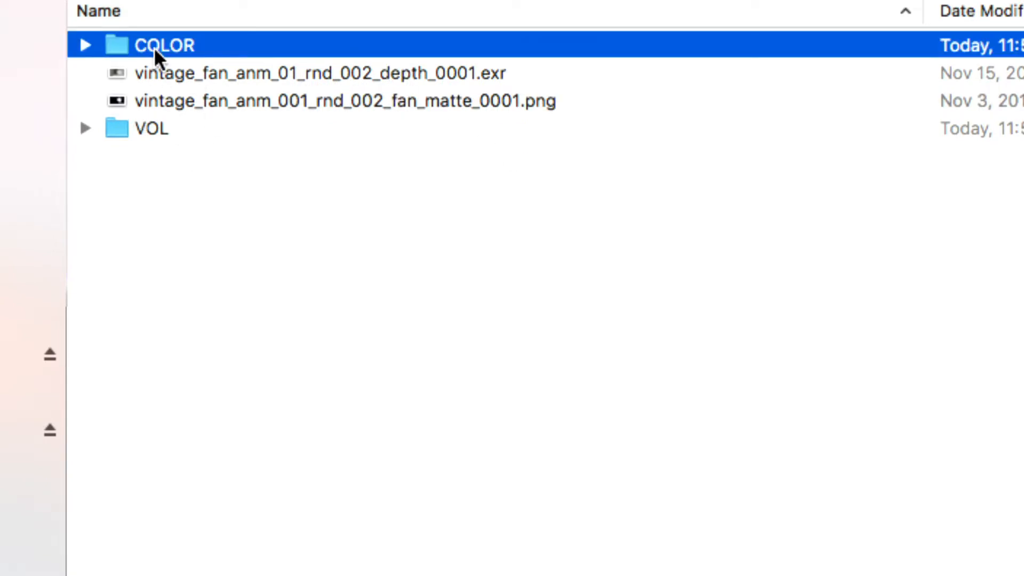
left_click(132, 123)
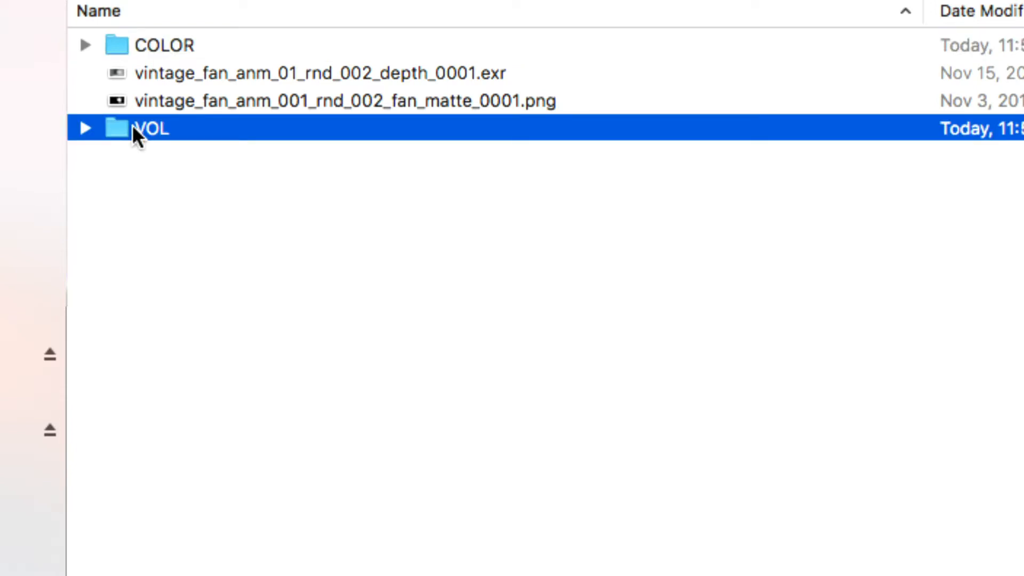
left_click(383, 74)
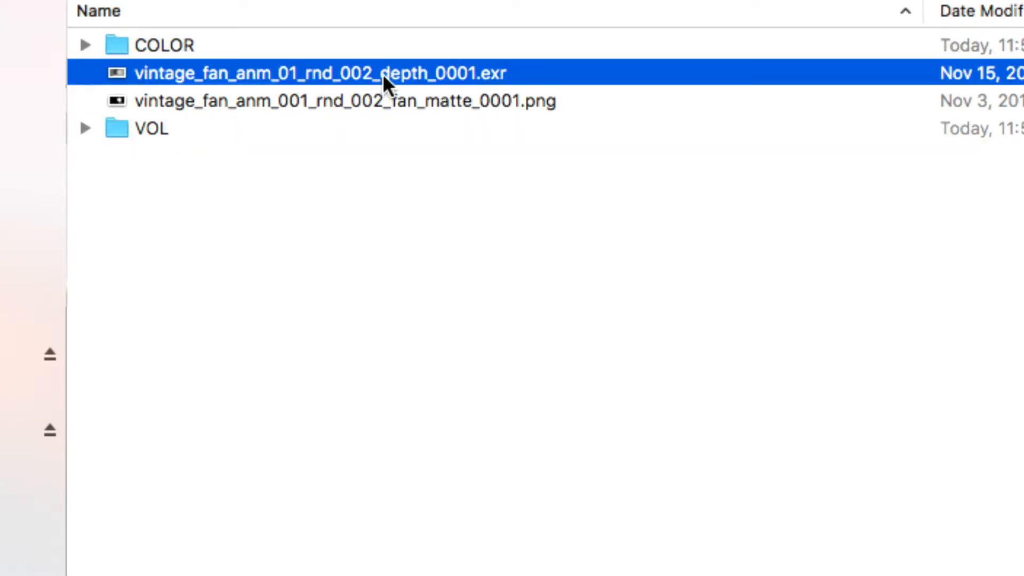
left_click(403, 102)
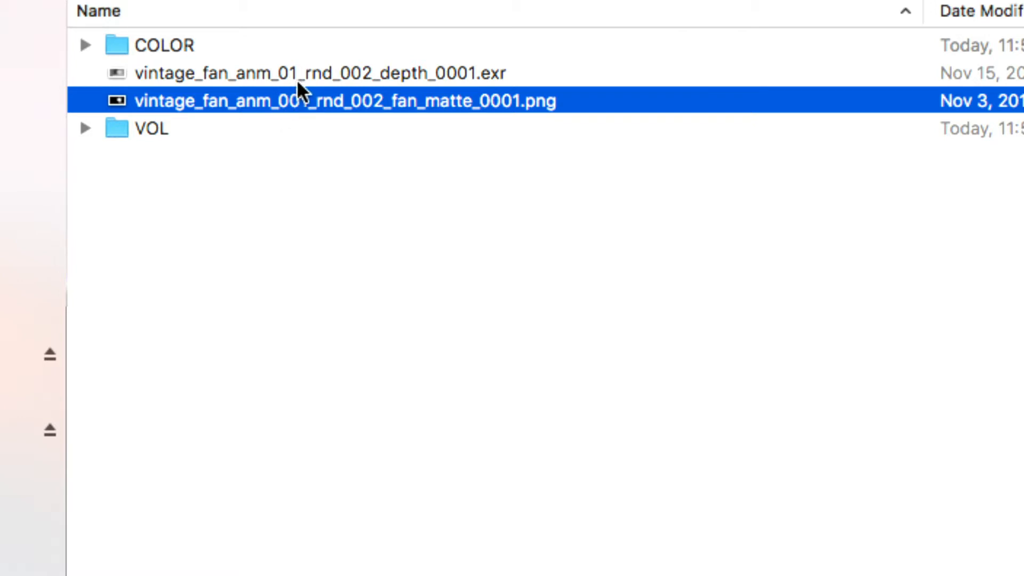
left_click(274, 143)
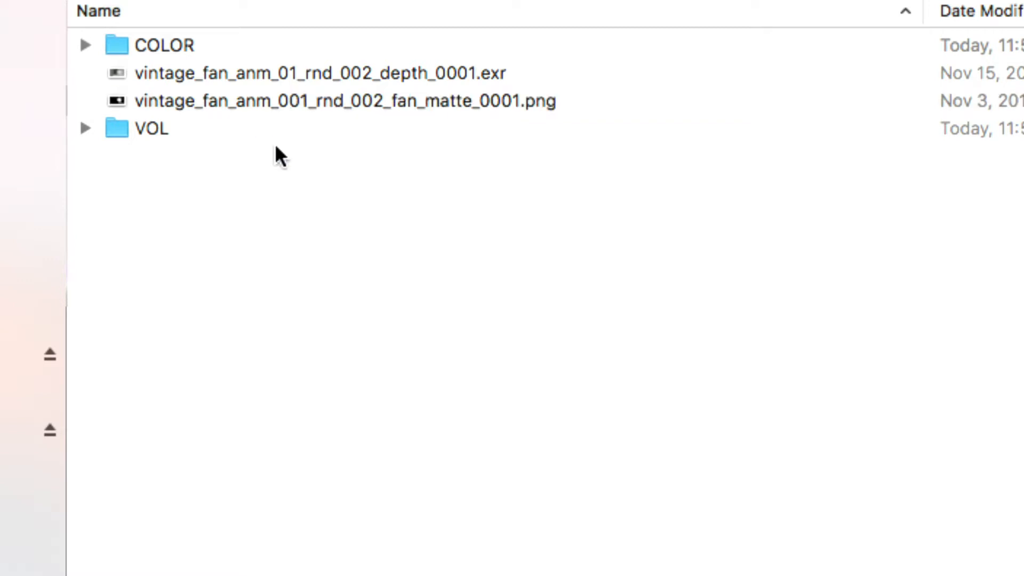
Select the depth EXR and check its size and file kind against the fan matte PNG
left_click(480, 72)
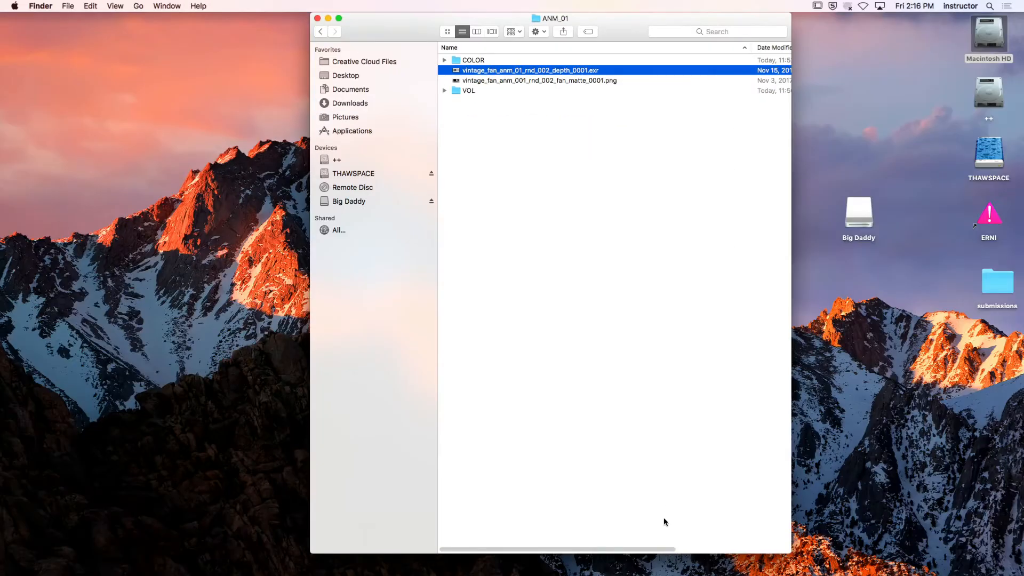
left_click_drag(662, 549, 777, 549)
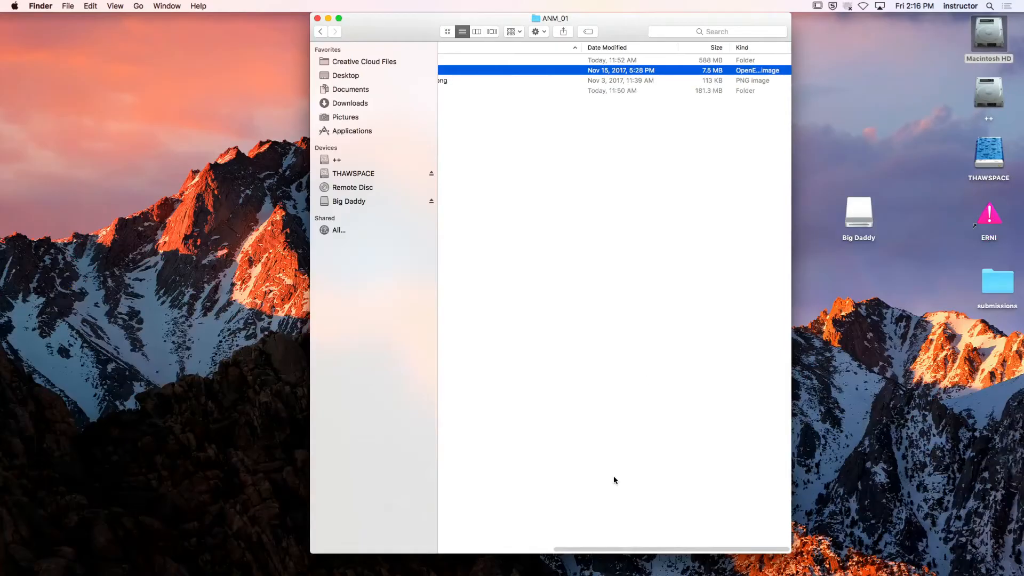
scroll(595, 536, "left", 5)
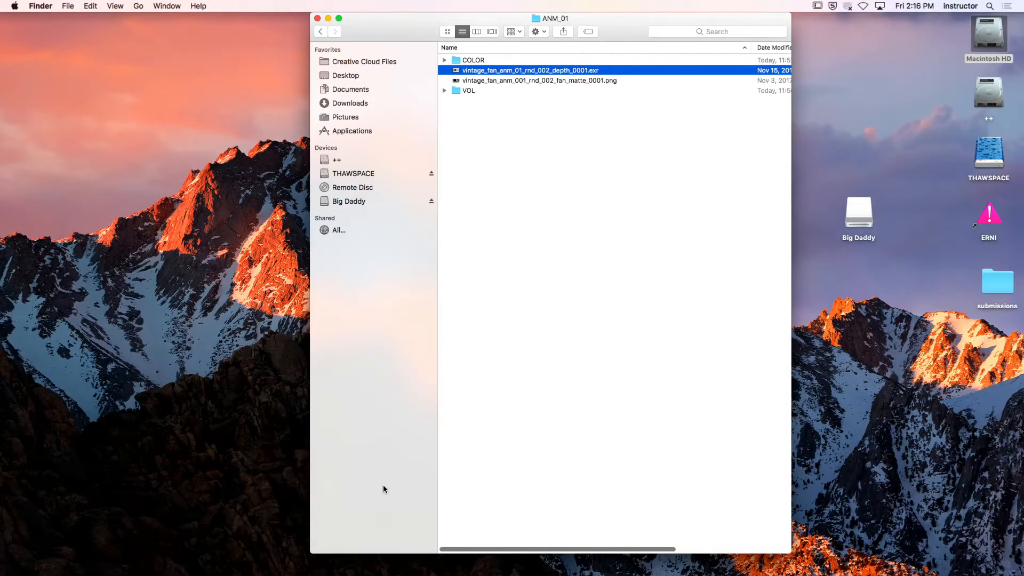
Open the COLOR render sequence folder and widen its window to show the size and kind details
double_click(480, 61)
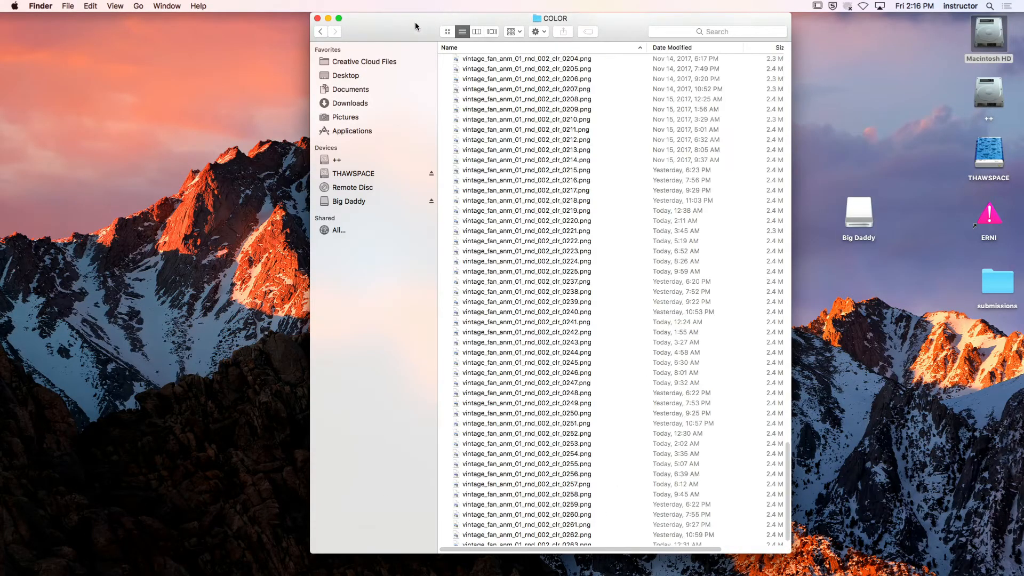
left_click_drag(417, 24, 336, 25)
left_click_drag(706, 547, 945, 548)
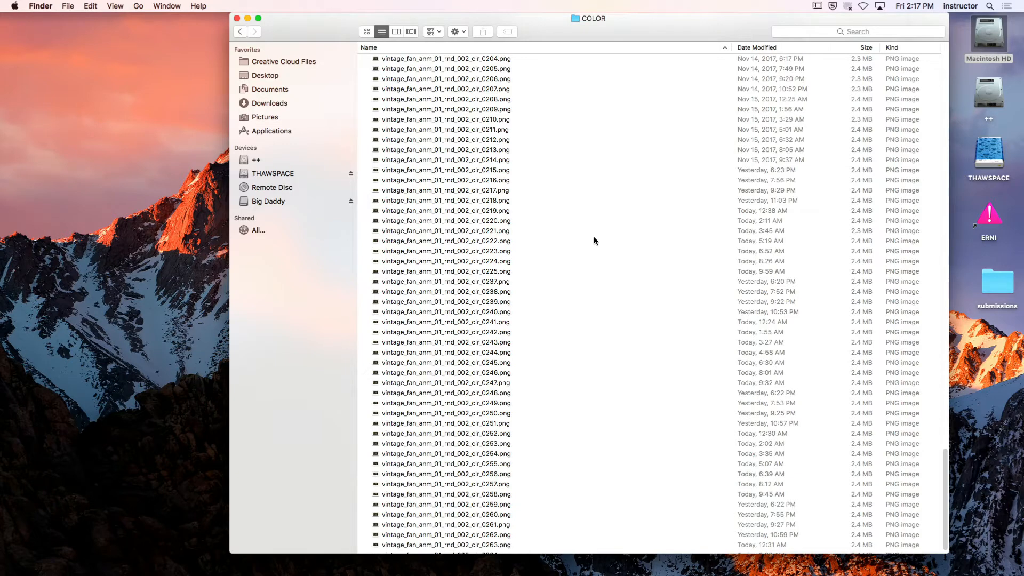
Examine the batch Rename options for color frames 0204 through 0208 without renaming them
left_click(498, 59)
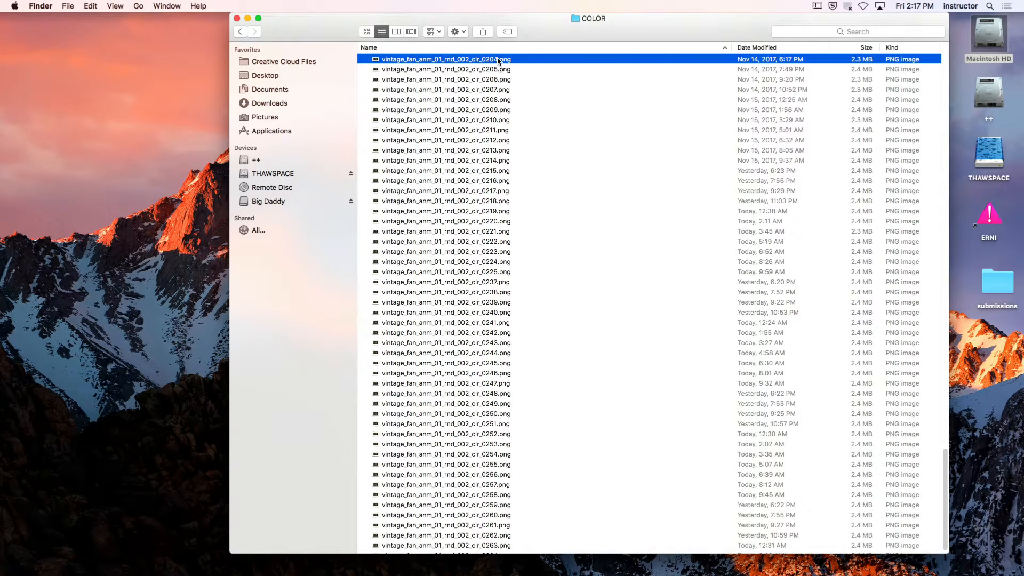
left_click(493, 69, "shift")
left_click(485, 103, "shift")
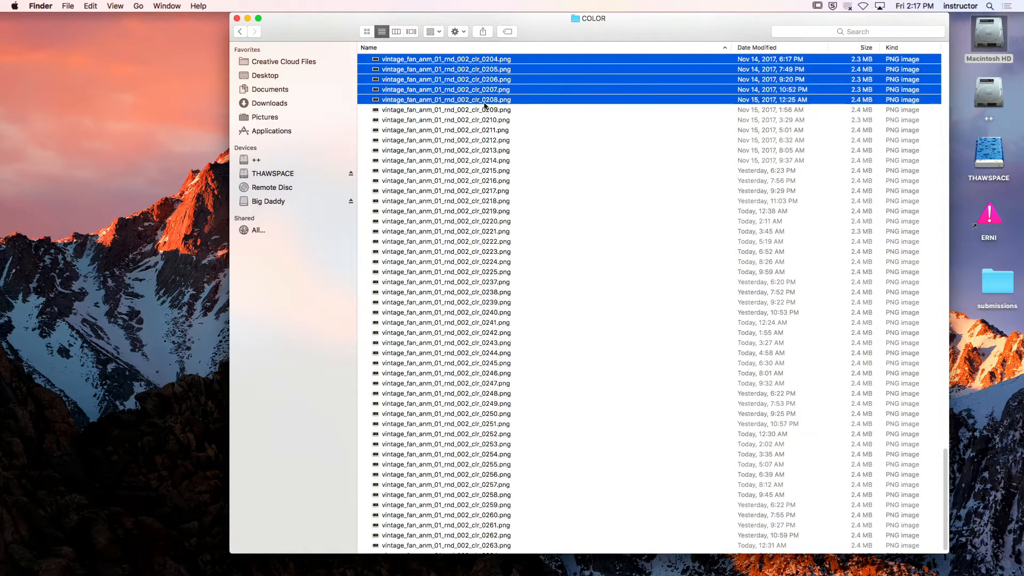
right_click(484, 101)
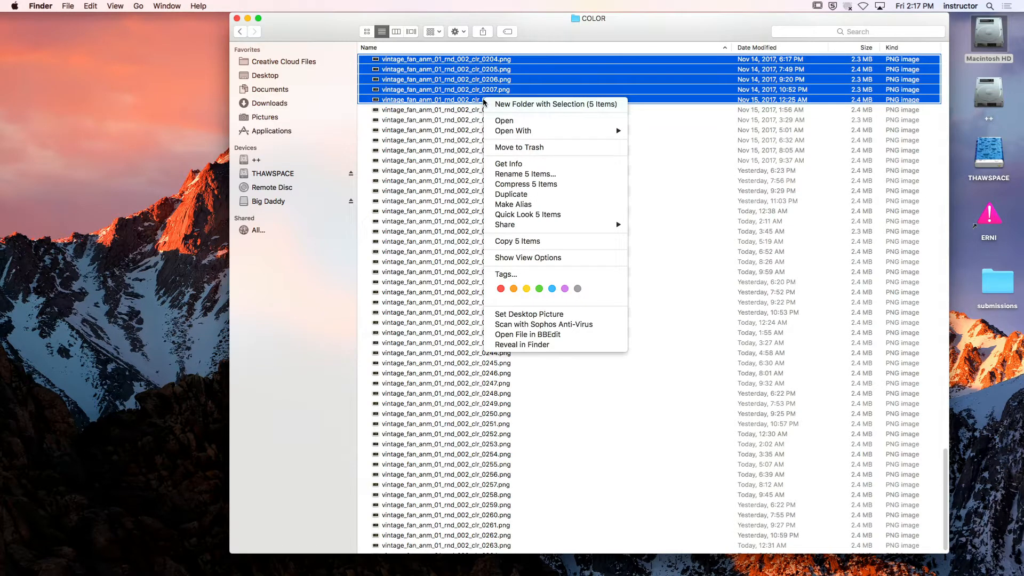
left_click(548, 175)
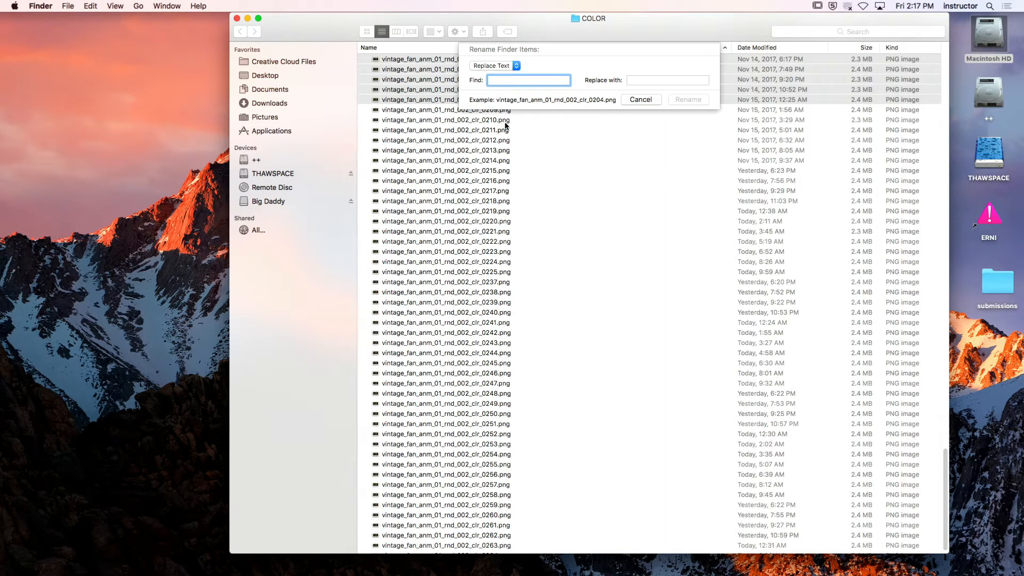
left_click(641, 99)
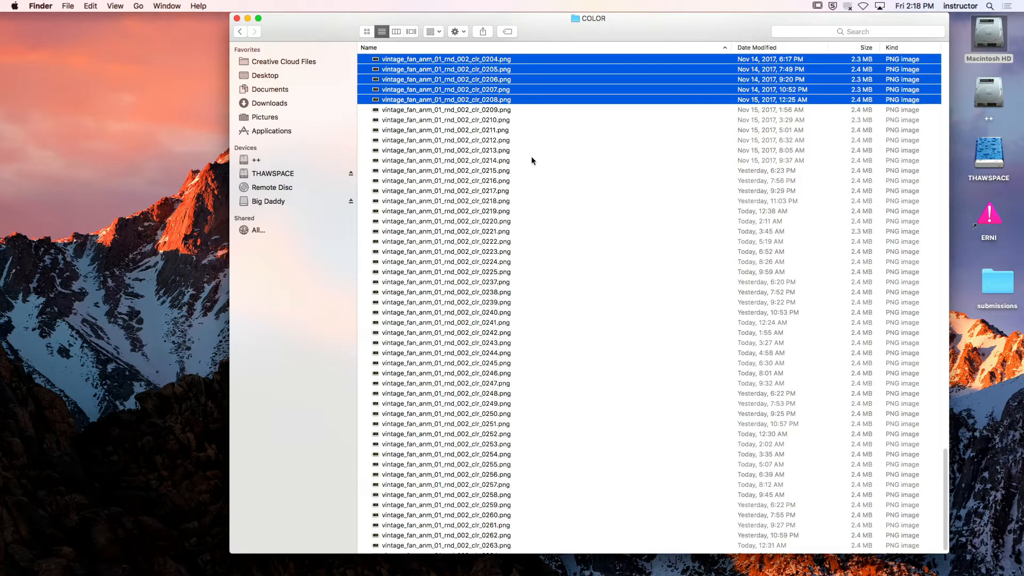
Return to the VINTAGE_FAN folder and open the scene vintage_fan_anm_01_v001.lxo in Modo
left_click(238, 31)
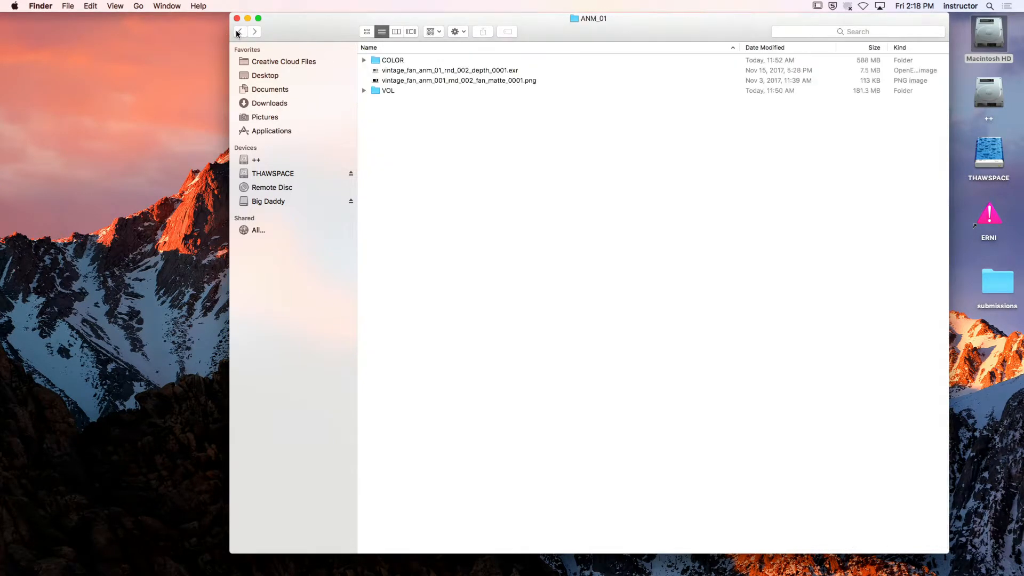
left_click(238, 31)
left_click(238, 31)
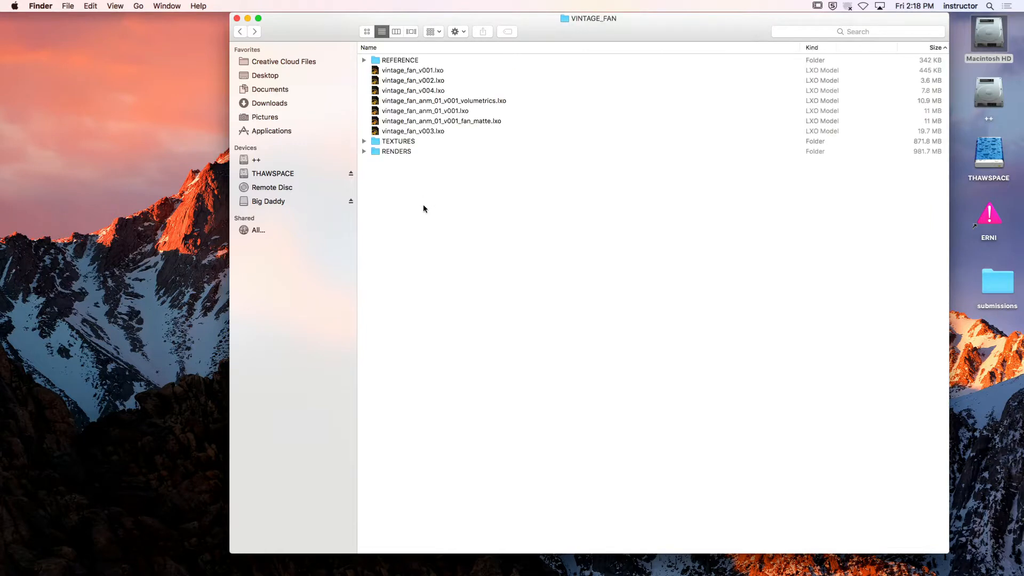
double_click(454, 111)
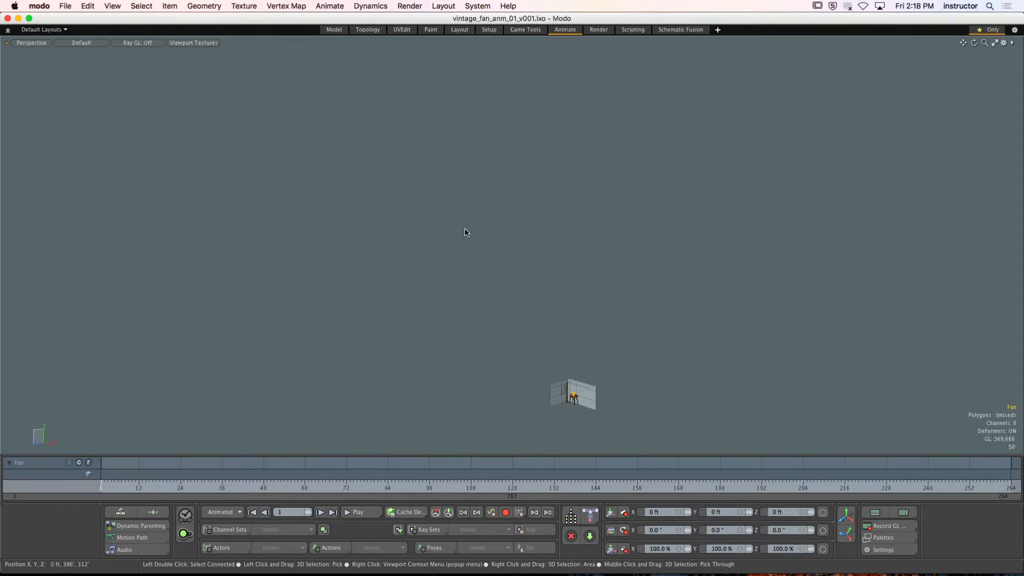
Switch the viewport to the Render Camera view, play the fan animation, and stop playback at frame 207
key("shift+a")
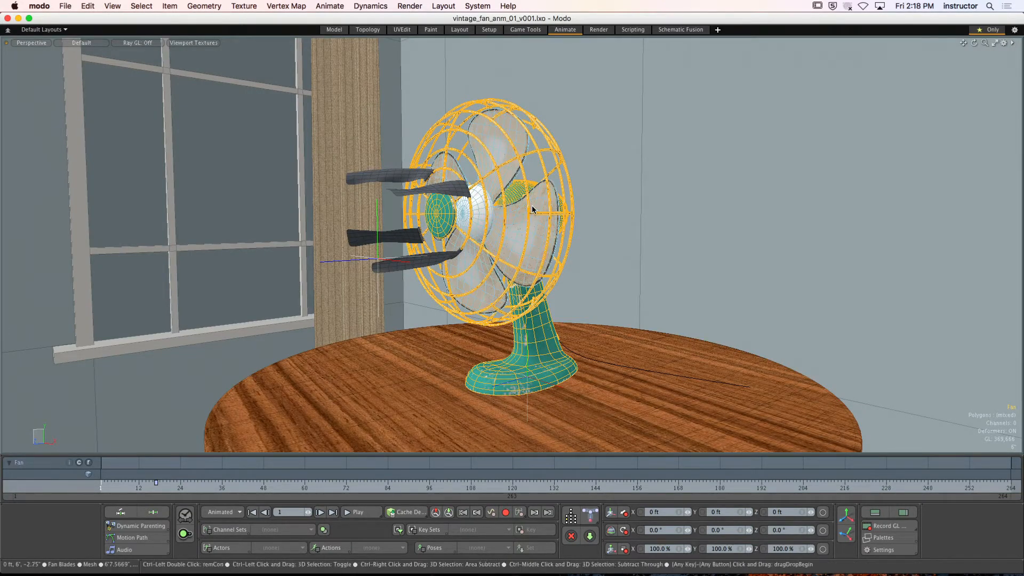
key("ctrl+space")
left_click(505, 192)
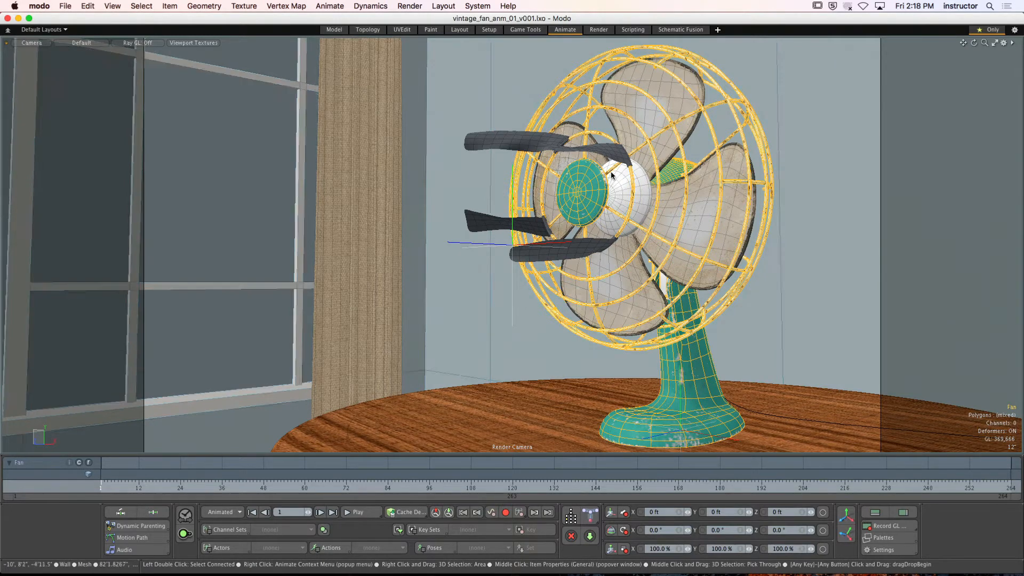
left_click(801, 188)
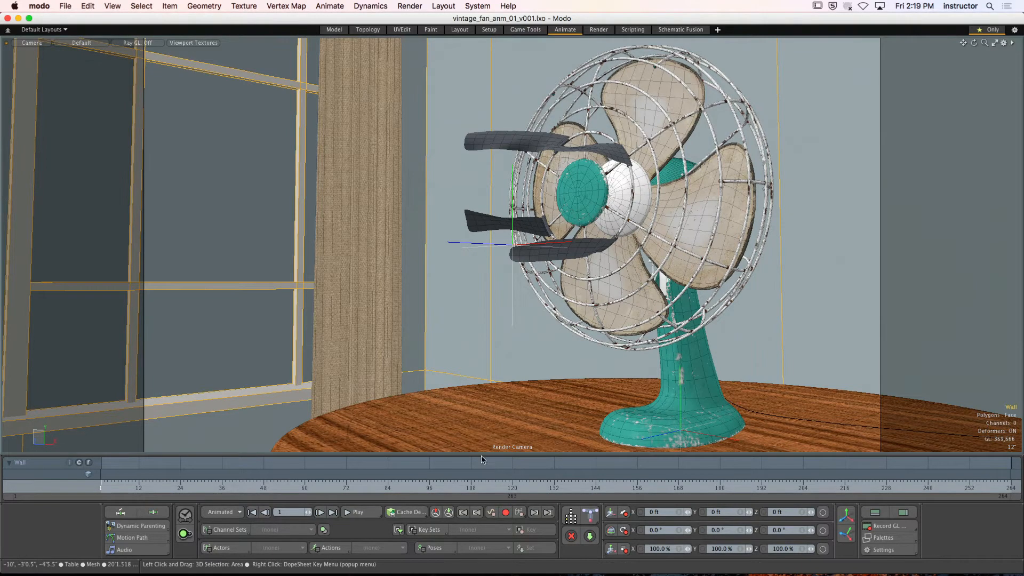
left_click(372, 513)
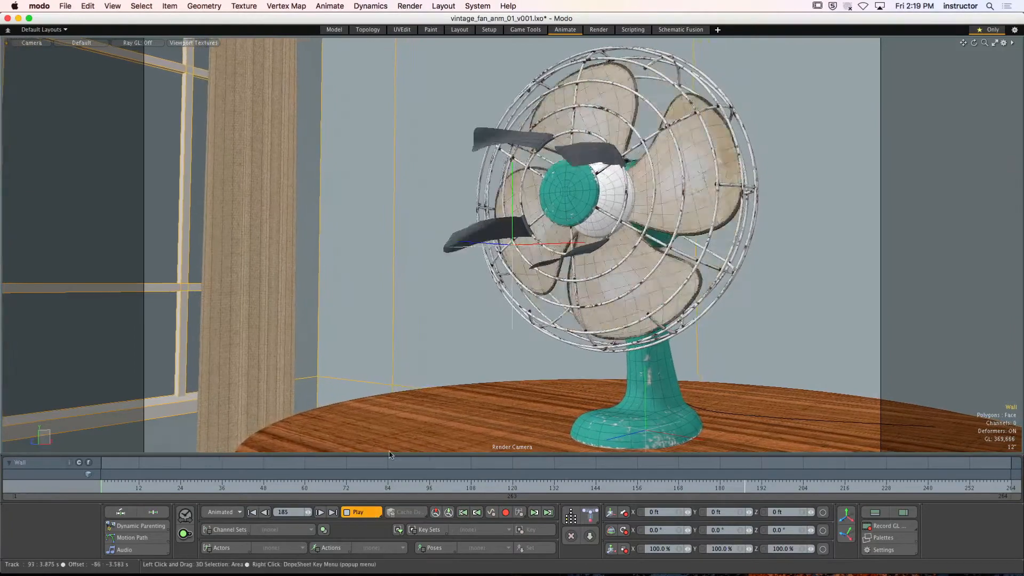
left_click(365, 513)
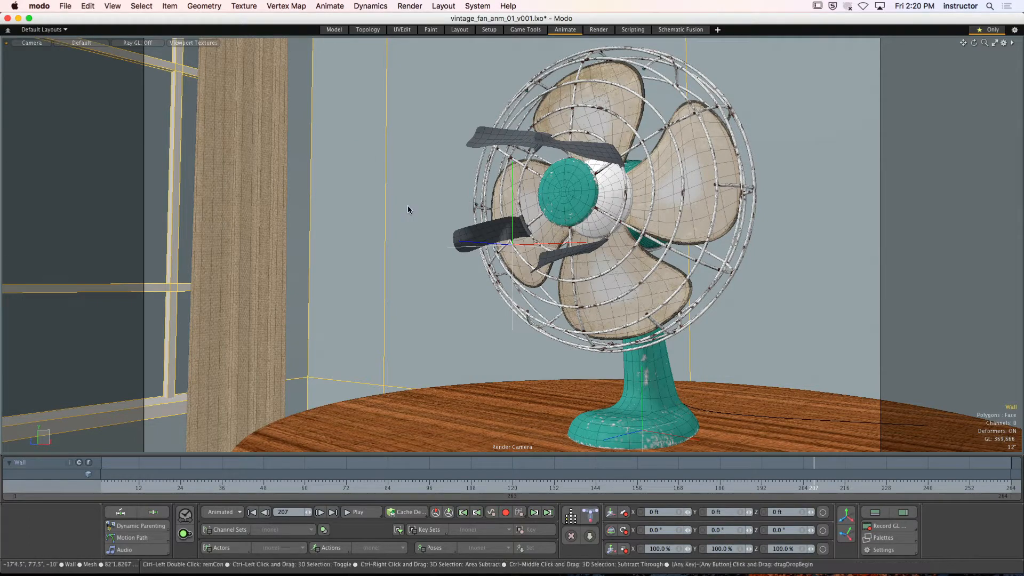
Switch the viewport back to Perspective and examine the whole room around the fan and table
key("ctrl+space")
left_click(409, 176)
key("ctrl+space")
left_click(426, 223)
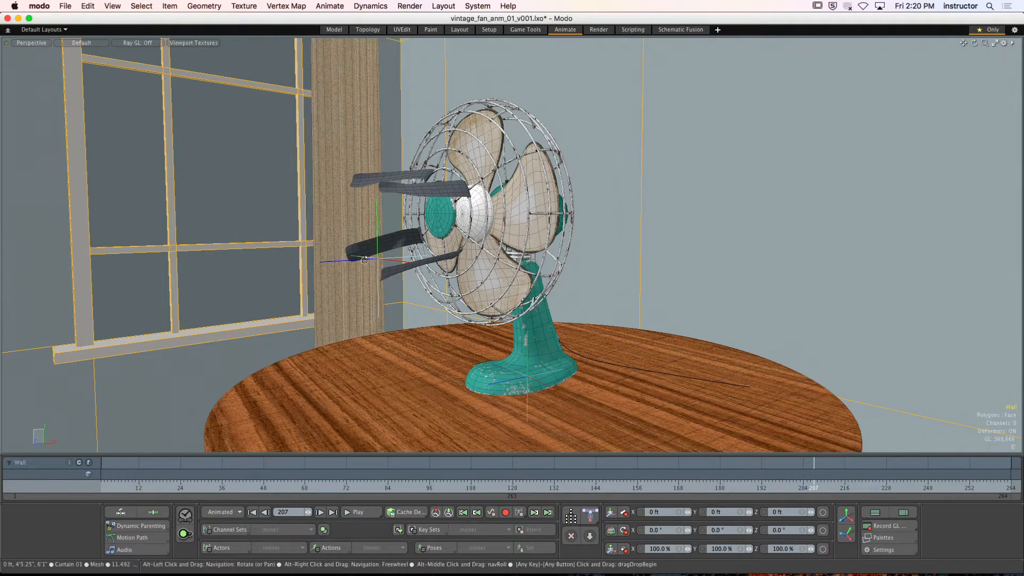
mouse_move(363, 260)
left_mouse_down("ctrl+alt")
mouse_move(361, 326)
mouse_move(392, 246)
mouse_move(394, 284)
mouse_move(263, 258)
mouse_move(380, 272)
left_mouse_up("ctrl+alt")
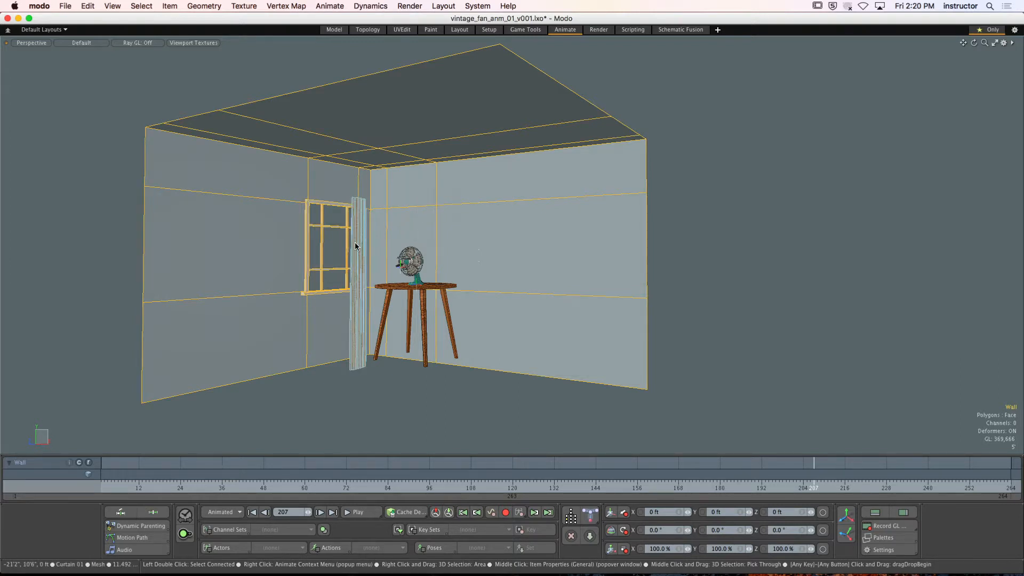
Examine the curtain, window and table in the Perspective view from several angles, including from below the room
left_click_drag(393, 247, 434, 280, "alt")
scroll(393, 237, "up", 5)
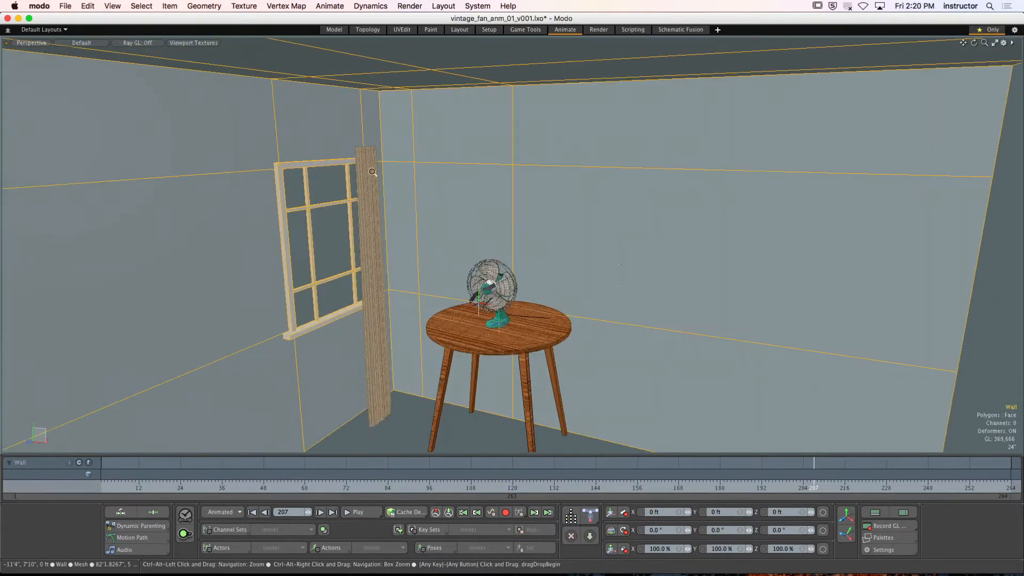
scroll(376, 172, "up", 10)
left_click_drag(393, 197, 439, 207, "alt")
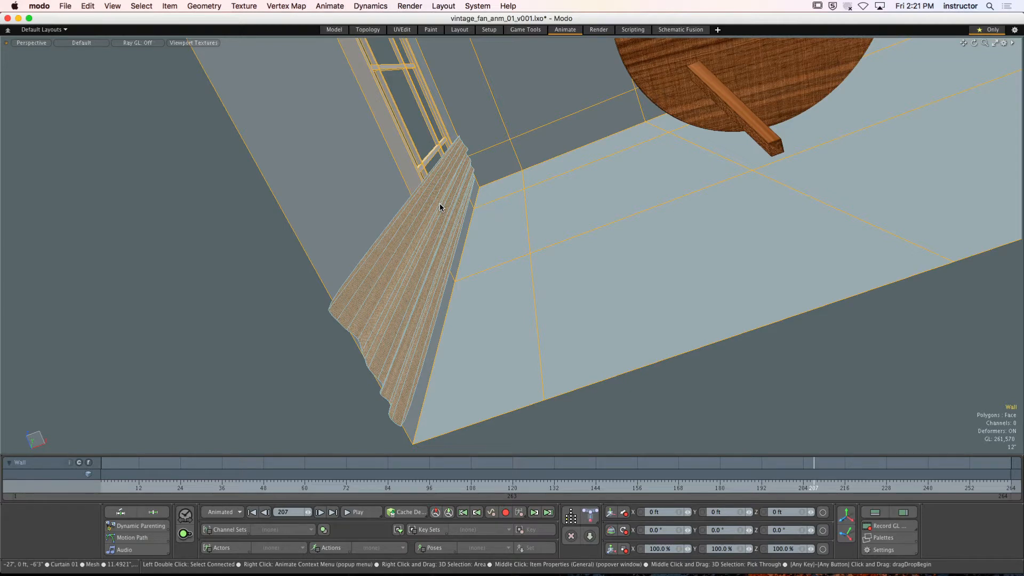
left_click_drag(460, 180, 487, 229, "alt")
left_click_drag(486, 229, 504, 251, "alt+shift")
left_click_drag(504, 251, 515, 230, "ctrl+alt")
Switch the viewport to the Front view to inspect the table and curtain, and show the scene in the Render layout's preview
key("ctrl+space")
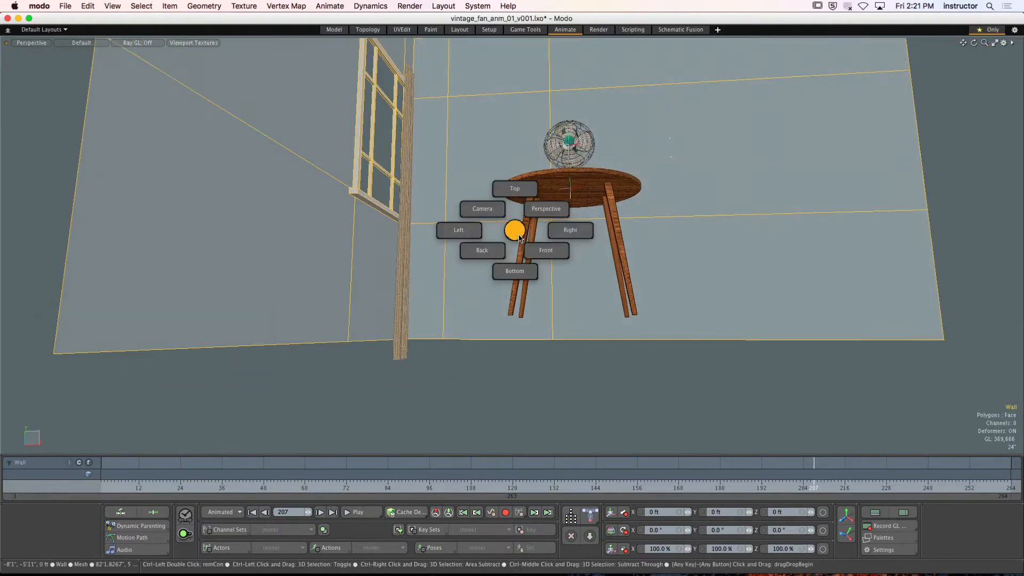
left_click(545, 257)
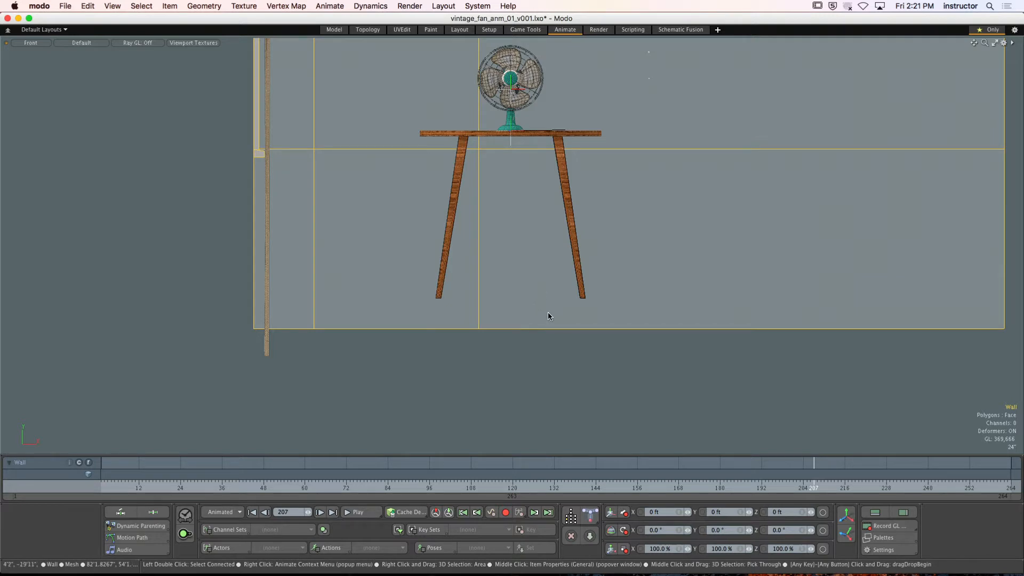
left_click(599, 31)
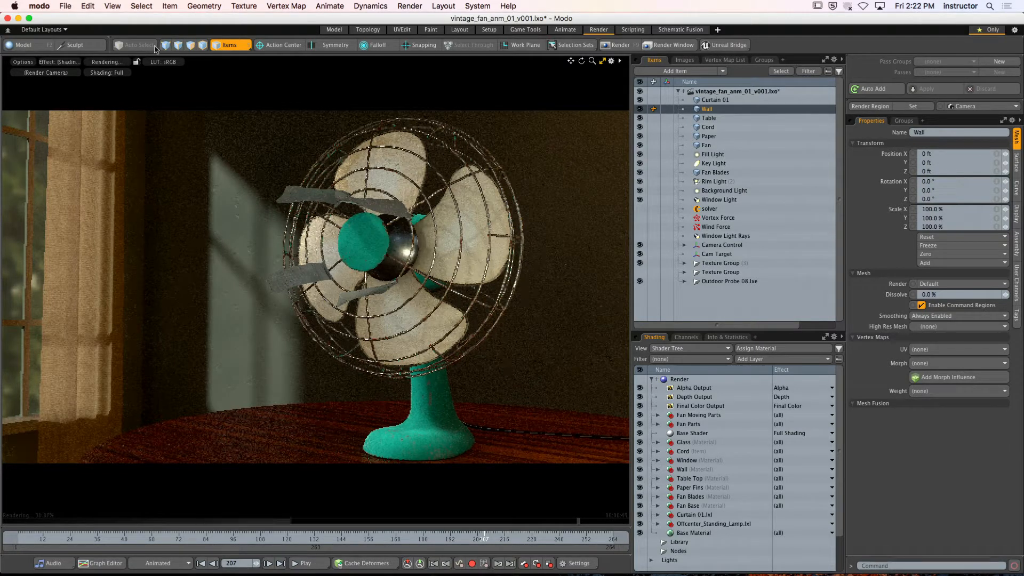
Hide Modo and close the VINTAGE_FAN folder window in Finder
left_click(46, 11)
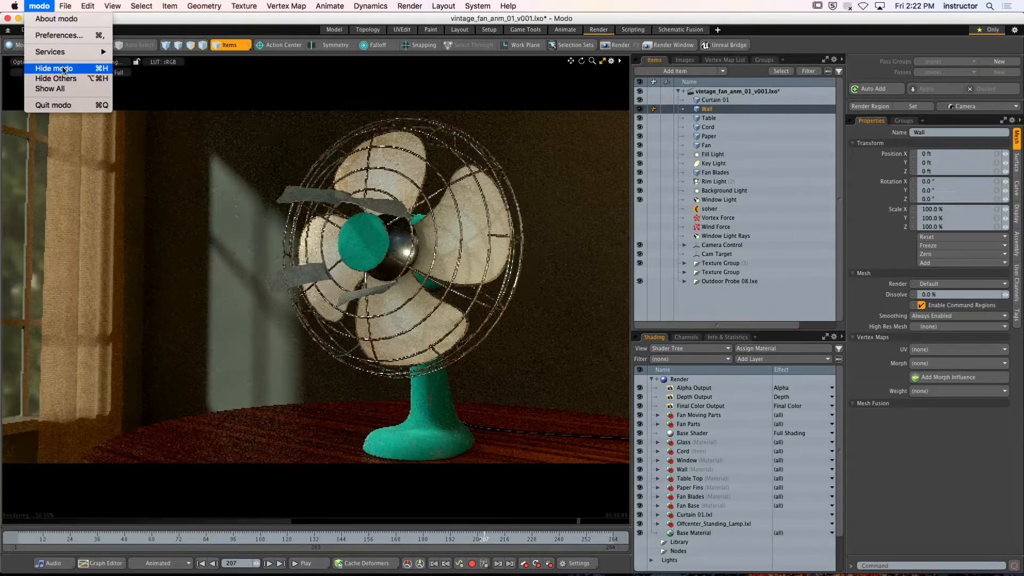
left_click(78, 71)
left_click(423, 209)
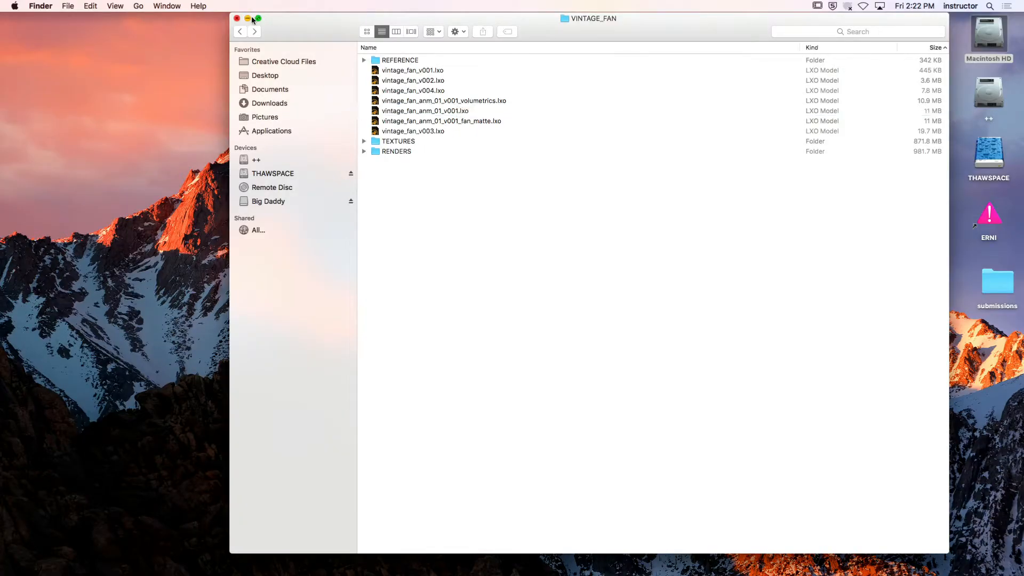
left_click(238, 18)
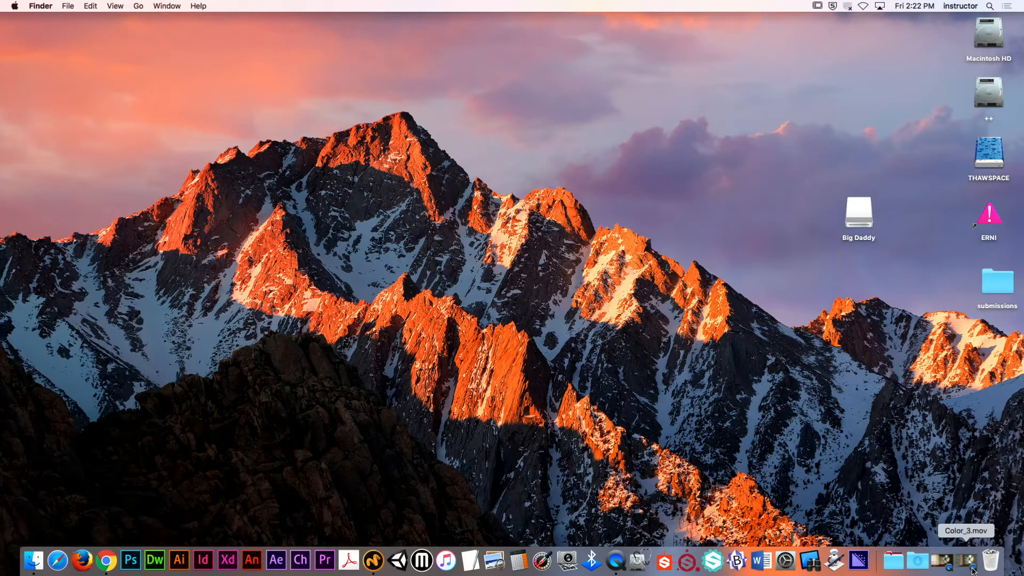
Restore Color_3.mov in QuickTime Player, move the playback controls clear of the fan, and play the movie on a loop
left_click(972, 570)
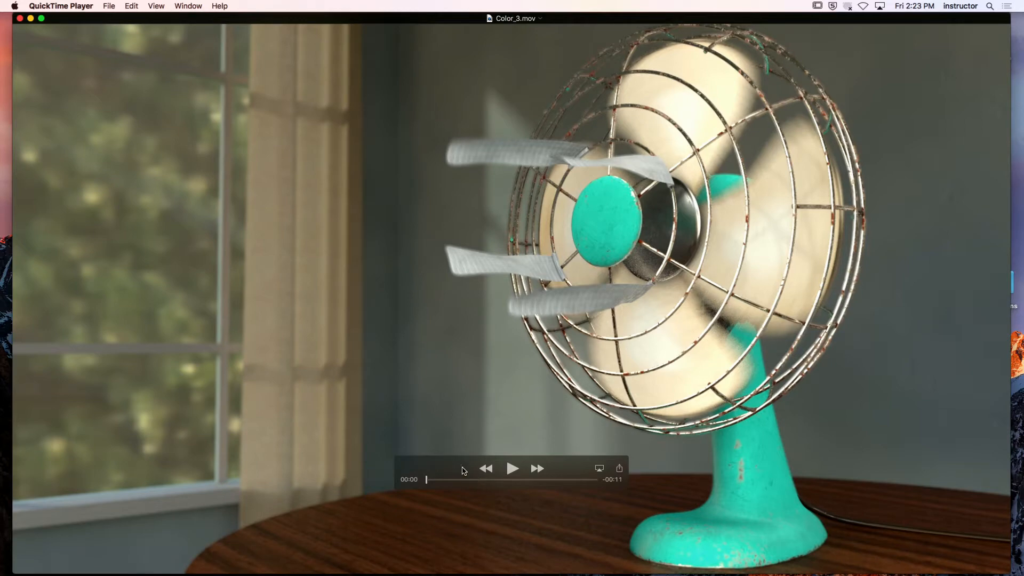
left_click_drag(464, 471, 73, 571)
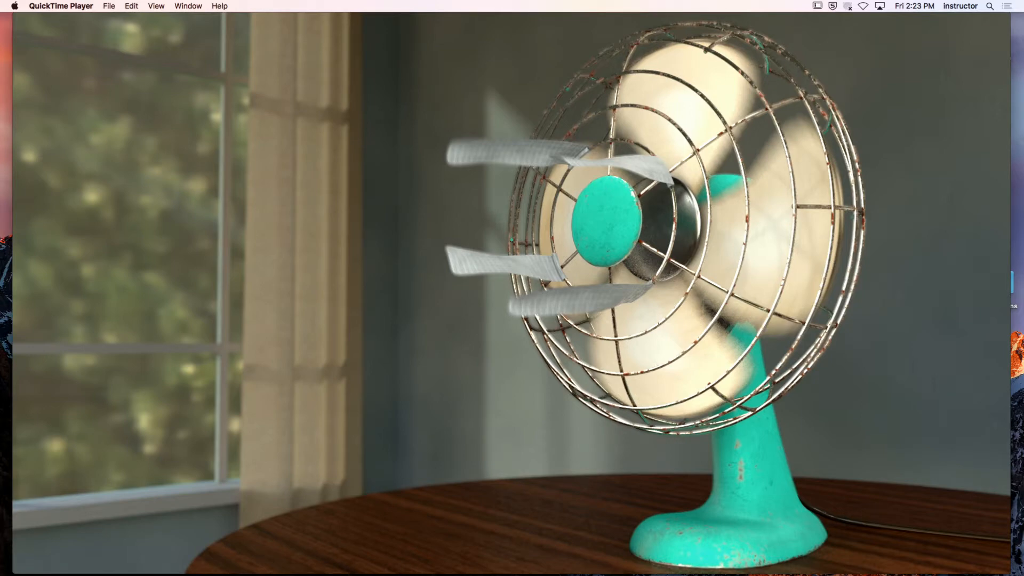
left_click(135, 548)
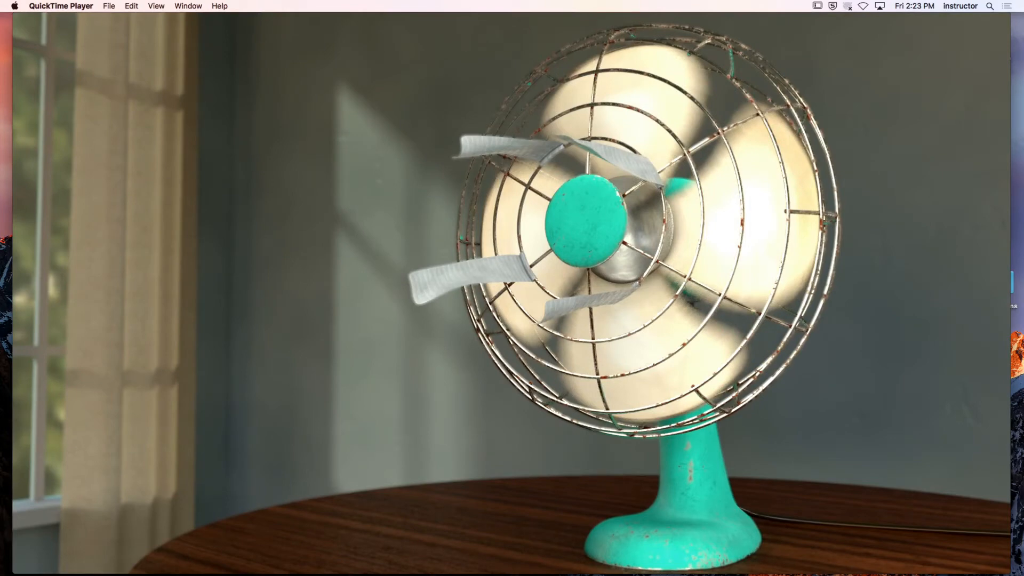
left_click(157, 5)
left_click(170, 209)
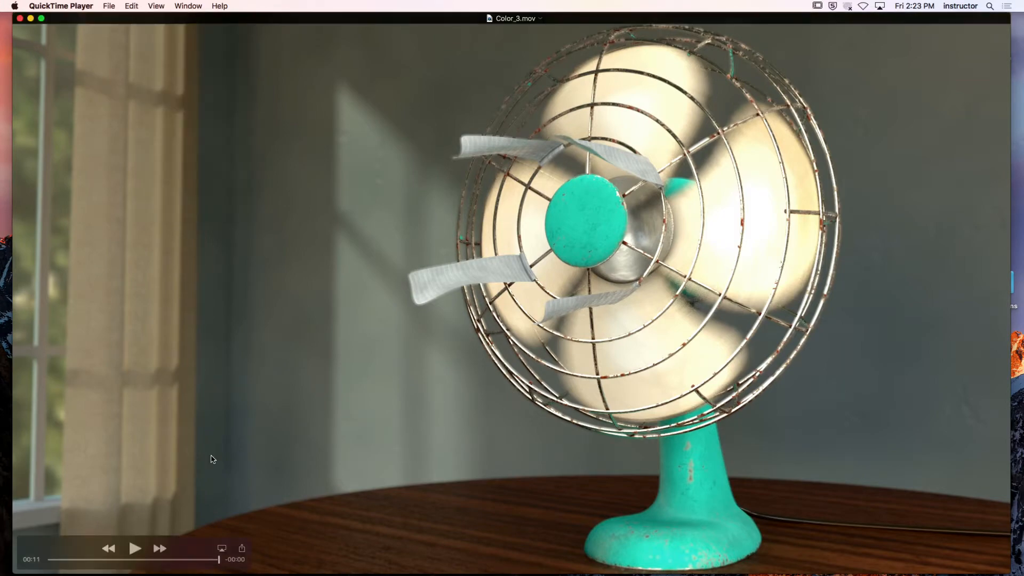
left_click(140, 550)
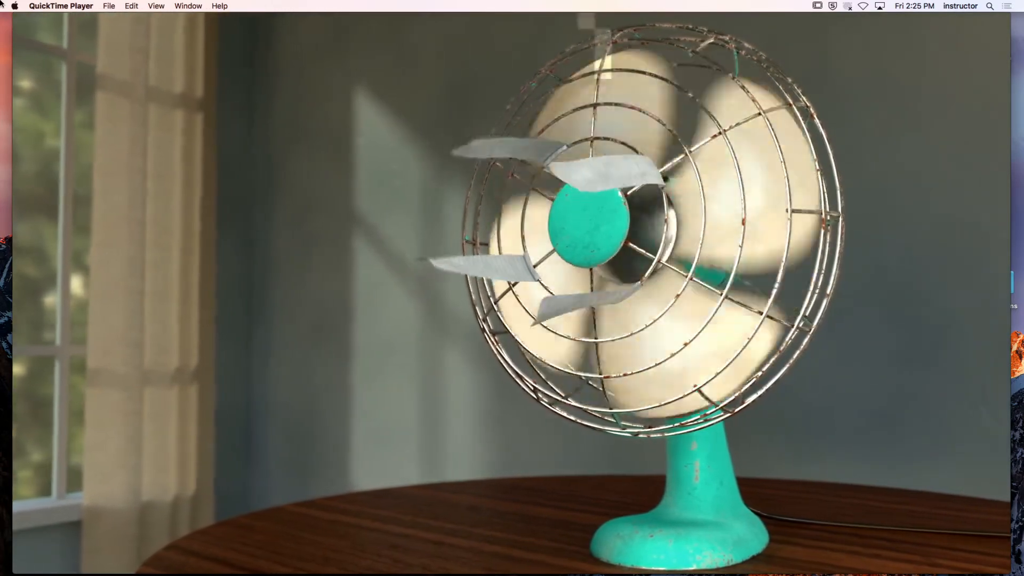
Review the looping color render, pause playback, and close Color_3.mov
mouse_move(491, 119)
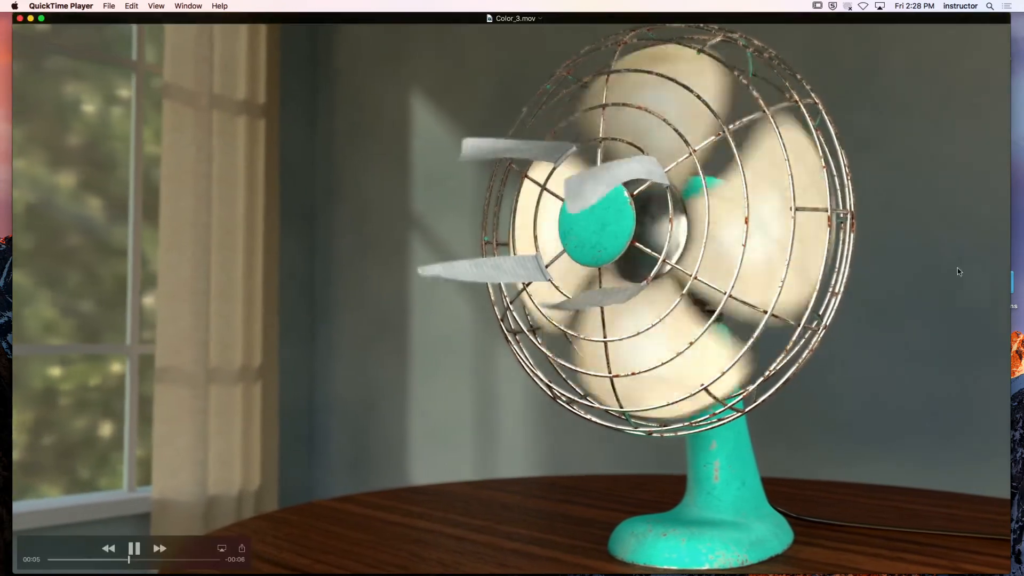
mouse_move(564, 574)
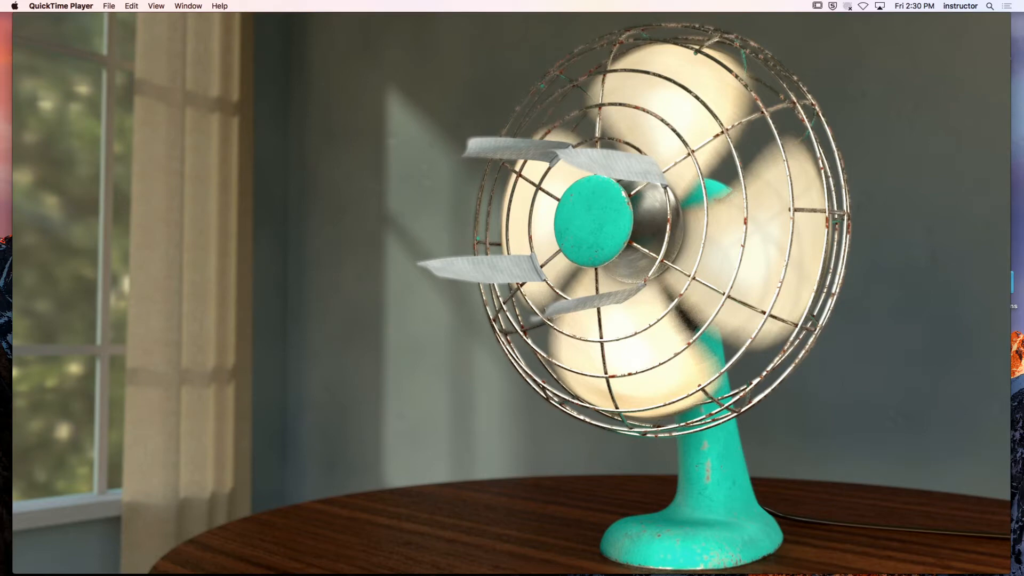
mouse_move(984, 257)
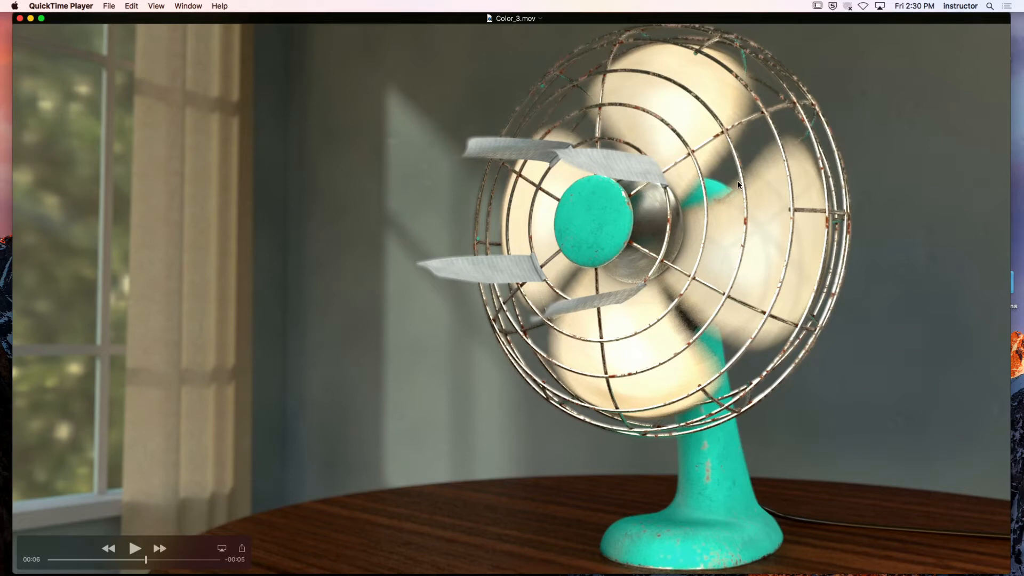
left_click(19, 19)
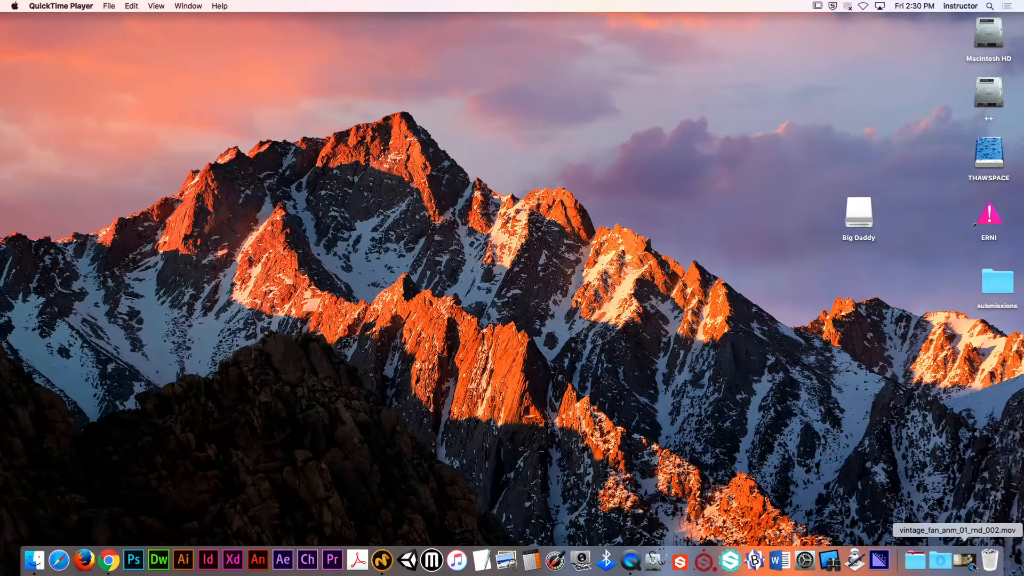
Restore the composited movie vintage_fan_anm_01_rnd_002.mov, play it on a loop, and move the playback controls clear of the fan
left_click(970, 566)
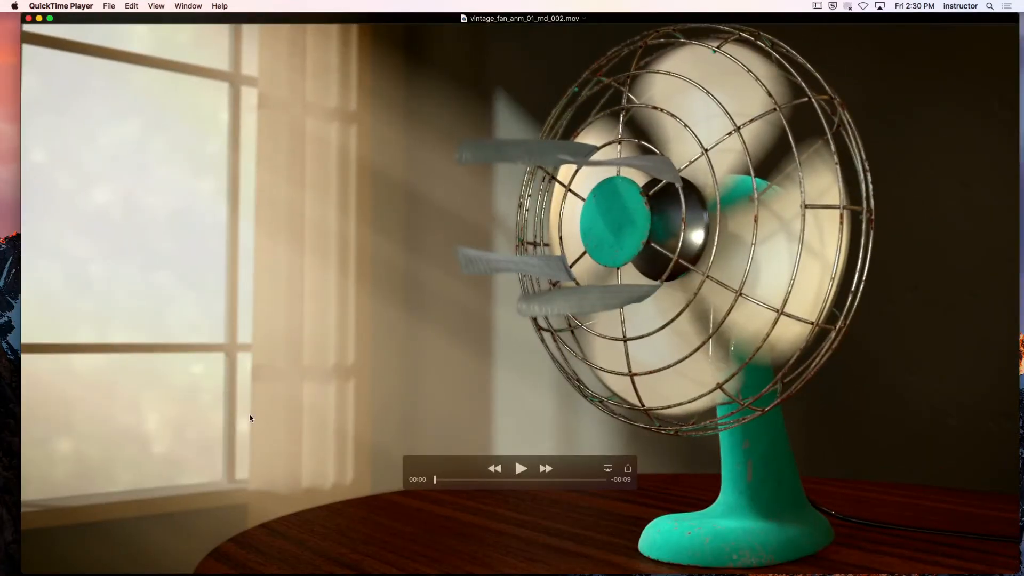
left_click(520, 469)
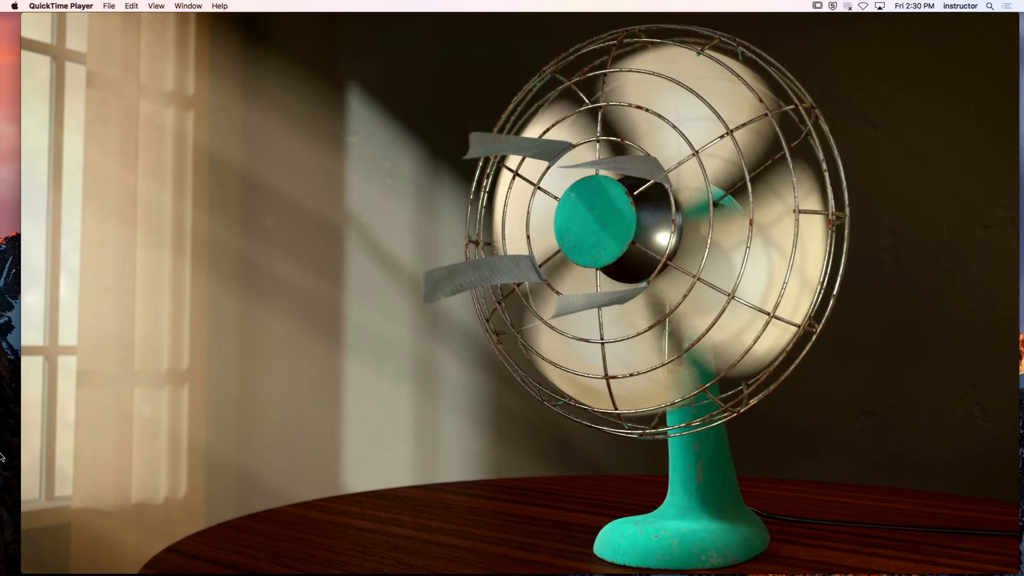
mouse_move(137, 401)
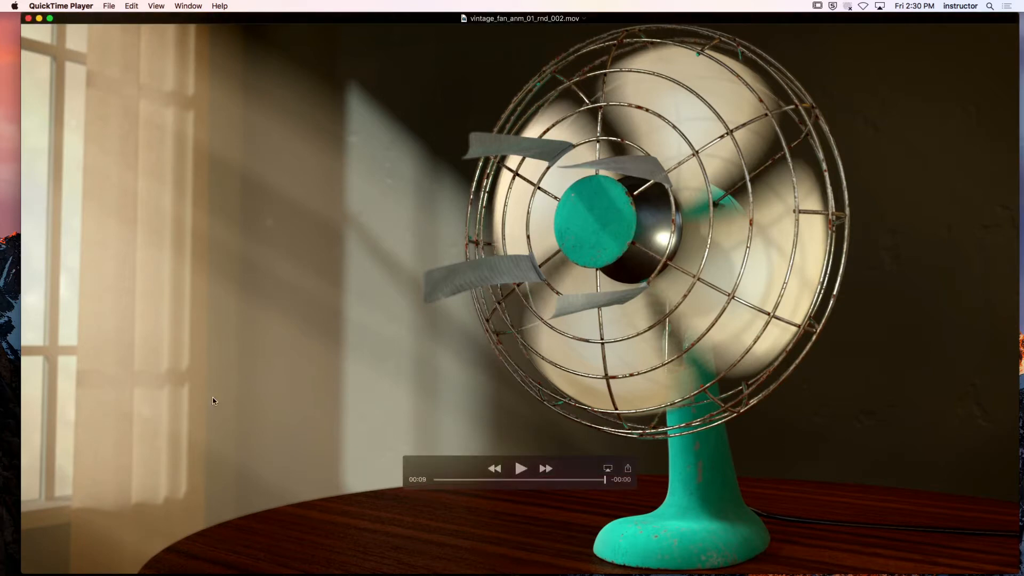
left_click(155, 5)
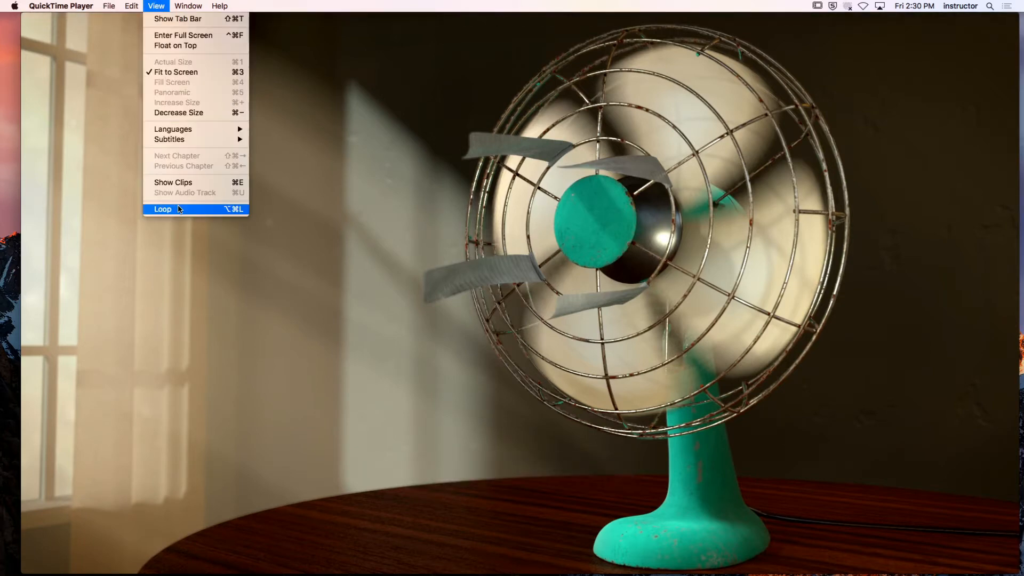
left_click(160, 208)
left_click(522, 471)
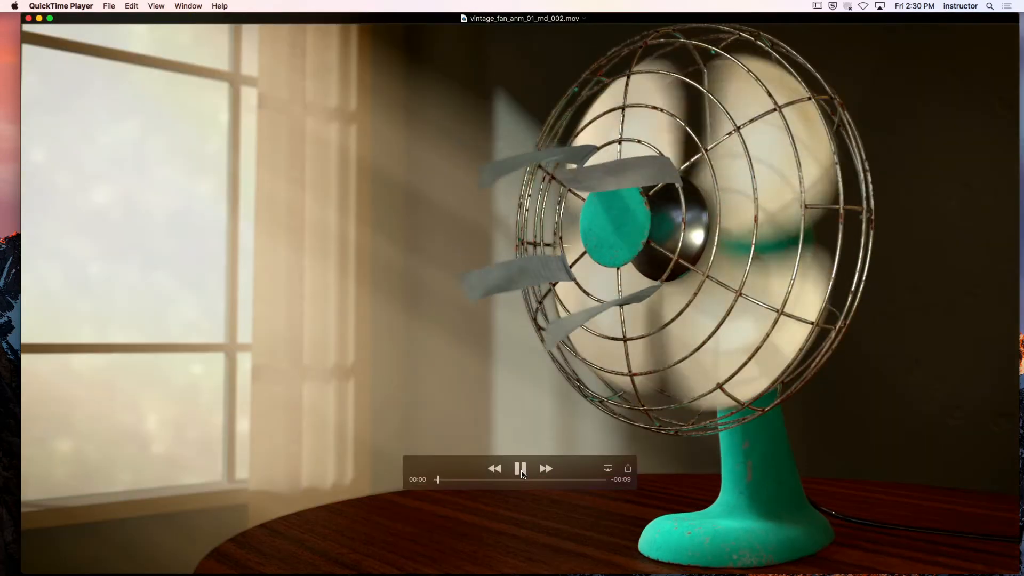
left_click_drag(426, 462, 48, 542)
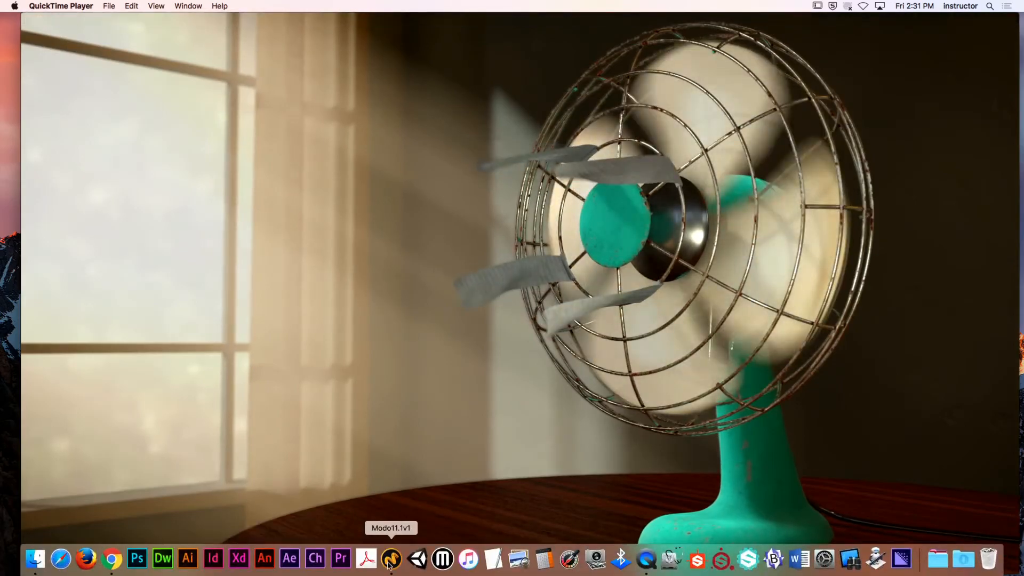
Switch to Modo's Animate layout, play the animation through the Render Camera, and stop at frame 123
left_click(392, 557)
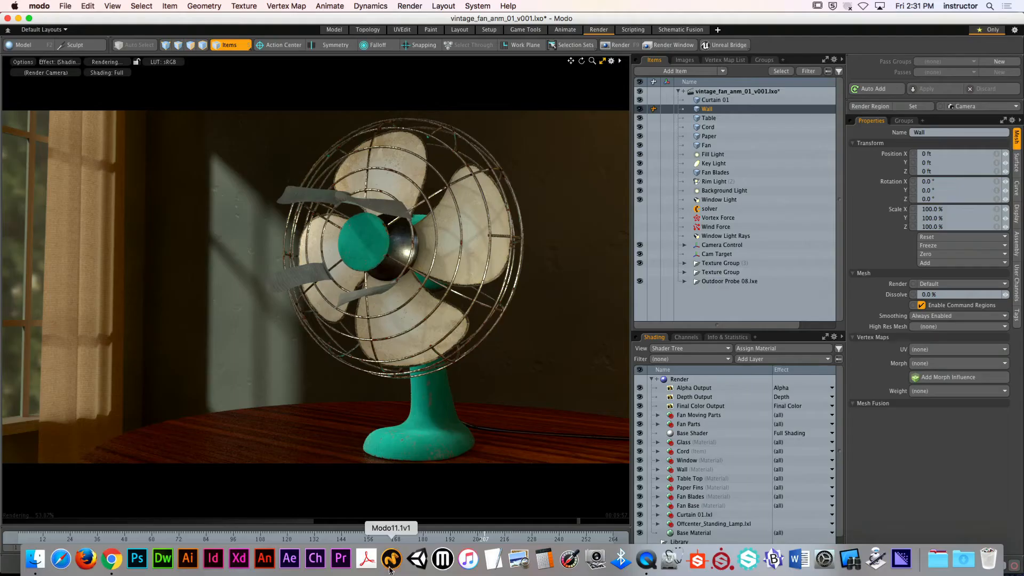
left_click(561, 33)
key("ctrl+space")
left_click(512, 243)
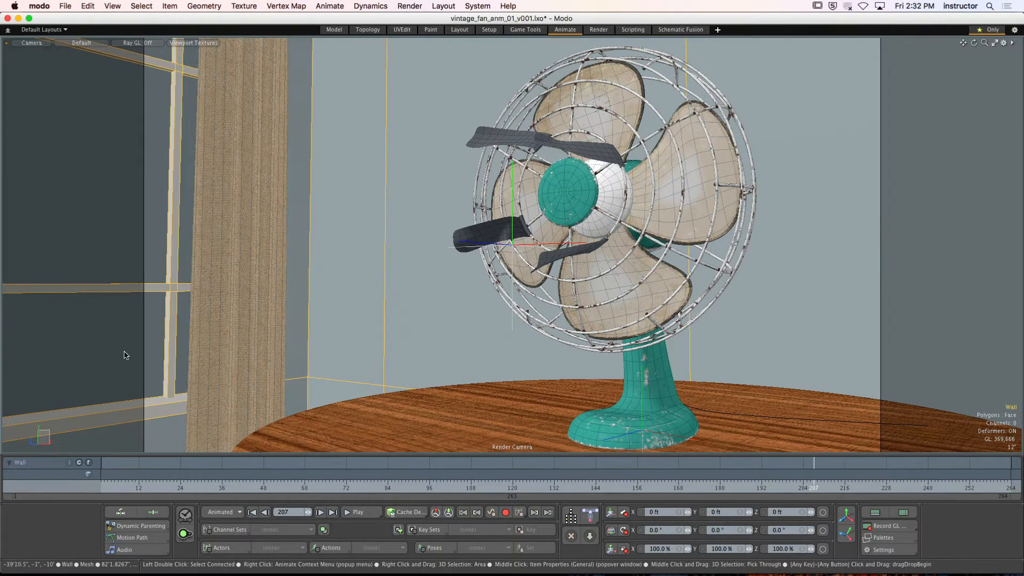
left_click(360, 512)
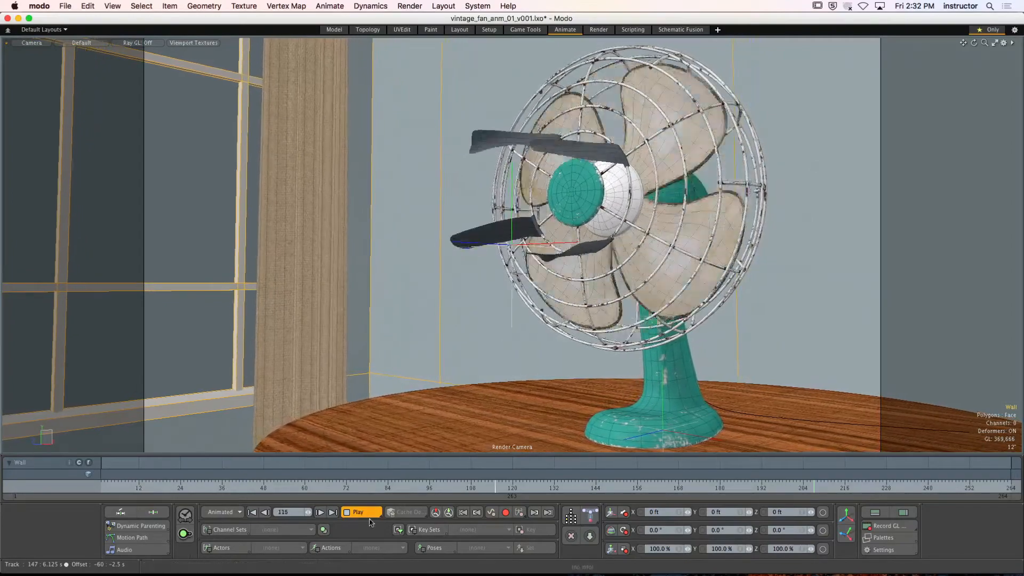
left_click(361, 514)
Hide Modo and close vintage_fan_anm_01_rnd_002.mov in QuickTime Player
left_click(39, 6)
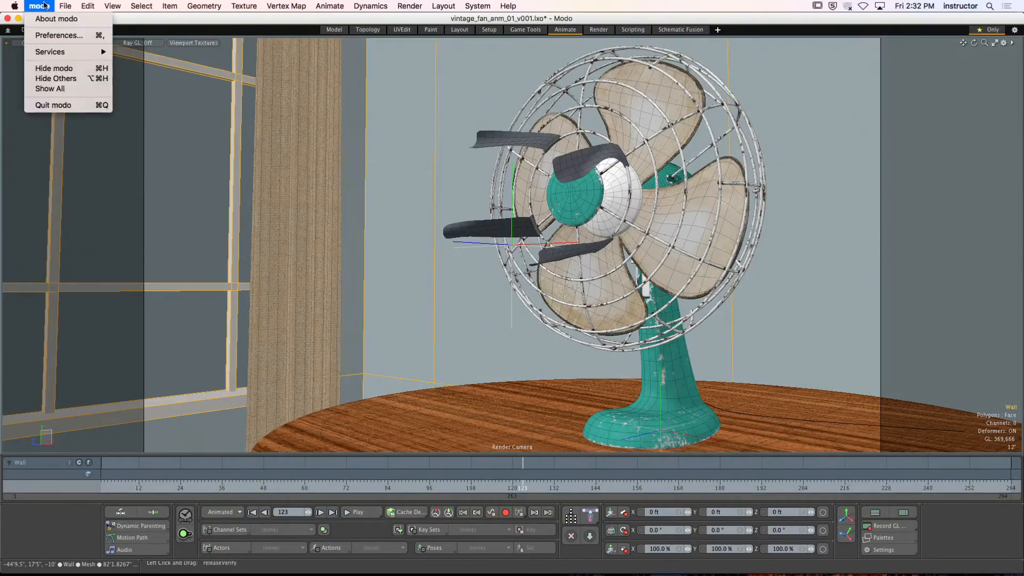
left_click(46, 69)
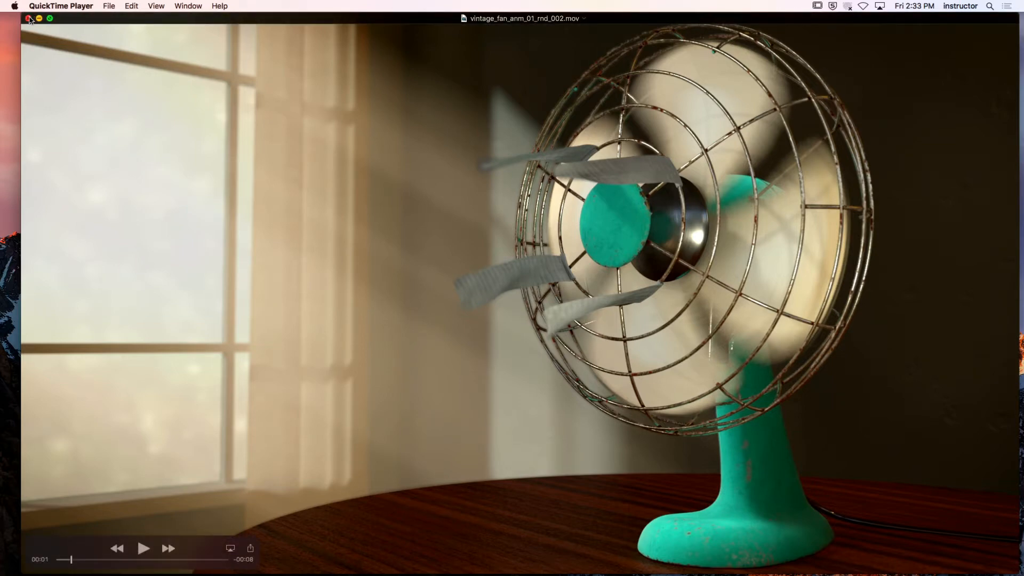
left_click(39, 18)
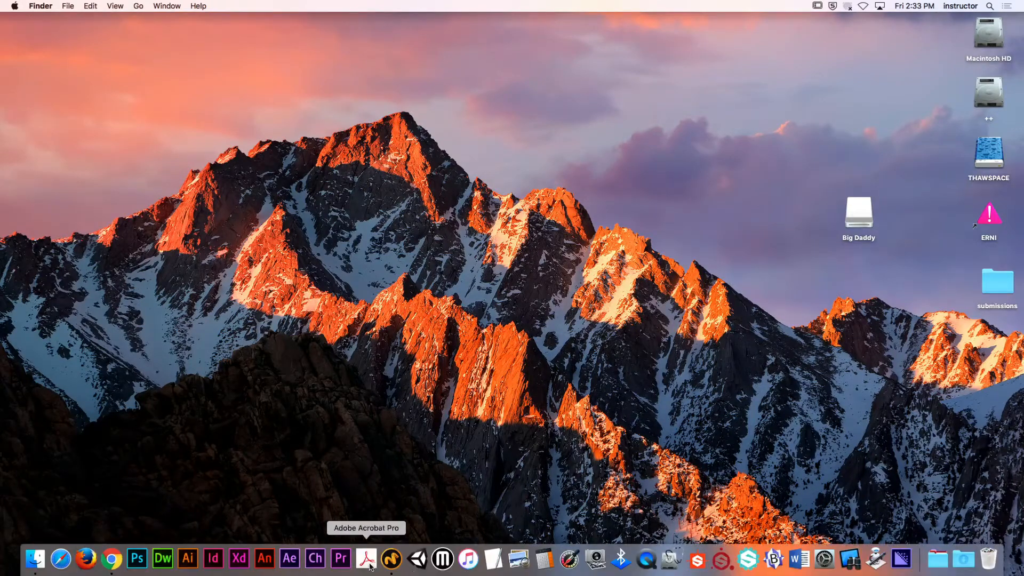
Open a new Finder window, hide Modo, and open the VINTAGE_FAN project folder from the Macintosh HD
left_click(391, 558)
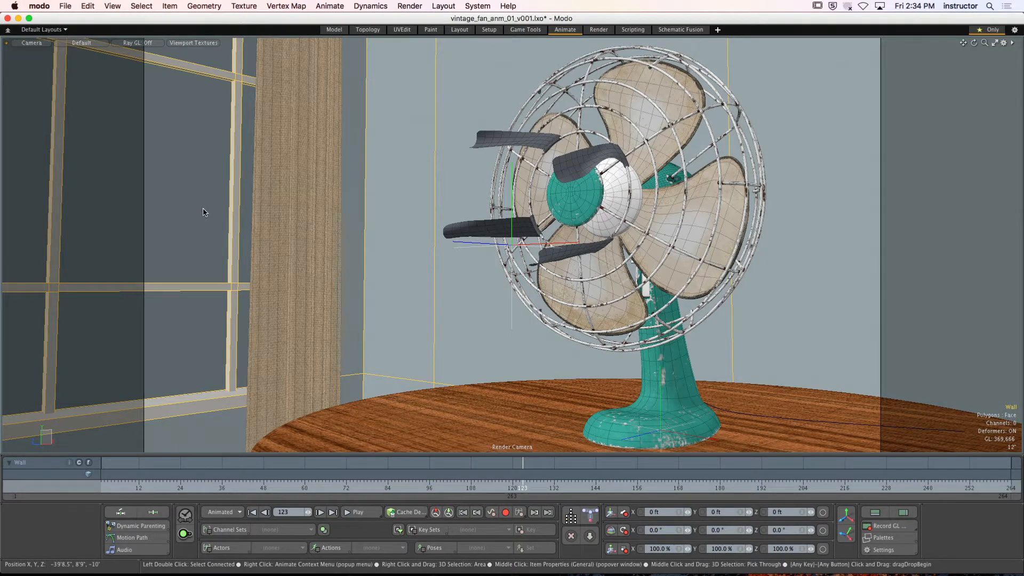
mouse_move(798, 574)
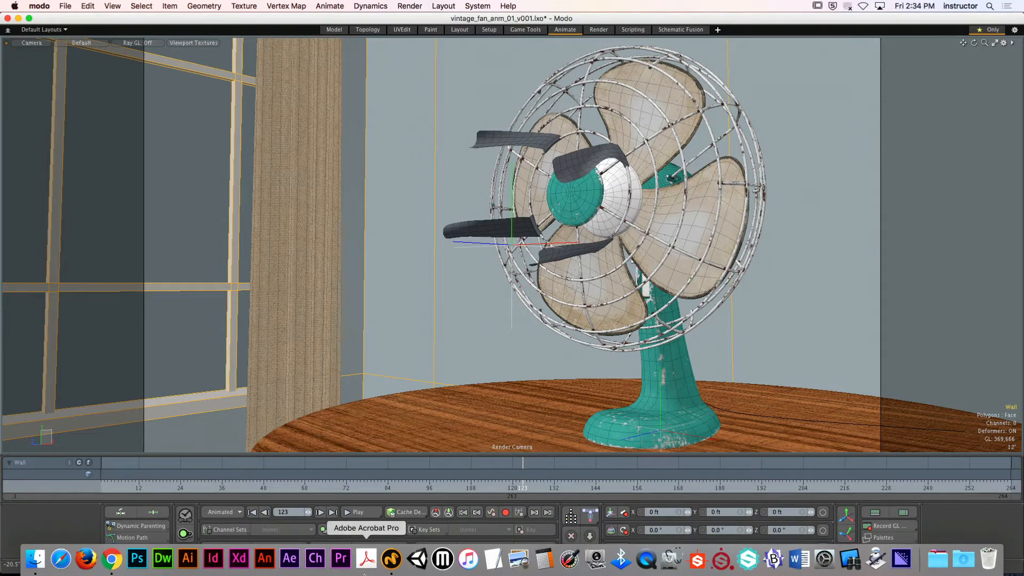
left_click(35, 558)
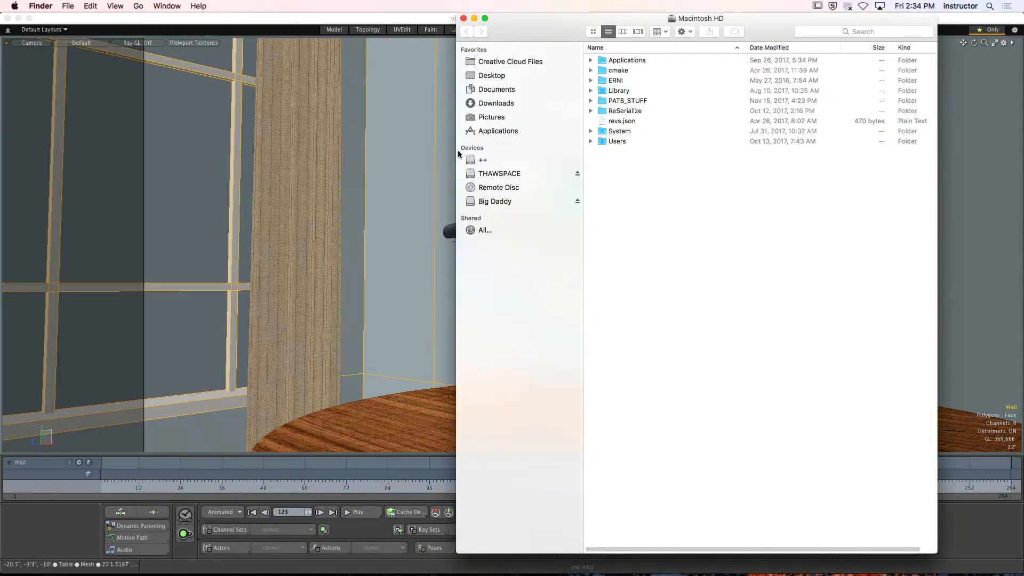
left_click(277, 331)
left_click(40, 6)
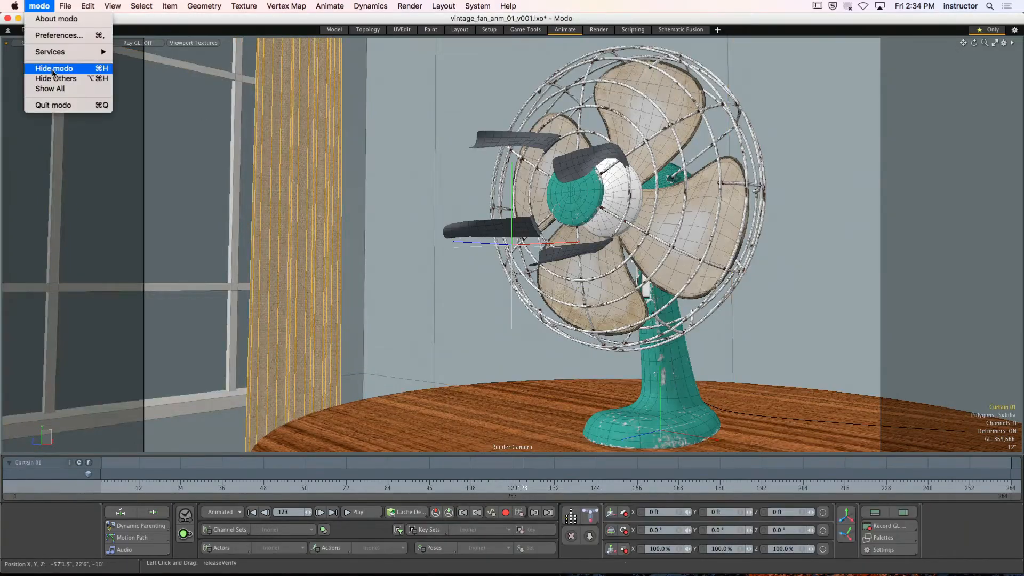
left_click(54, 69)
double_click(647, 100)
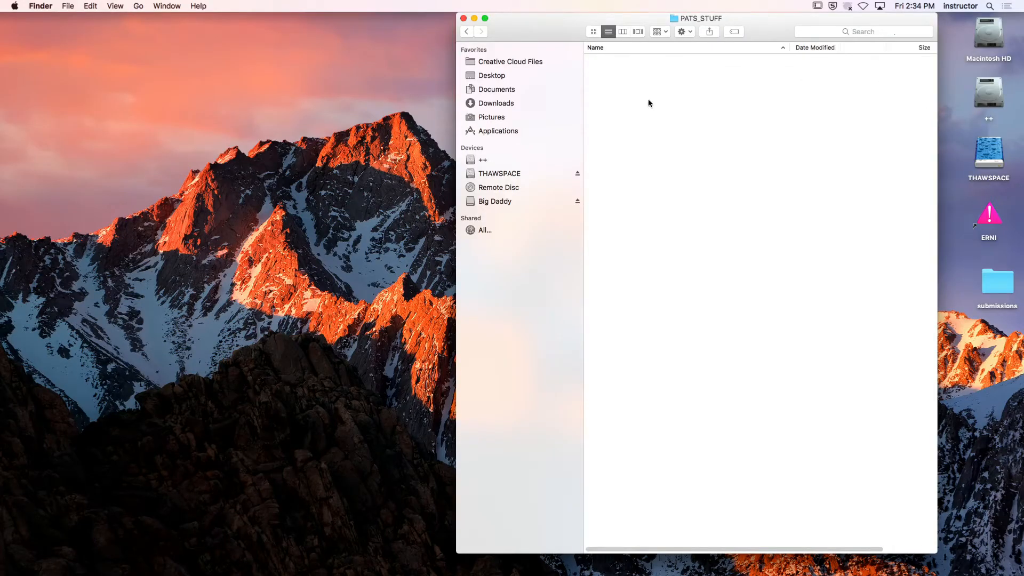
double_click(652, 120)
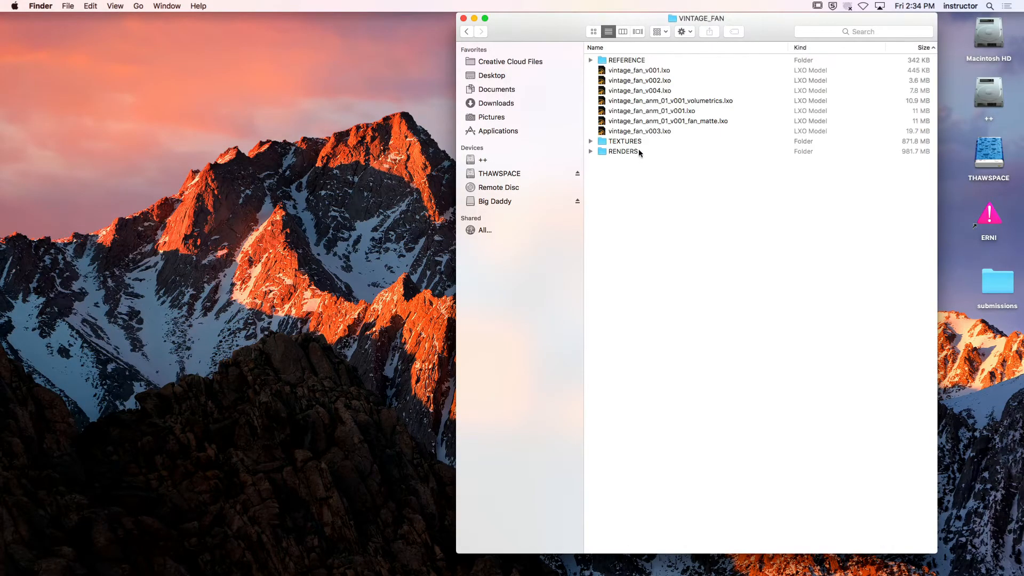
Open the COLOR folder inside RENDERS > ANM_01 and look through the numbered PNG frames from last to first
double_click(623, 152)
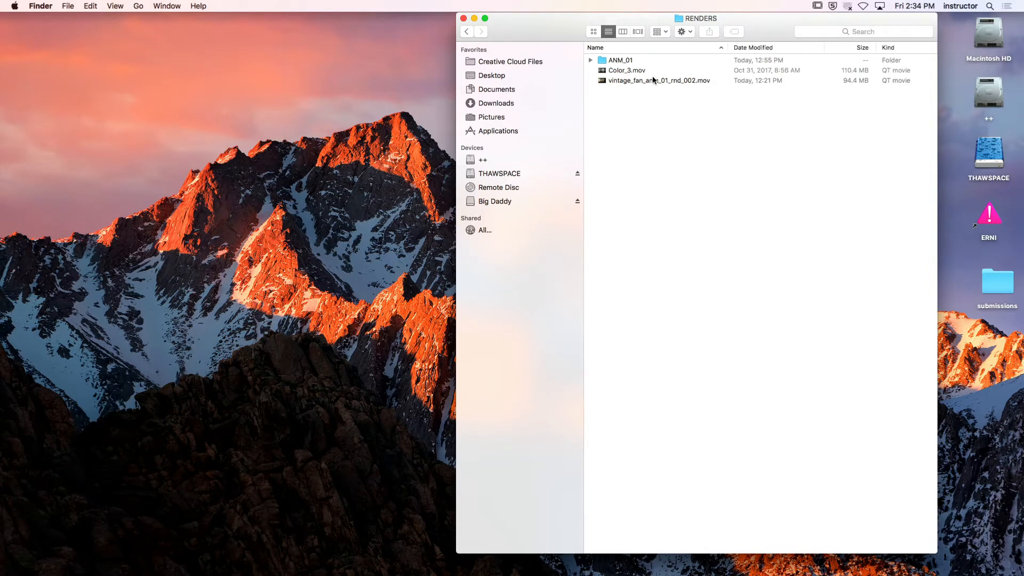
double_click(615, 60)
left_click(640, 61)
double_click(639, 60)
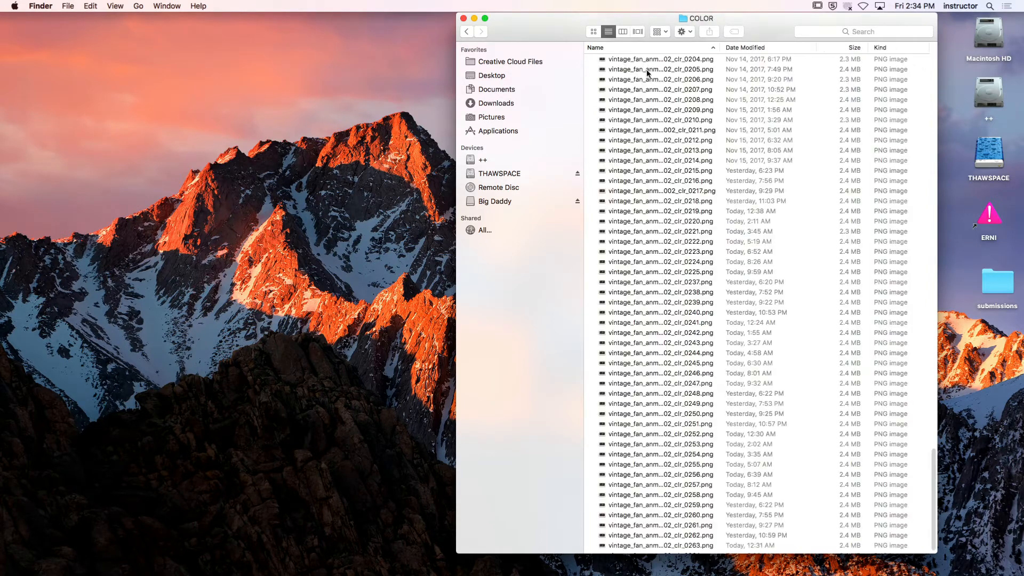
scroll(624, 410, "down", 10)
scroll(709, 541, "up", 20)
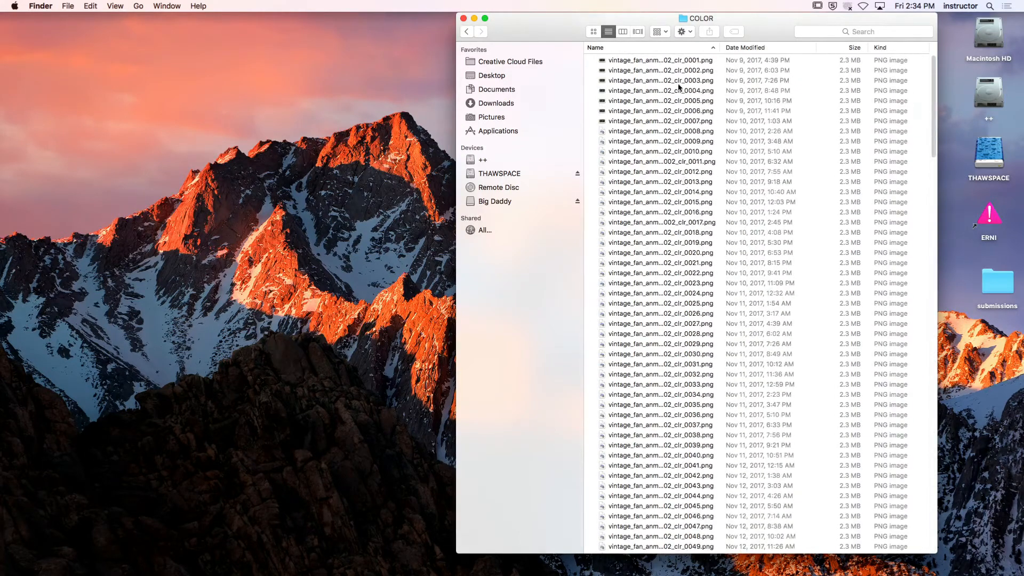
View the first color frame, vintage_fan_anm_01_rnd_002_clr_0001.png, in Preview, and close both the image and the Finder window
double_click(669, 61)
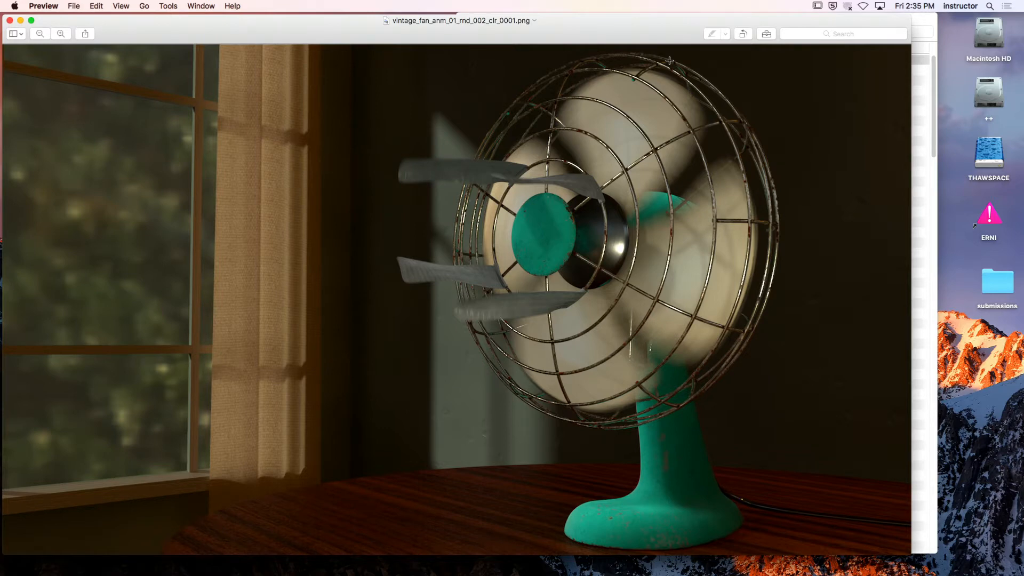
left_click_drag(344, 36, 357, 33)
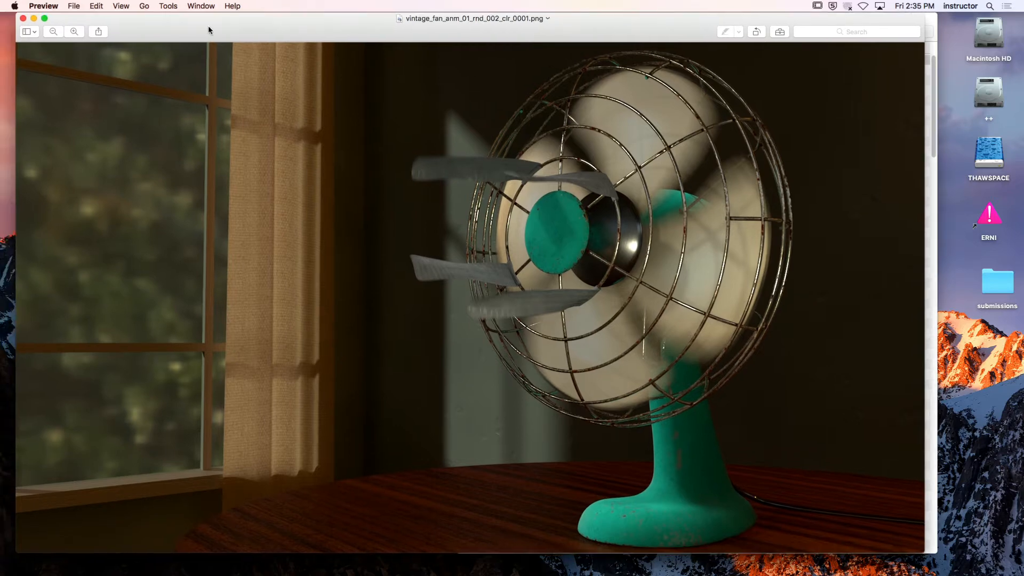
left_click(23, 18)
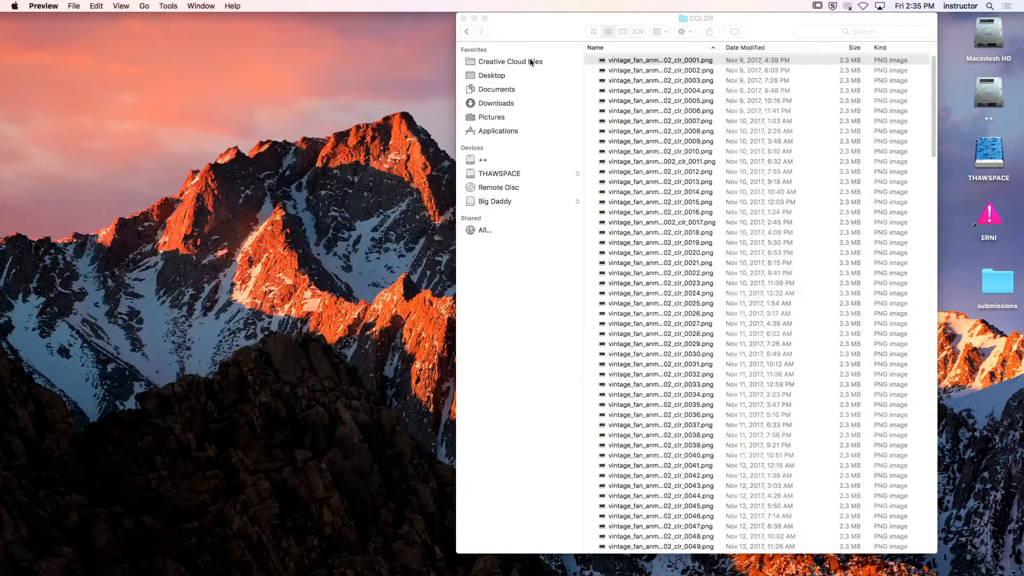
left_click(480, 29)
left_click(463, 19)
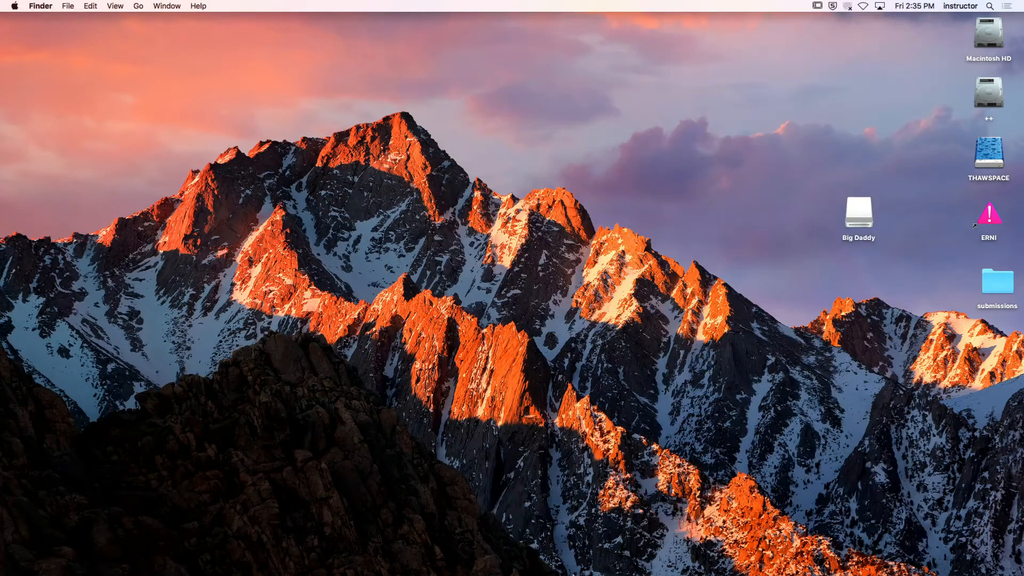
Switch to Modo's Render layout, restore and enlarge the 3D viewport below the maximized render preview, and deselect Curtain 01
left_click(392, 558)
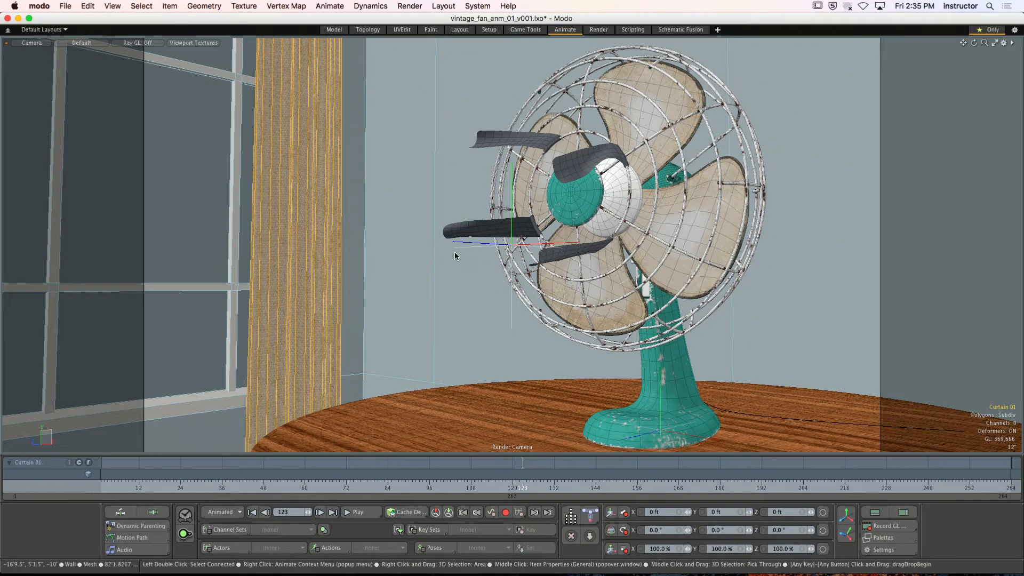
left_click(598, 29)
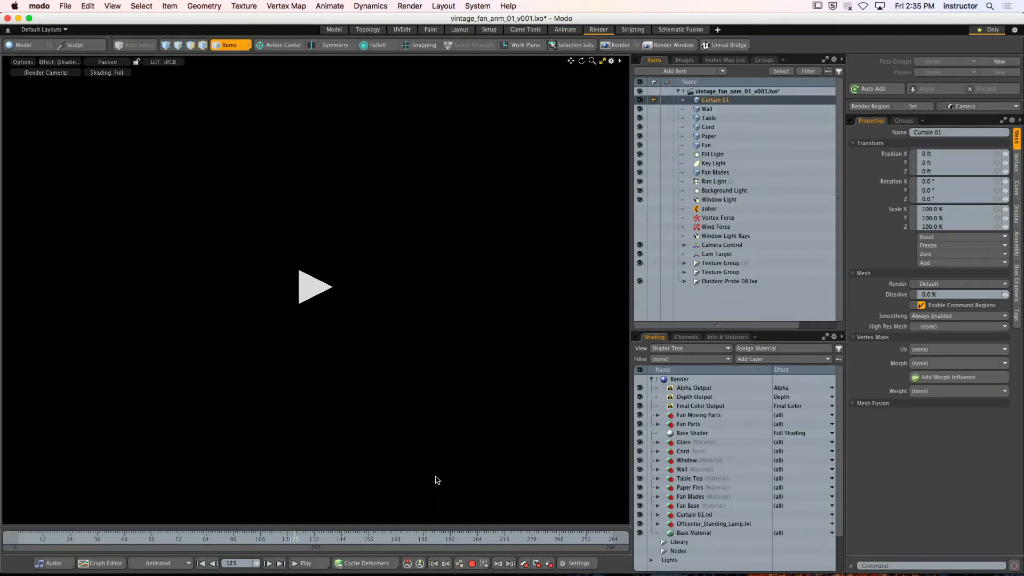
left_click(603, 61)
left_click_drag(388, 259, 388, 207)
left_click(162, 327)
left_click_drag(162, 327, 353, 380, "alt")
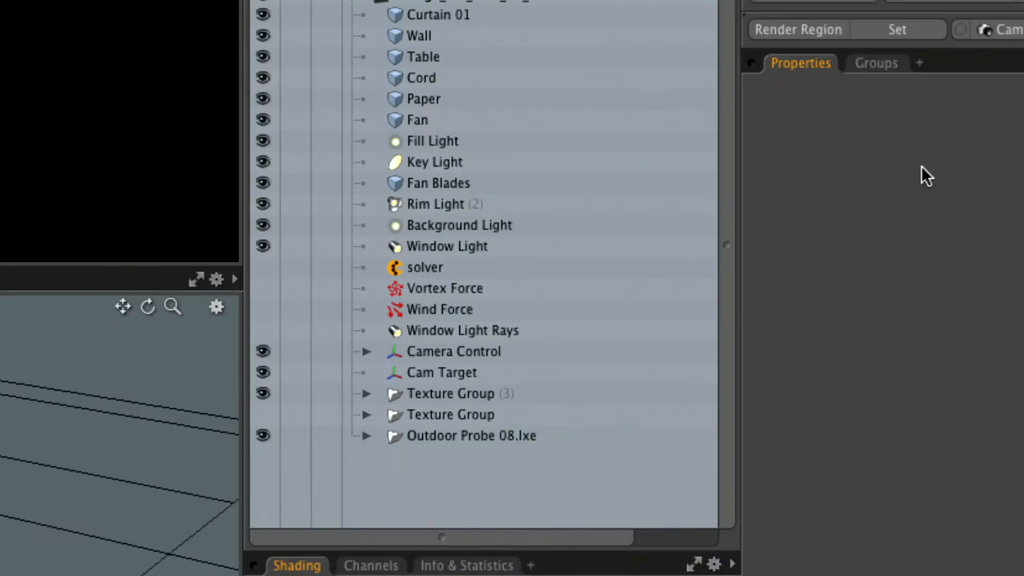
Move the Fan Blades mesh directly below Fan in the item list, above Fill Light
left_click(425, 204)
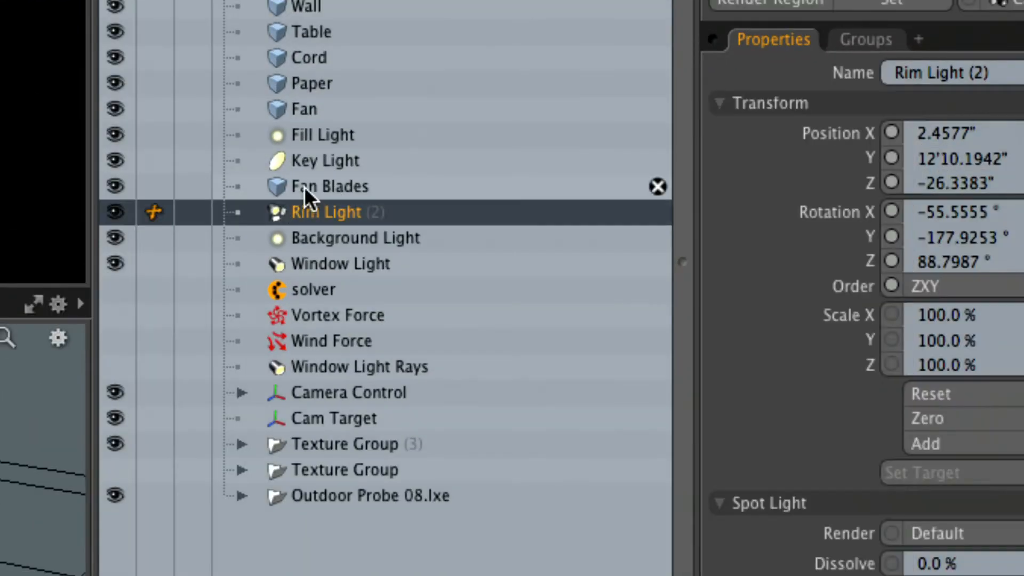
left_click_drag(304, 187, 289, 128)
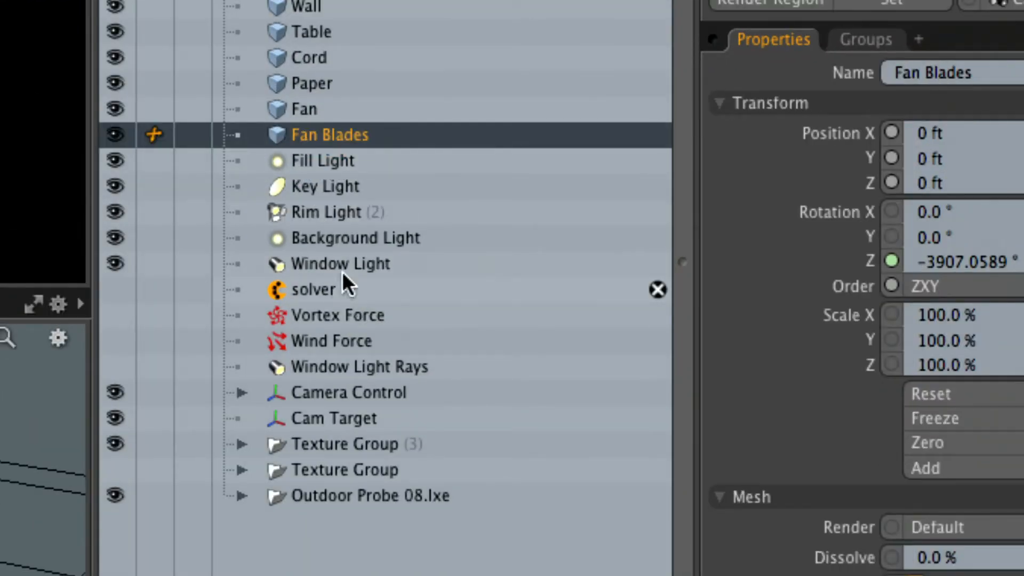
Select each light from Fill Light to Window Light in turn, and move Window Light Rays directly below Window Light in the item list
left_click(357, 161)
left_click(358, 184)
left_click(361, 211)
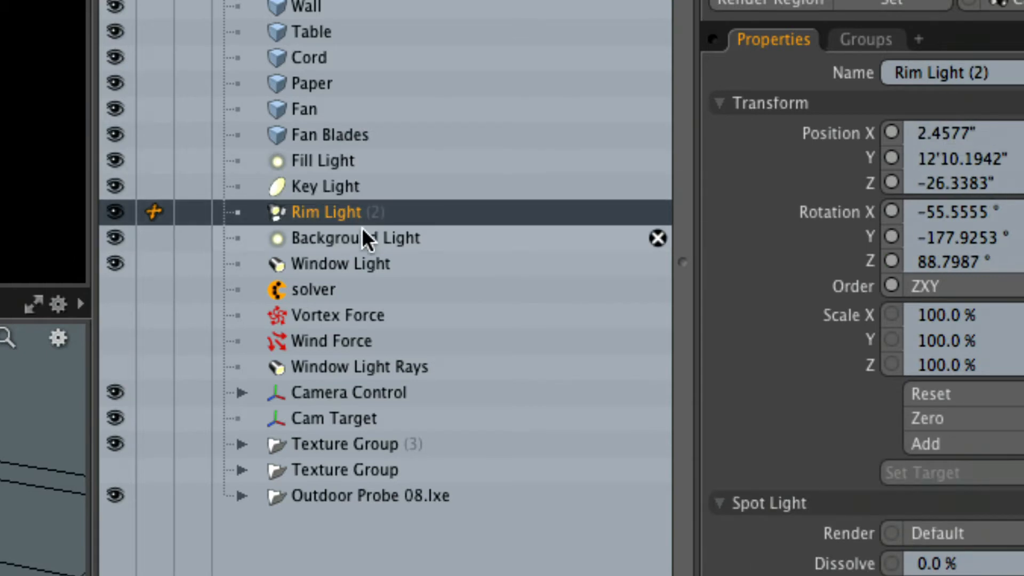
left_click(362, 235)
left_click(355, 263)
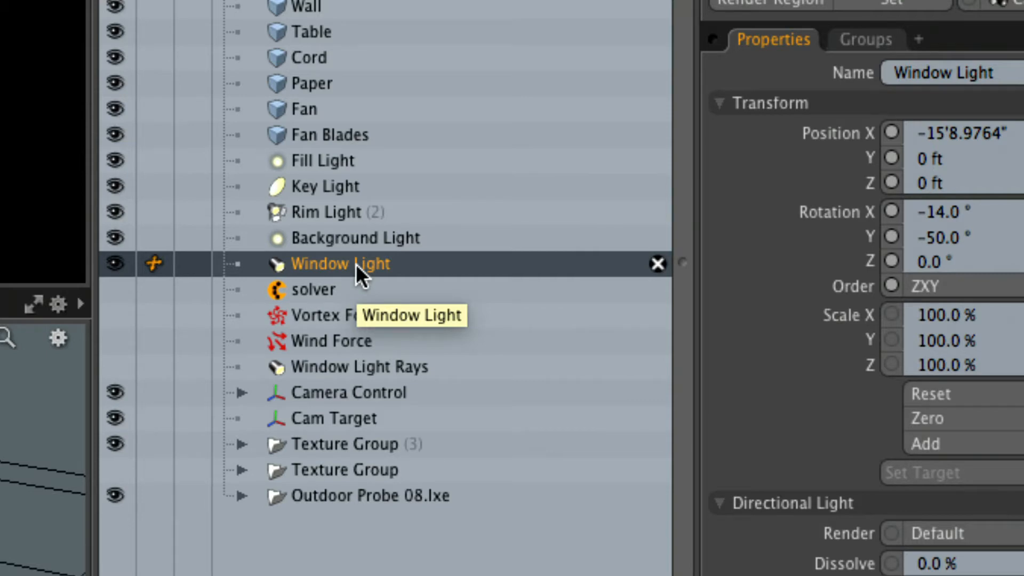
left_click_drag(324, 359, 300, 280)
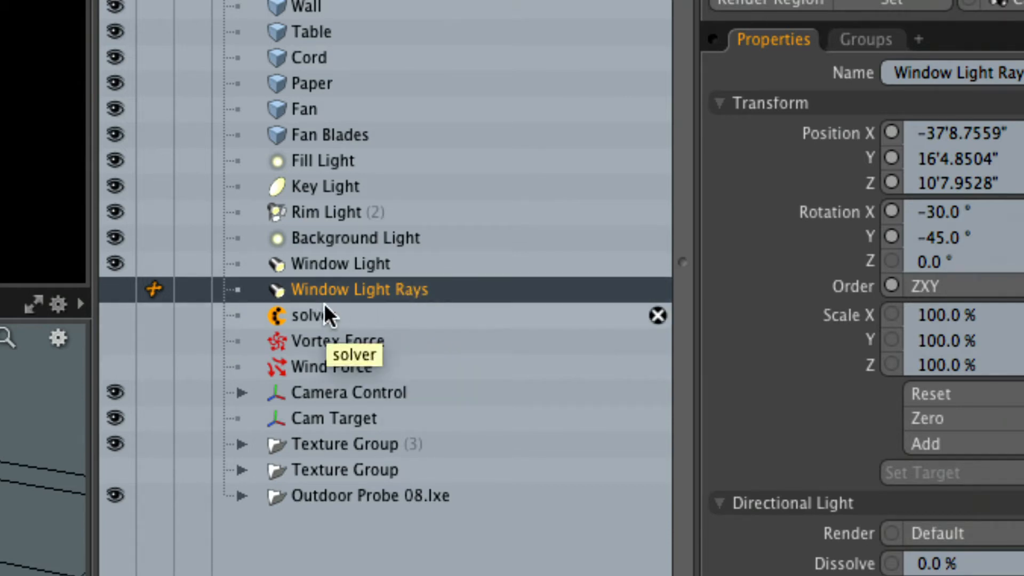
left_click(357, 259)
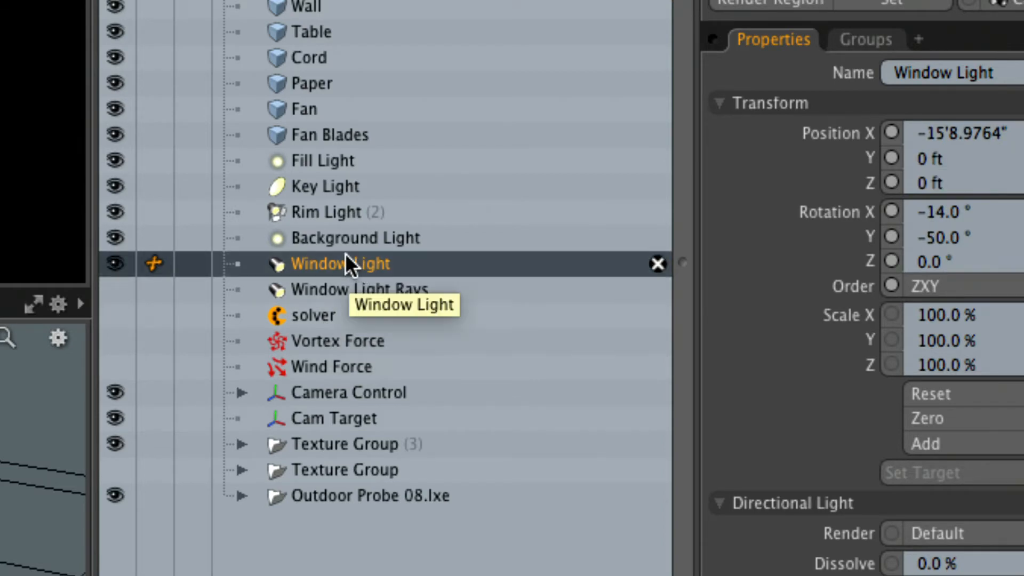
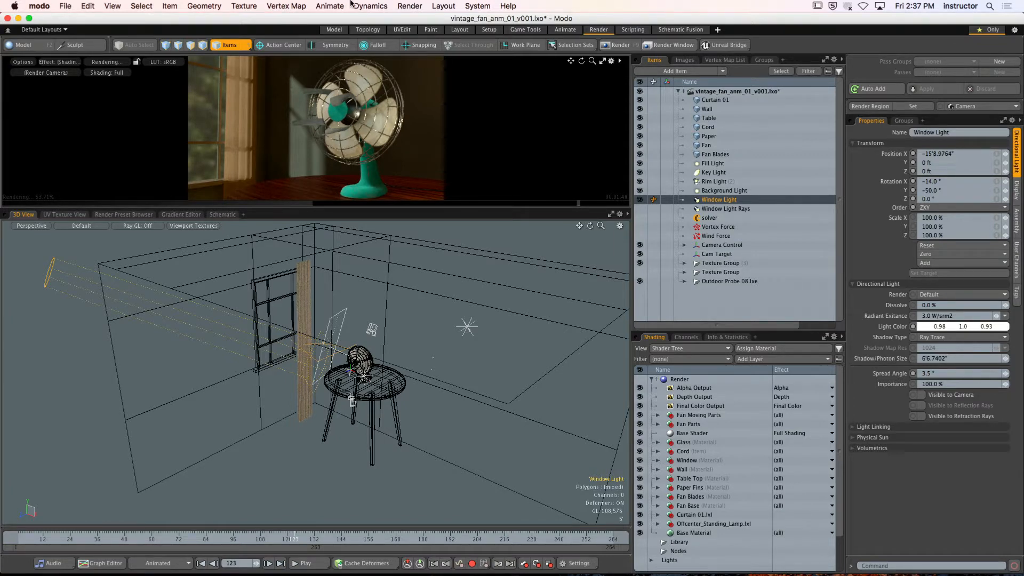
Enlarge the render preview and disable Indirect Illumination in the Render item's global illumination settings
left_click_drag(429, 208, 433, 467)
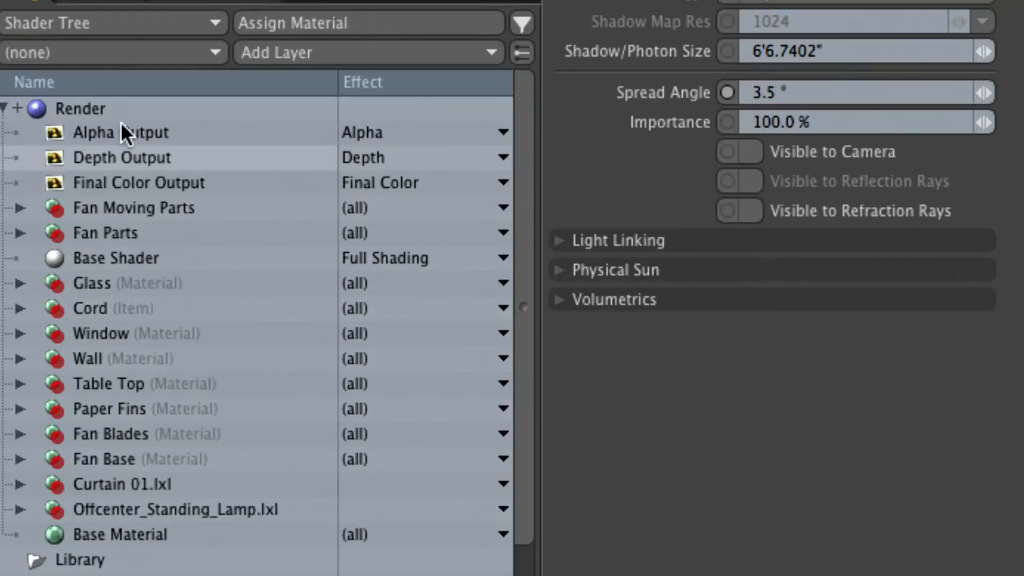
left_click(86, 108)
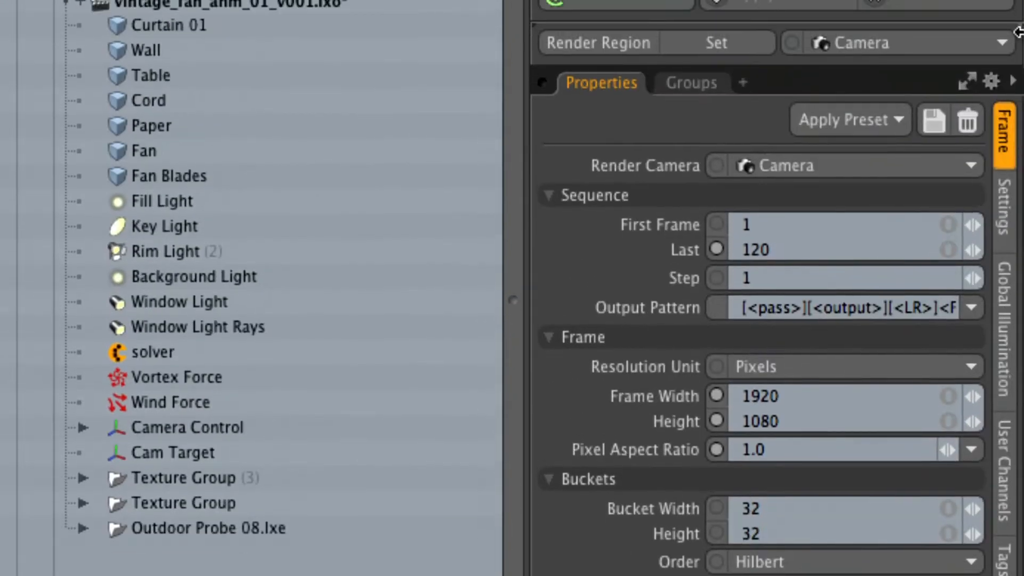
left_click(1004, 352)
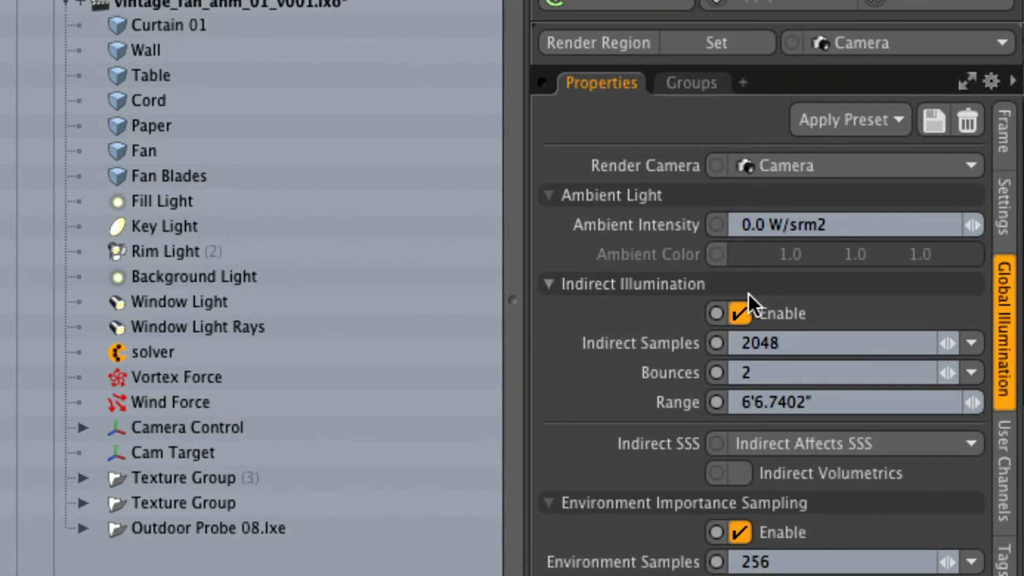
left_click(739, 313)
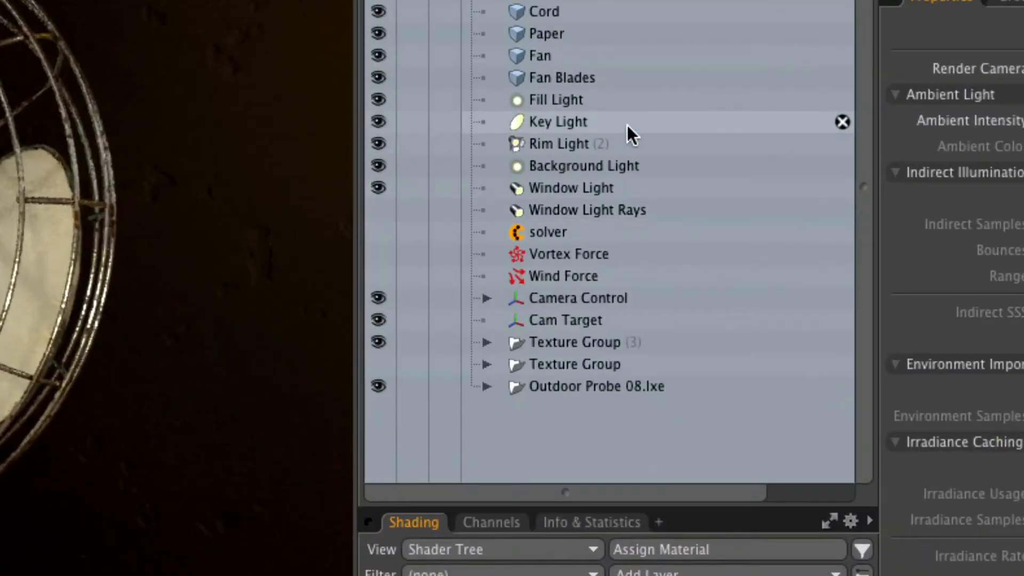
Hide Fill Light, Key Light, Rim Light, Background Light and Window Light in the item list
left_click_drag(380, 99, 381, 117)
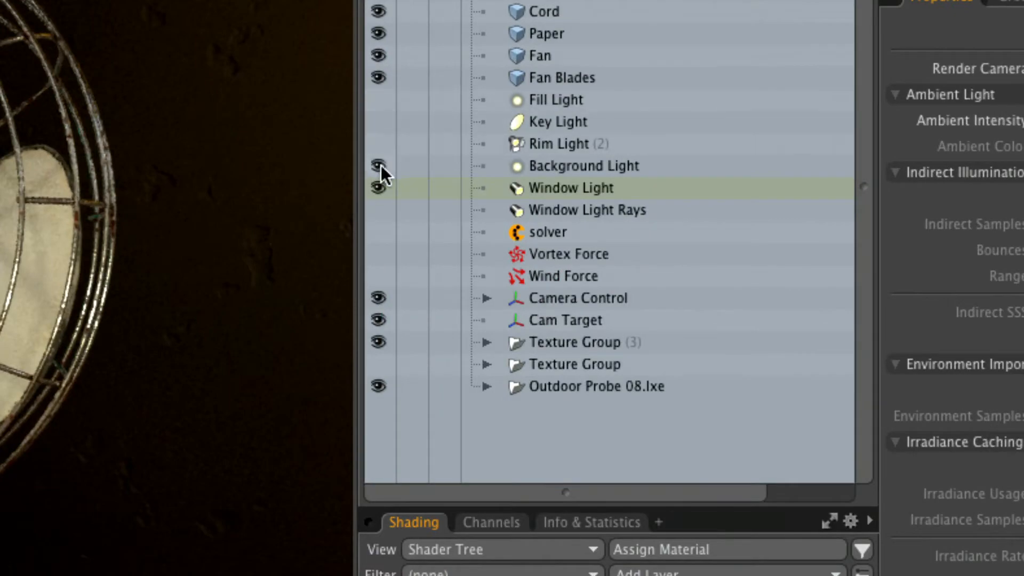
left_click_drag(381, 165, 400, 188)
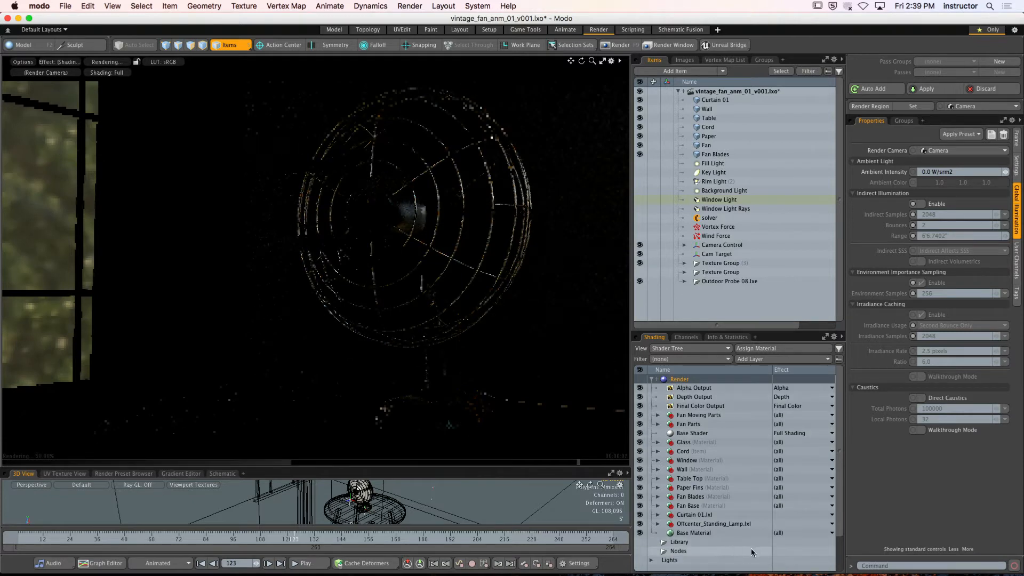
Enlarge the shader tree and hide the vintage_fan_v001_spherical_hdr image under Environment GI
left_click_drag(731, 331, 732, 171)
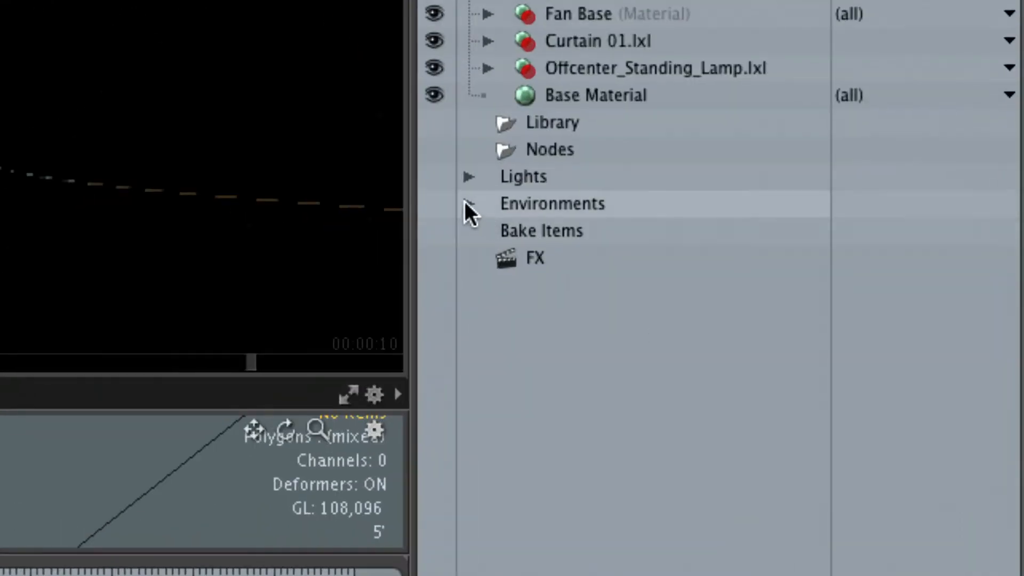
left_click(651, 409)
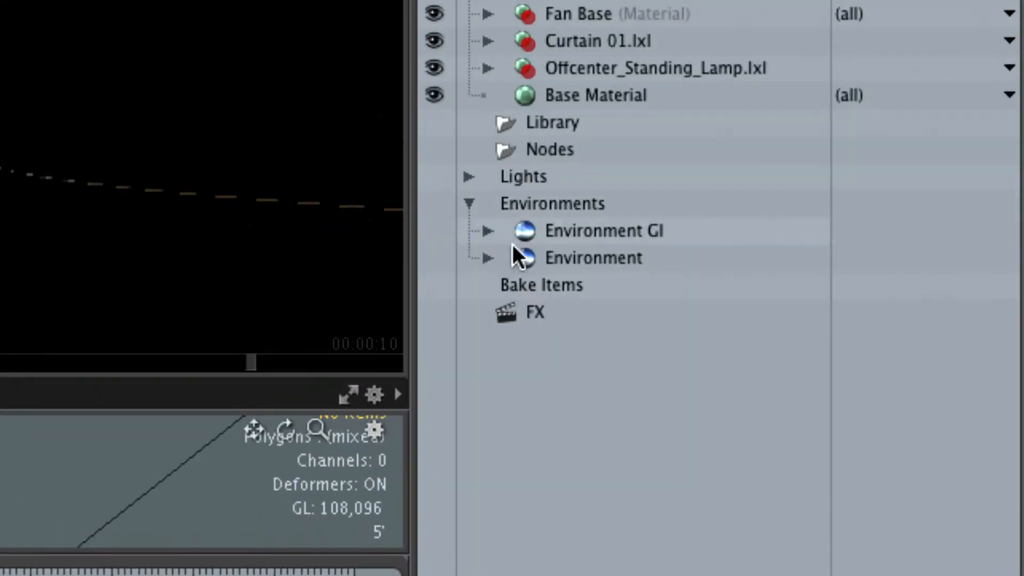
left_click(599, 231)
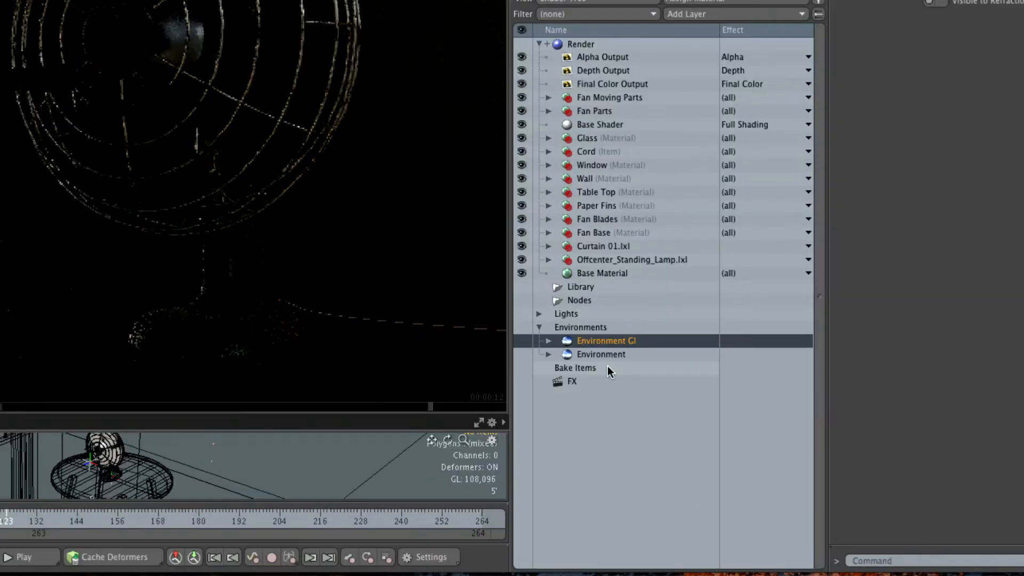
left_click(548, 340)
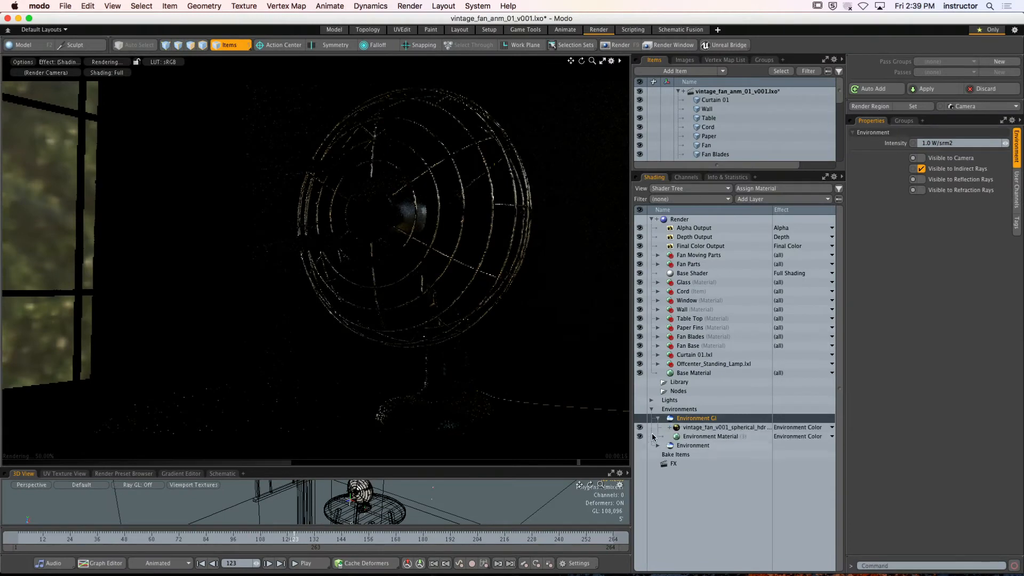
left_click(640, 428)
Hide probe_yard2_FINAL and the Environment Material under Environment, plus the Environment Material under Environment GI
left_click(657, 418)
left_click(658, 427)
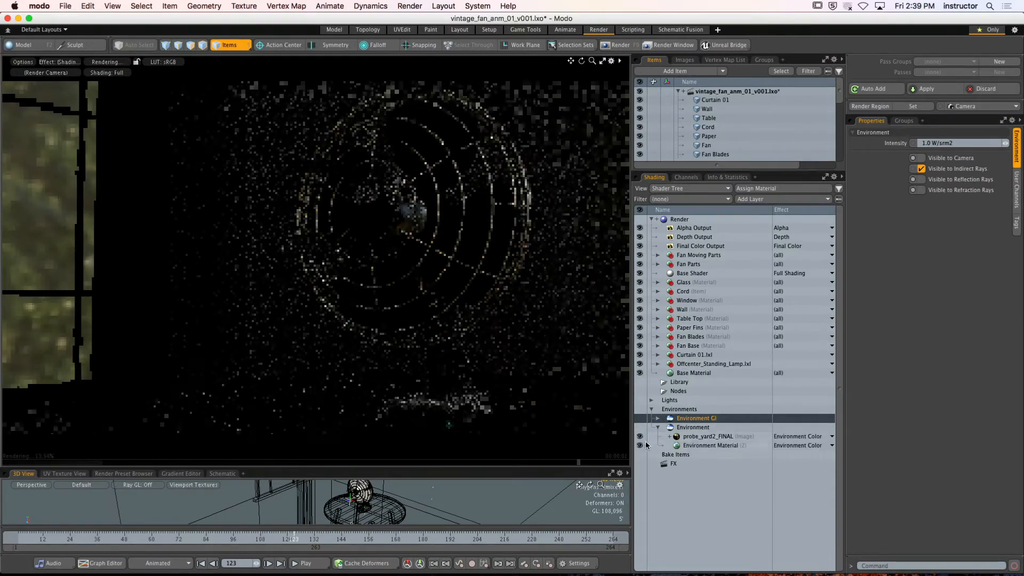
left_click(640, 436)
left_click(639, 445)
left_click(658, 428)
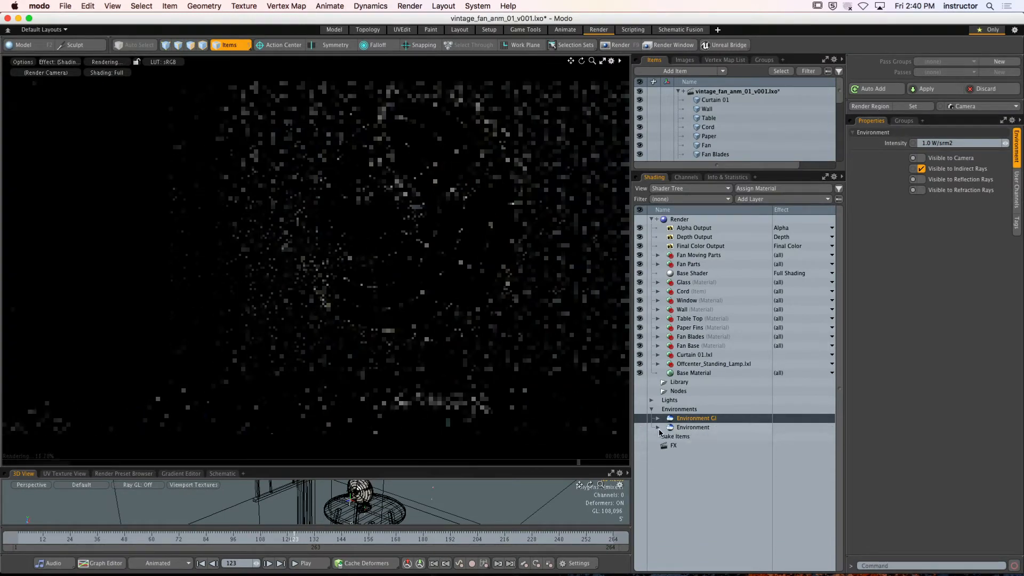
left_click(658, 418)
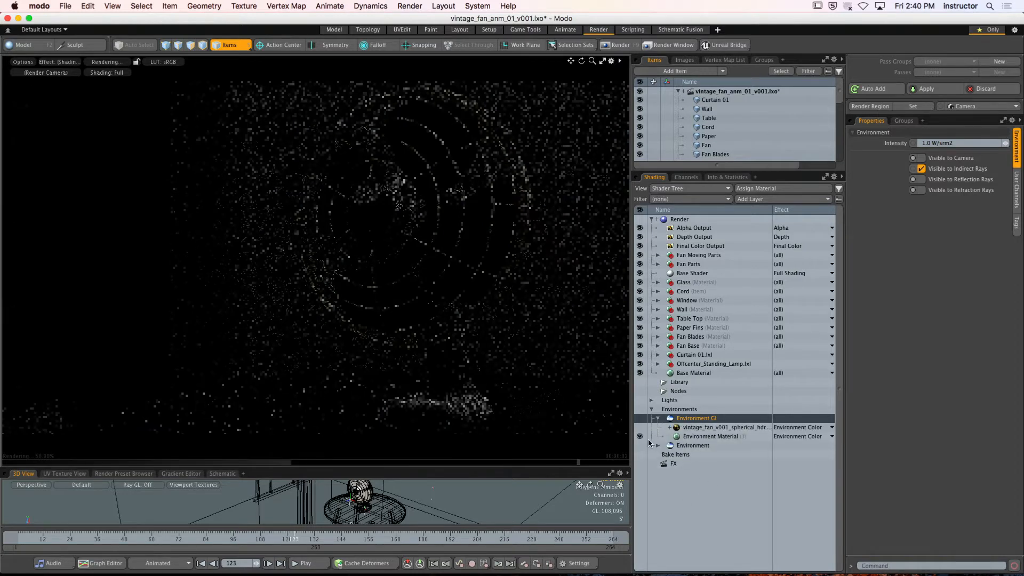
left_click(640, 437)
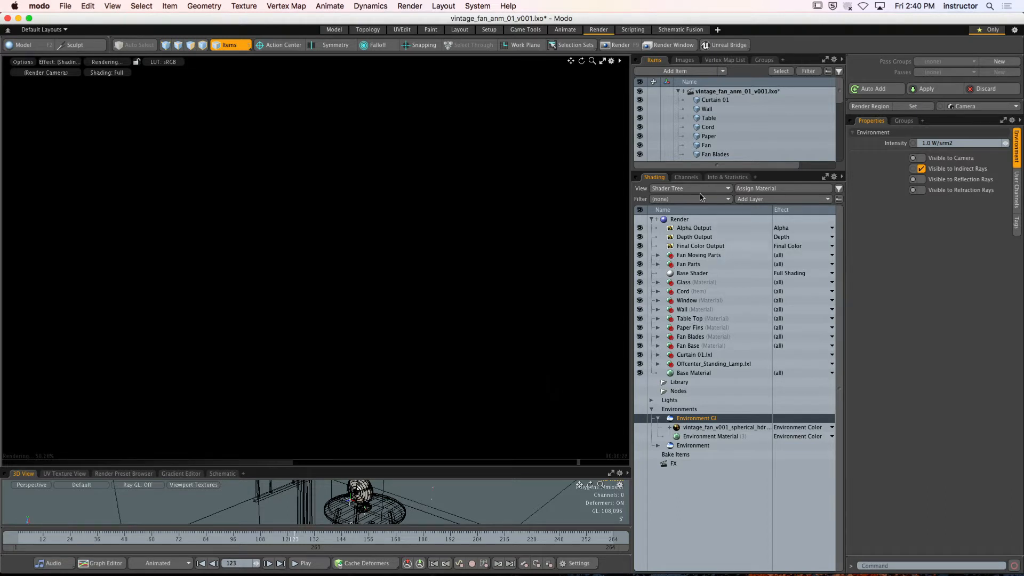
Extend the item list to reach the lights, select Key Light and make it the only visible light
scroll(831, 127, "down", 3)
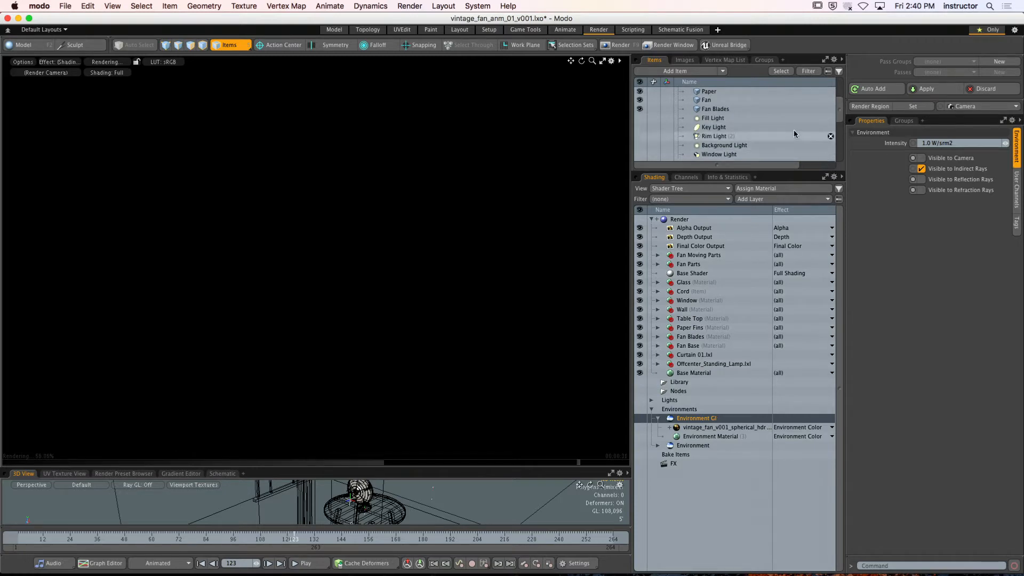
left_click_drag(788, 175, 788, 270)
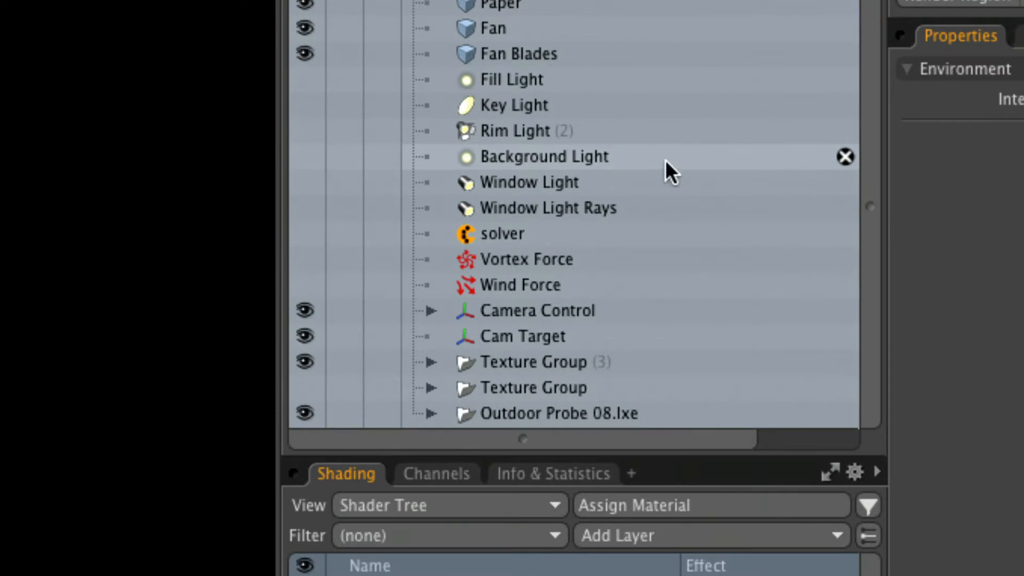
left_click(516, 105)
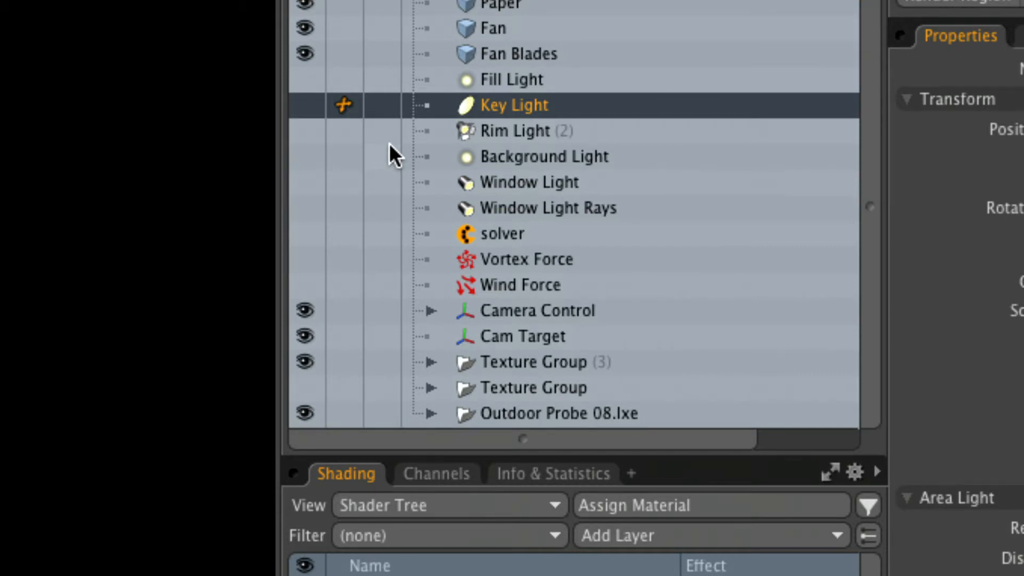
left_click(308, 105)
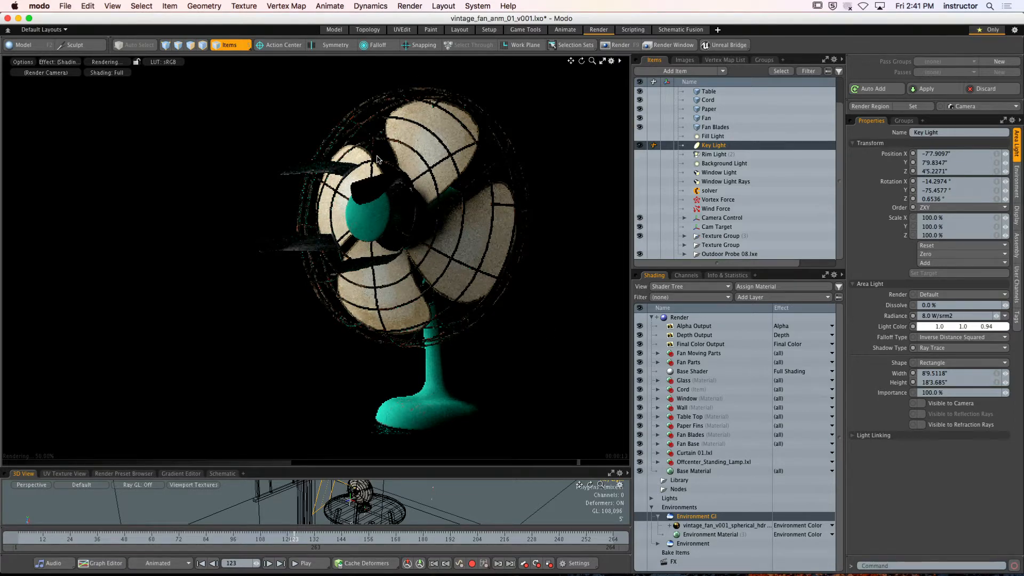
Enlarge the 3D viewport and examine Key Light's placement beside the fan from several angles
left_click_drag(413, 466, 415, 300)
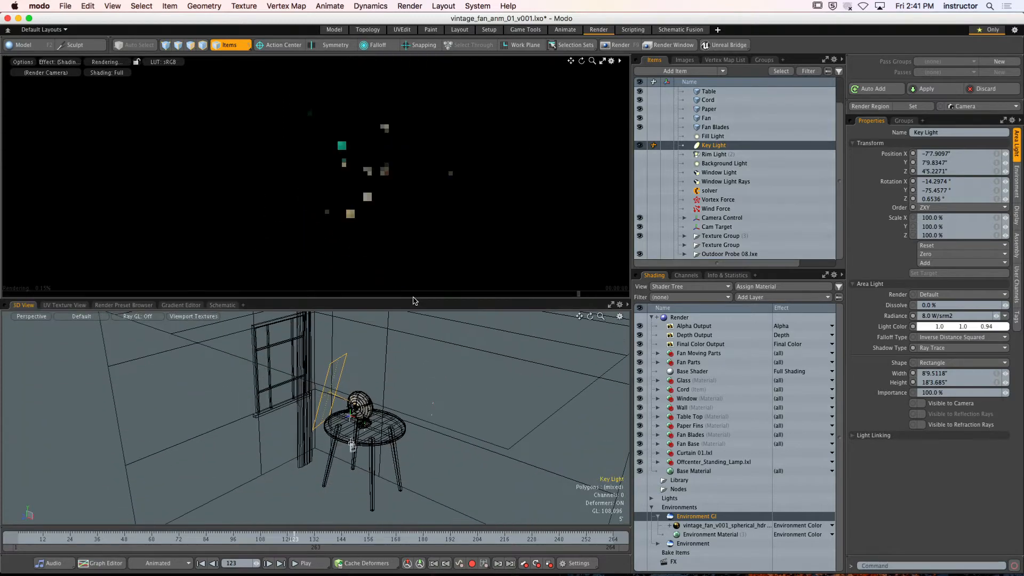
scroll(374, 421, "up", 8)
left_click_drag(385, 403, 269, 404, "alt")
left_click(315, 368)
left_click_drag(314, 368, 323, 375, "alt")
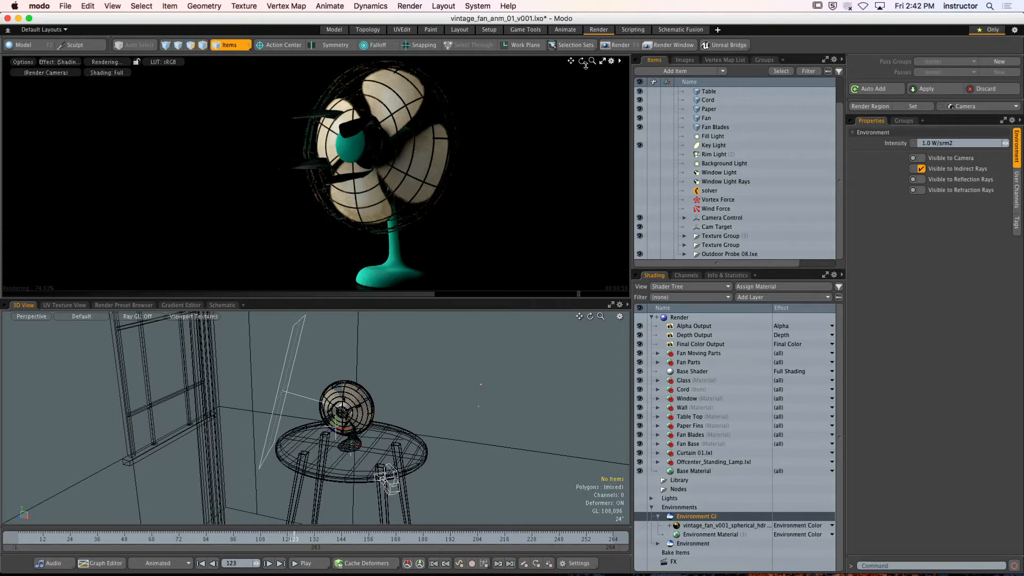
left_click_drag(404, 401, 361, 406, "alt")
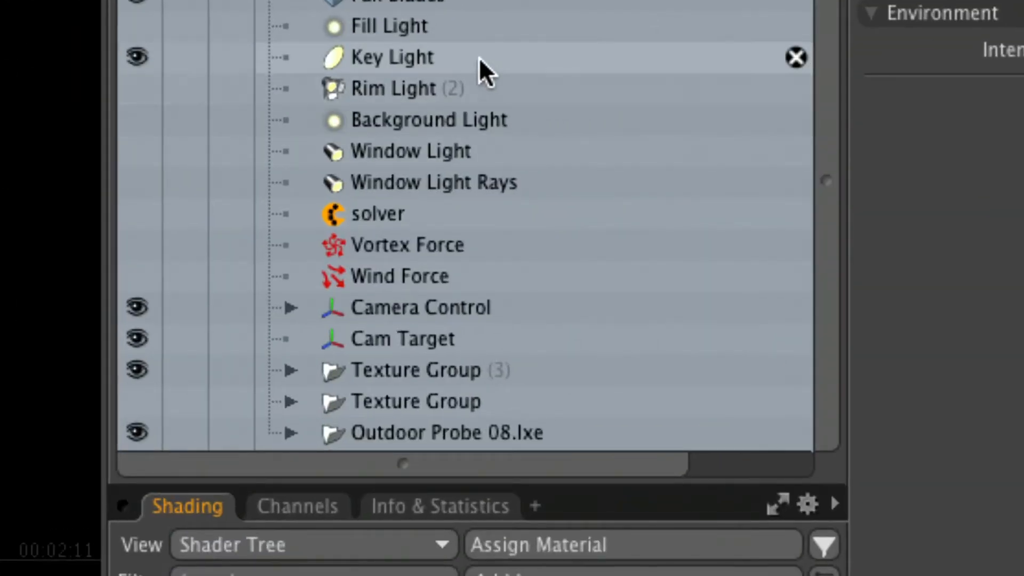
Select Key Light and hide it, showing Fill Light alone in the render preview
left_click(425, 49)
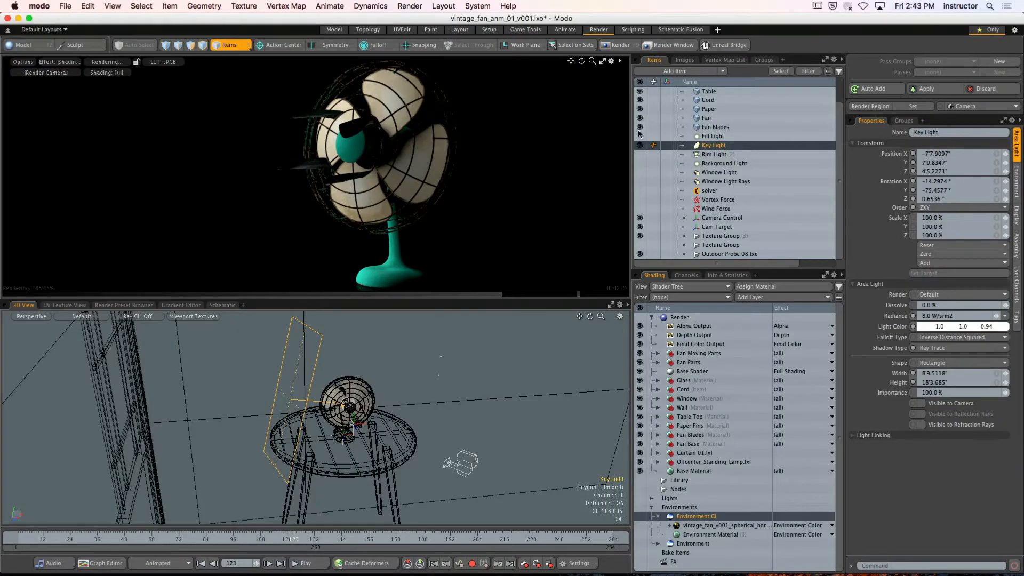
left_click(639, 146)
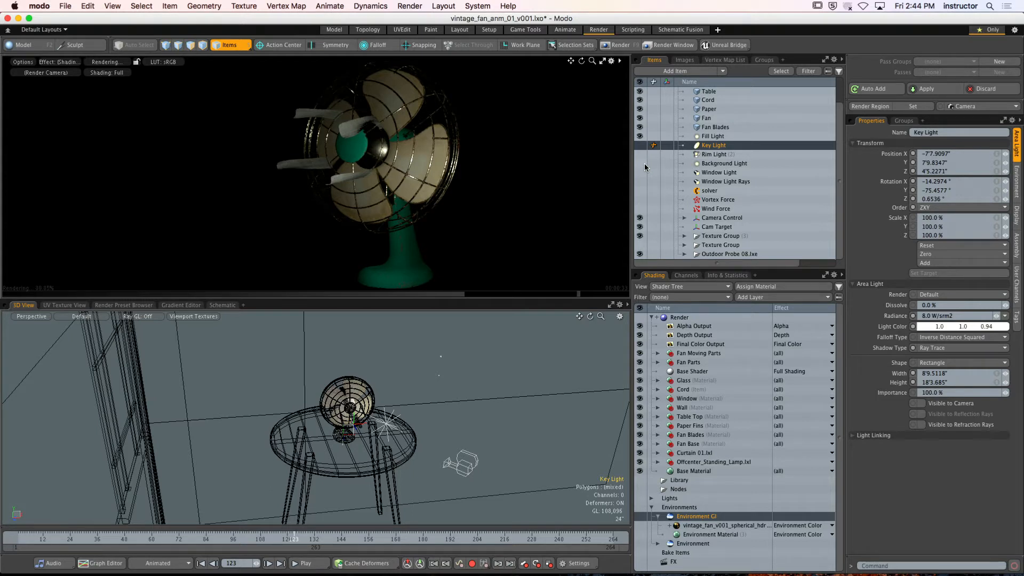
Show Key Light again alongside Fill Light, and maximize the render preview with rendering resumed
left_click(640, 145)
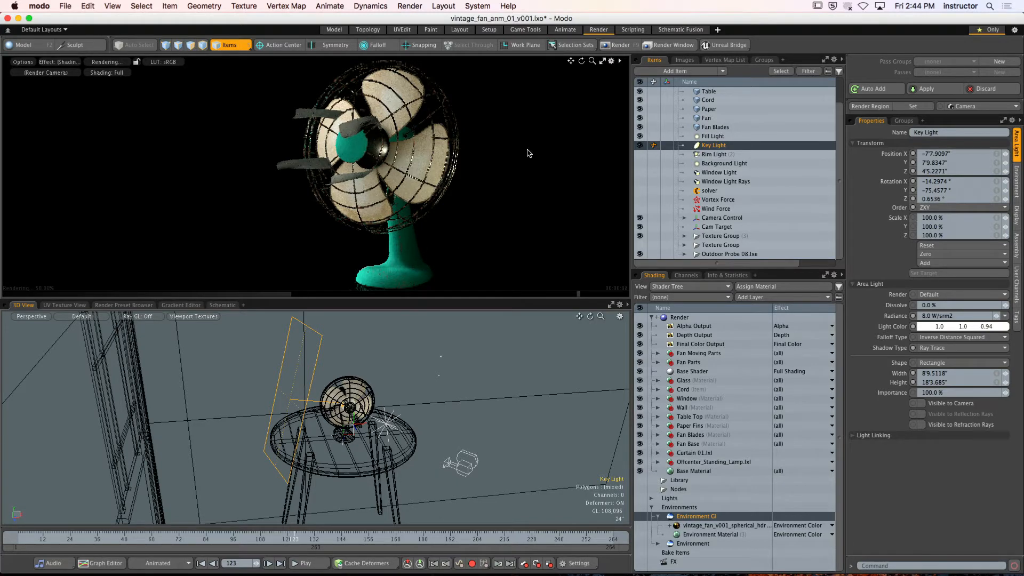
left_click(602, 62)
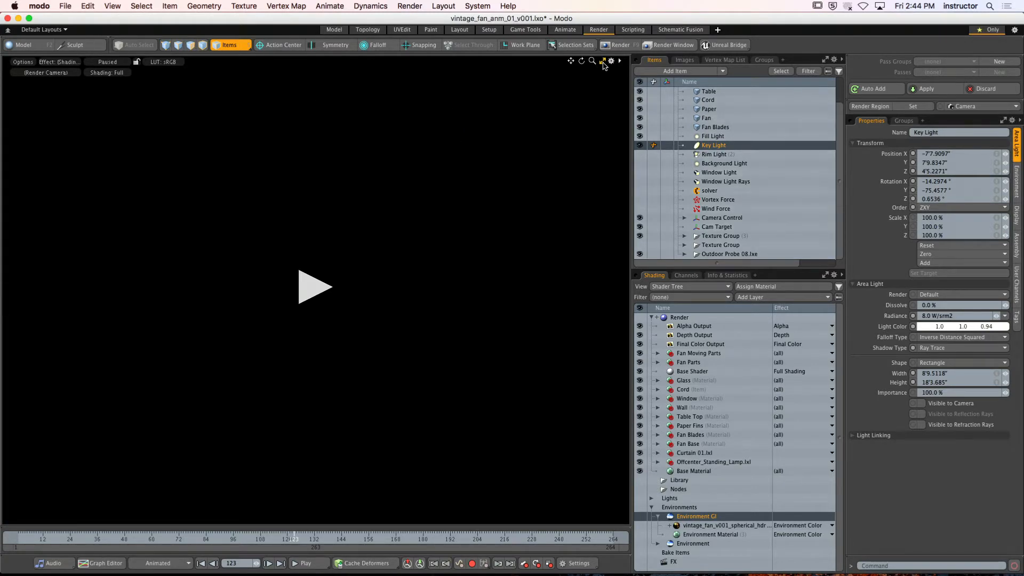
left_click(308, 292)
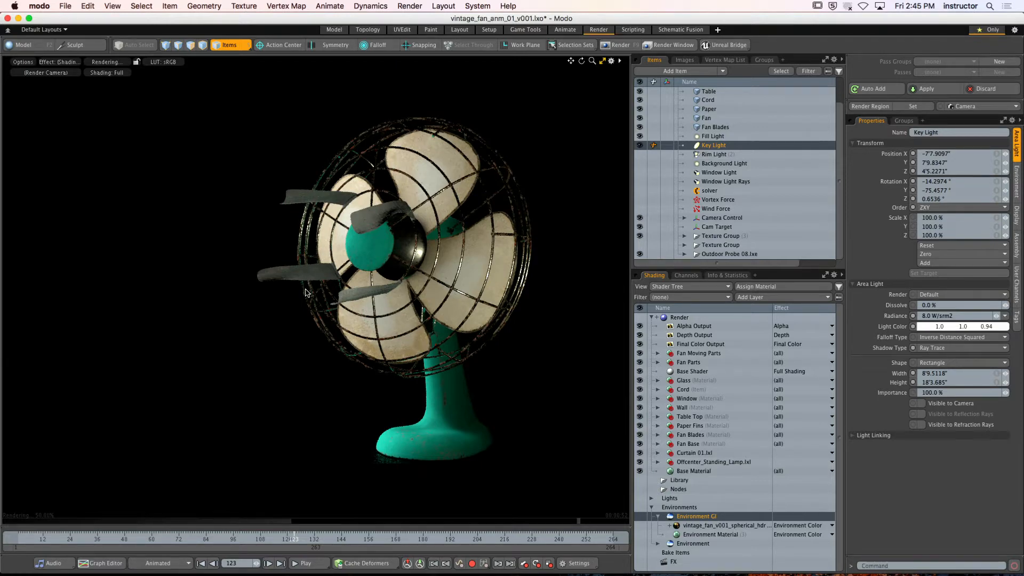
Isolate Rim Light by hiding Fill Light and Key Light, and make both visible again alongside it
left_click(639, 136)
left_click(640, 154)
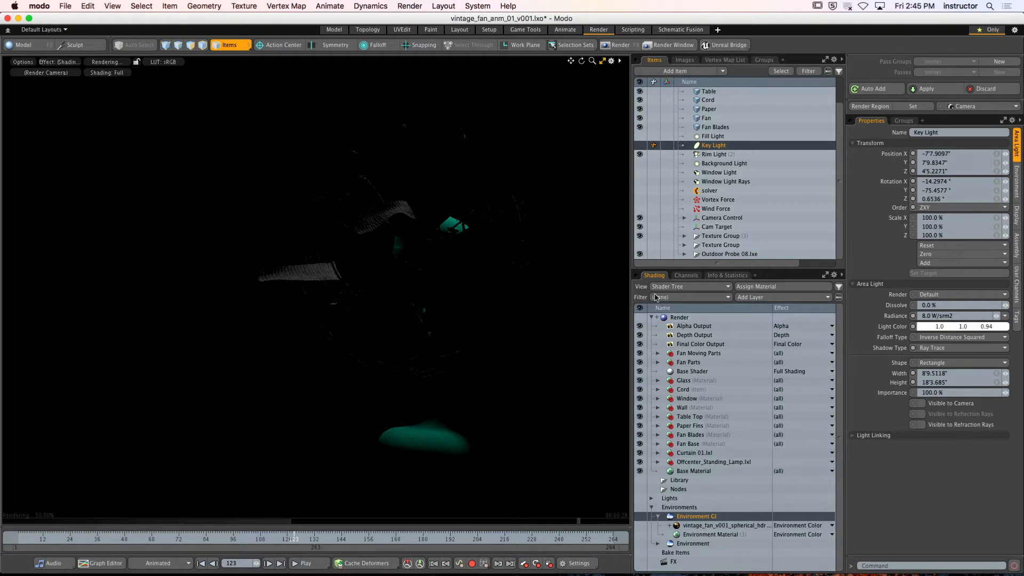
left_click(640, 145)
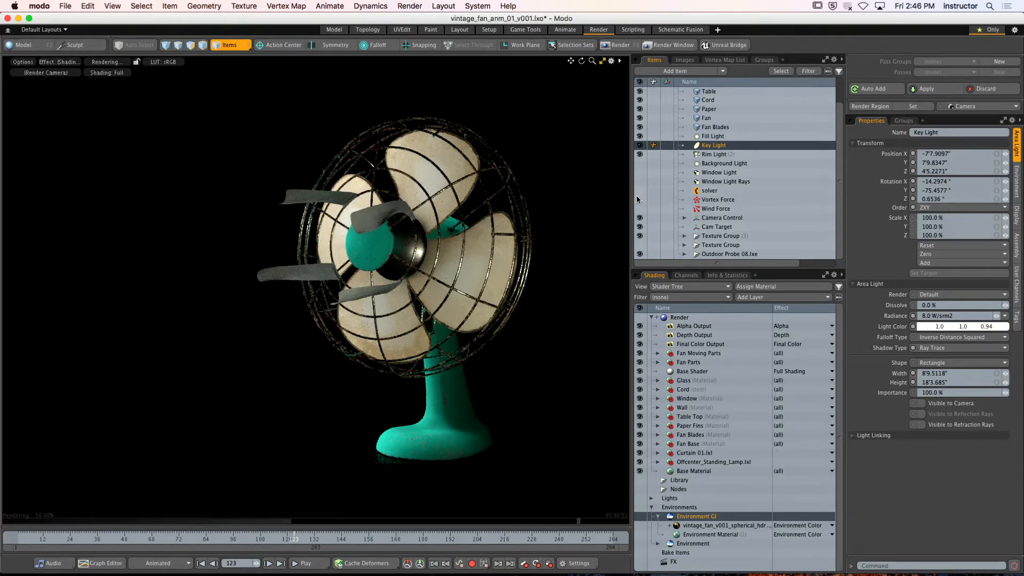
Turn on Background Light and Window Light one after the other, and preview Window Light Rays before hiding it again
left_click(640, 163)
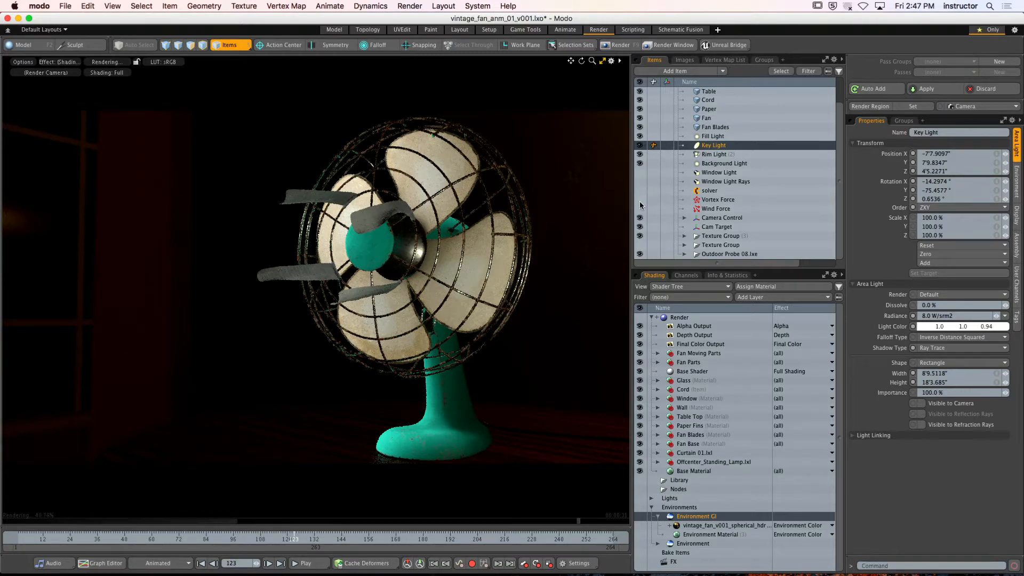
left_click(639, 173)
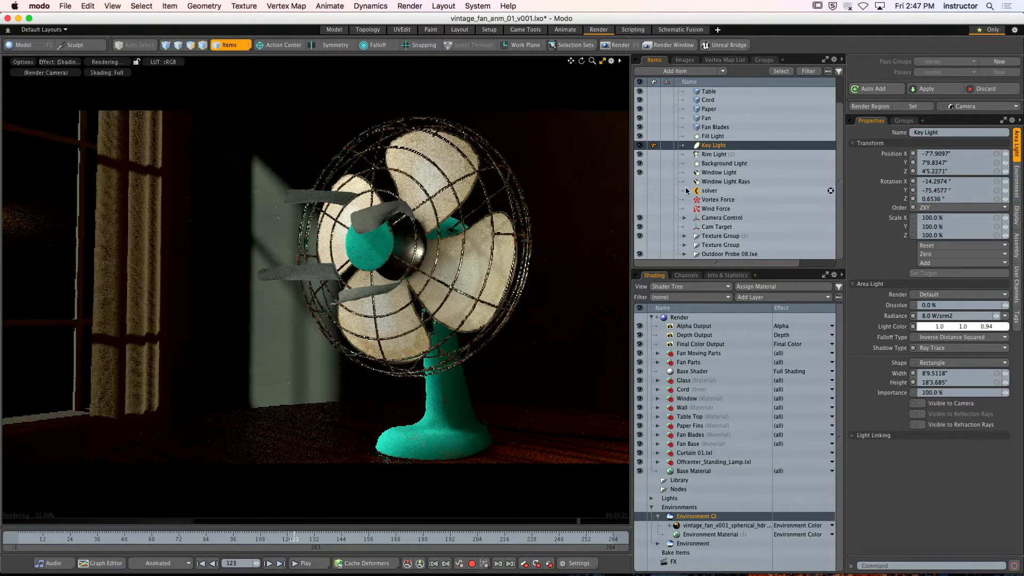
left_click(639, 182)
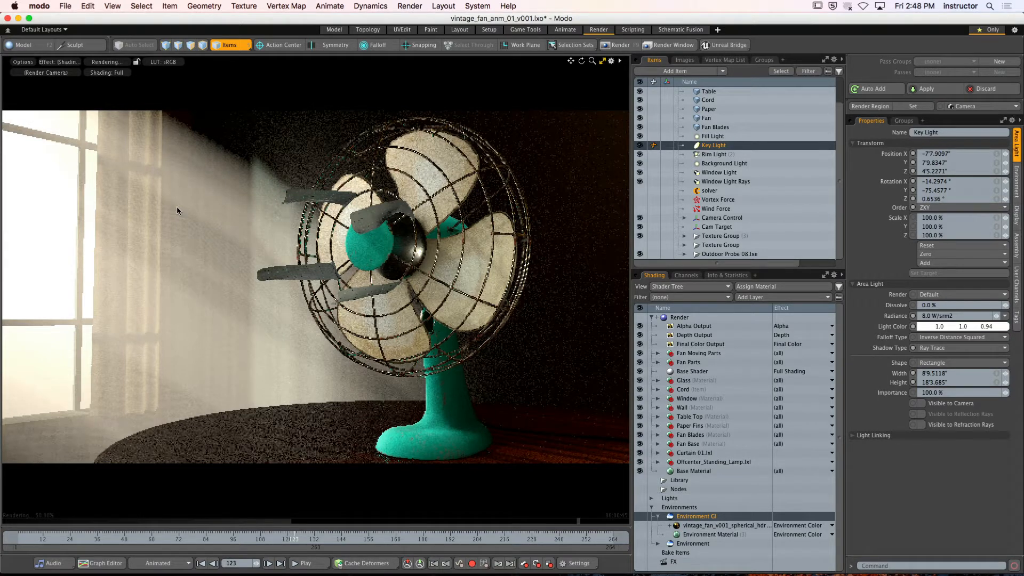
left_click(640, 182)
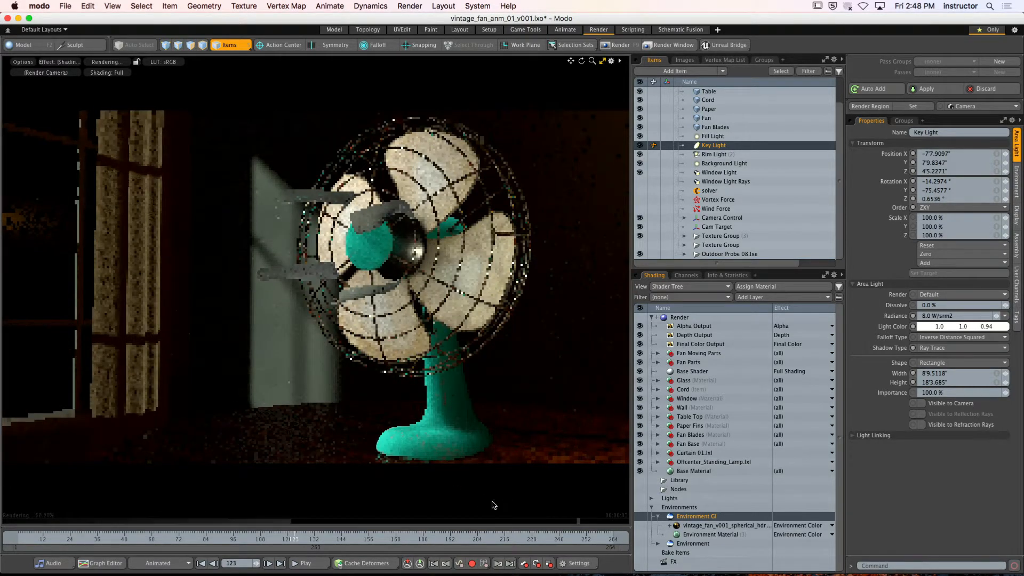
Make the probe_yard2_FINAL image under Environment visible again, keeping both environment groups collapsed
left_click(657, 517)
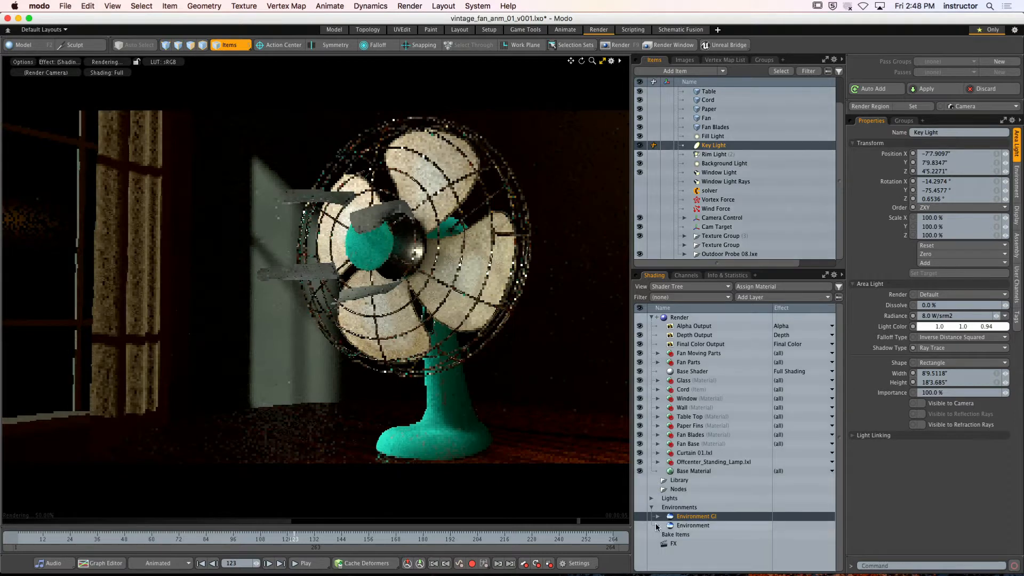
left_click(661, 526)
left_click(658, 525)
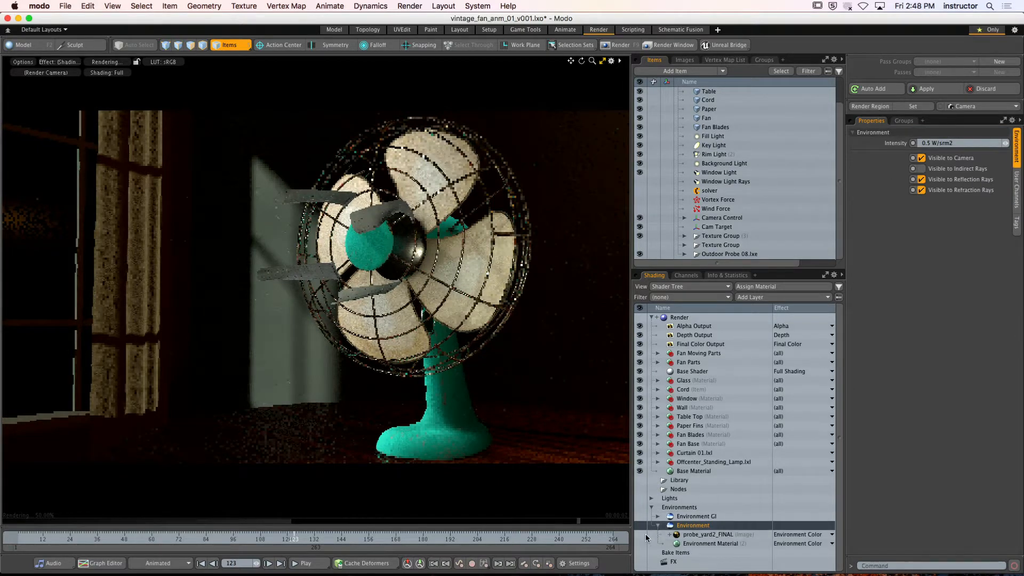
left_click(641, 534)
left_click(658, 525)
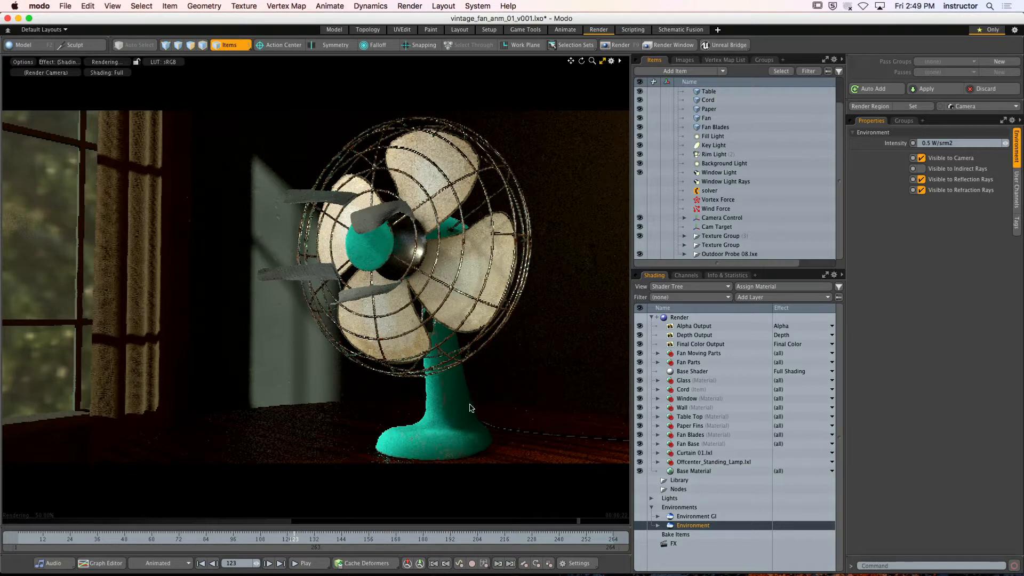
Make the spherical HDR image and the Environment Material under Environment GI visible again, leaving that group collapsed
left_click(658, 515)
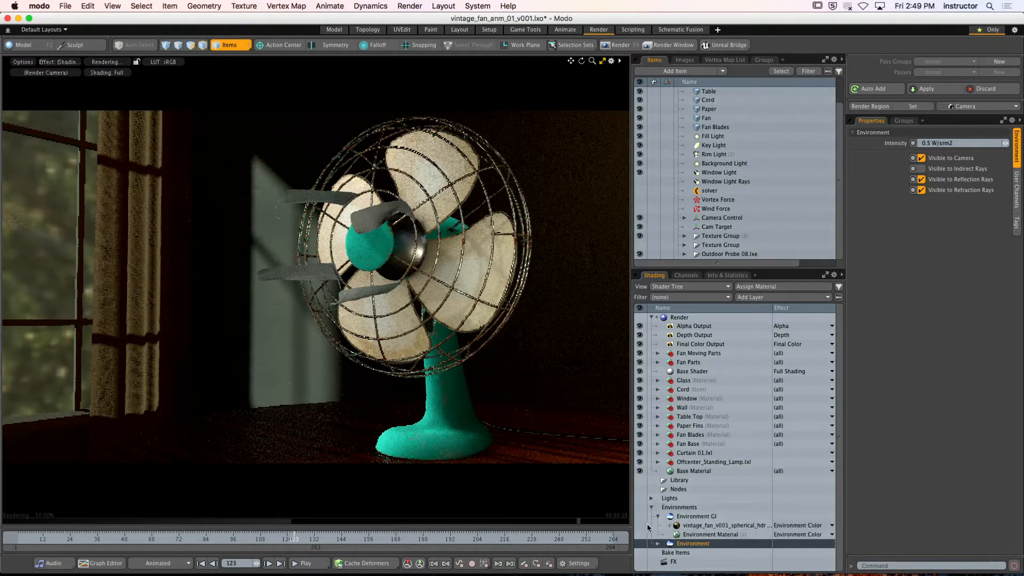
left_click(640, 525)
left_click(640, 534)
left_click(659, 516)
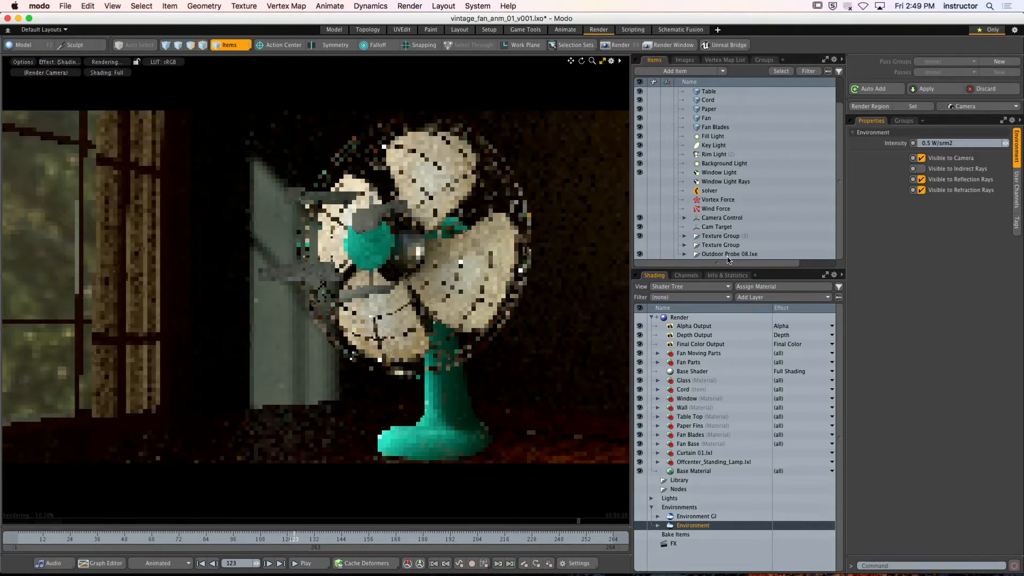
Set the Render item's Indirect Samples to 256 in its Global Illumination settings
left_click(679, 317)
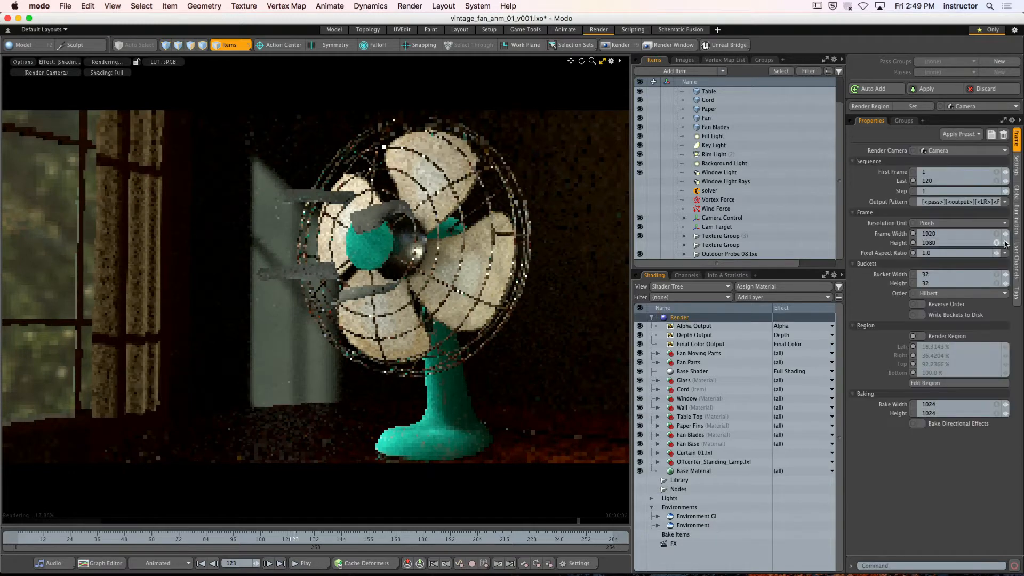
left_click(1016, 209)
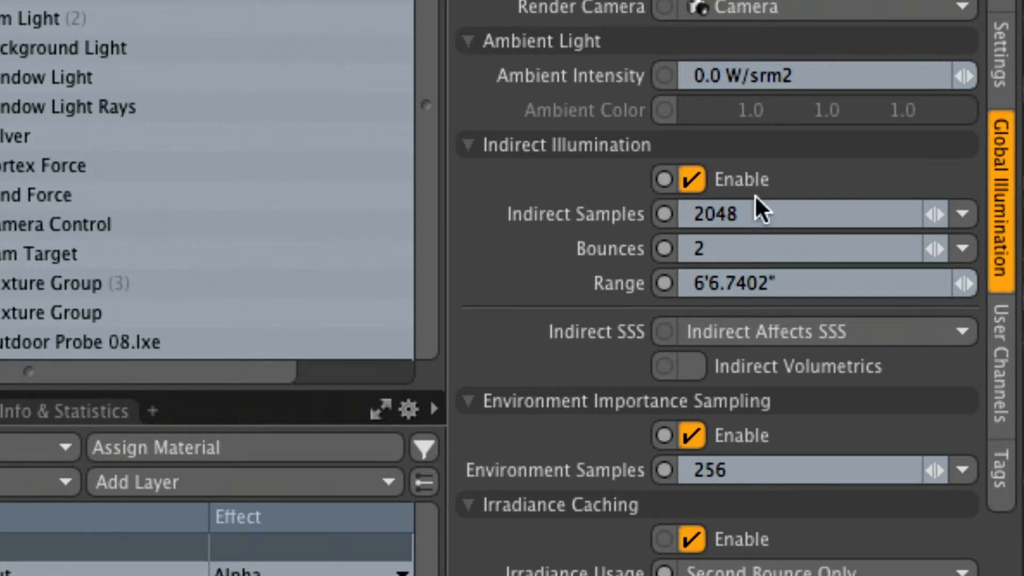
left_click(753, 215)
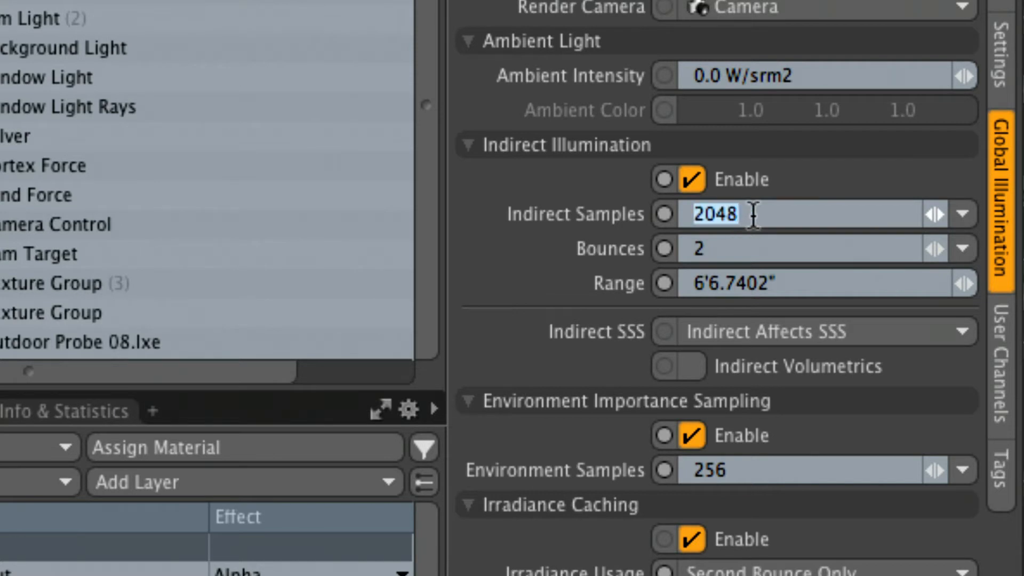
type("256")
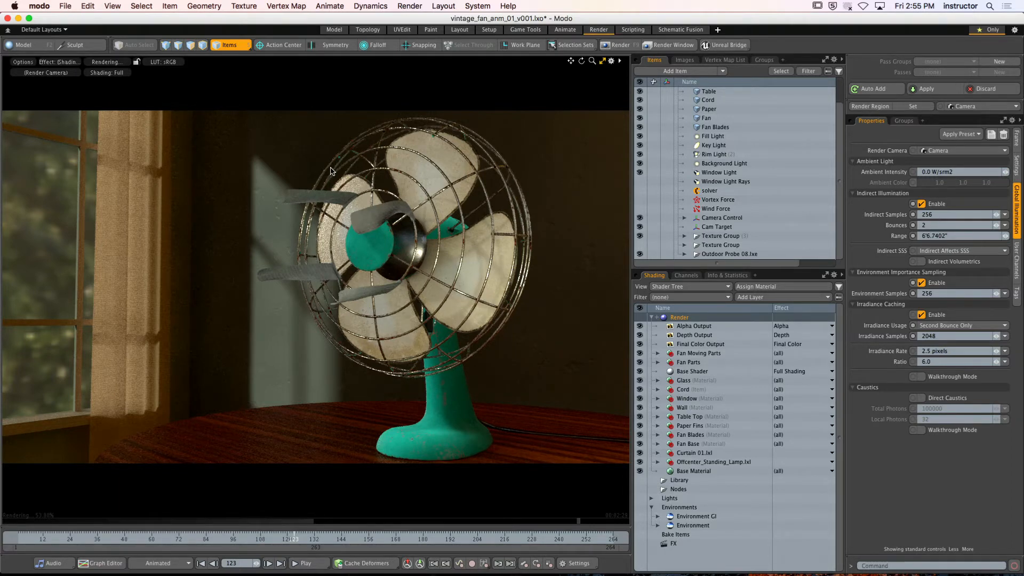
Hide Modo and switch to Finder to open the RENDERS folder inside VINTAGE_FAN in PATS_STUFF on Macintosh HD
left_click(43, 6)
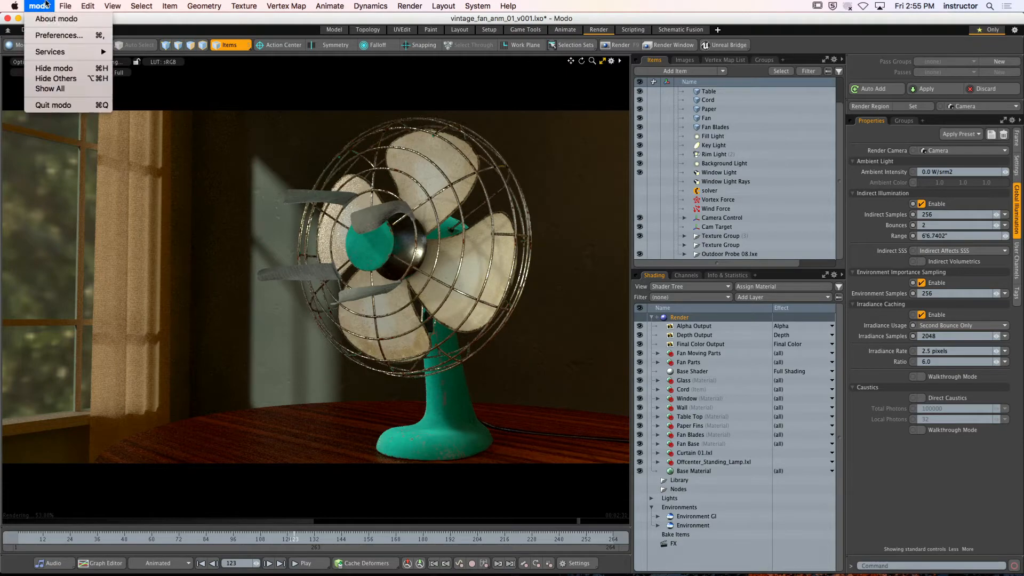
left_click(62, 67)
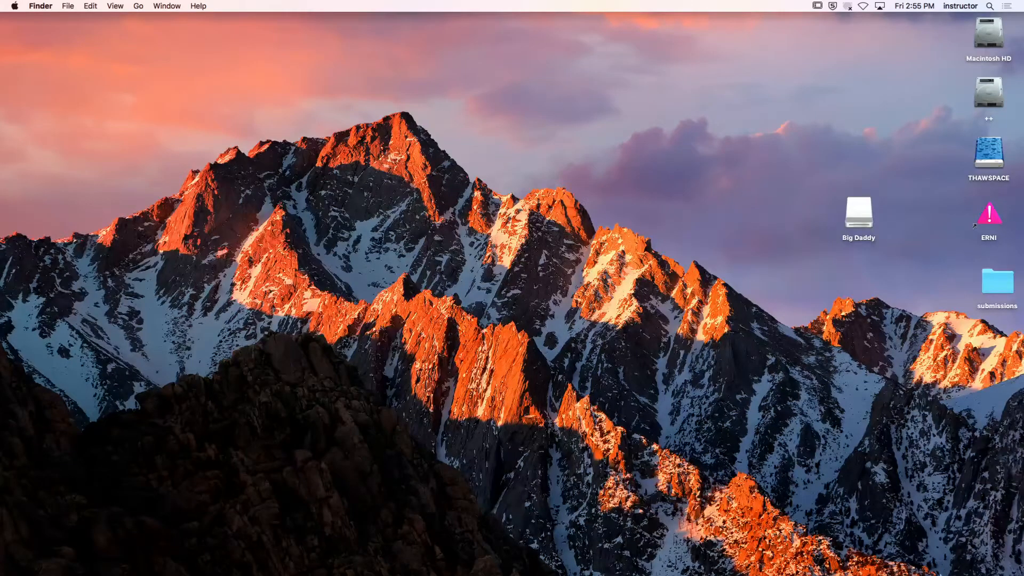
mouse_move(943, 574)
double_click(988, 35)
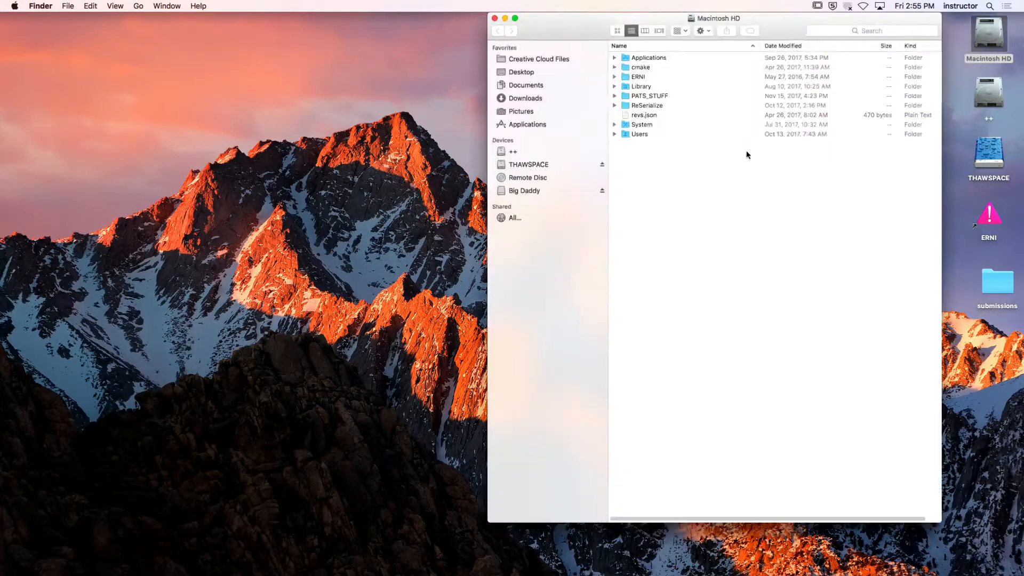
double_click(645, 105)
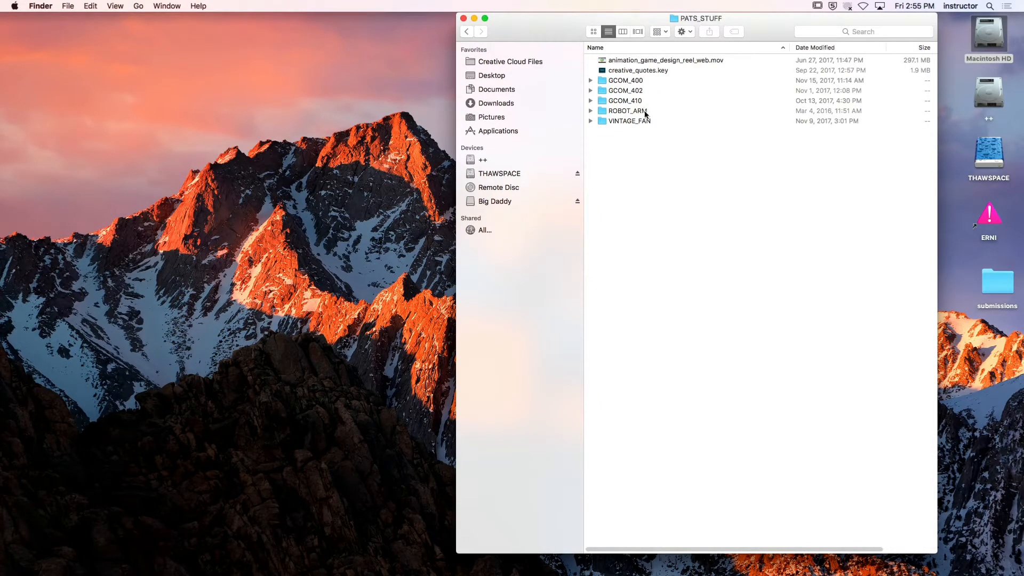
double_click(644, 121)
double_click(641, 151)
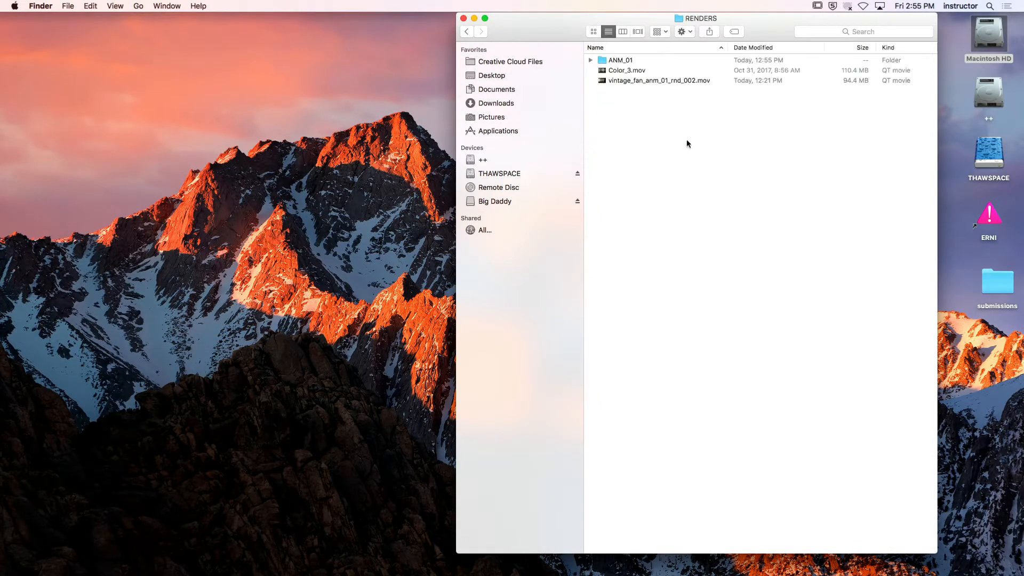
Open the Color_3.mov render in QuickTime Player, play it through, and replay it on a loop
double_click(660, 72)
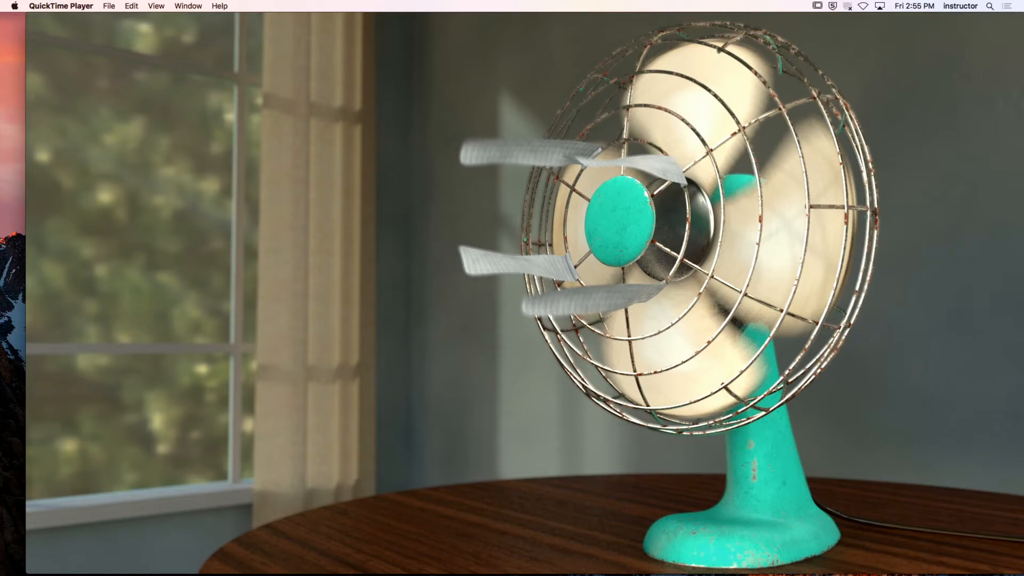
mouse_move(450, 221)
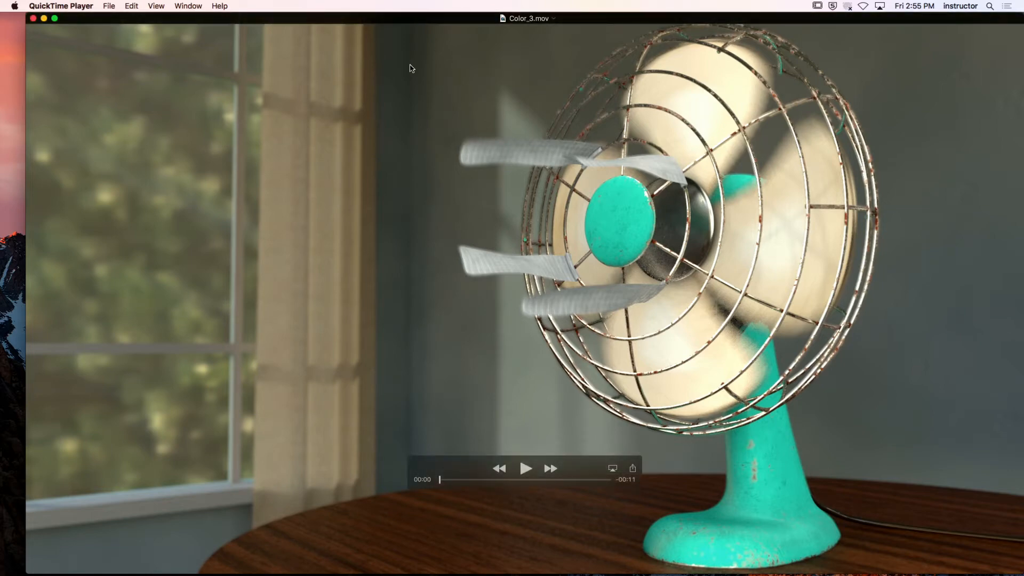
left_click(525, 468)
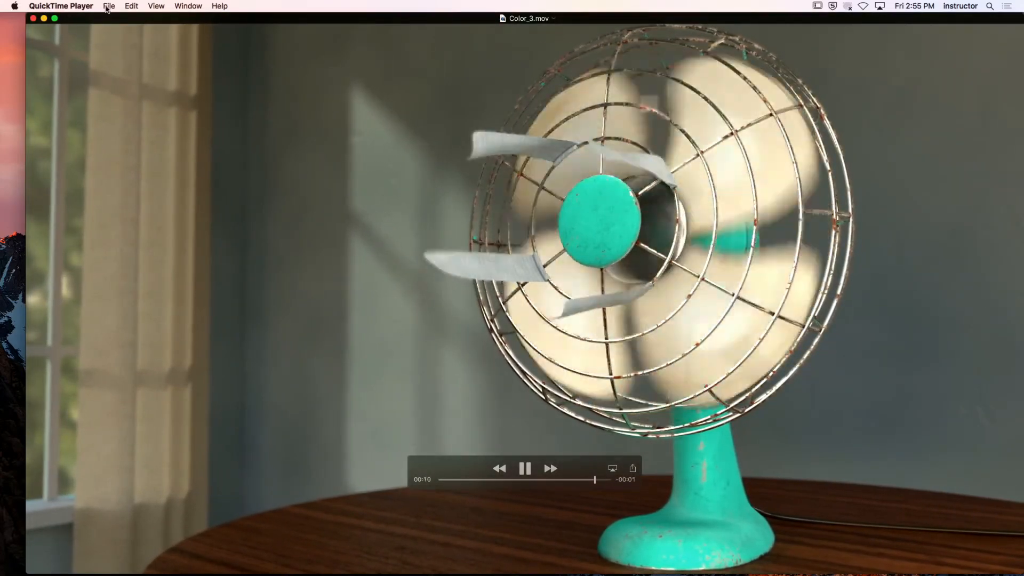
left_click(156, 5)
left_click(162, 209)
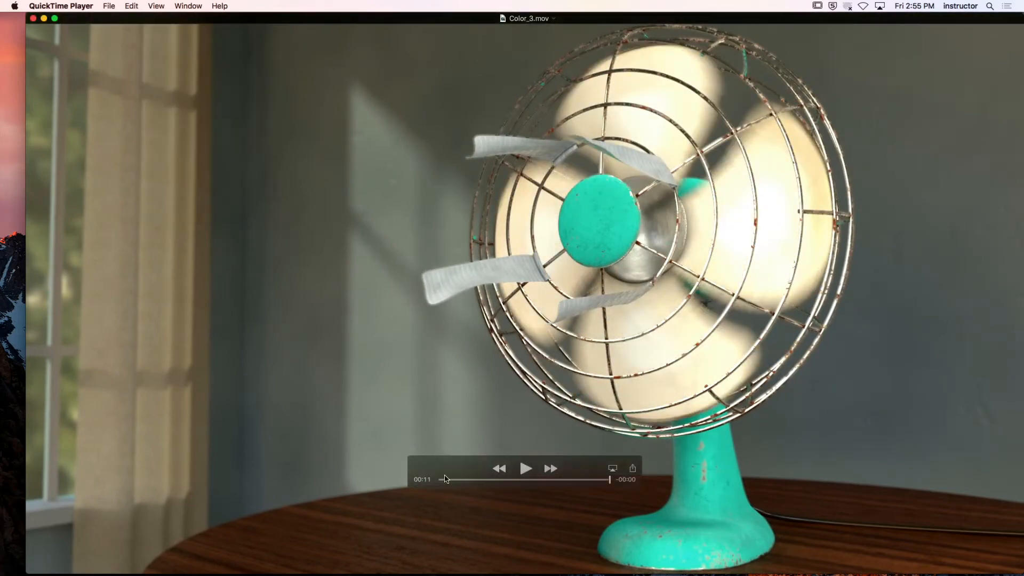
left_click(525, 468)
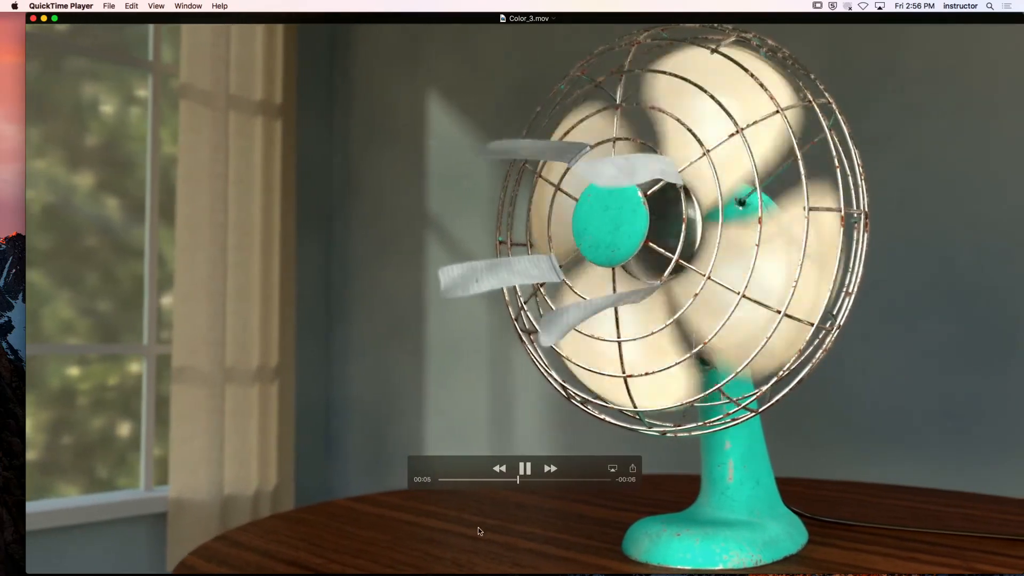
Switch back to Modo and turn Irradiance Caching off and on again in the Global Illumination settings
mouse_move(538, 573)
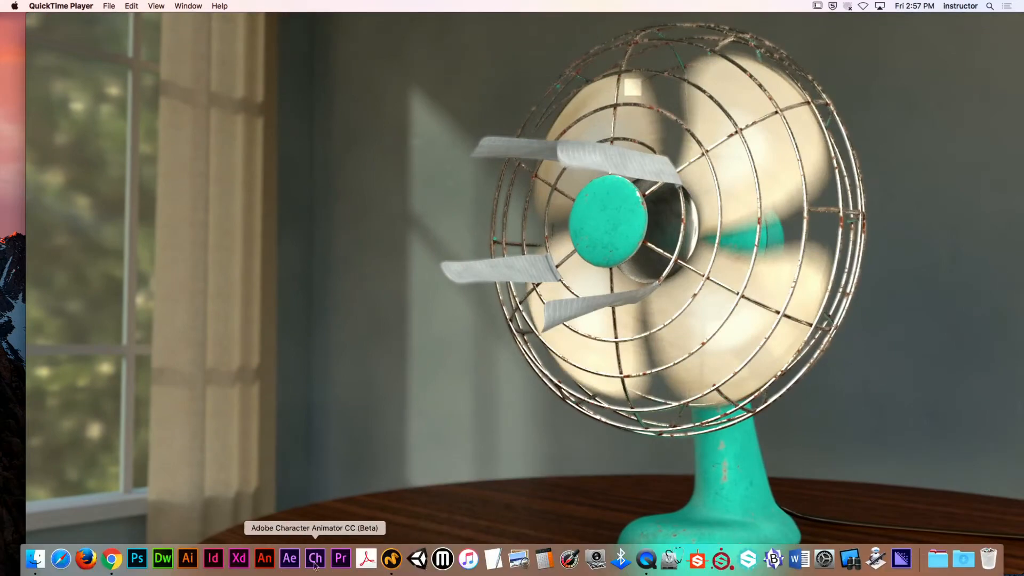
left_click(392, 558)
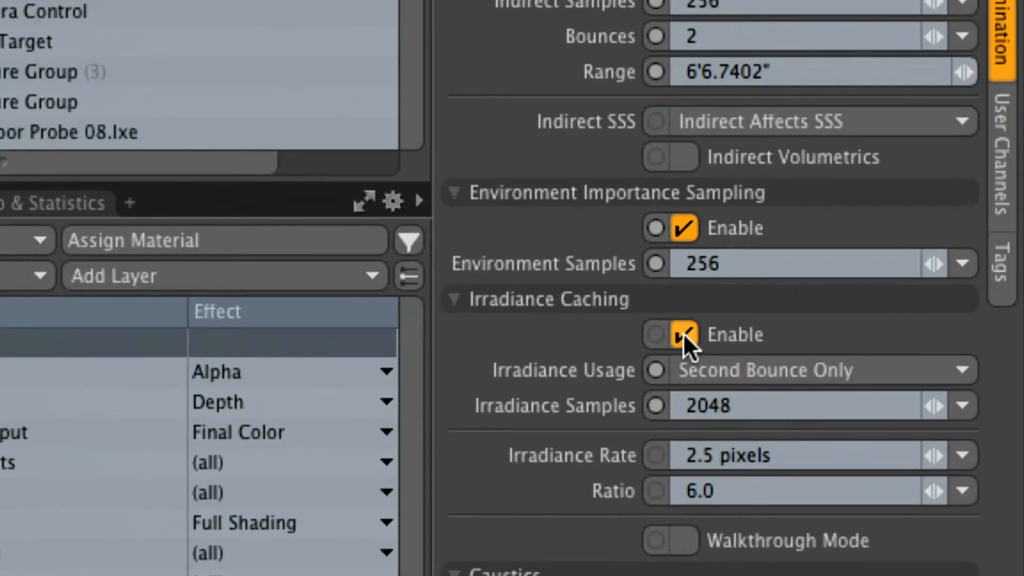
left_click(682, 334)
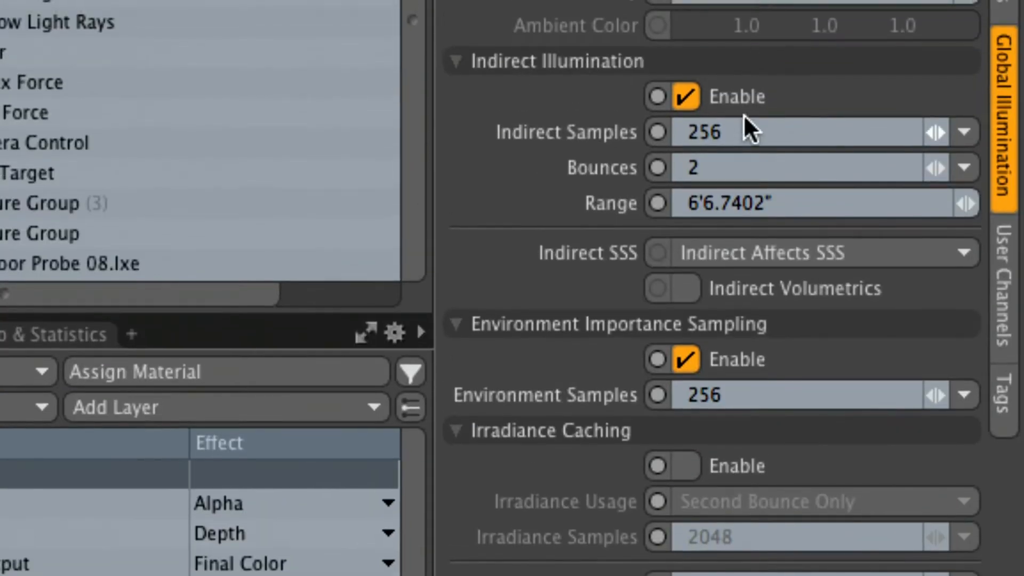
left_click(747, 131)
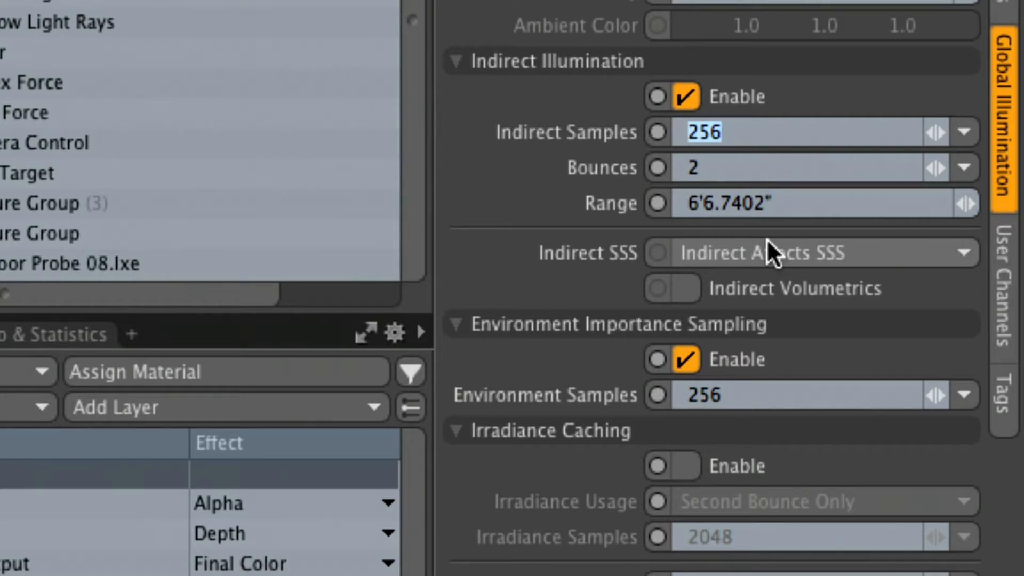
left_click(703, 460)
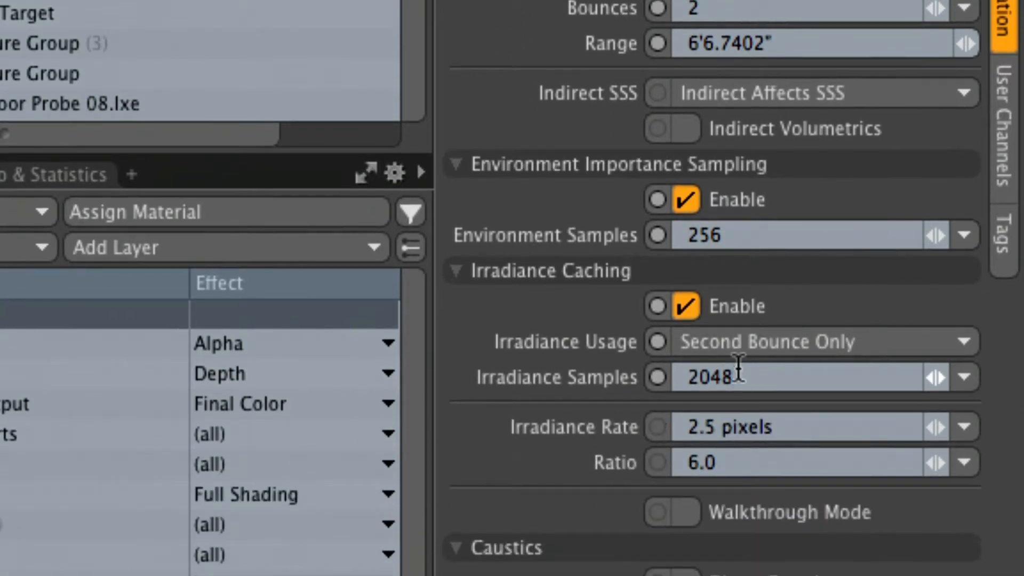
Open the Irradiance Samples value for editing
left_click(738, 373)
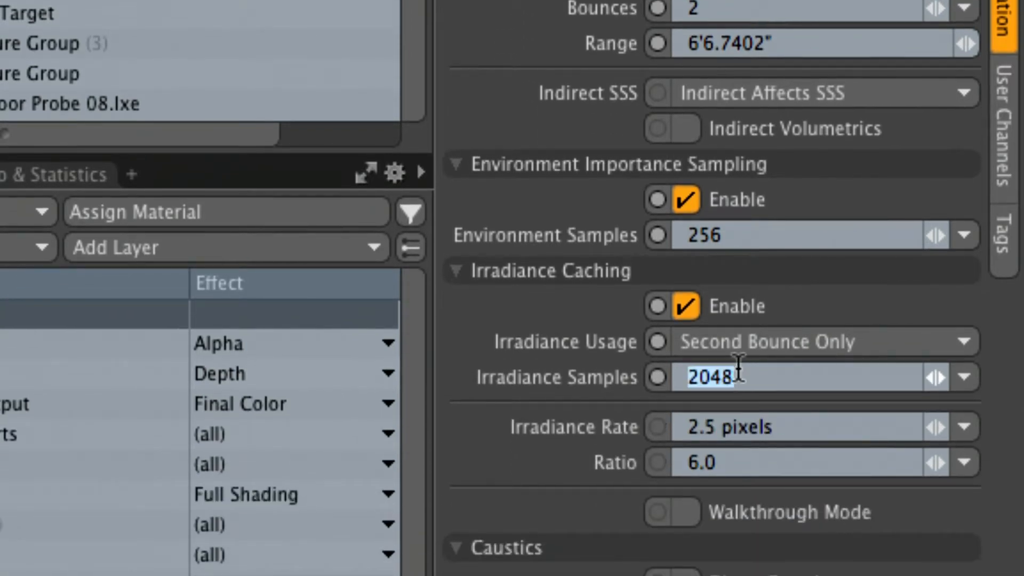
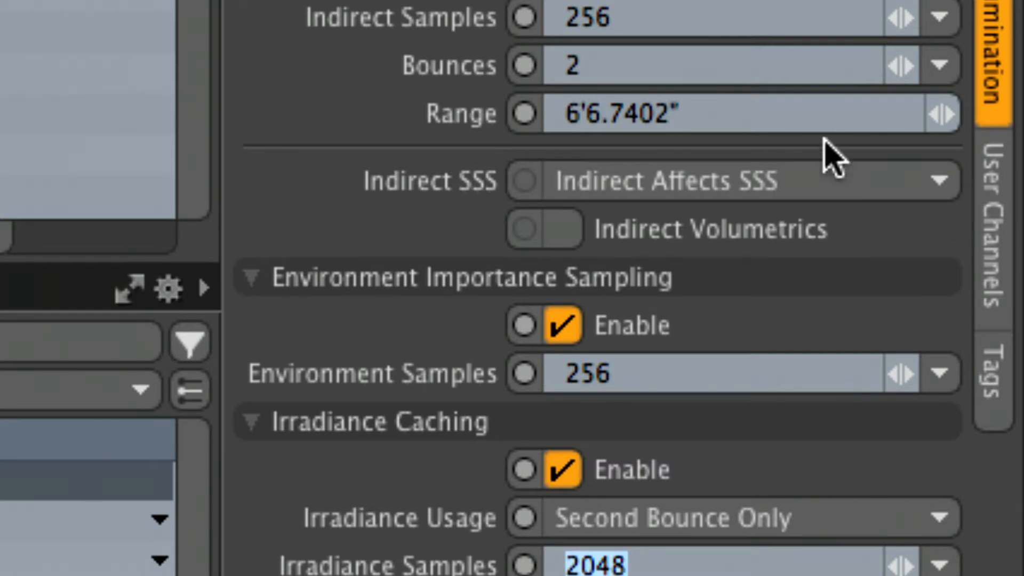
Set the Indirect Samples of the global illumination to 2048
double_click(658, 16)
type("2048")
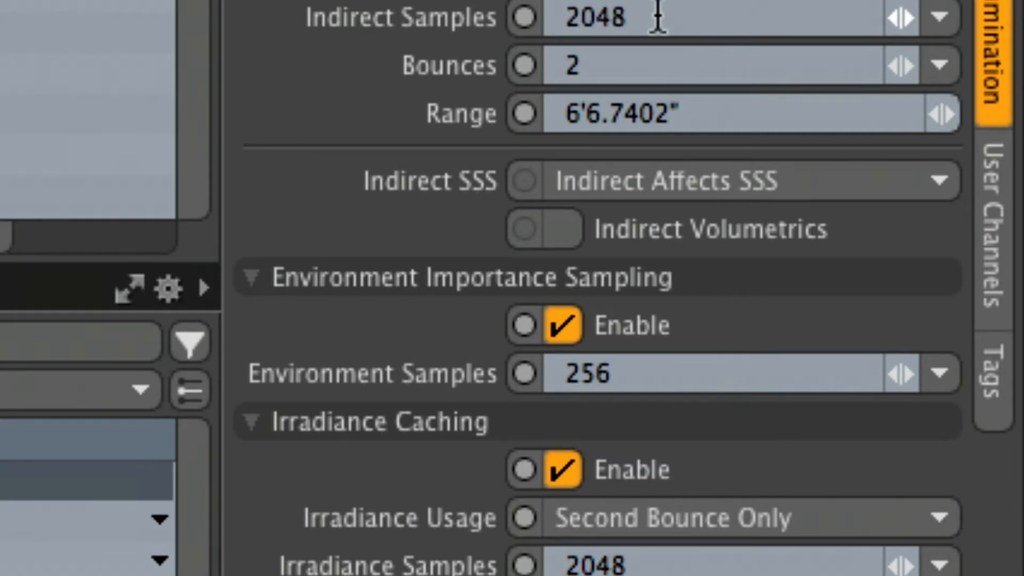
key("Return")
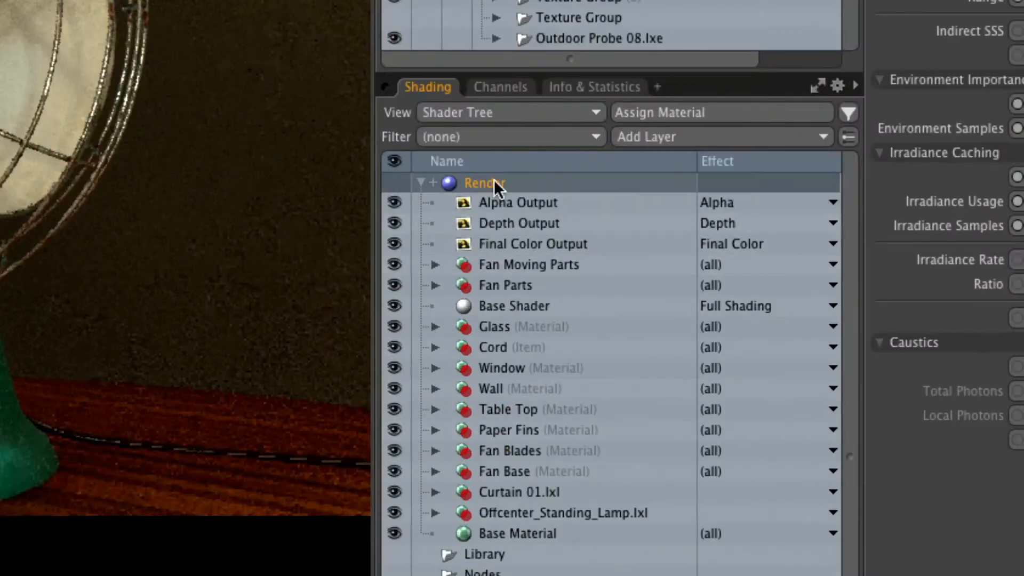
Review the Render item's full channel list down through the irradiance and caustics channels, and open the indirect Range value for editing
left_click(685, 275)
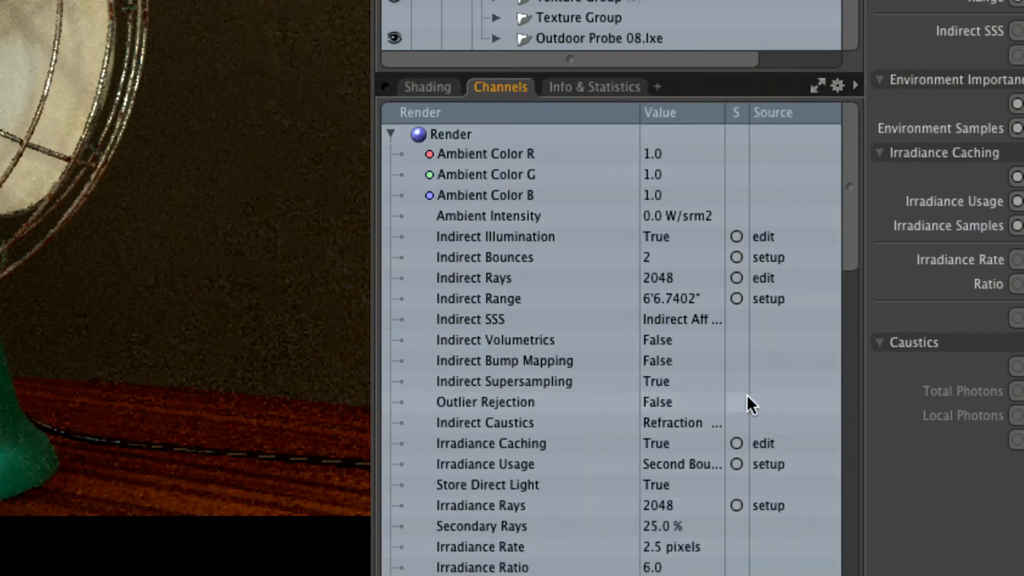
left_click_drag(851, 261, 854, 317)
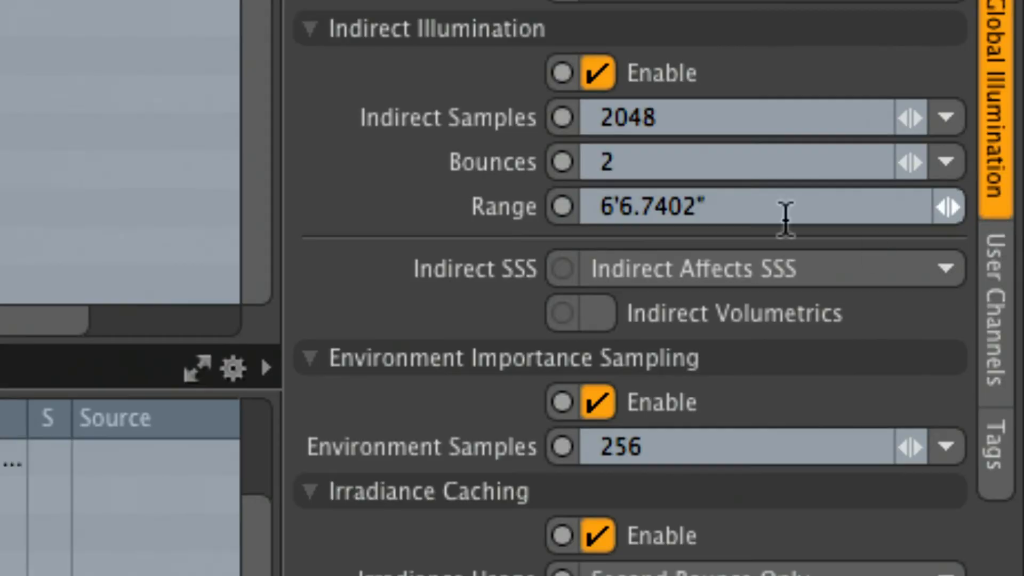
left_click(953, 236)
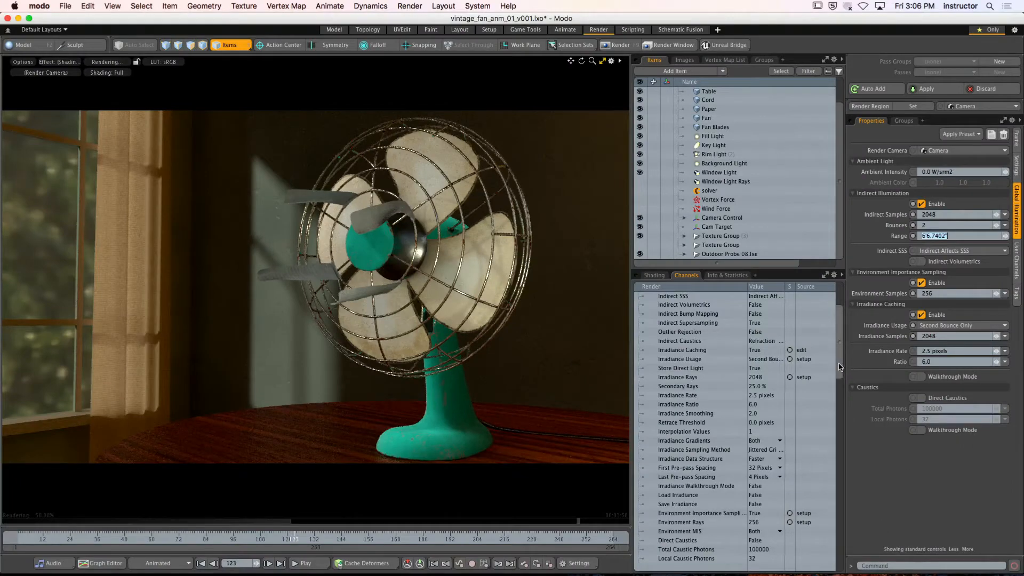
View the Environment's probe_yard2_FINAL image at full size, close it, and check the Environment's intensity and ray visibility settings
left_click(653, 276)
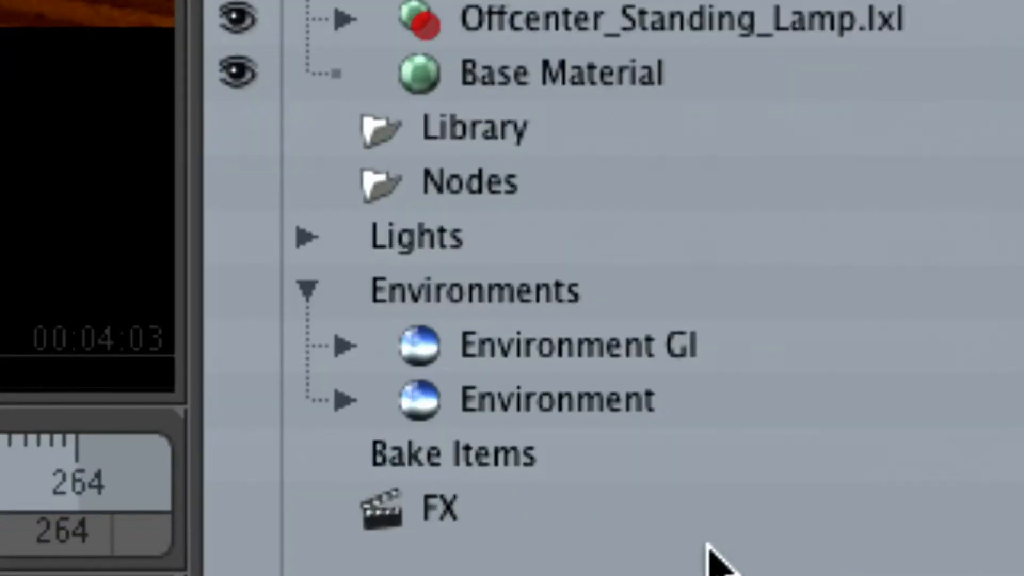
left_click(660, 505)
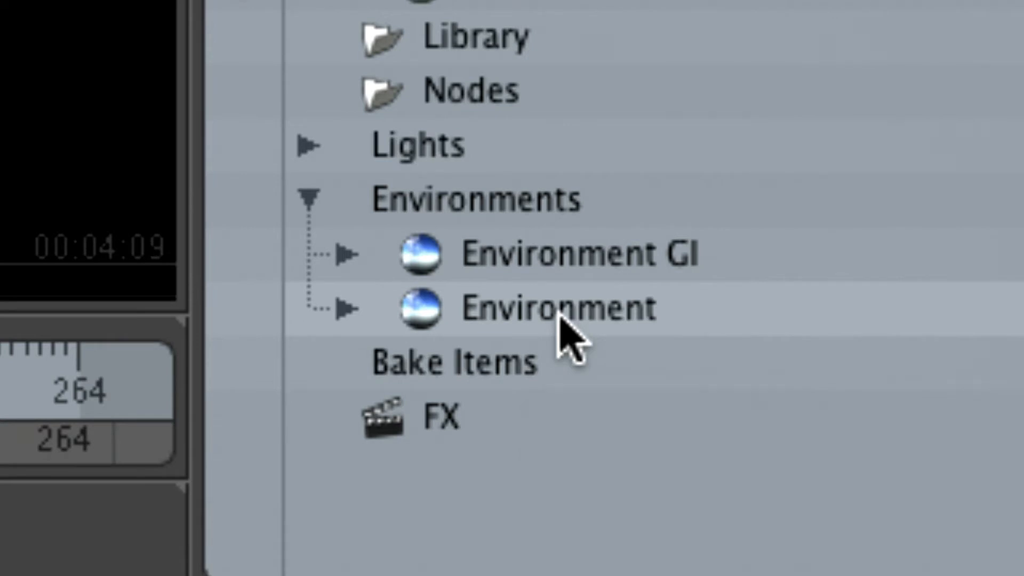
left_click(518, 319)
left_click(347, 308)
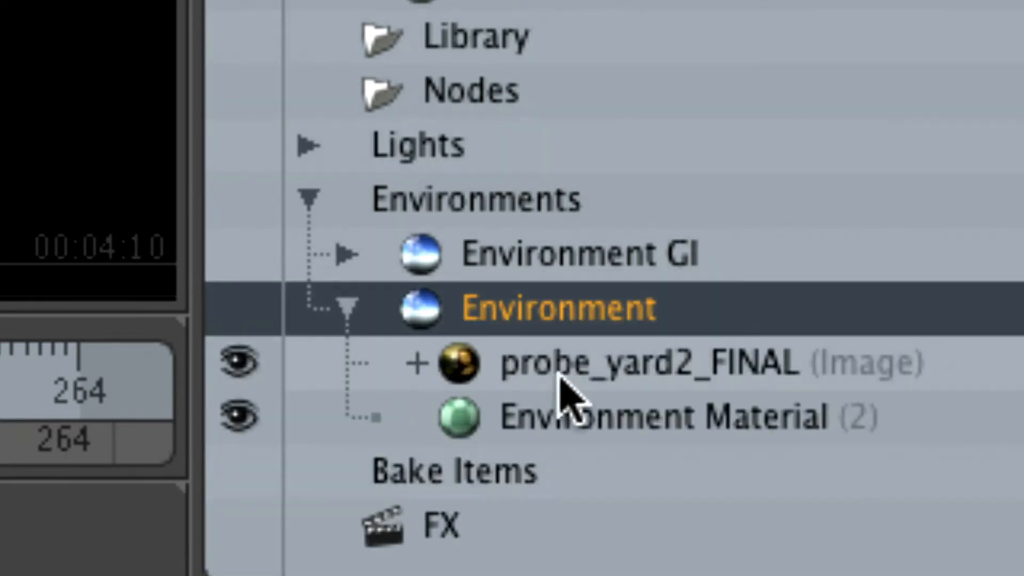
left_click(584, 362)
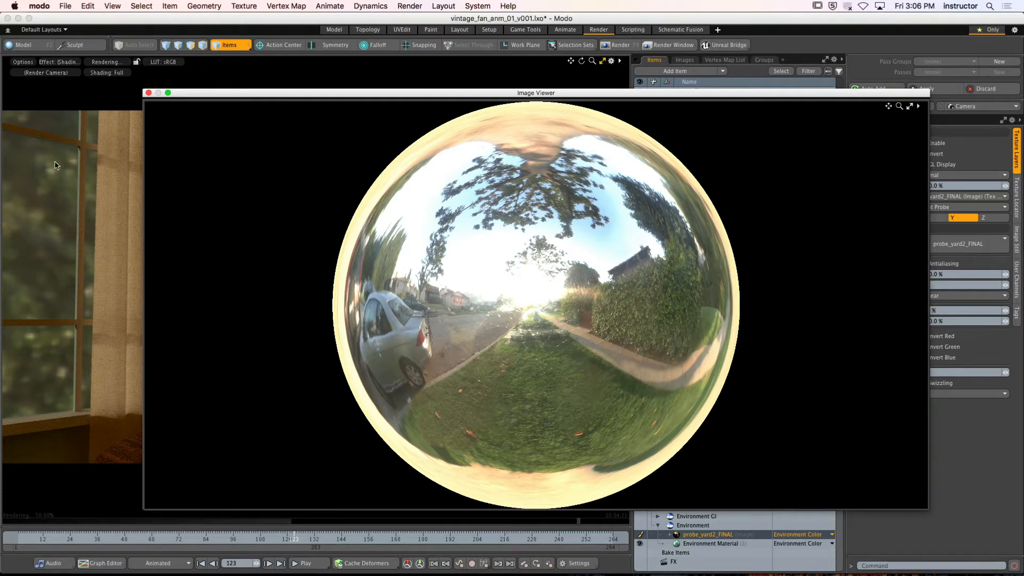
left_click(148, 94)
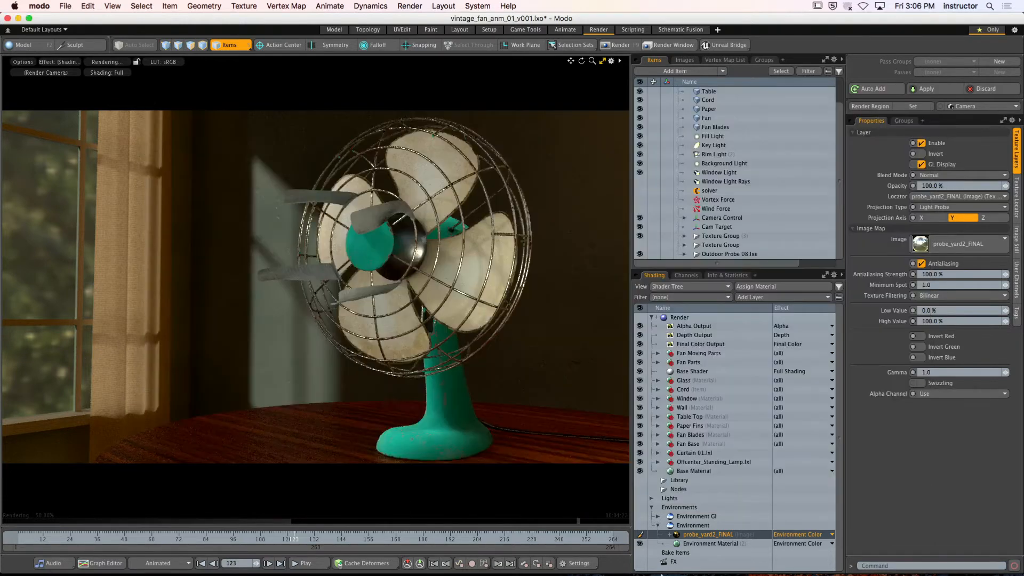
left_click(689, 525)
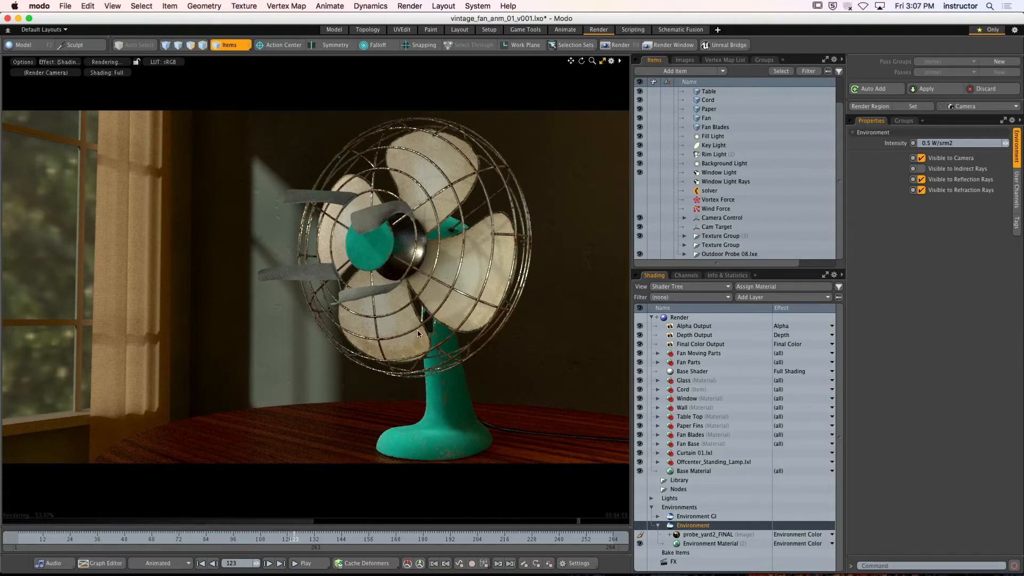
left_click(659, 525)
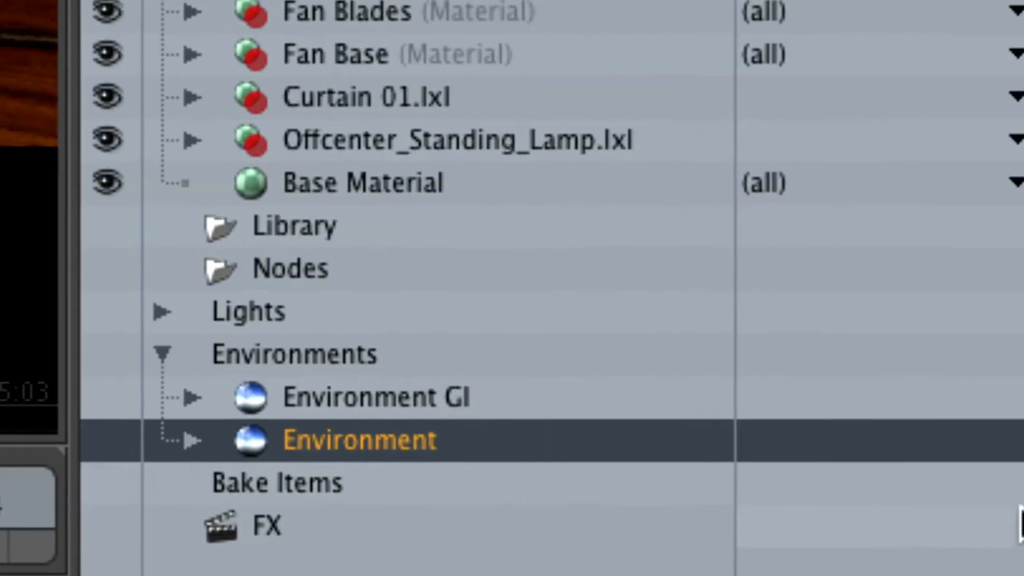
Expand Environment GI and inspect its vintage_fan_v001_spherical_hdr image layer and its Environment Material
left_click(492, 404)
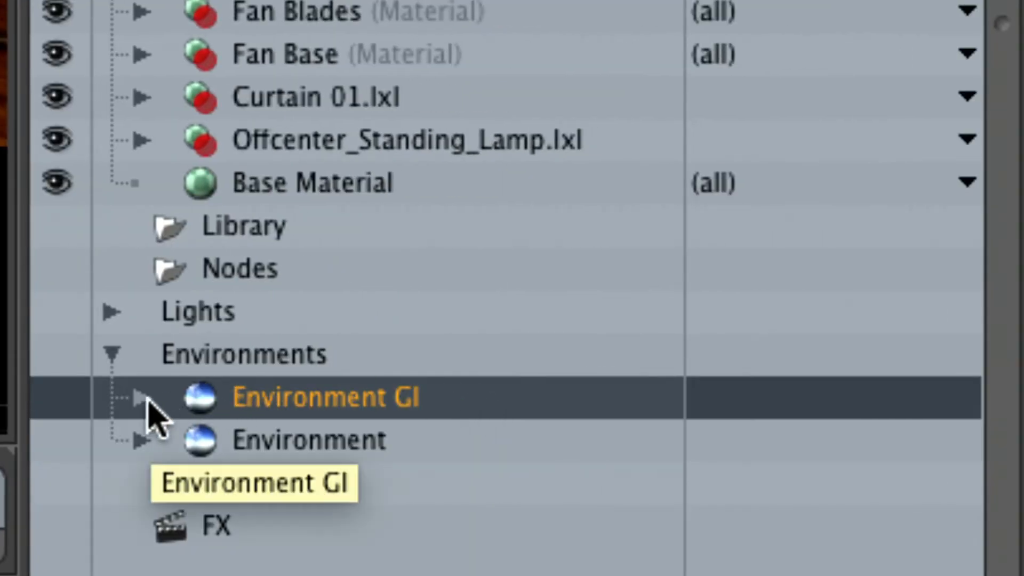
left_click(142, 400)
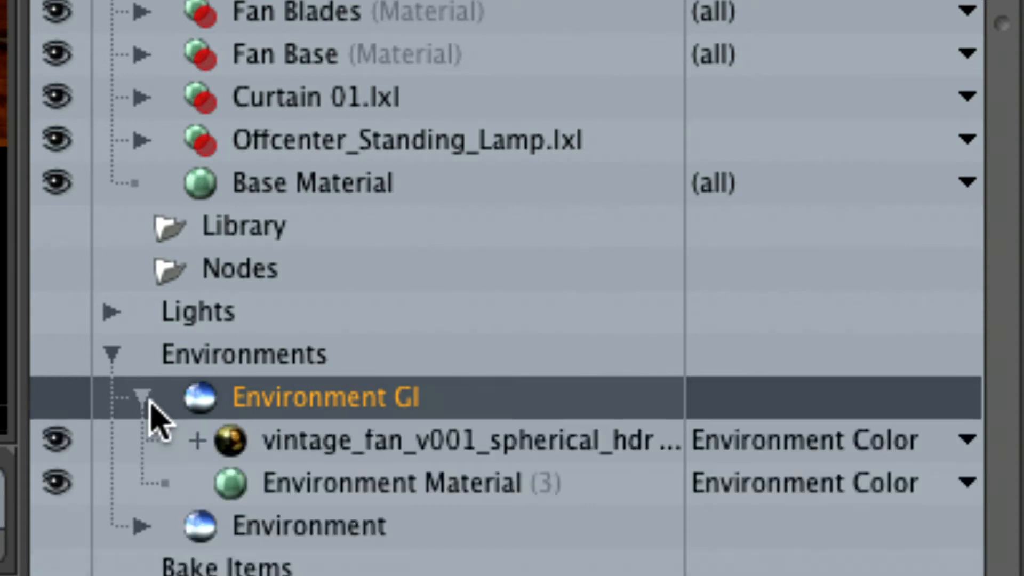
left_click(543, 451)
left_click(453, 485)
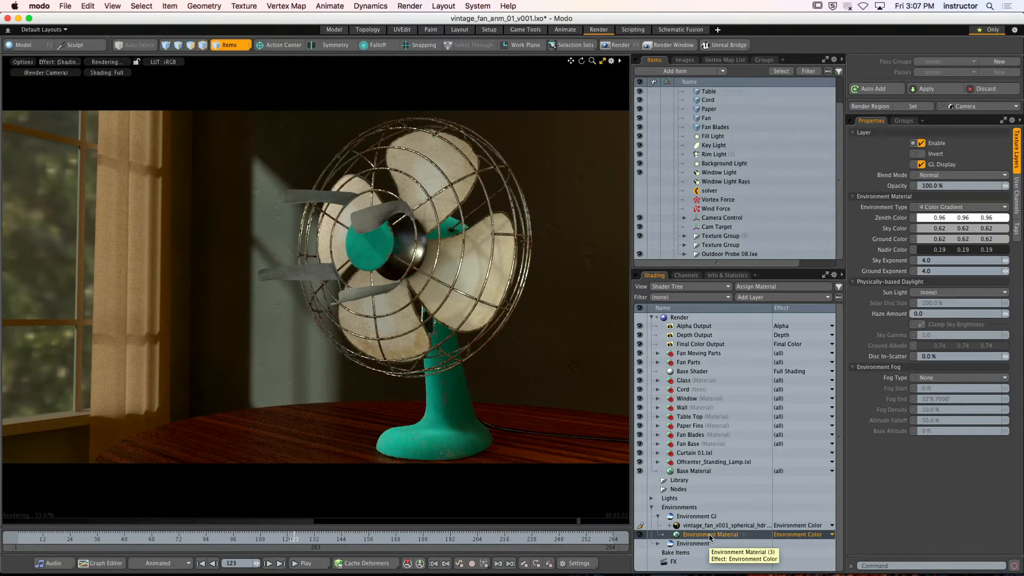
Disable the spherical HDR image layer in Environment GI and give its Environment Material the Constant type with a magenta Zenith Color
left_click(640, 525)
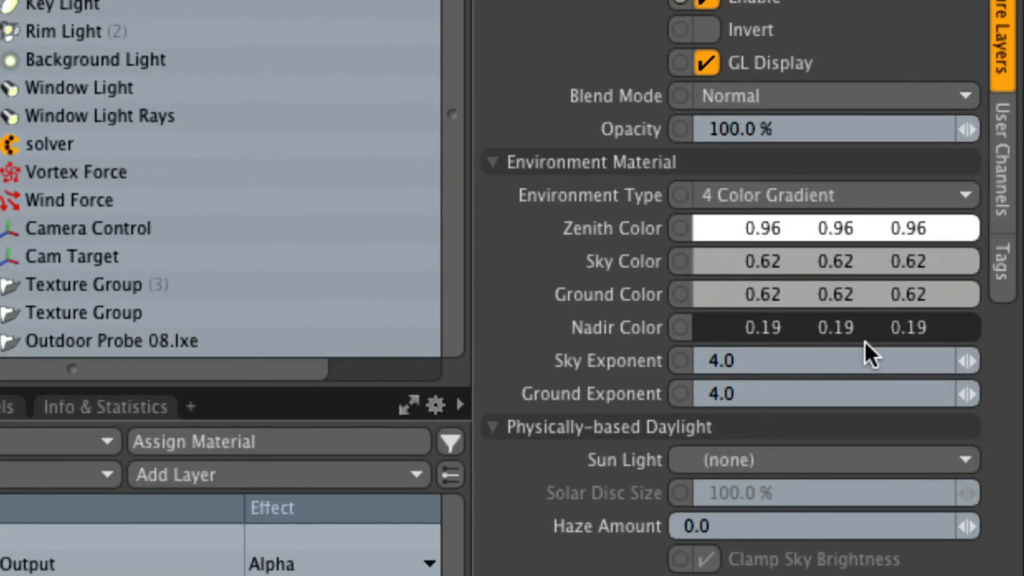
left_click(830, 196)
left_click(824, 151)
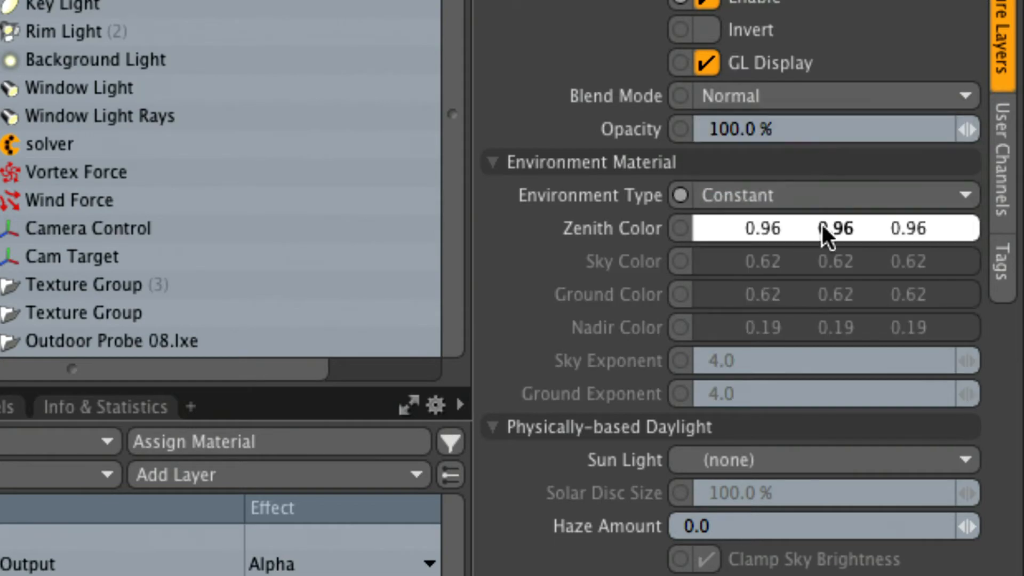
double_click(818, 235)
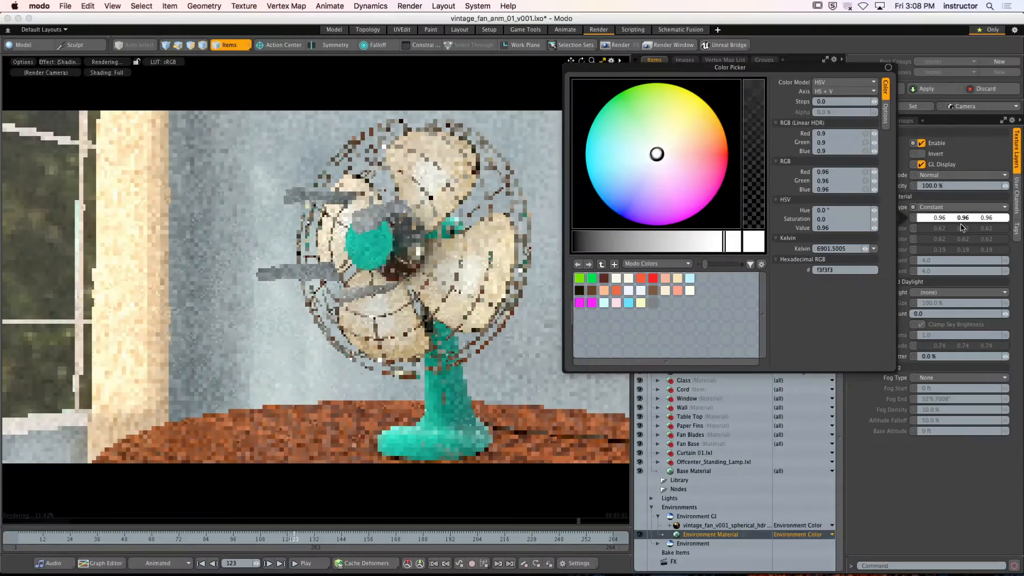
left_click_drag(670, 192, 750, 268)
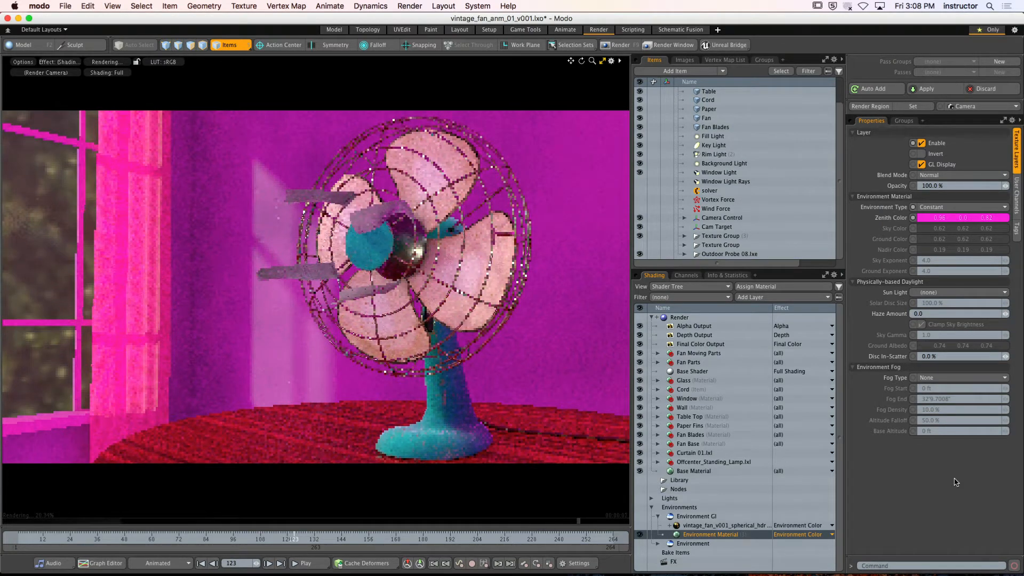
Select the Render item and display its Global Illumination settings
left_click(698, 317)
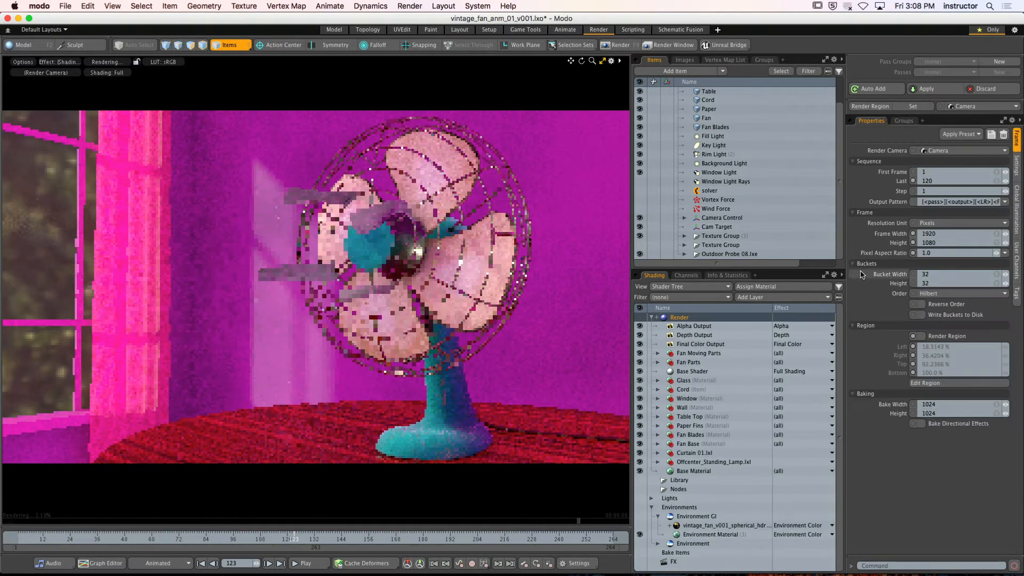
left_click(1017, 209)
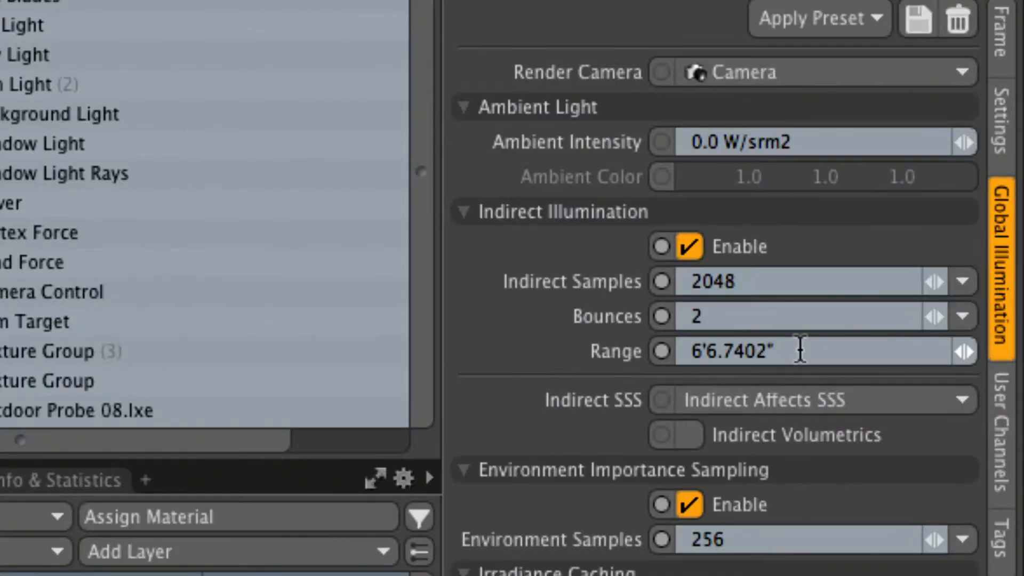
left_click(787, 352)
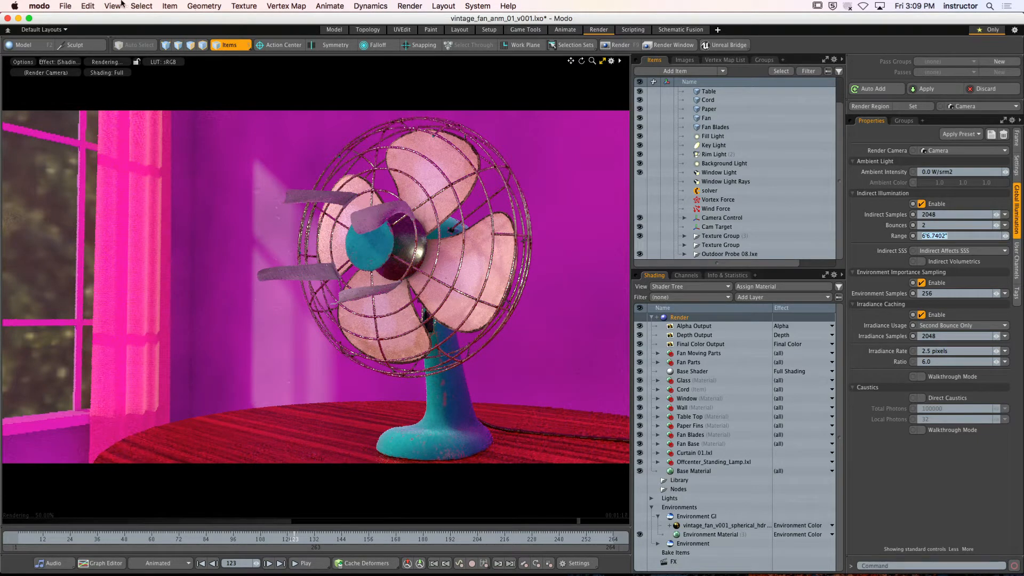
left_click(65, 7)
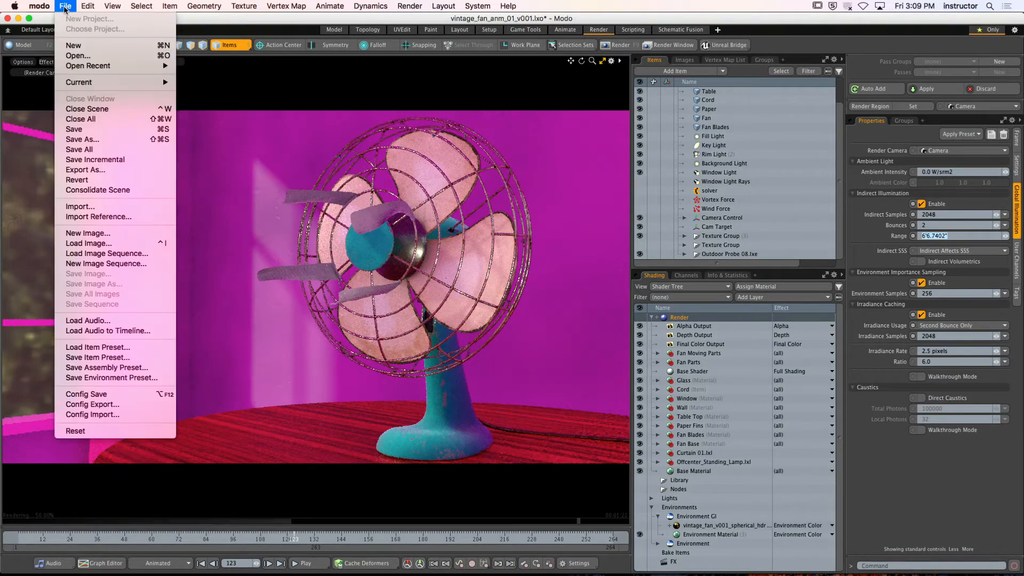
left_click(76, 55)
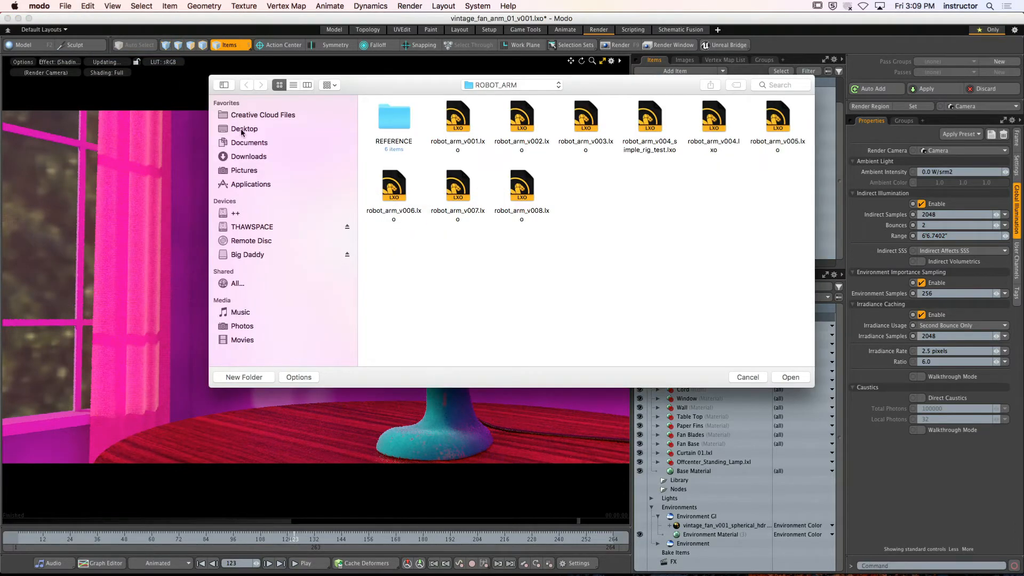
left_click(244, 129)
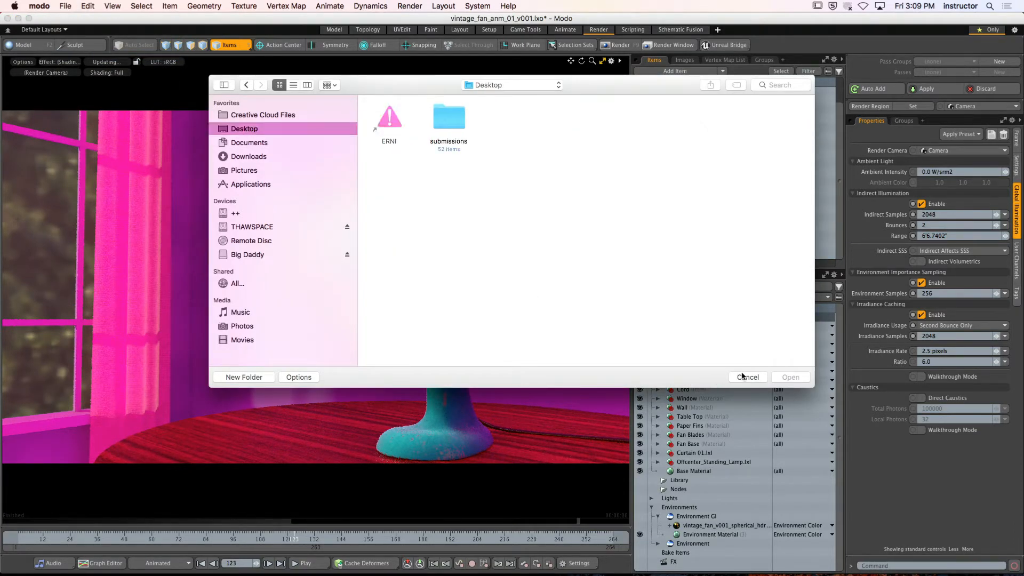
left_click(747, 377)
Hide Modo and QuickTime Player to get back to the desktop and Finder
left_click(24, 556)
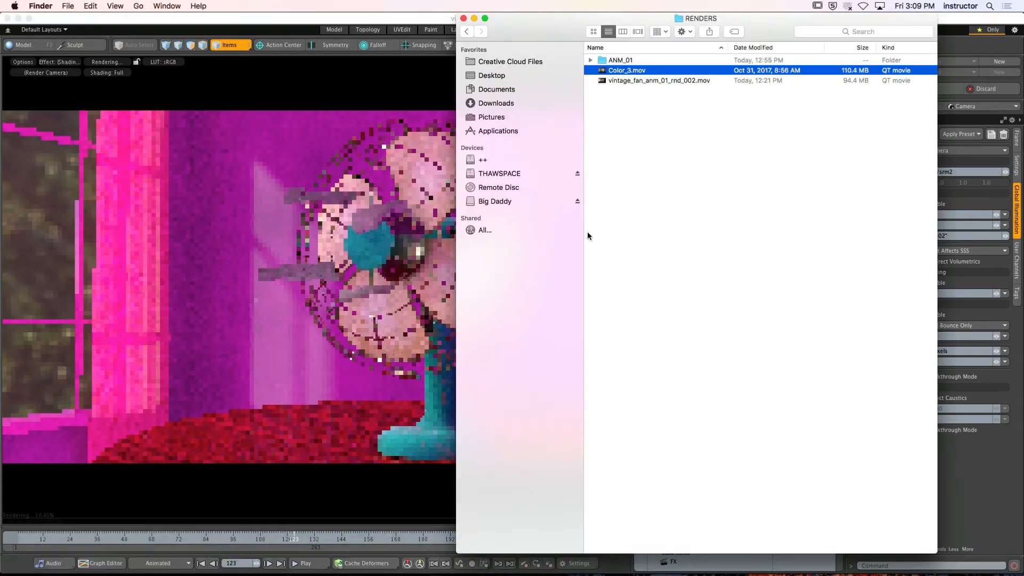
left_click(395, 92)
left_click(39, 6)
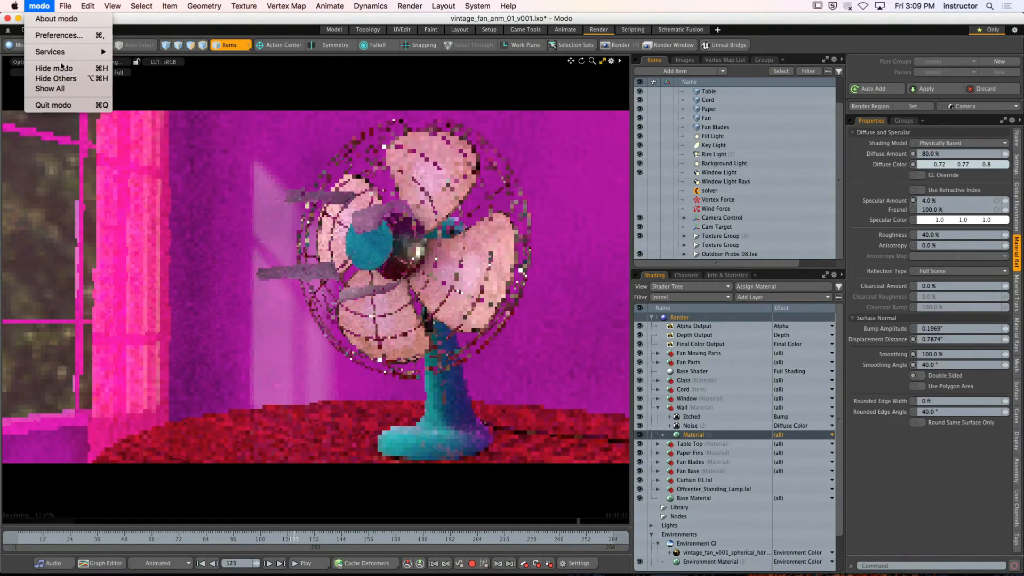
left_click(69, 72)
left_click(409, 39)
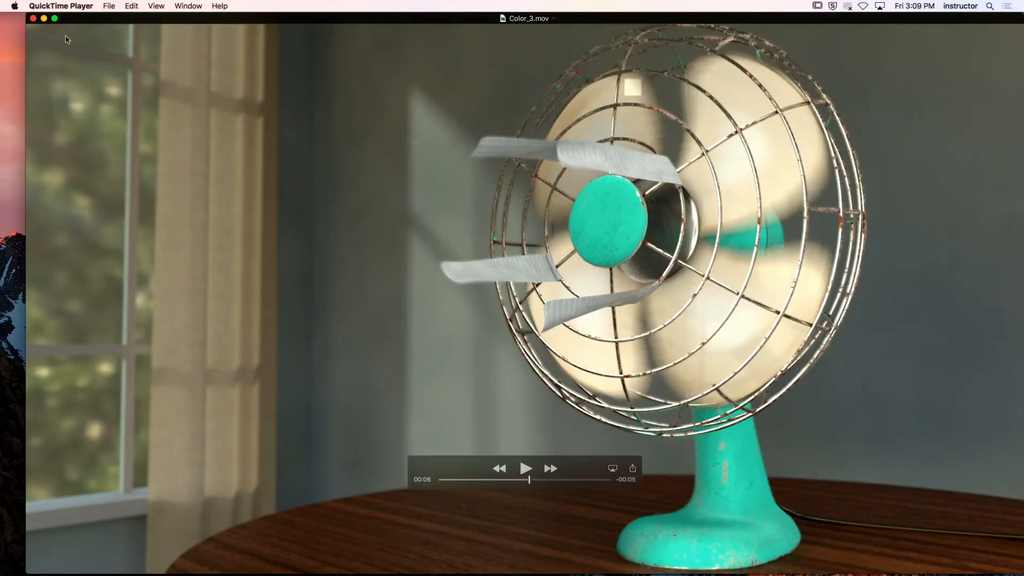
left_click(61, 6)
left_click(72, 52)
Open the VINTAGE_FAN folder inside PATS_STUFF on Macintosh HD to examine its scene files
double_click(990, 38)
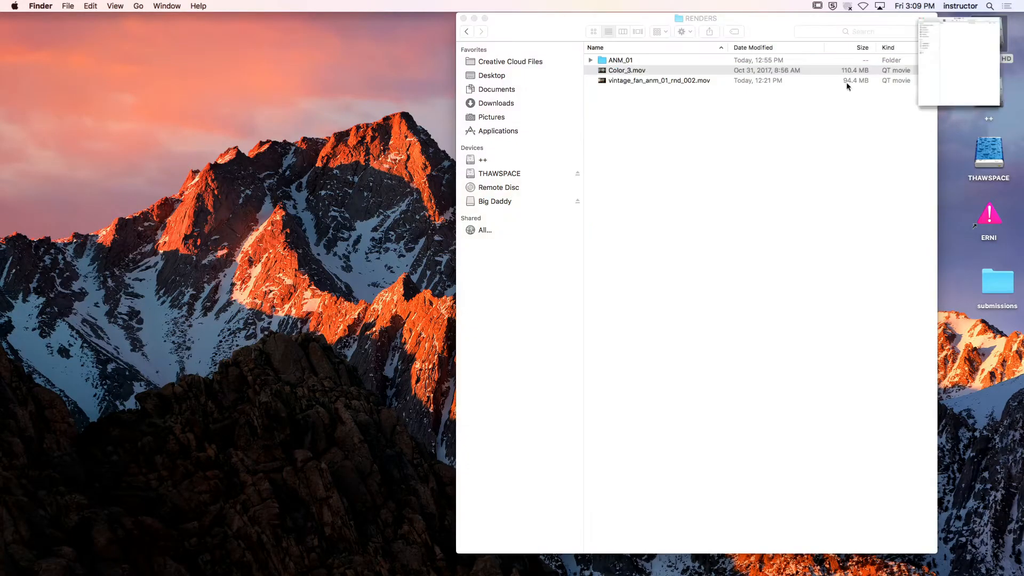
double_click(645, 111)
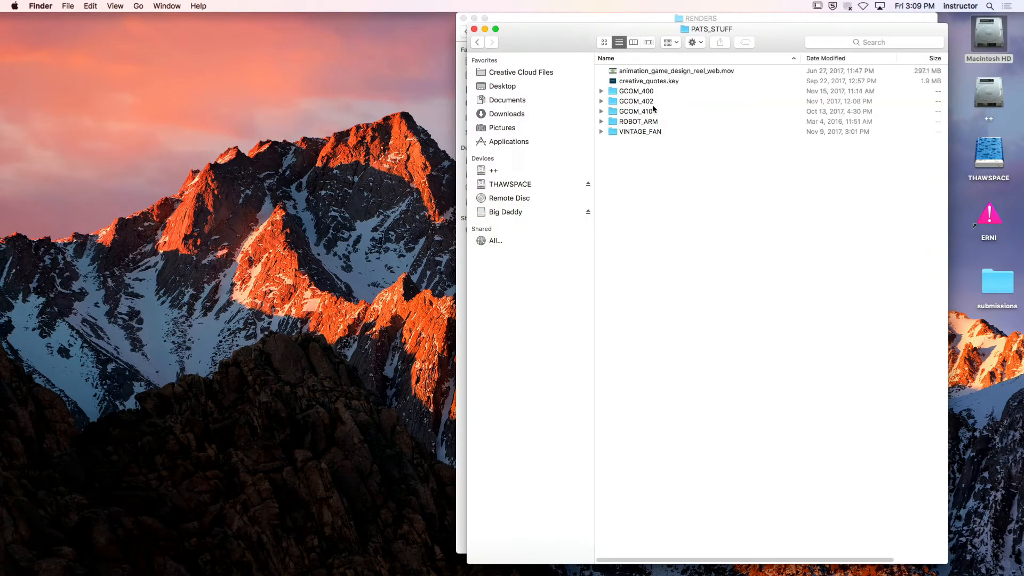
double_click(665, 131)
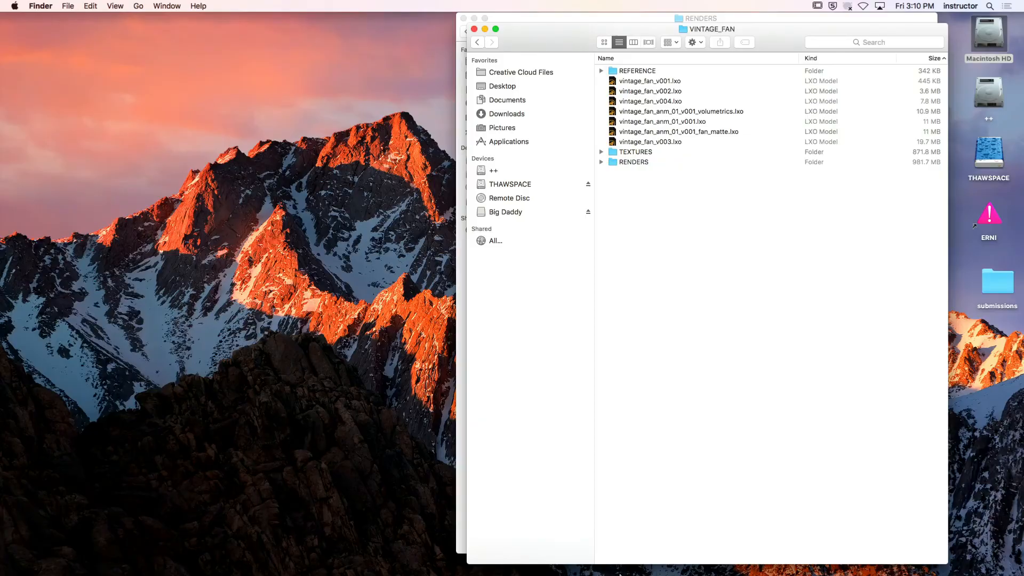
Switch back to Modo and collapse the Wall material group and Environment GI in the Shader Tree
mouse_move(619, 574)
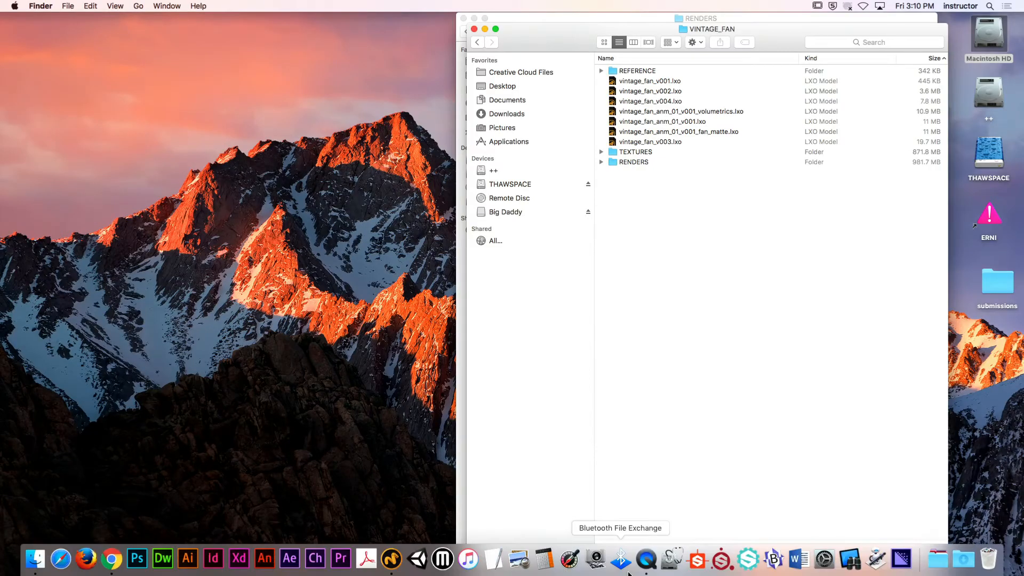
left_click(391, 559)
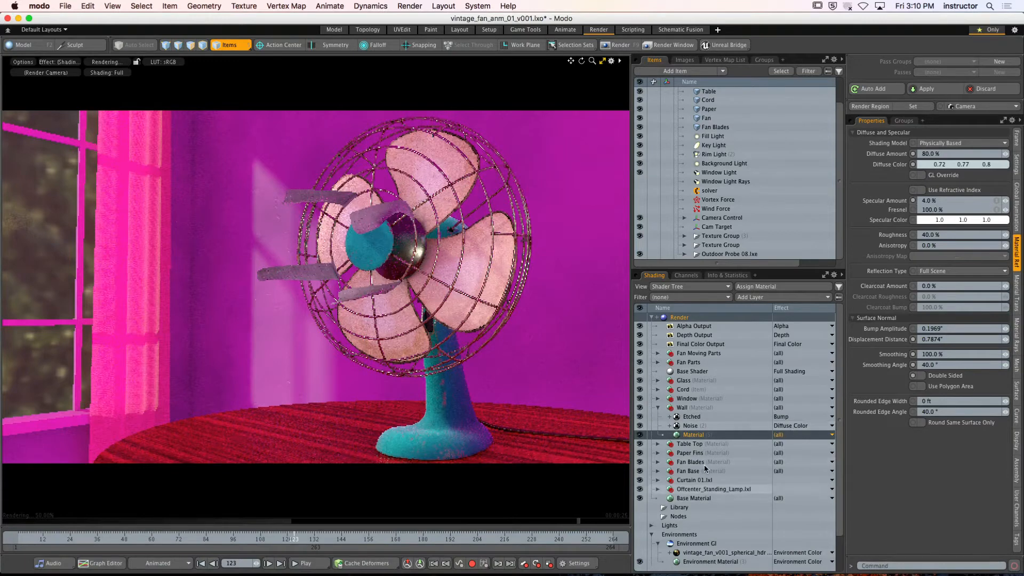
left_click(658, 407)
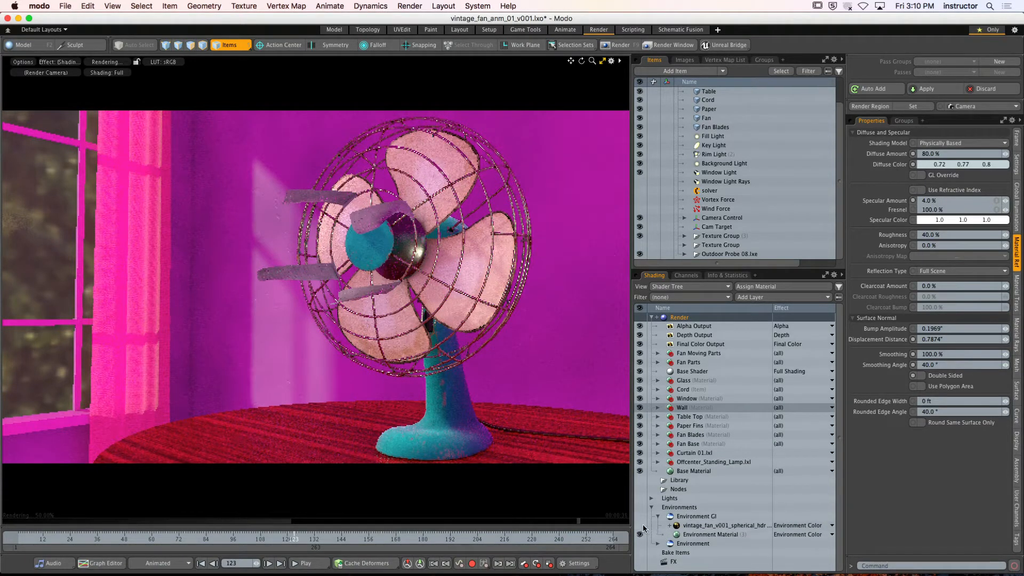
left_click(657, 516)
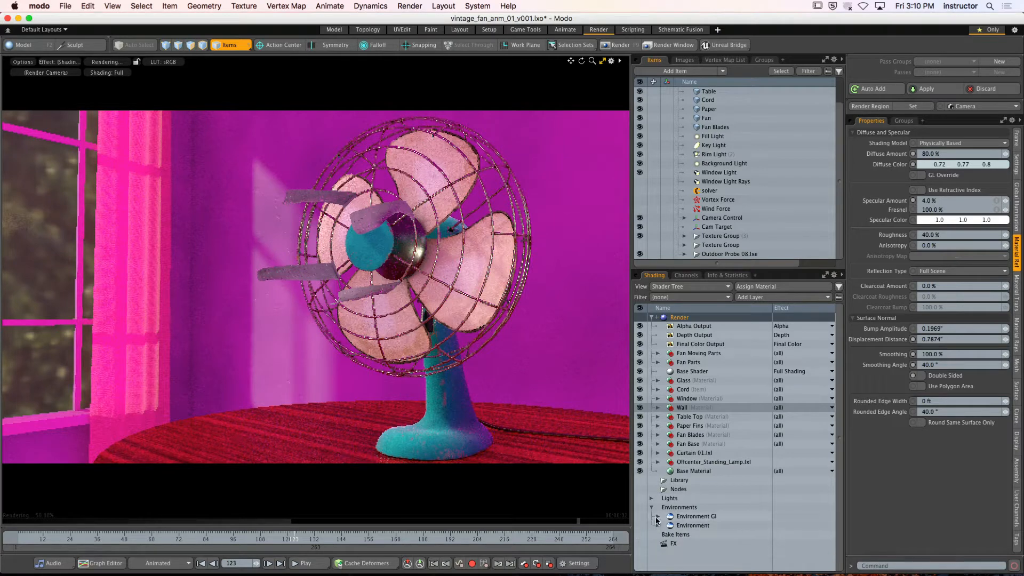
Expand Environment in the Shader Tree and add a new camera item to the scene
left_click(658, 525)
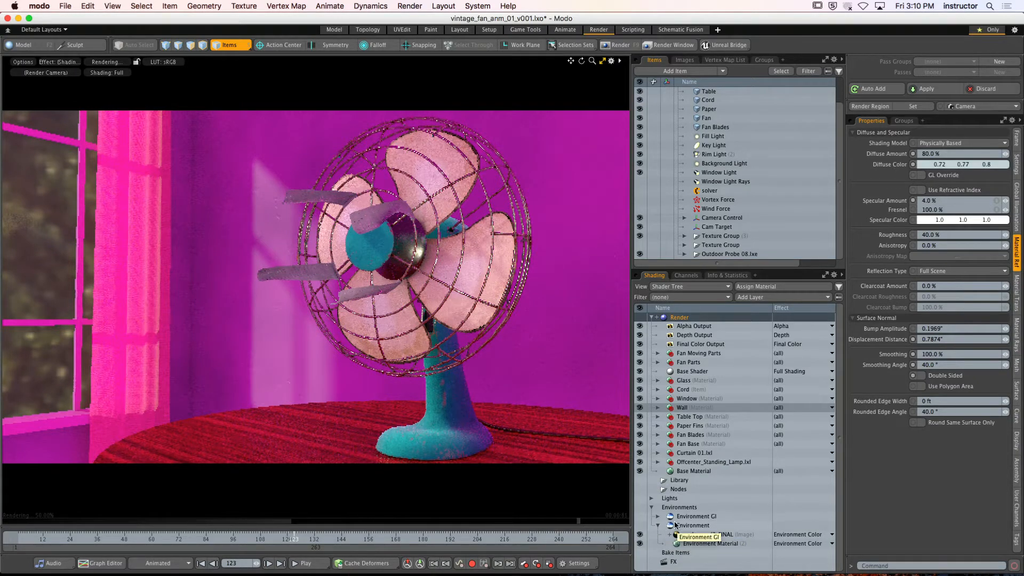
left_click(722, 72)
left_click(730, 105)
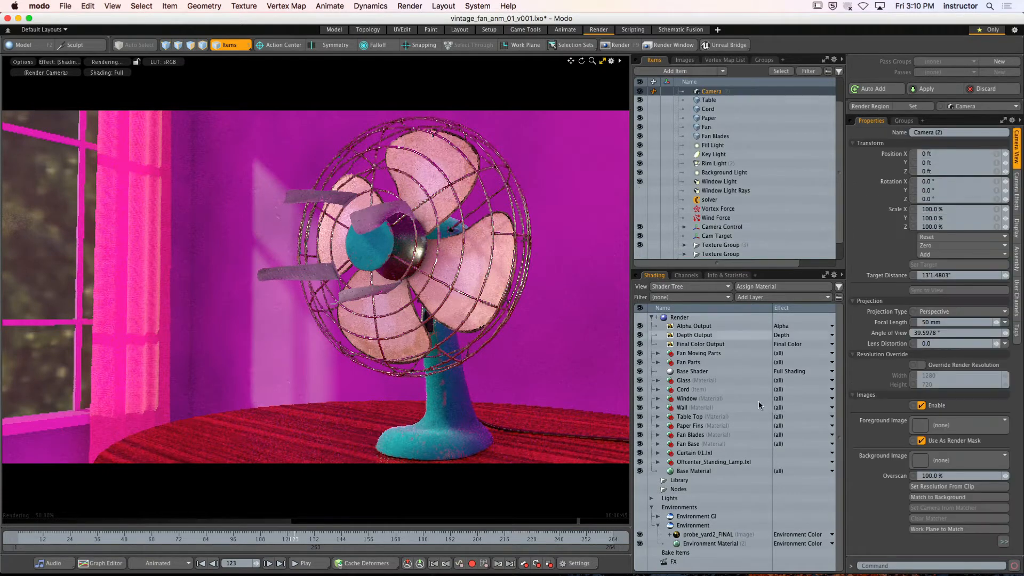
Rename the new camera SPHERICAL HDRI
scroll(716, 160, "up", 2)
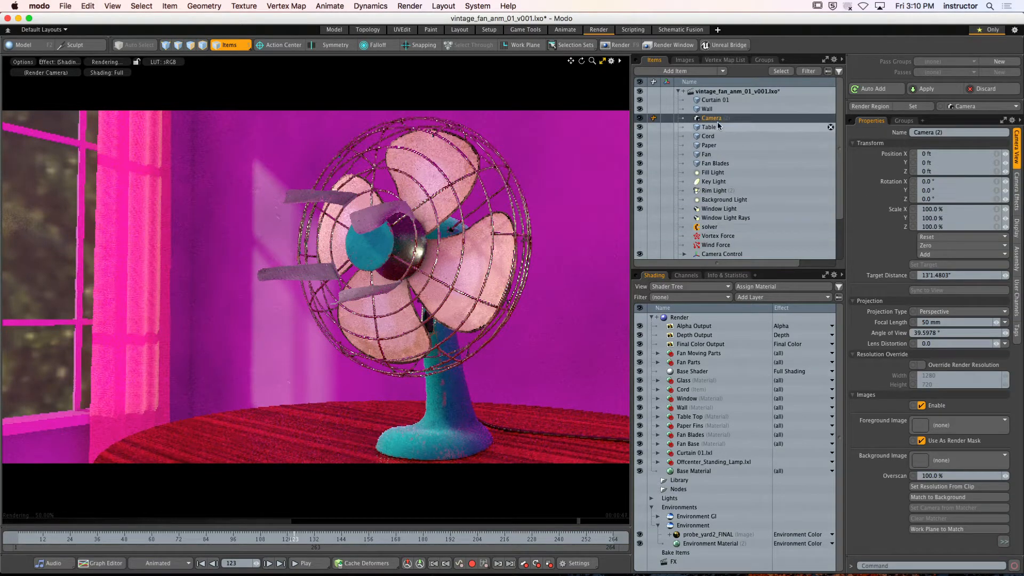
left_click(954, 132)
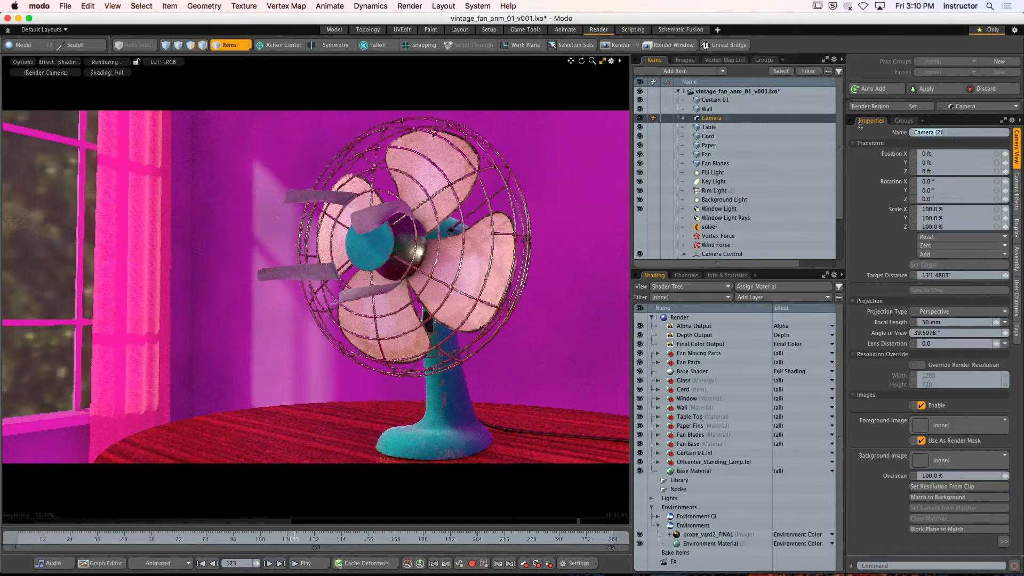
type("HD")
key("BackSpace")
key("BackSpace")
type("SPHERICAL HDRI")
key("Return")
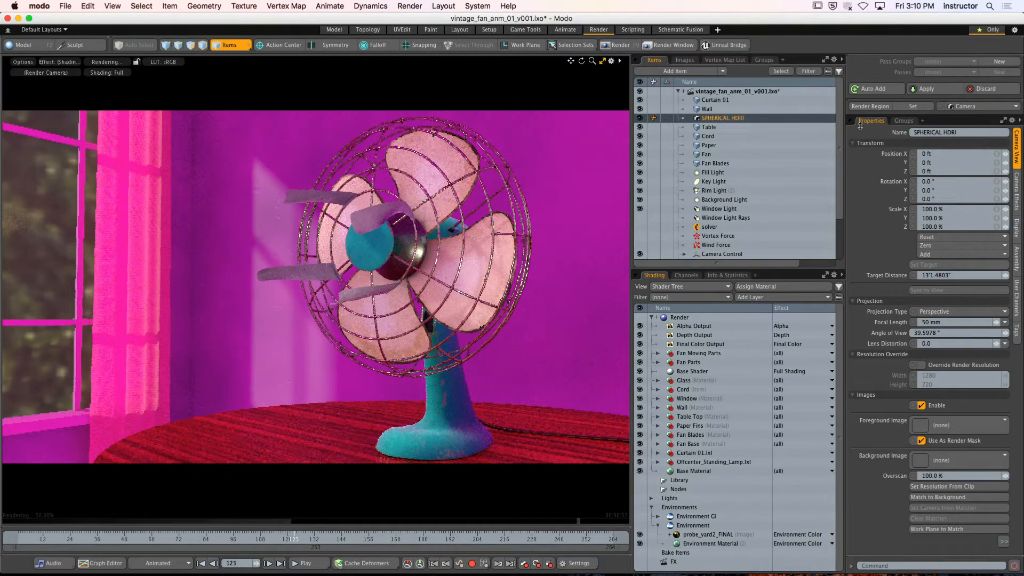
Set the Render item's render camera to SPHERICAL HDRI
left_click(679, 318)
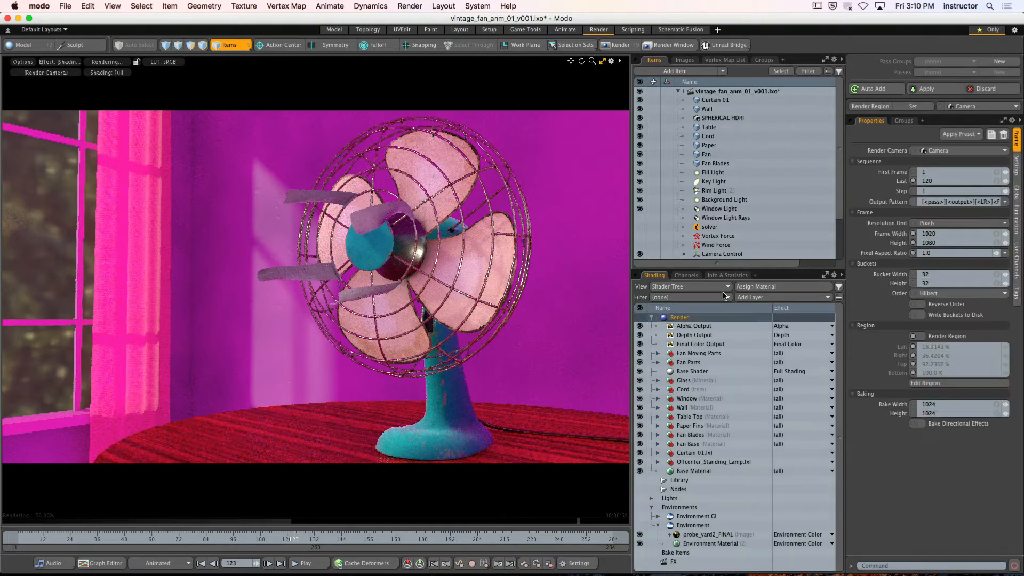
left_click(931, 151)
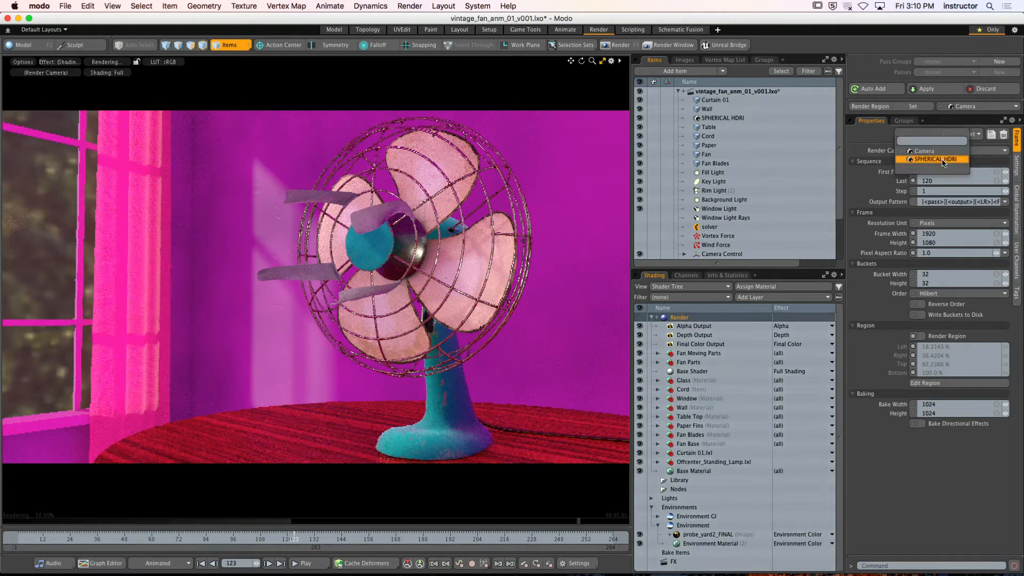
left_click(935, 159)
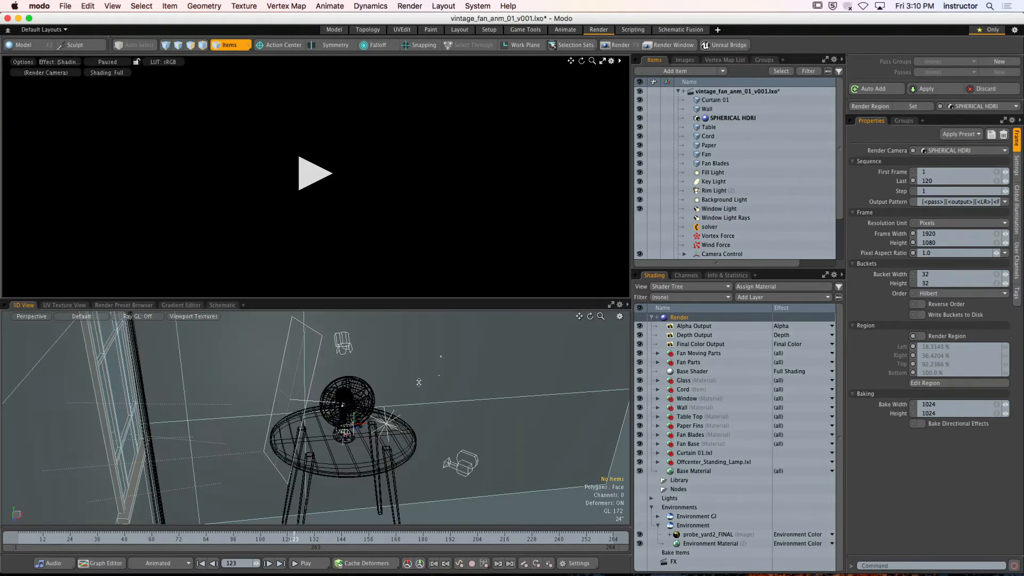
Restore the split viewport layout and raise the SPHERICAL HDRI camera to the fan's head, at about Y 5'7" and Z 10"
left_click(602, 61)
left_click_drag(488, 422, 359, 439, "alt")
scroll(448, 405, "up", 5)
scroll(363, 438, "down", 4)
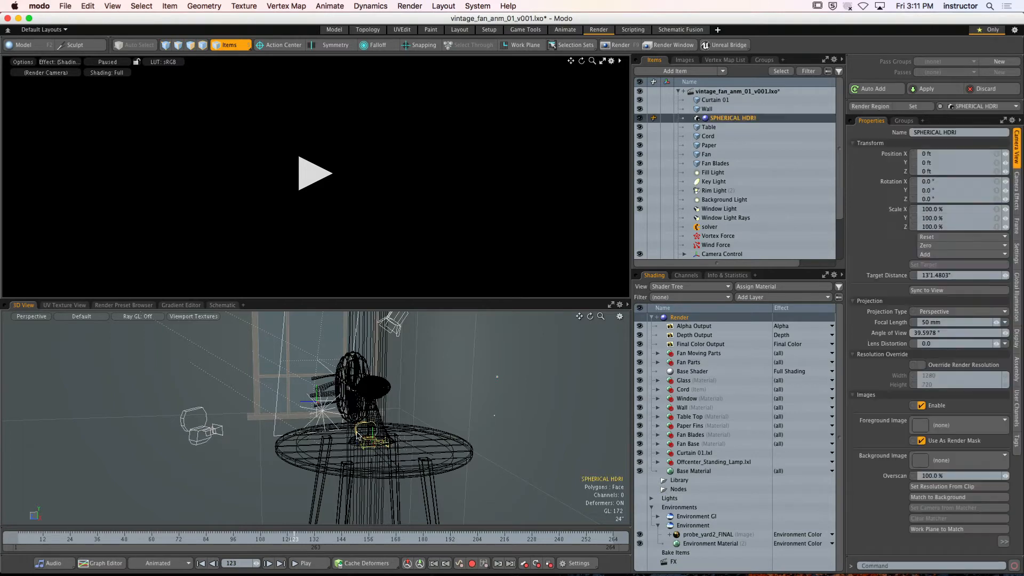
left_click(357, 434)
left_click_drag(372, 393, 335, 409)
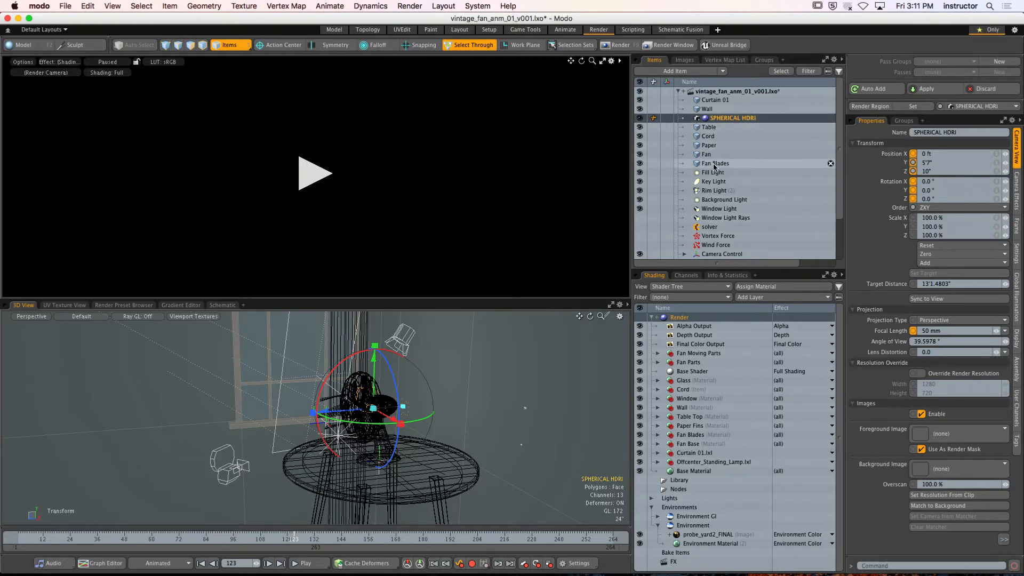
Hide the Fan Blades, Fan, Paper and Cord items, and resume the preview render
left_click(639, 164)
left_click(640, 154)
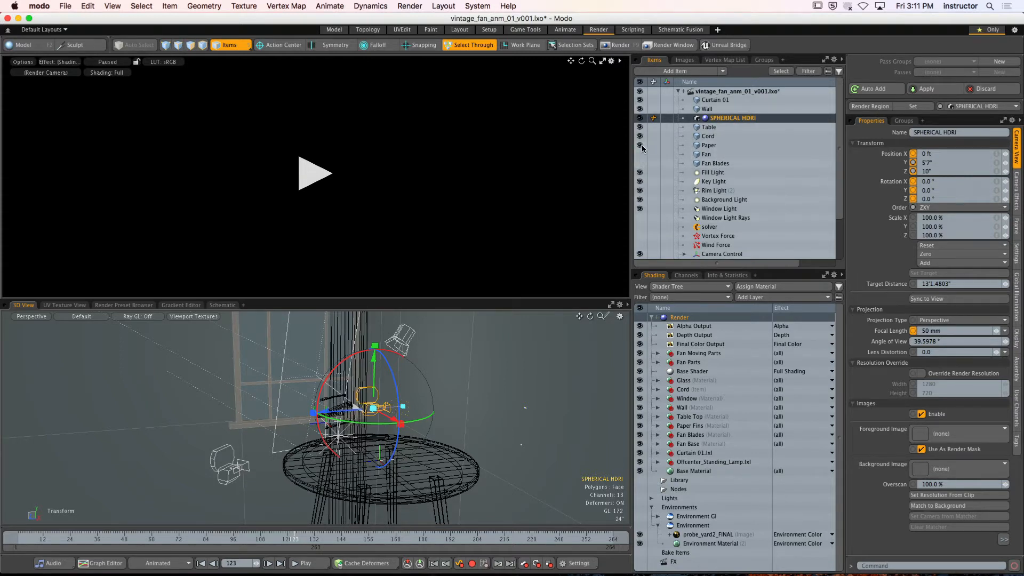
left_click(639, 145)
left_click(639, 136)
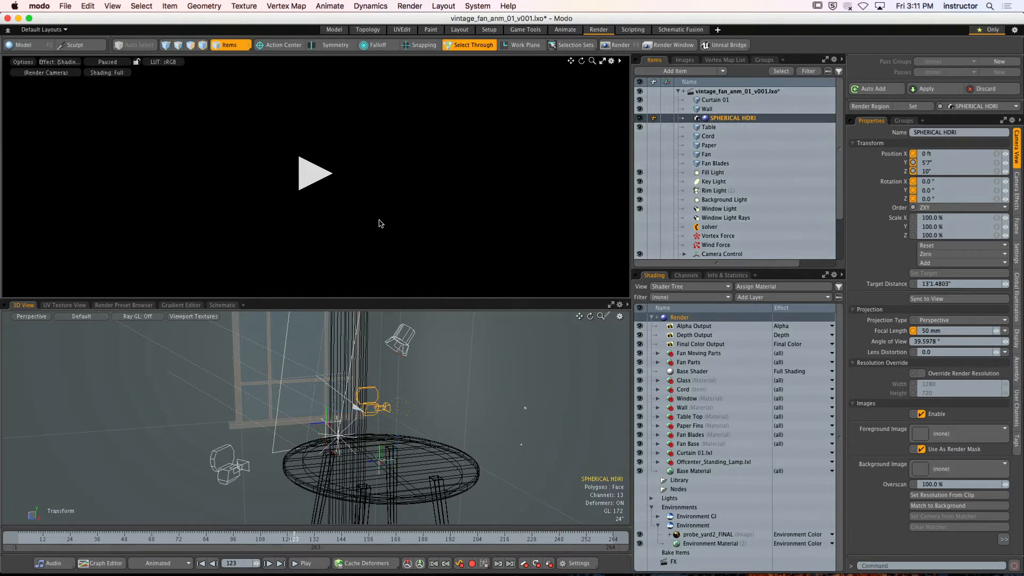
key("space")
left_click(314, 174)
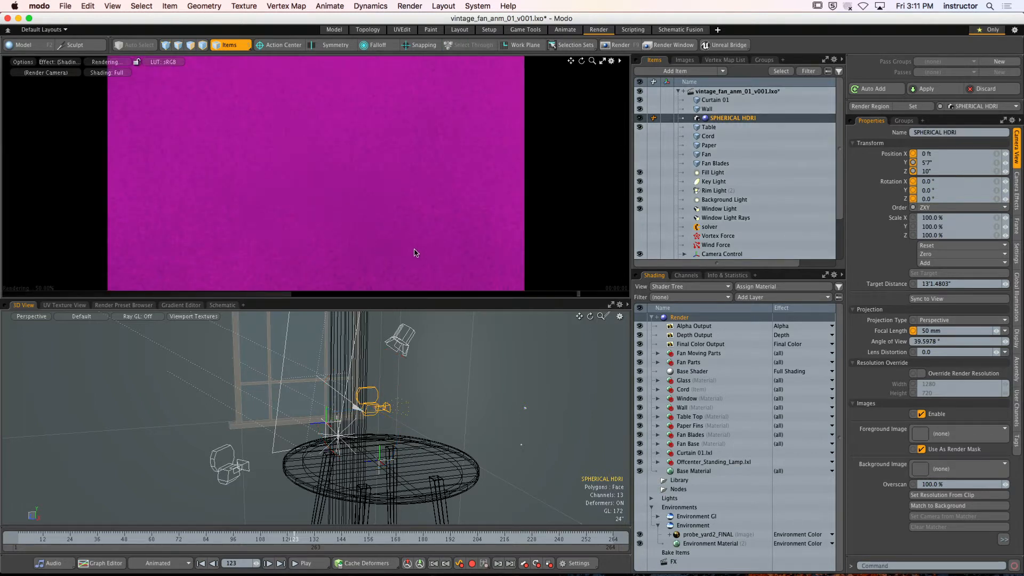
Collapse Environment, expand Environment GI and turn on its vintage_fan_v001_spherical_hdr image layer
left_click(658, 525)
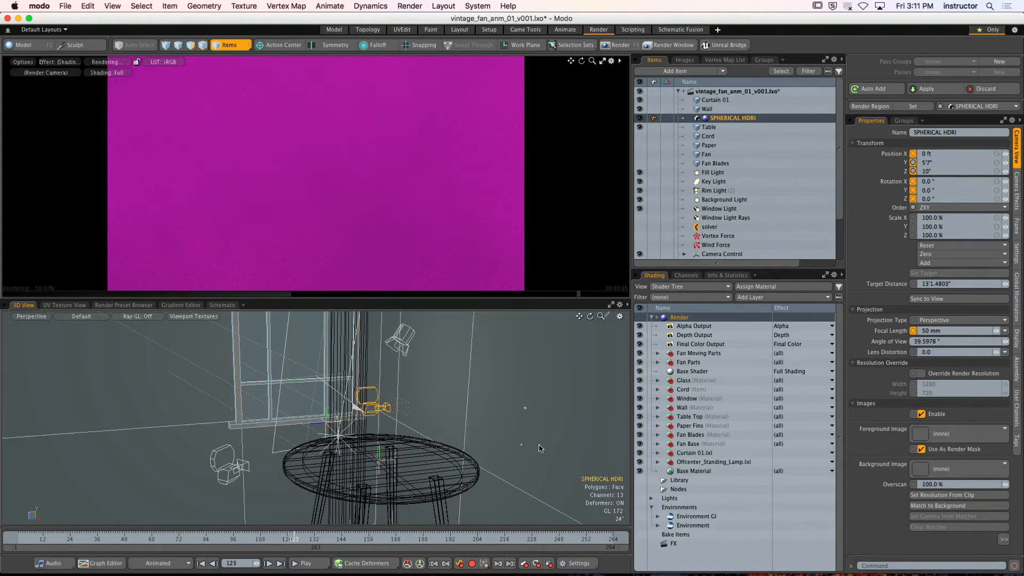
left_click(662, 516)
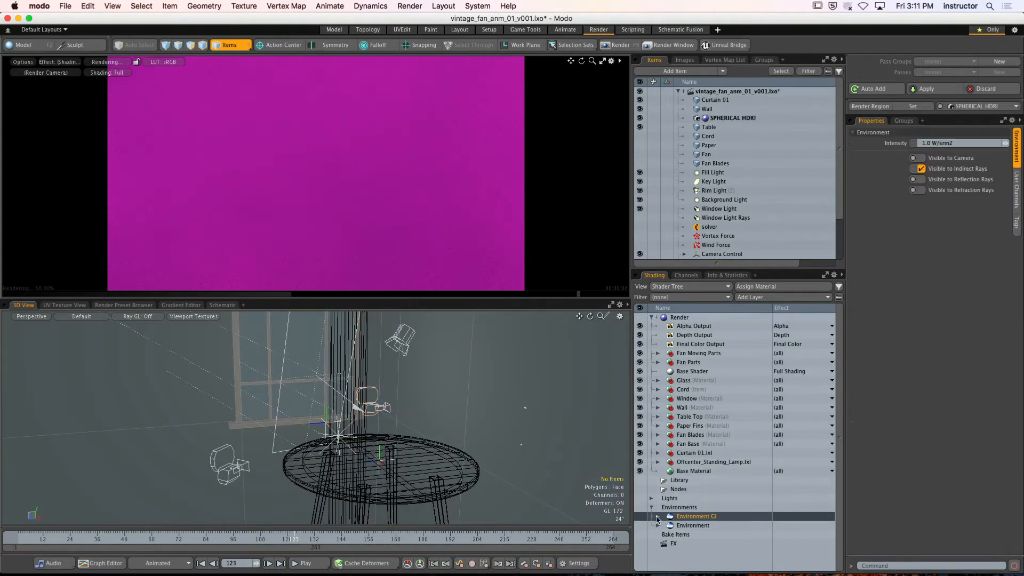
left_click(657, 516)
left_click(639, 525)
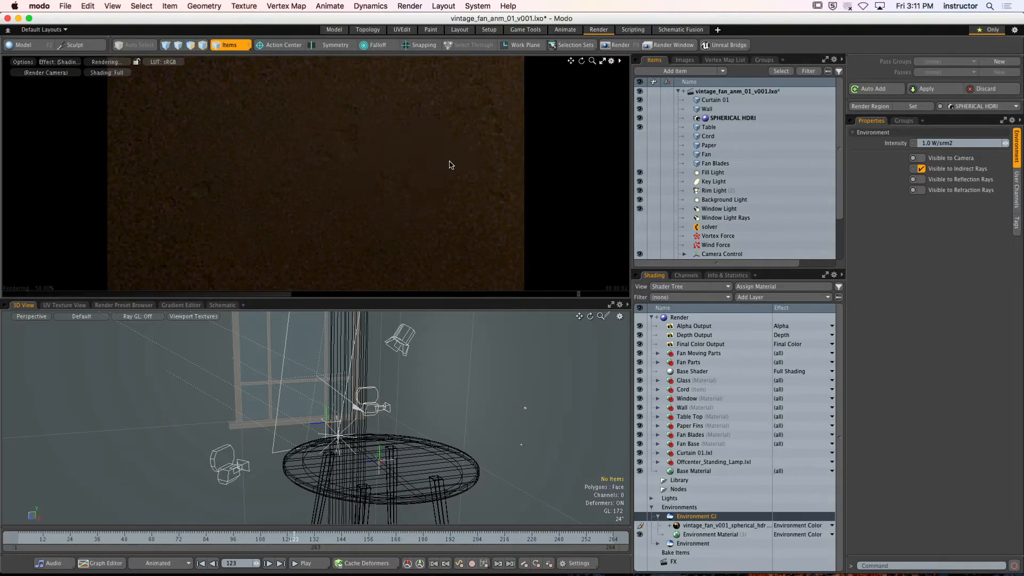
Set the GI Environment Material to 4 Color Gradient with a near-white zenith color (0.95, 0.96, 0.95), and collapse the Environments group
left_click(720, 535)
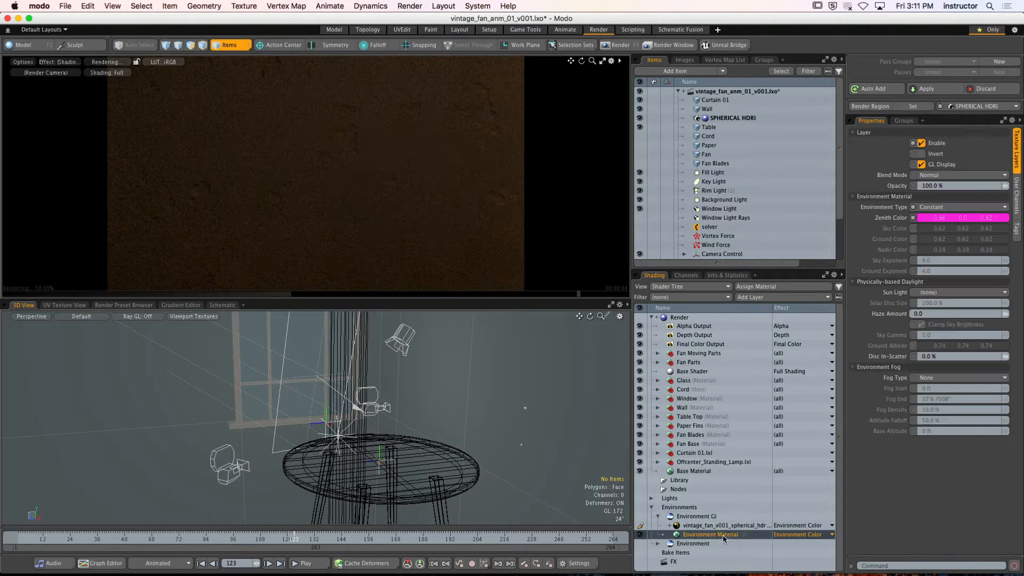
left_click(928, 206)
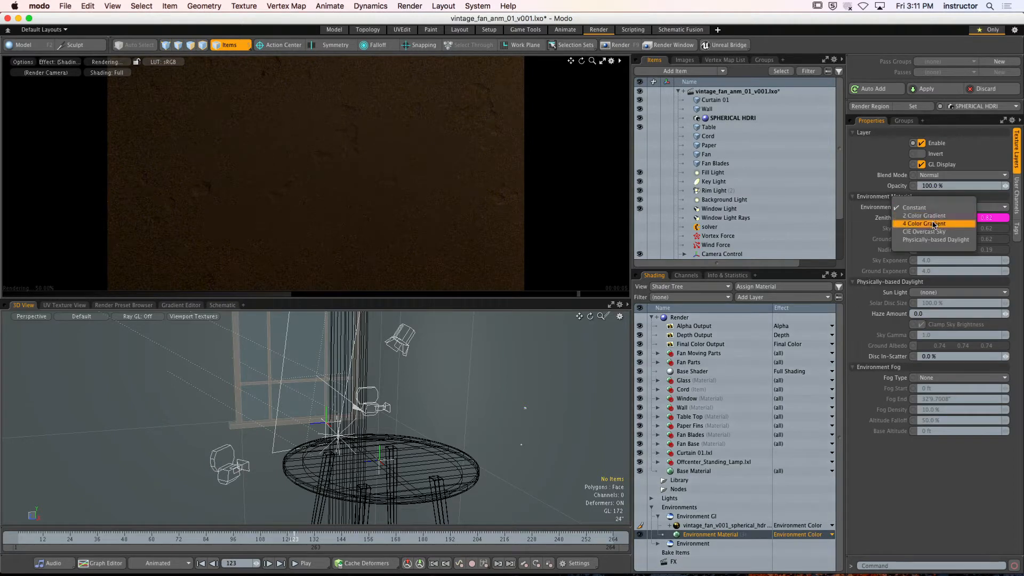
left_click(944, 230)
double_click(944, 218)
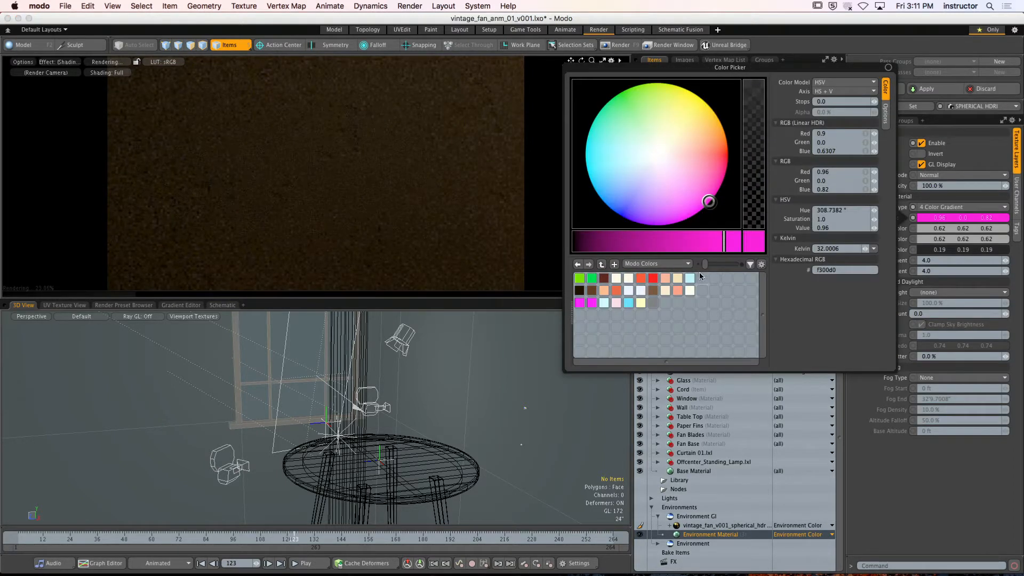
left_click(666, 161)
left_click(657, 154)
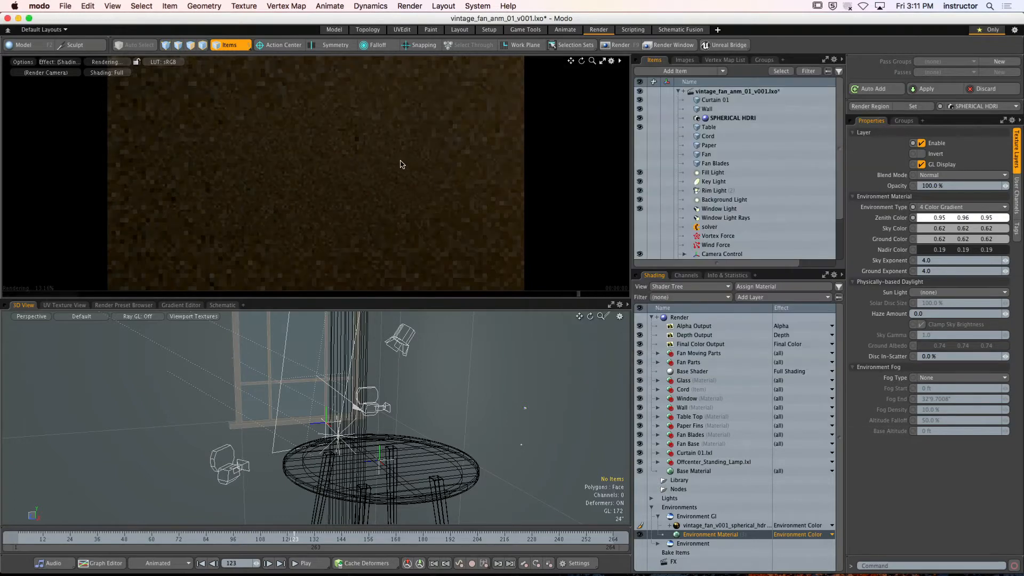
left_click(657, 517)
left_click(651, 507)
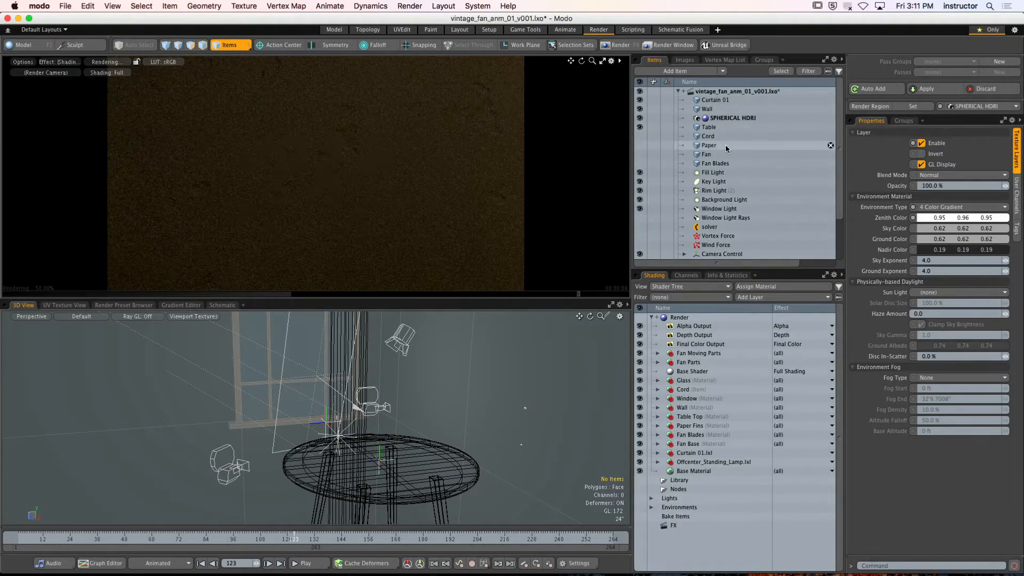
Set the SPHERICAL HDRI camera's projection type to Spherical Map
left_click(736, 118)
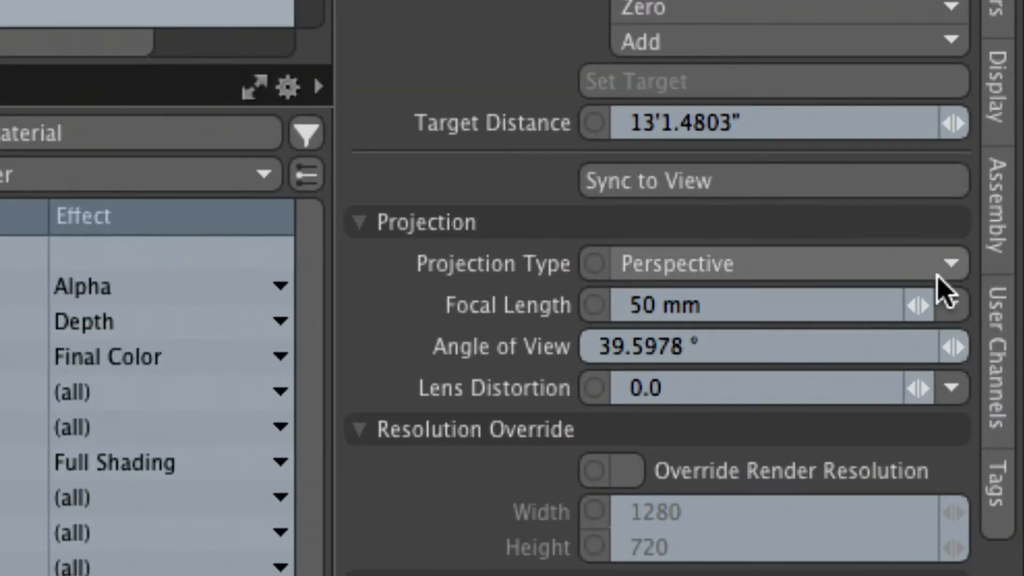
left_click(994, 309)
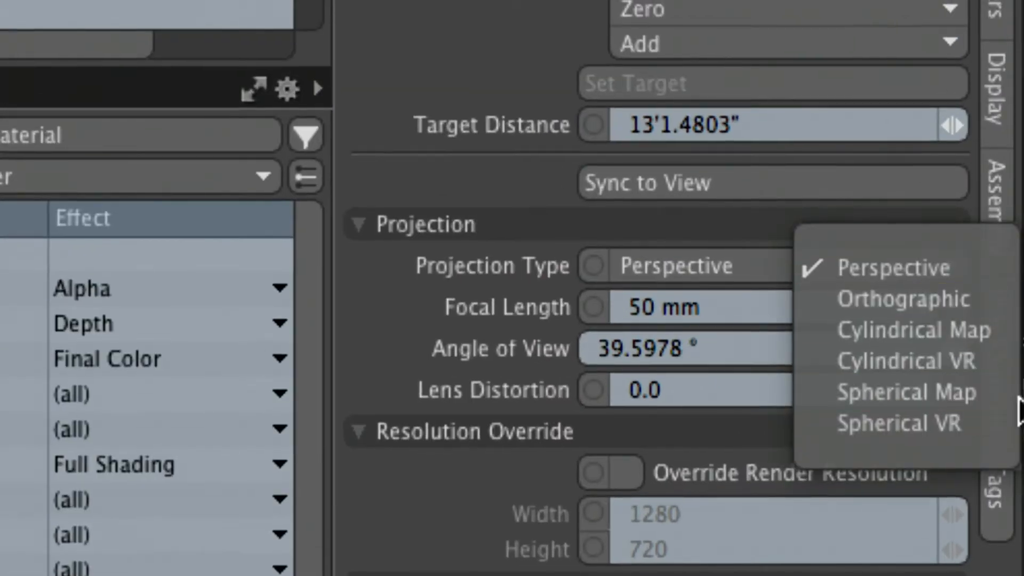
left_click(990, 399)
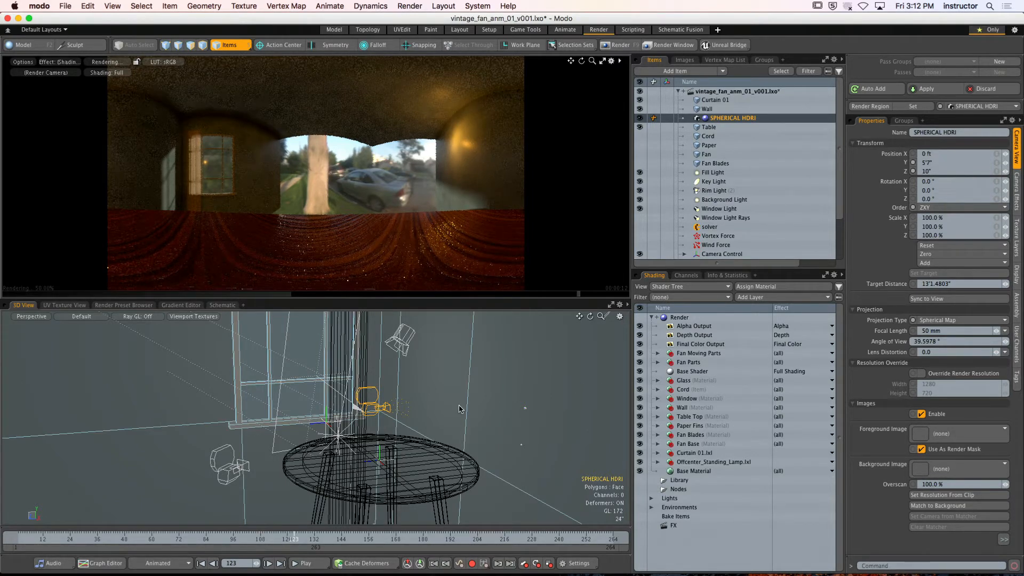
scroll(472, 410, "down", 10)
left_click_drag(472, 411, 389, 444, "alt")
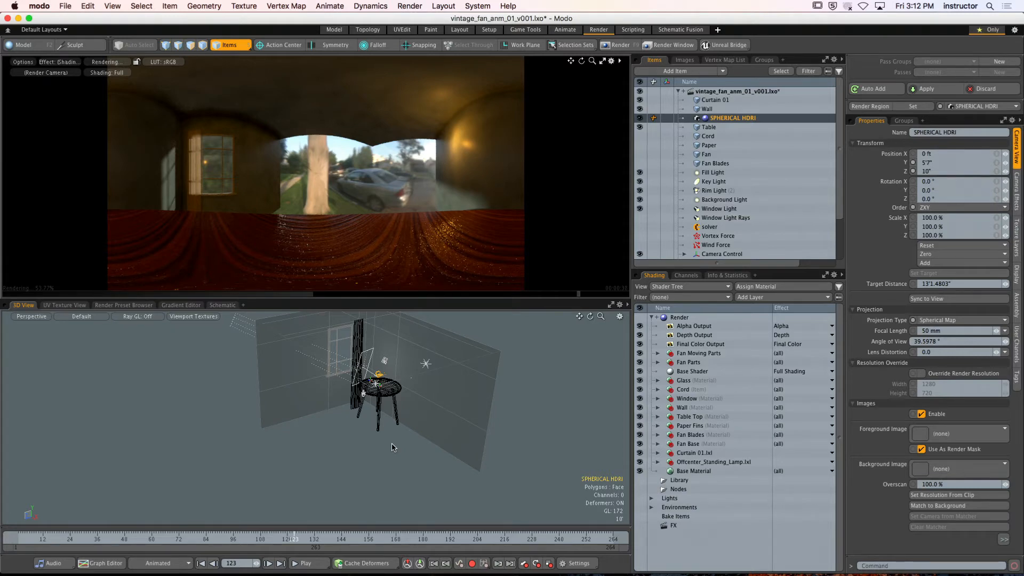
Switch to Finder and open the TEXTURES folder inside VINTAGE_FAN
mouse_move(188, 571)
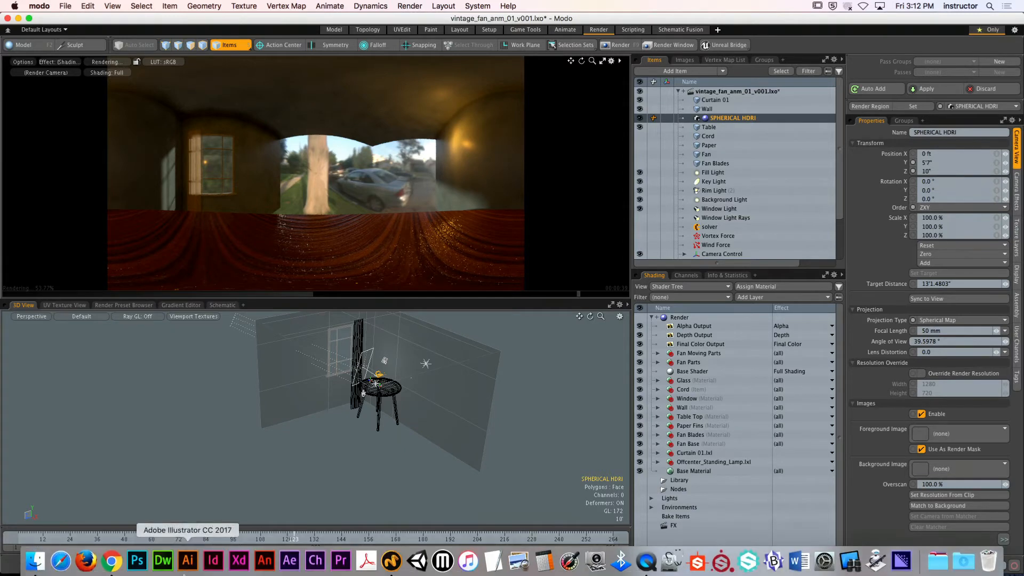
left_click(33, 564)
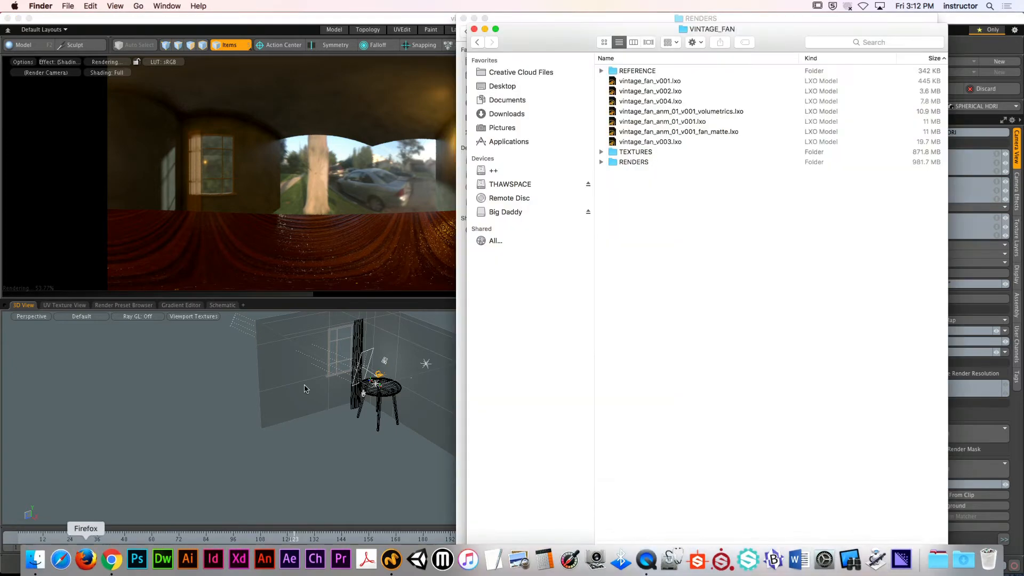
double_click(634, 162)
left_click(477, 42)
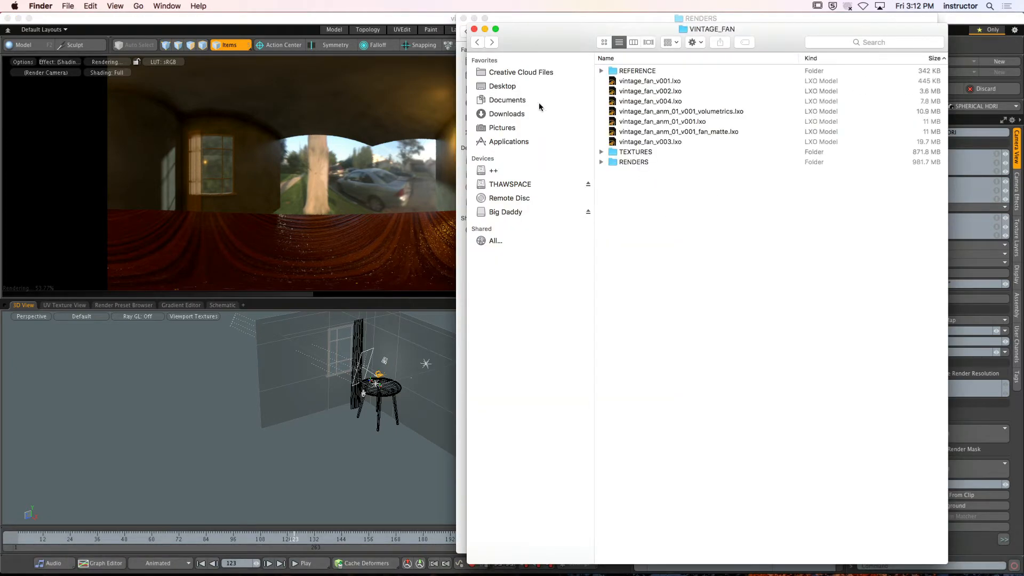
double_click(648, 155)
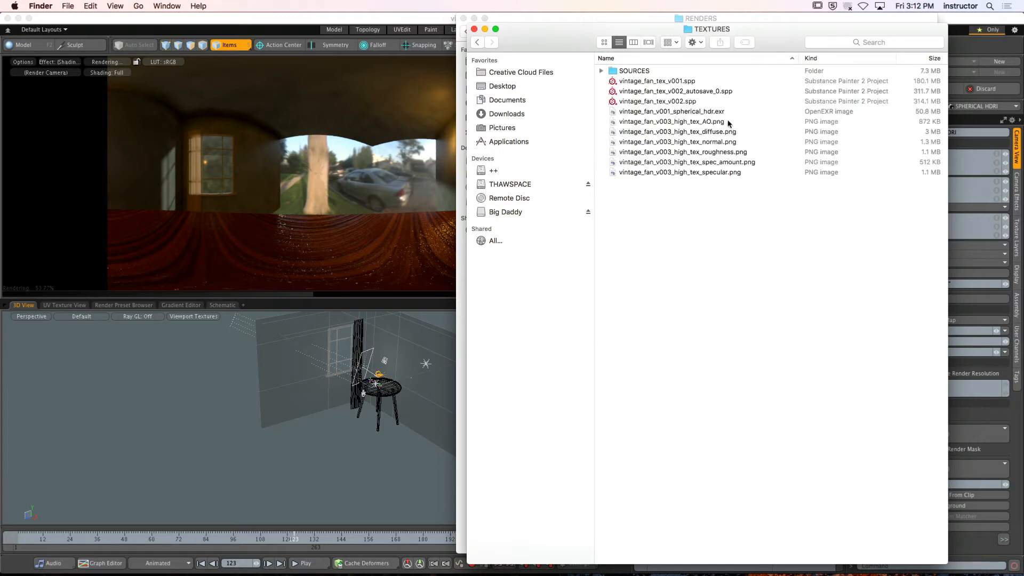
Preview vintage_fan_v001_spherical_hdr.exr with Quick Look and close the preview
left_click(711, 112)
key("space")
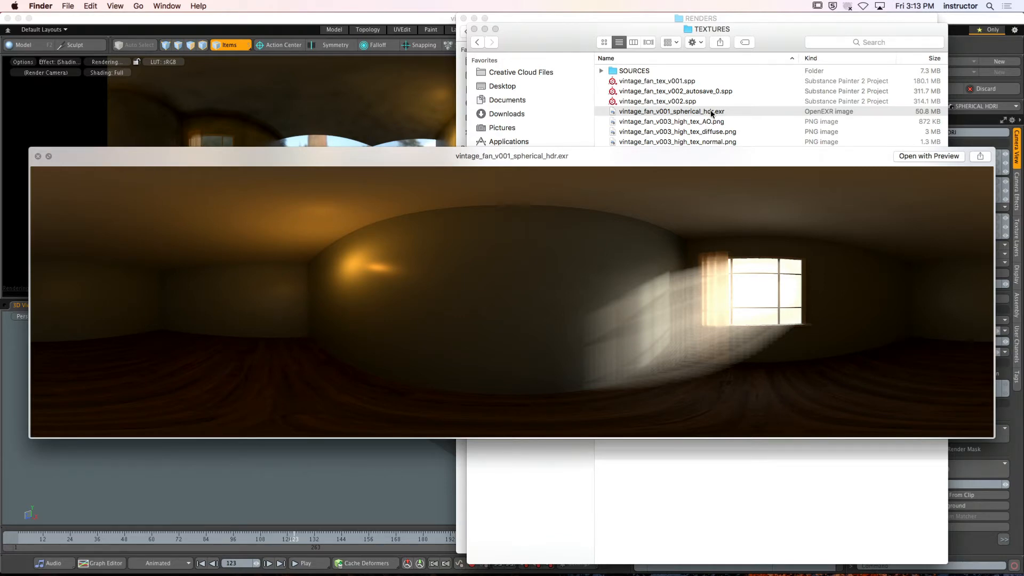
key("space")
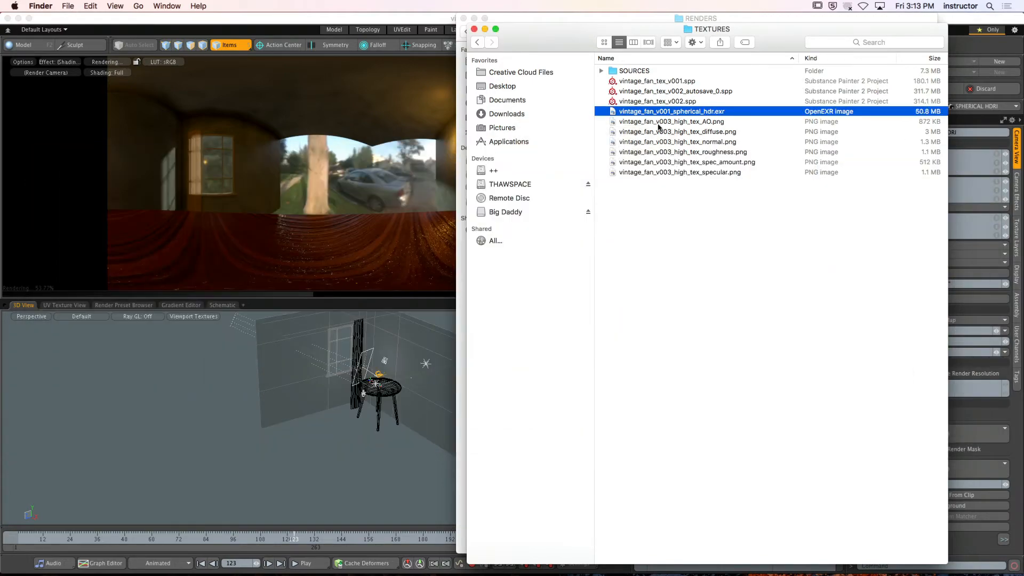
Switch back to Modo, expand Environments and display the Environment GI ray visibility settings
left_click(976, 52)
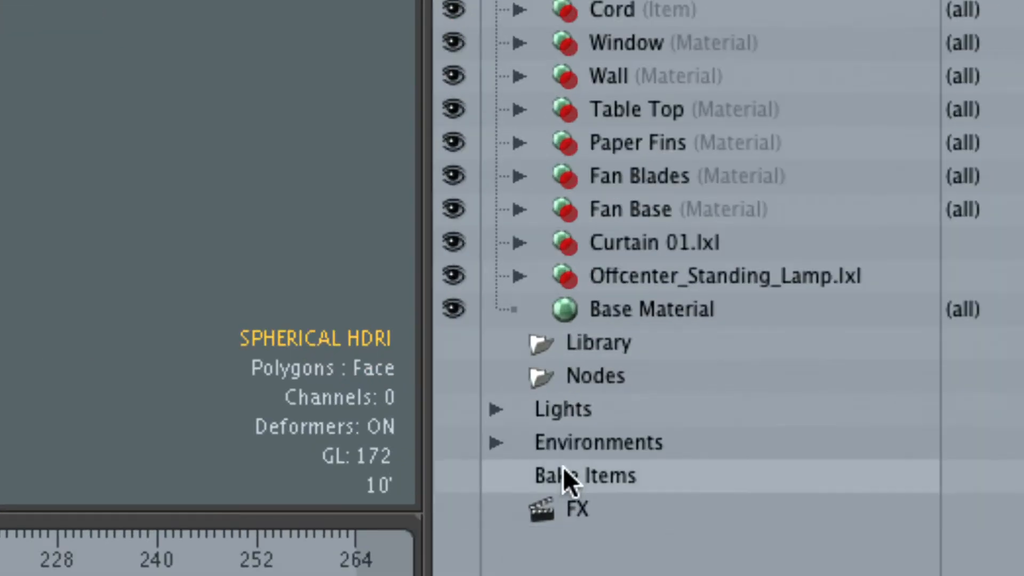
left_click(497, 443)
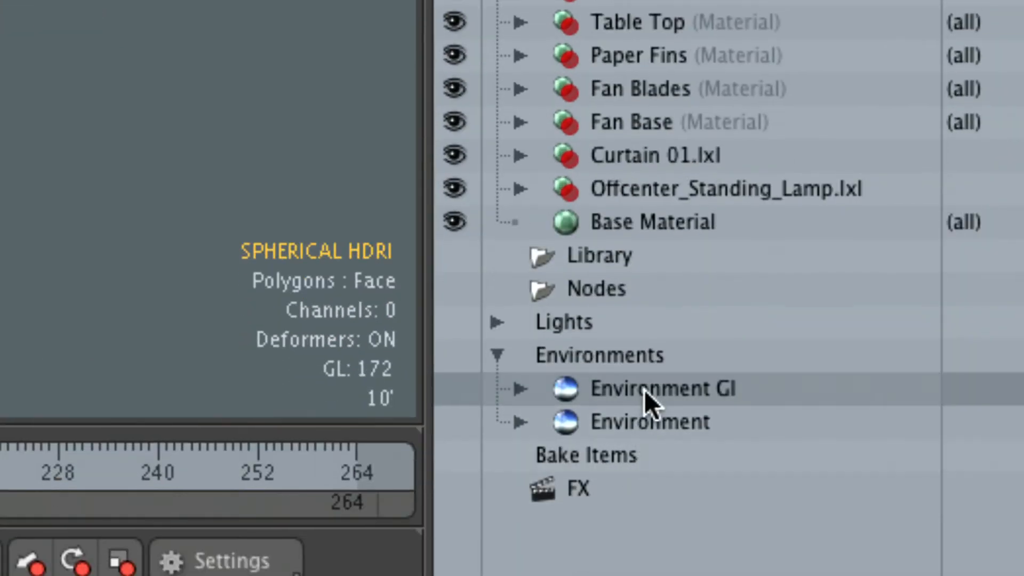
left_click(645, 389)
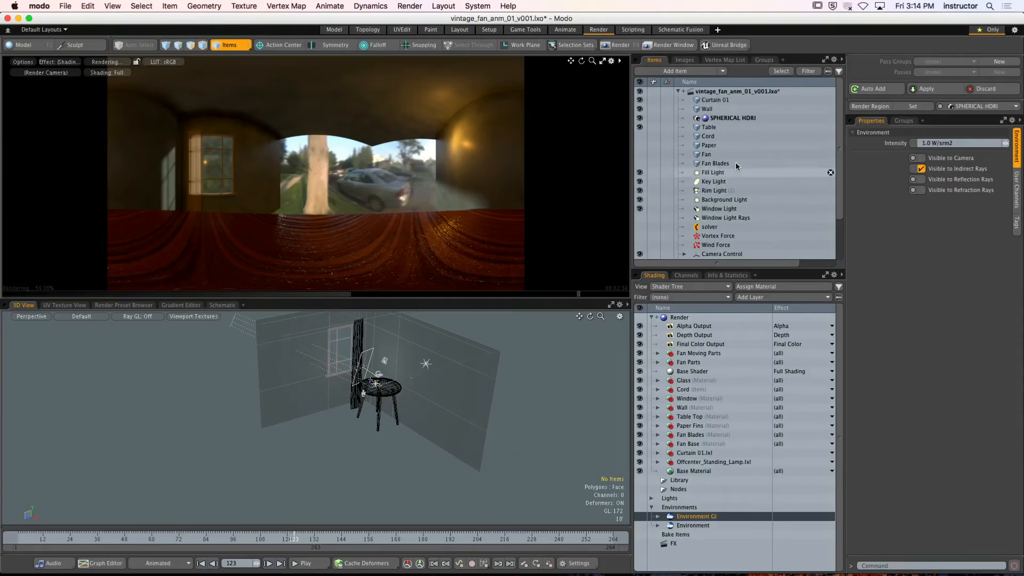
Set the render camera to Camera in the Render item, and expand and select Environment GI
left_click(700, 317)
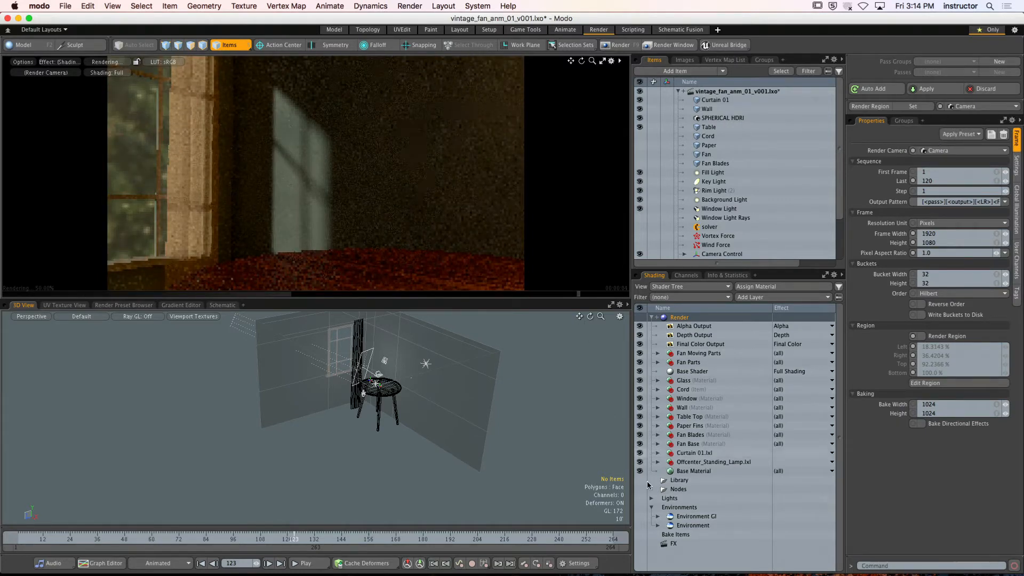
left_click(657, 516)
left_click(696, 515)
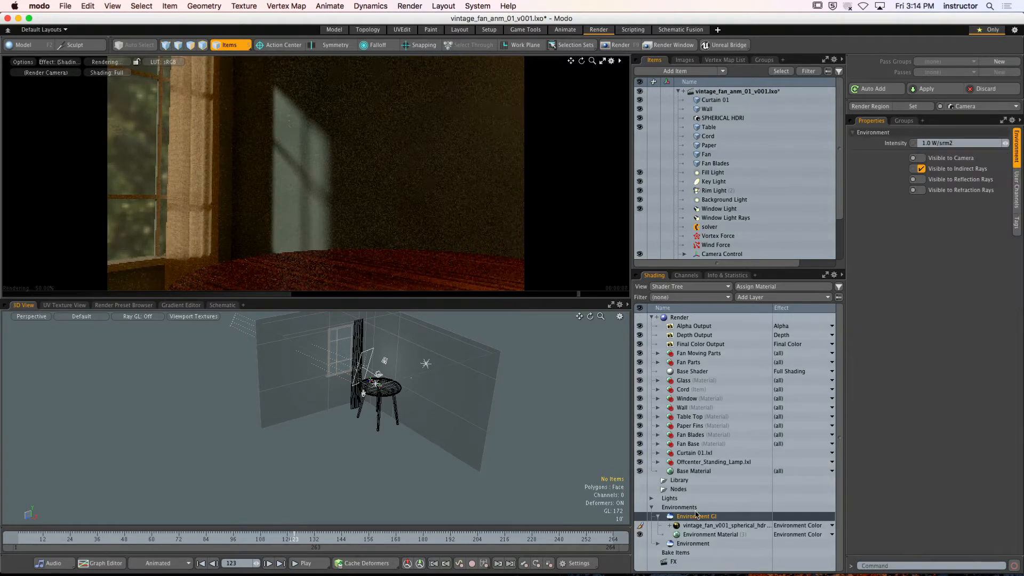
Disable Visible to Indirect Rays for Environment GI, collapse it, and enable Visible to Indirect Rays for the Environment item instead
left_click(921, 168)
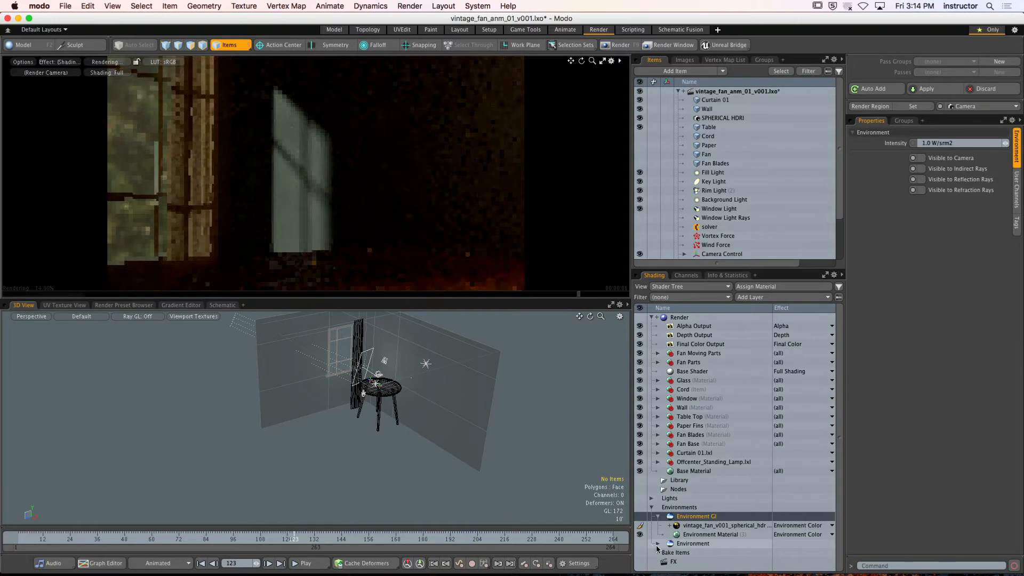
left_click(658, 516)
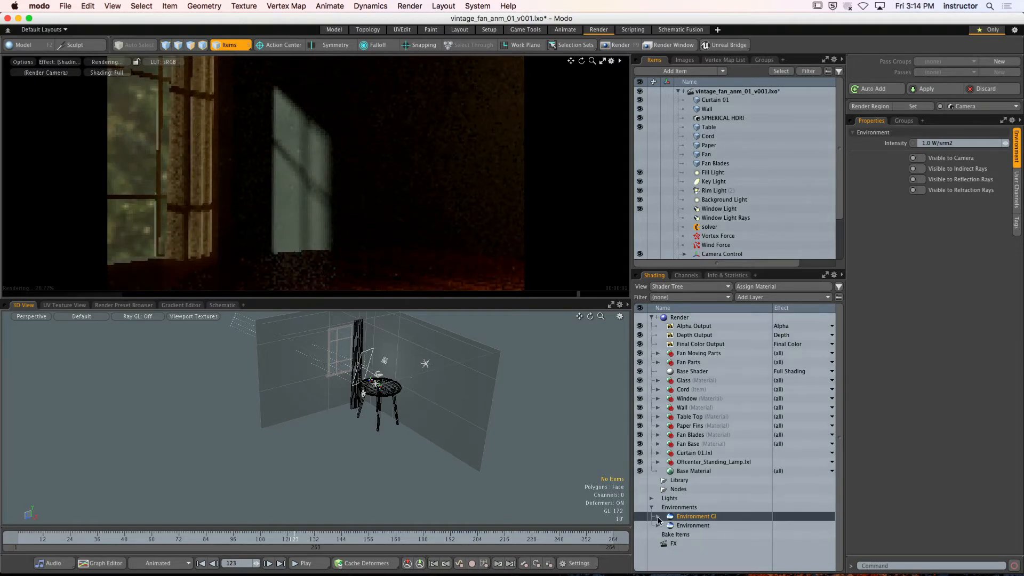
left_click(691, 525)
left_click(921, 168)
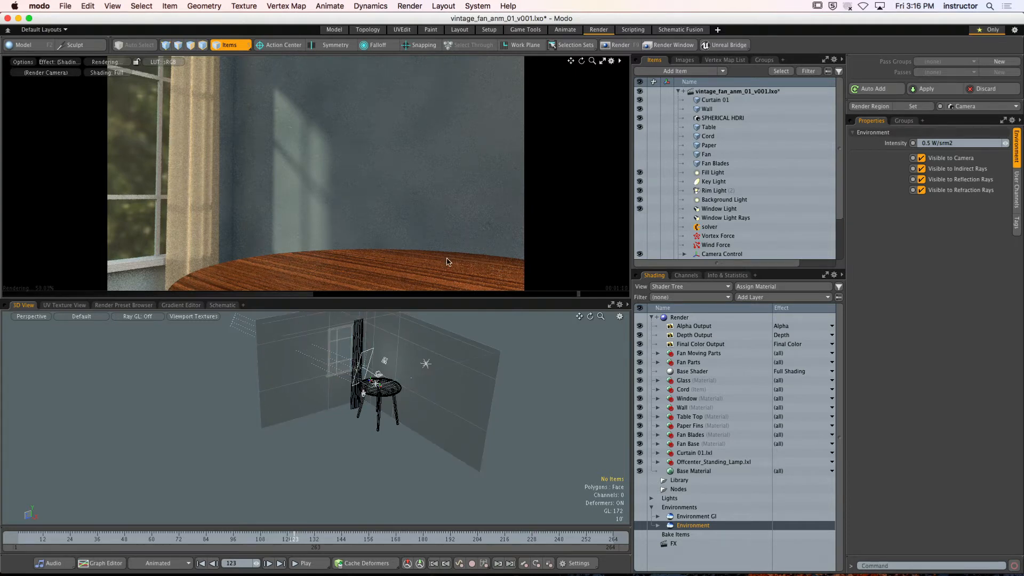
Restore Visible to Indirect Rays for Environment GI and disable it for the Environment item
left_click(688, 516)
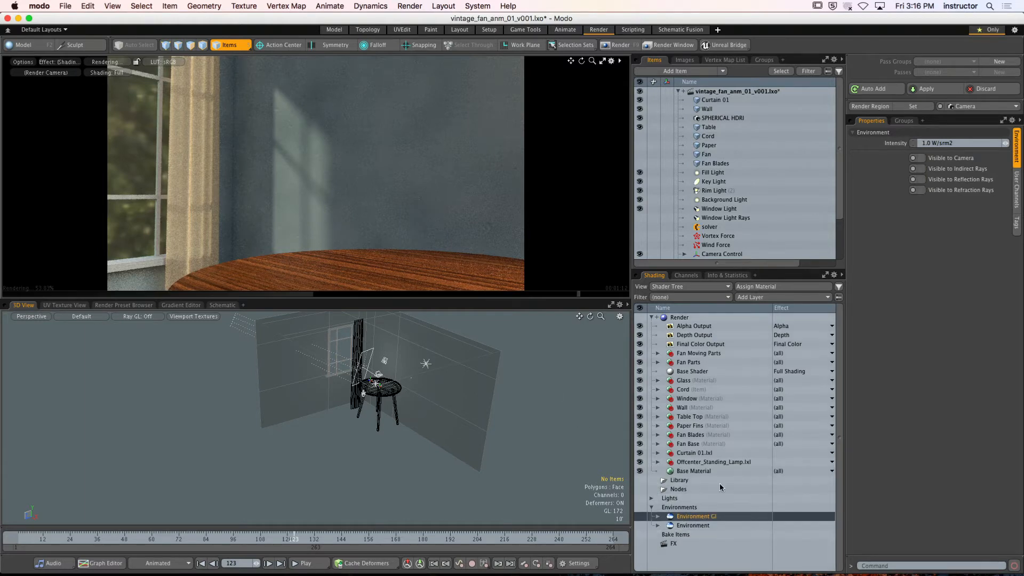
left_click(701, 528)
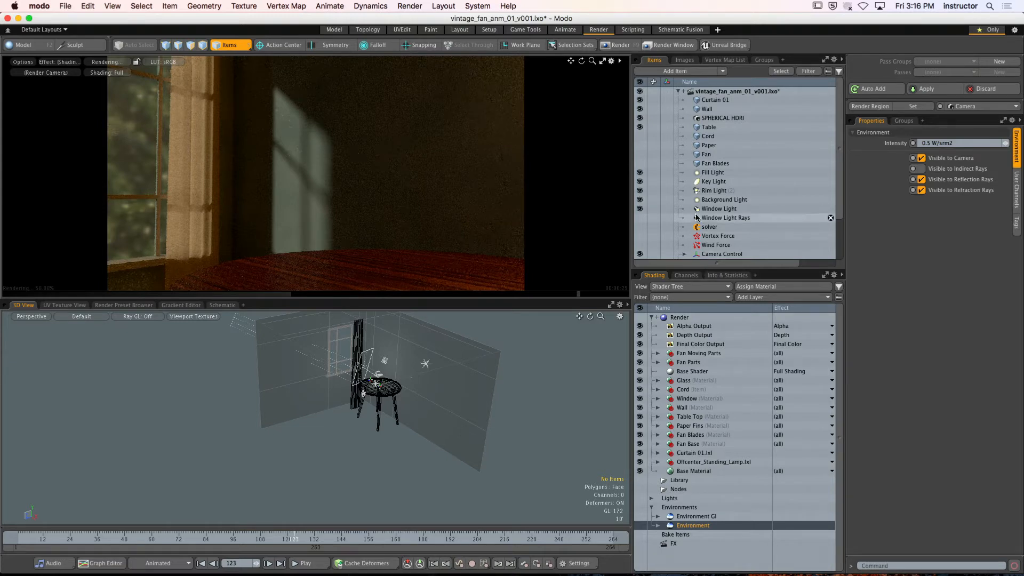
Make the Fan Blades, Fan, Paper and Cord items visible in the scene
left_click(641, 163)
left_click(641, 154)
left_click(640, 146)
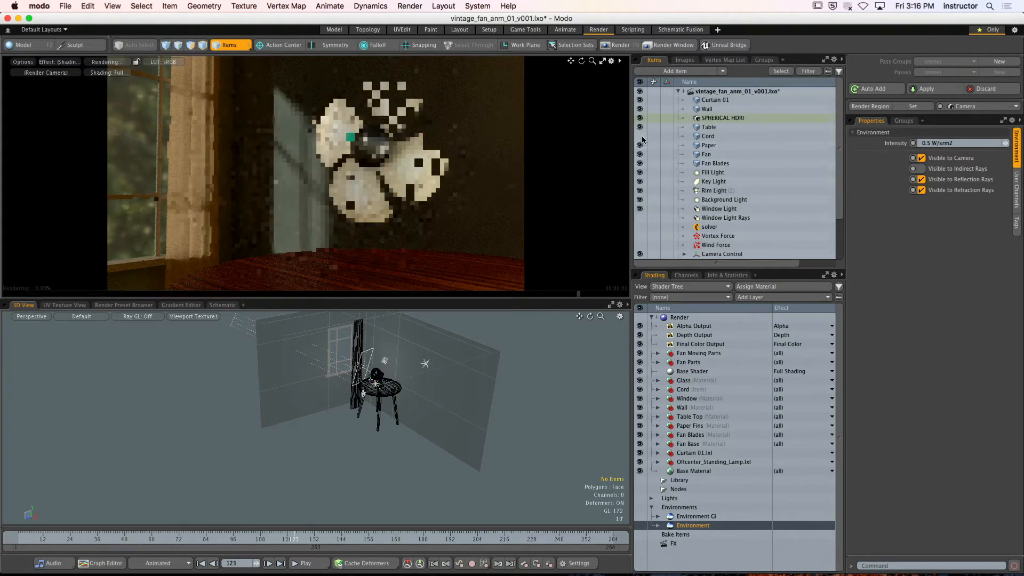
left_click(642, 137)
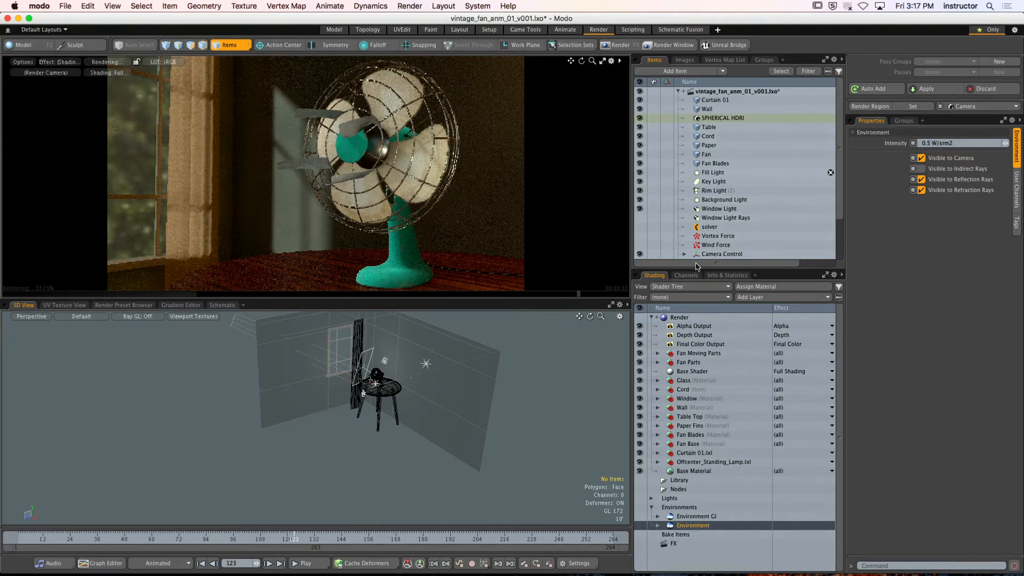
Examine the Render item's frame, Global Illumination and Settings properties, including the antialiasing options
left_click(680, 318)
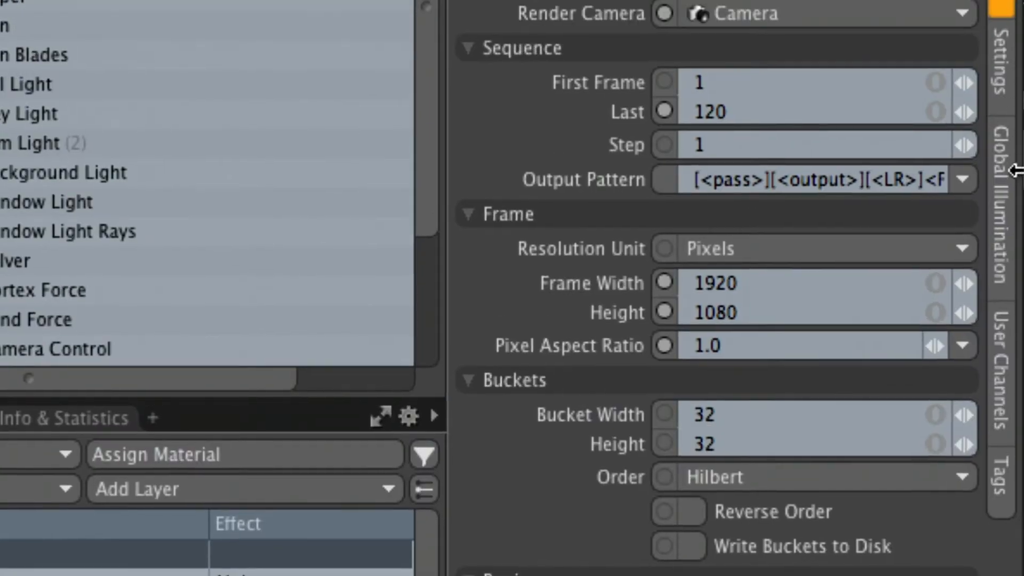
left_click(1001, 202)
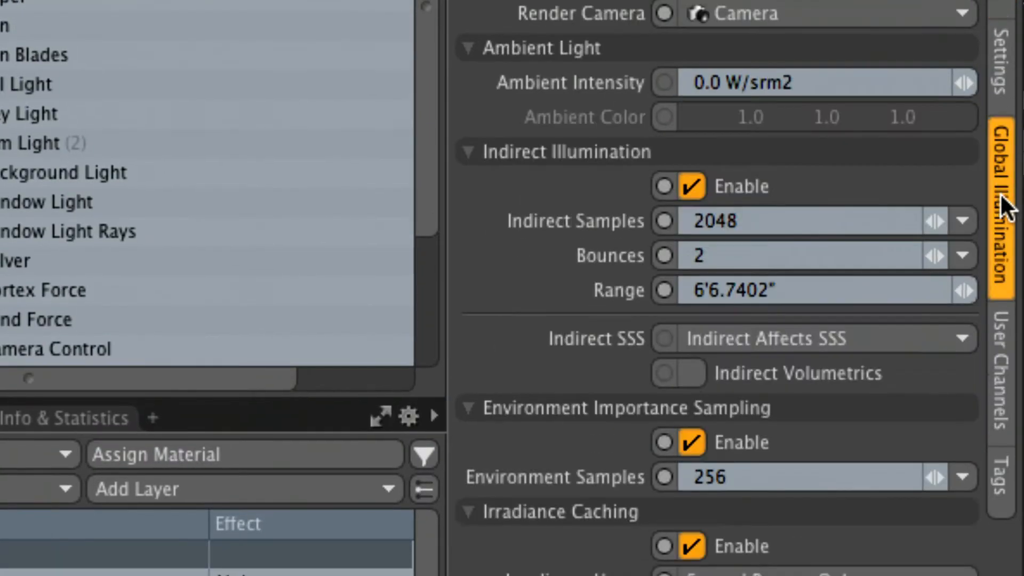
left_click(1006, 75)
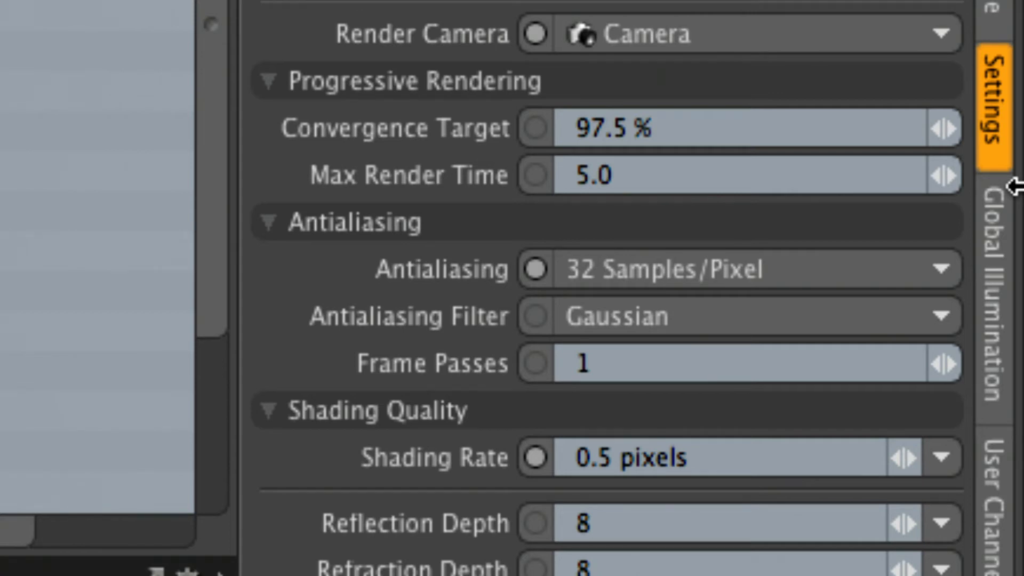
left_click(779, 275)
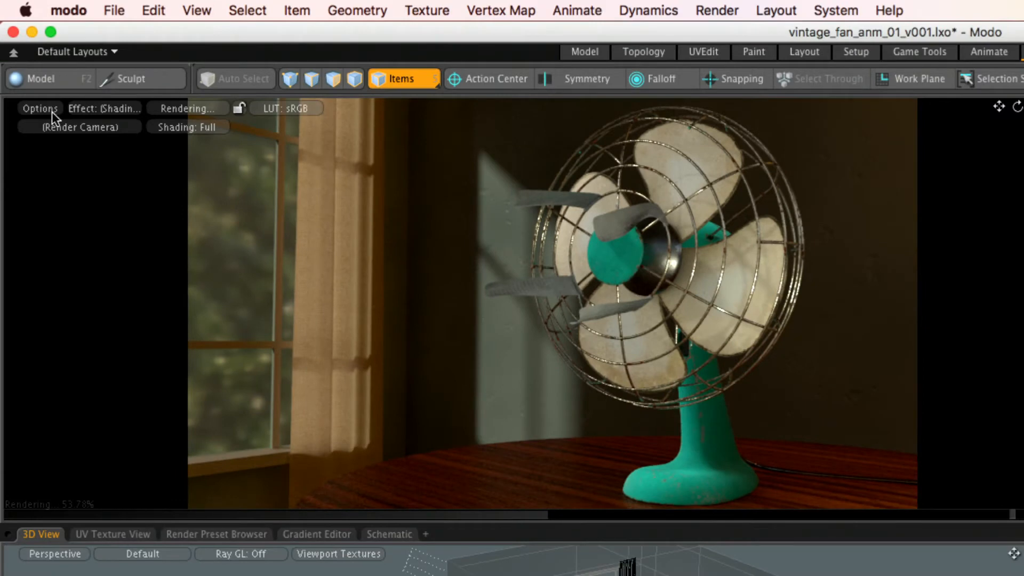
Enable Motion Blur in the render preview and set the Render item's antialiasing to 4 Samples/Pixel
left_click(44, 108)
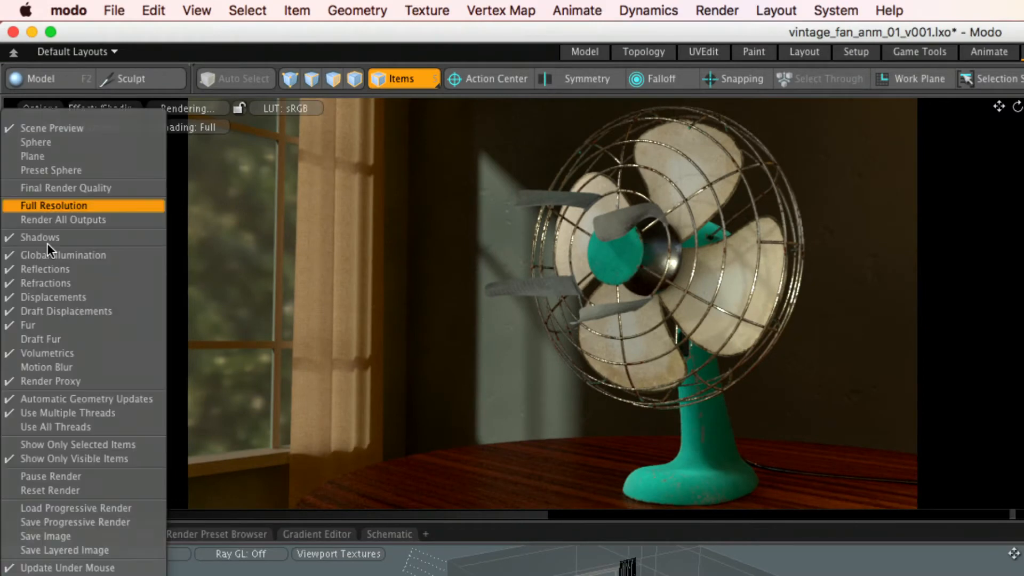
left_click(44, 367)
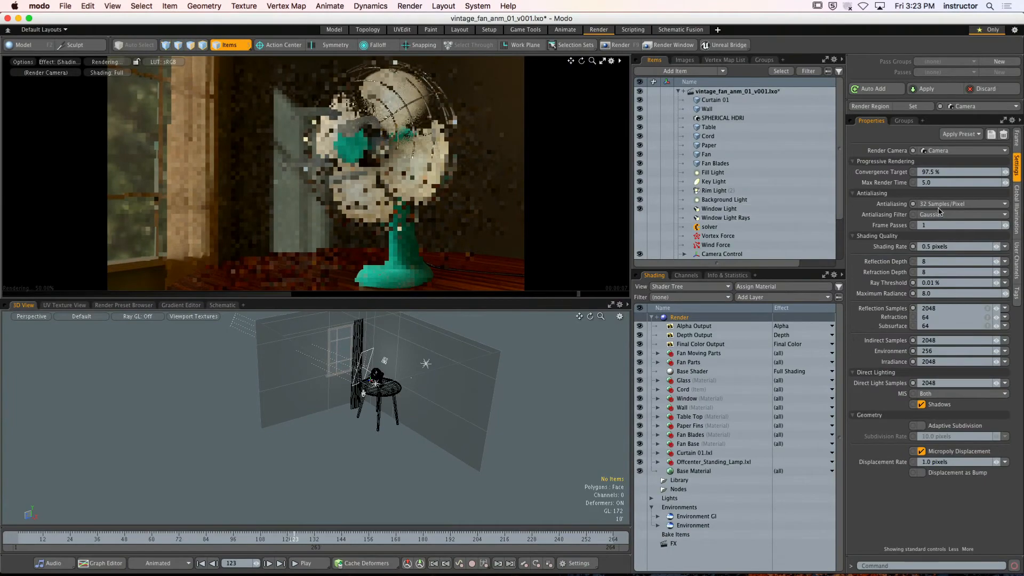
left_click(954, 203)
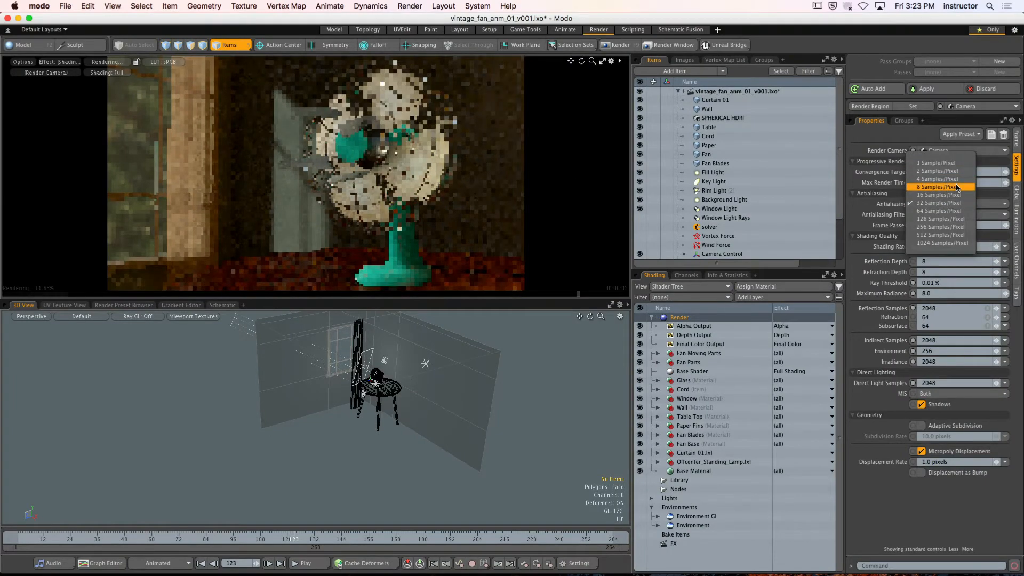
left_click(943, 179)
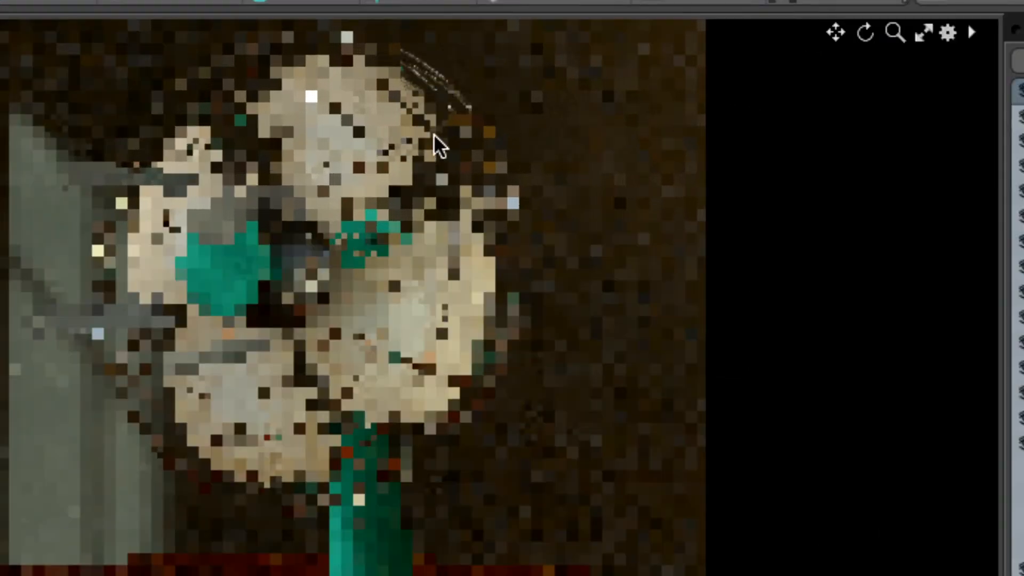
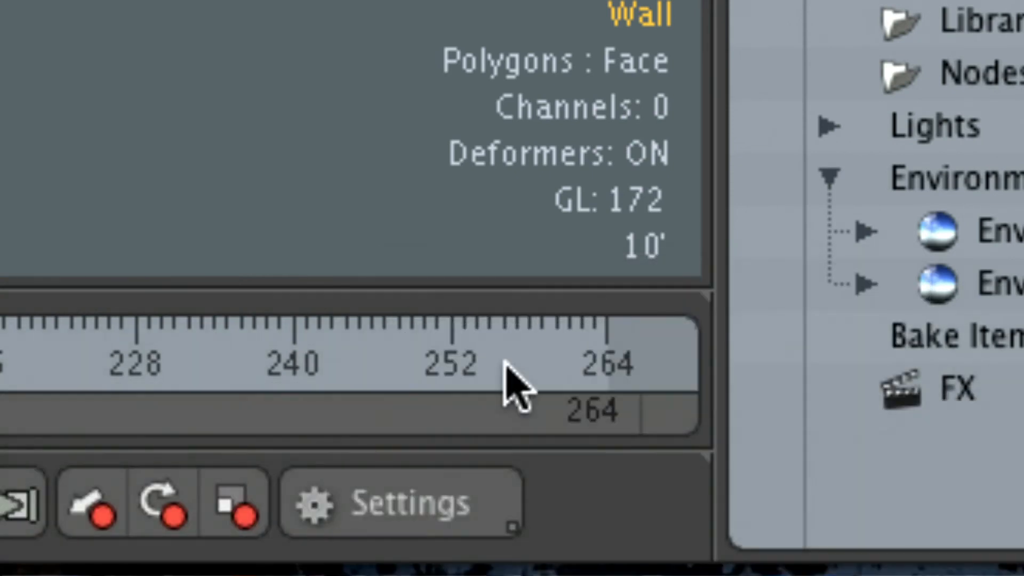
Check the scene's frame range and frame rate in the timeline settings
left_click(509, 530)
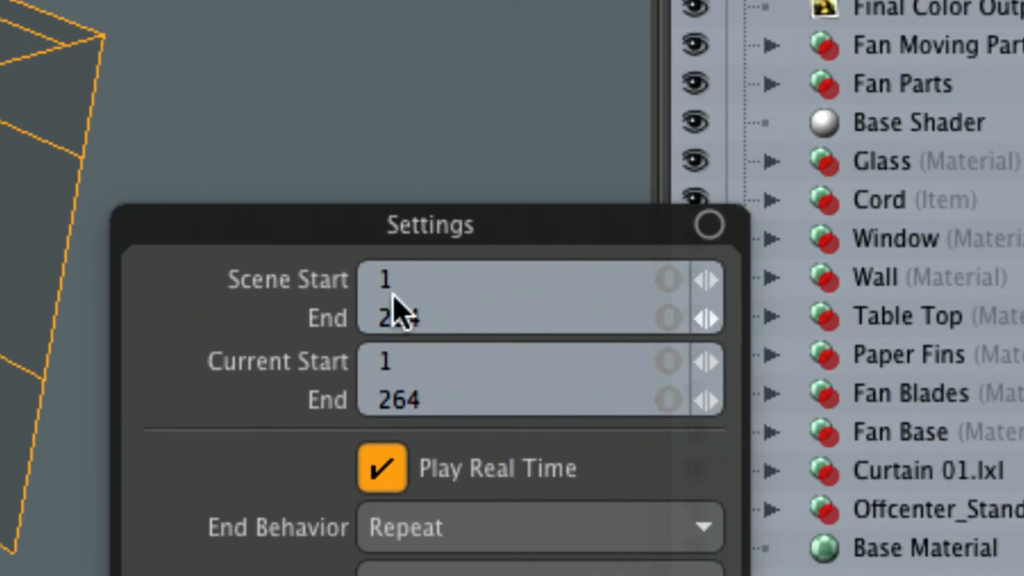
left_click(404, 69)
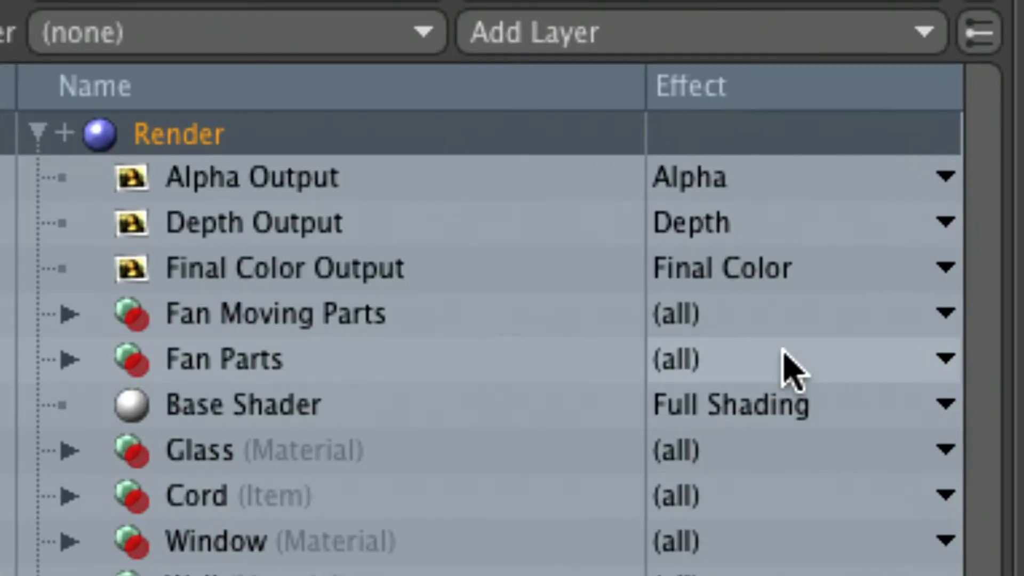
Look through the Render Outputs layer categories, including Shading and Basic, with Final Color Output selected
left_click(420, 268)
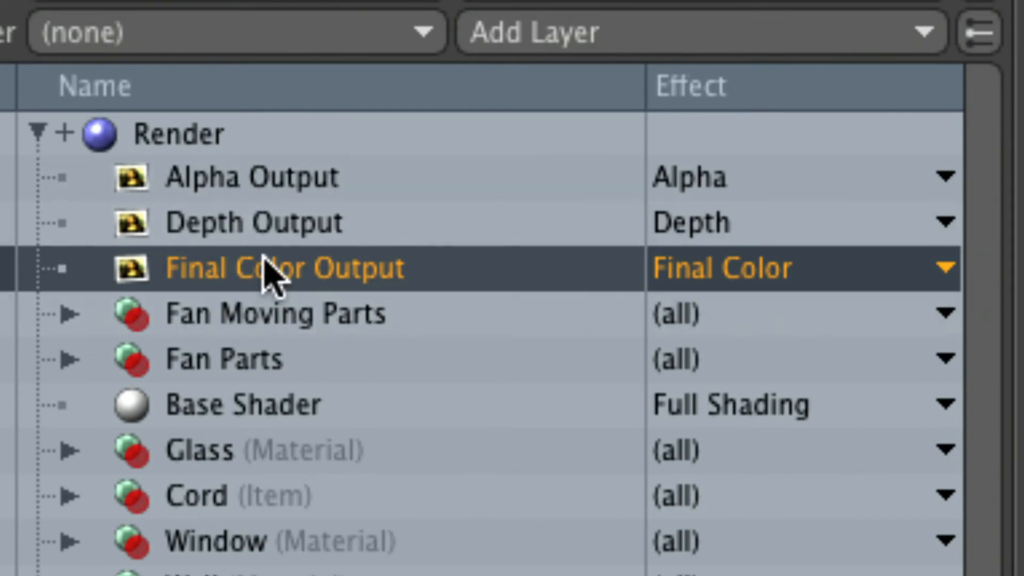
left_click(580, 28)
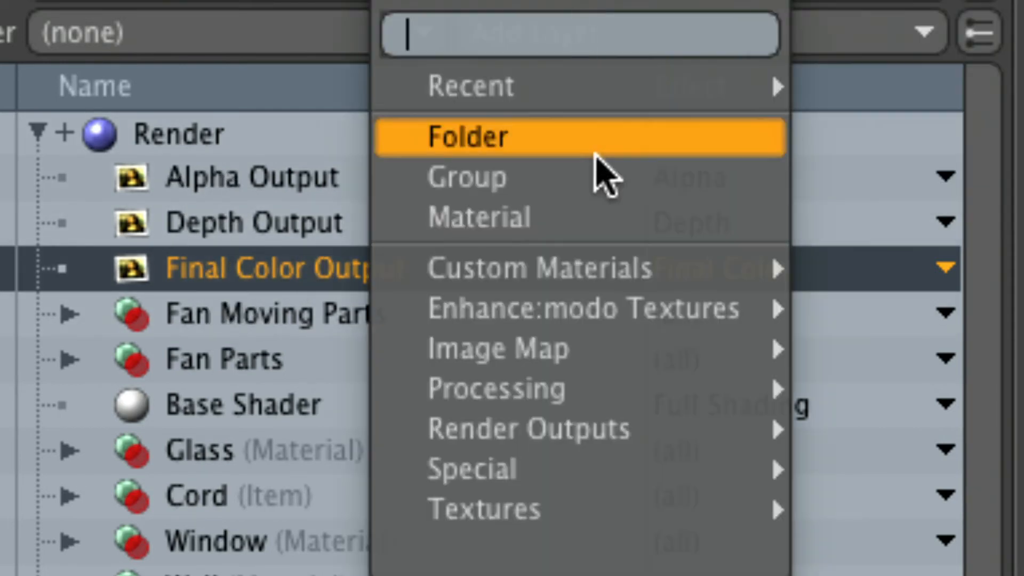
mouse_move(607, 424)
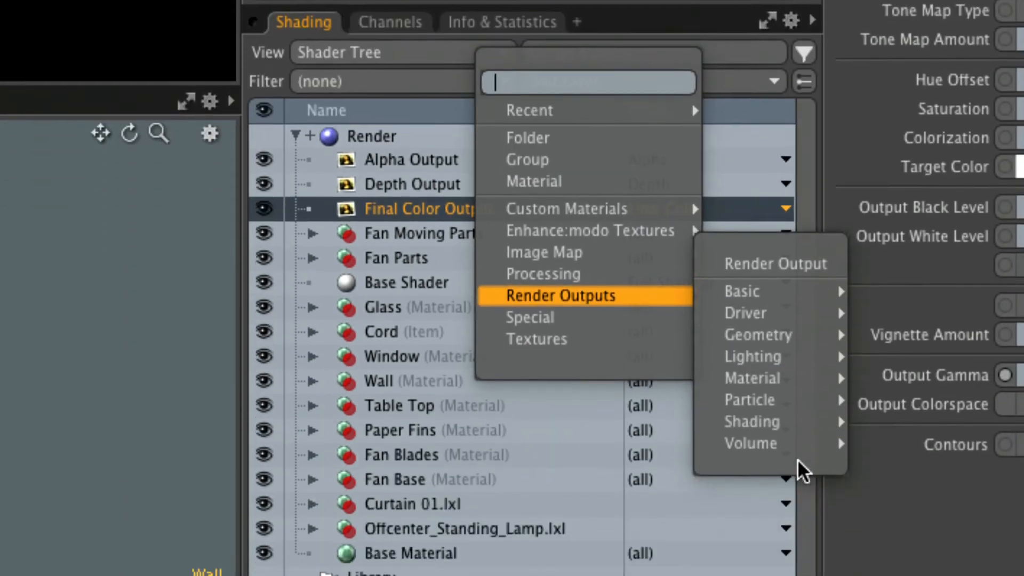
mouse_move(800, 430)
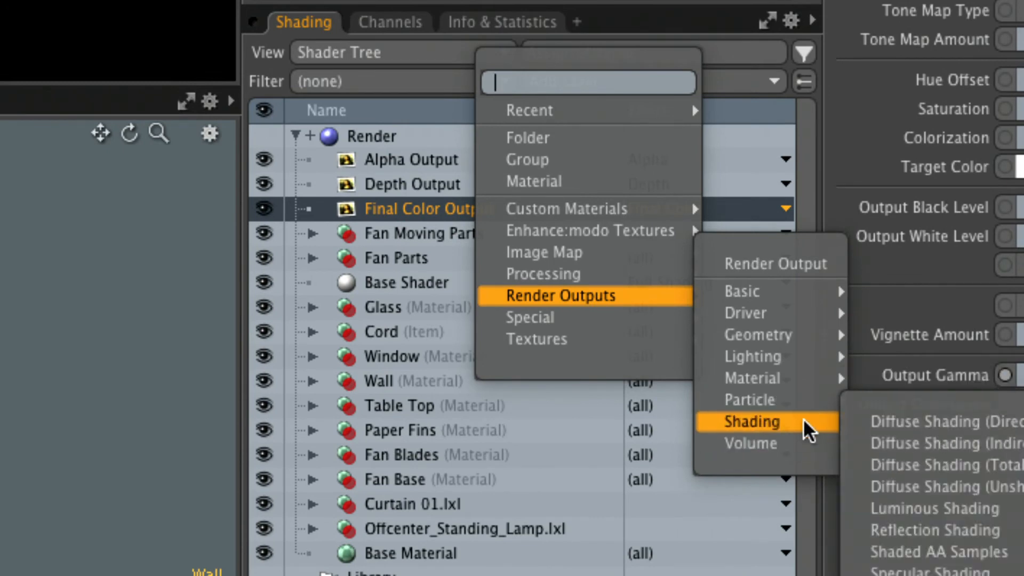
mouse_move(786, 297)
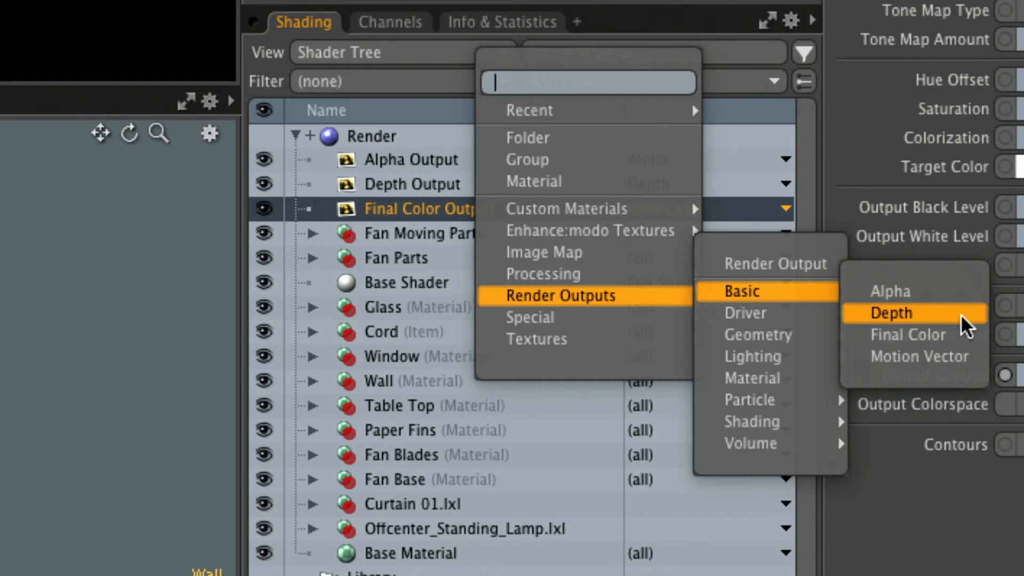
left_click(898, 534)
Select Depth Output, enlarge and start the render preview, and set its effect to Depth Output
left_click(445, 183)
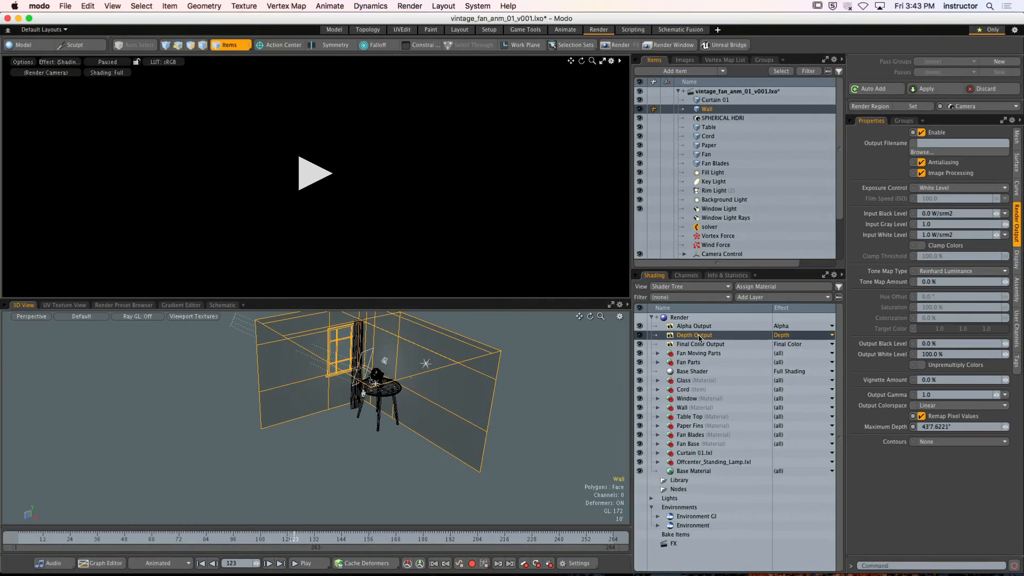
left_click(603, 61)
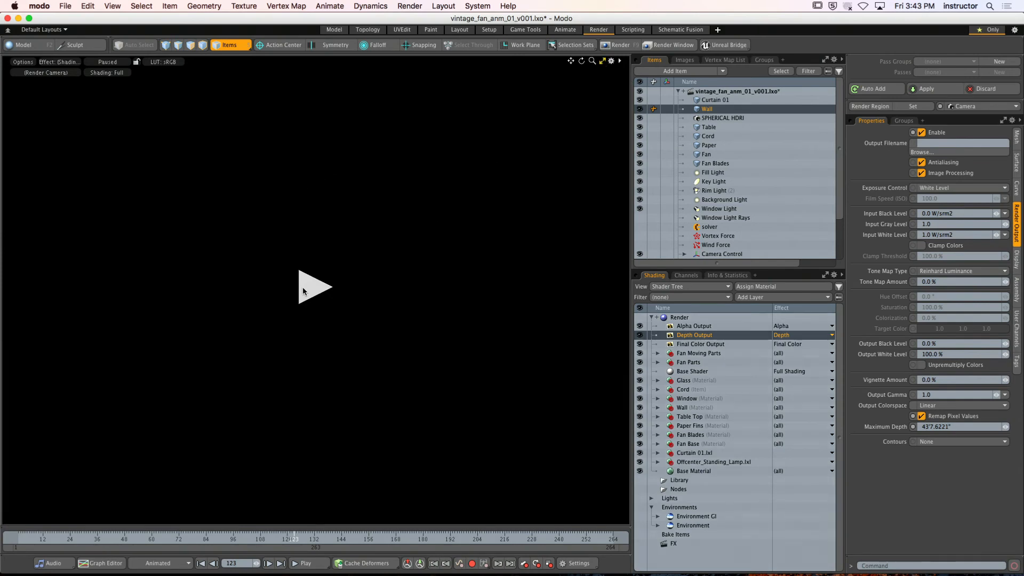
left_click(323, 288)
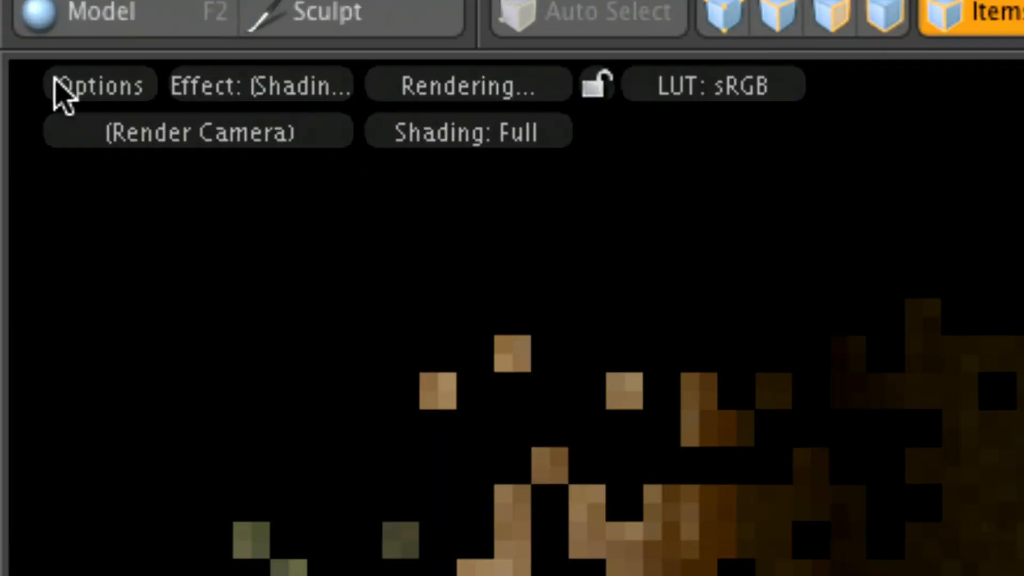
left_click(278, 85)
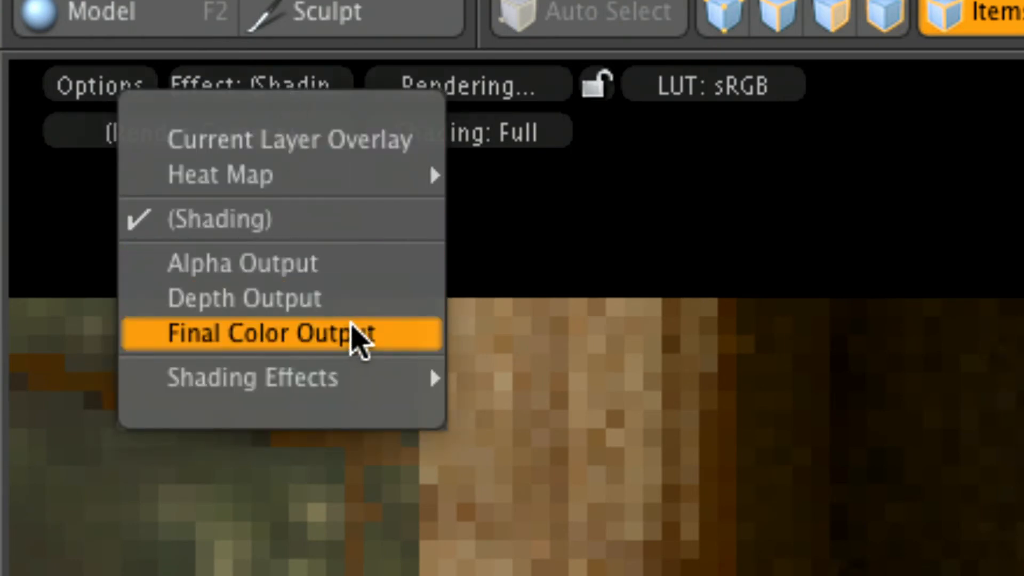
left_click(326, 290)
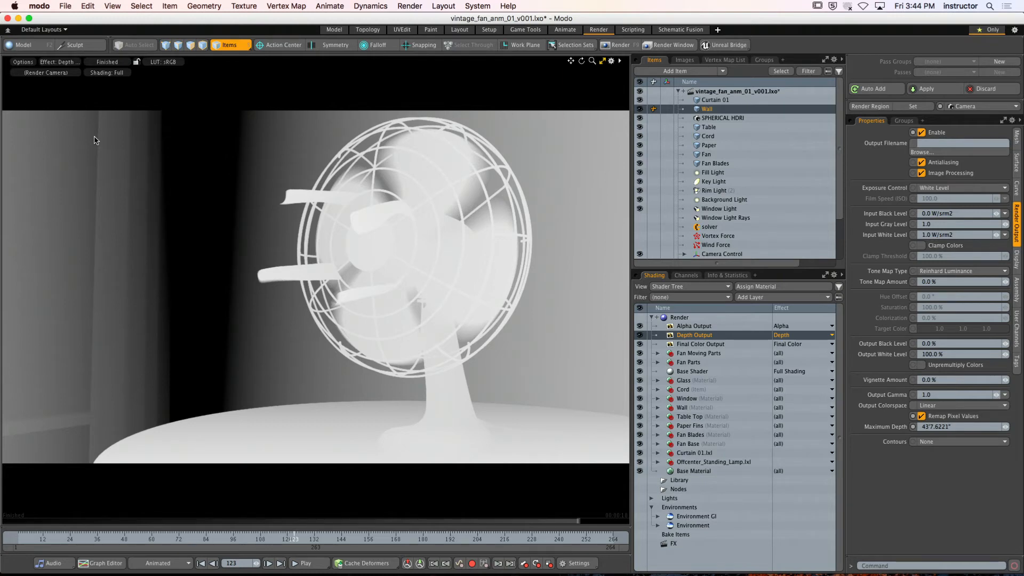
Compare the depth preview without Remap Pixel Values, re-enable the option and set Maximum Depth to 44'3"
left_click(926, 418)
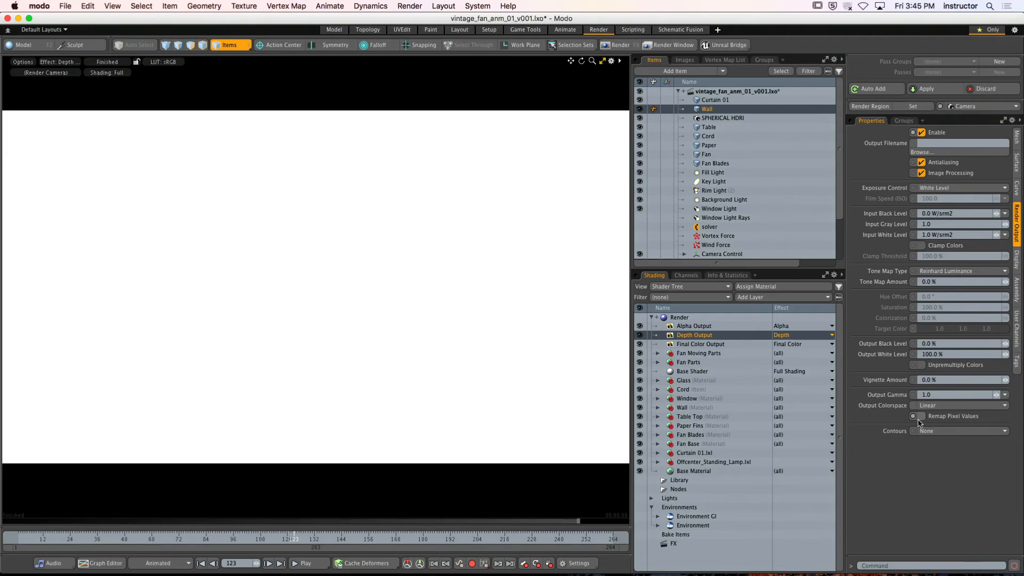
left_click(921, 416)
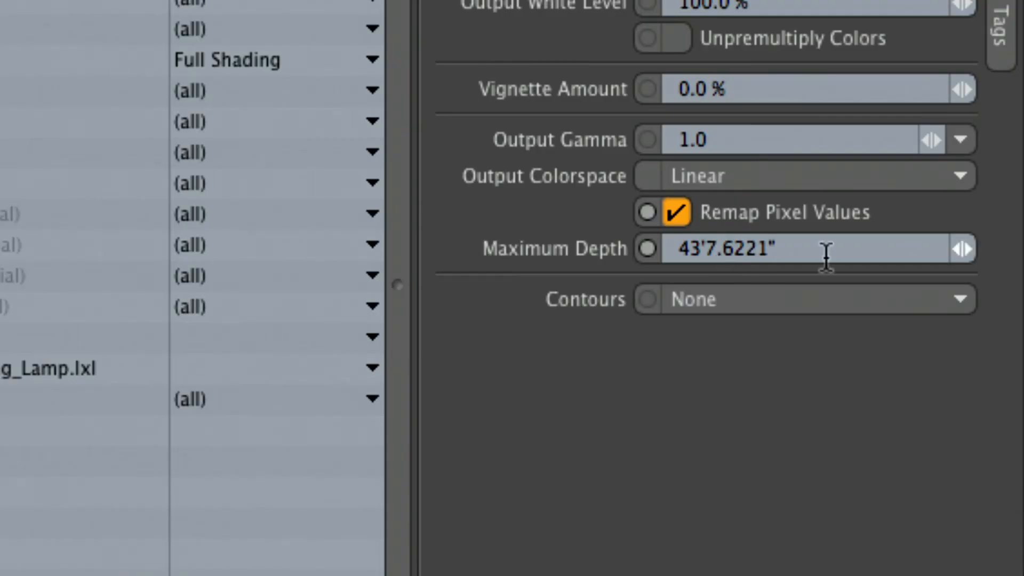
left_click(965, 429)
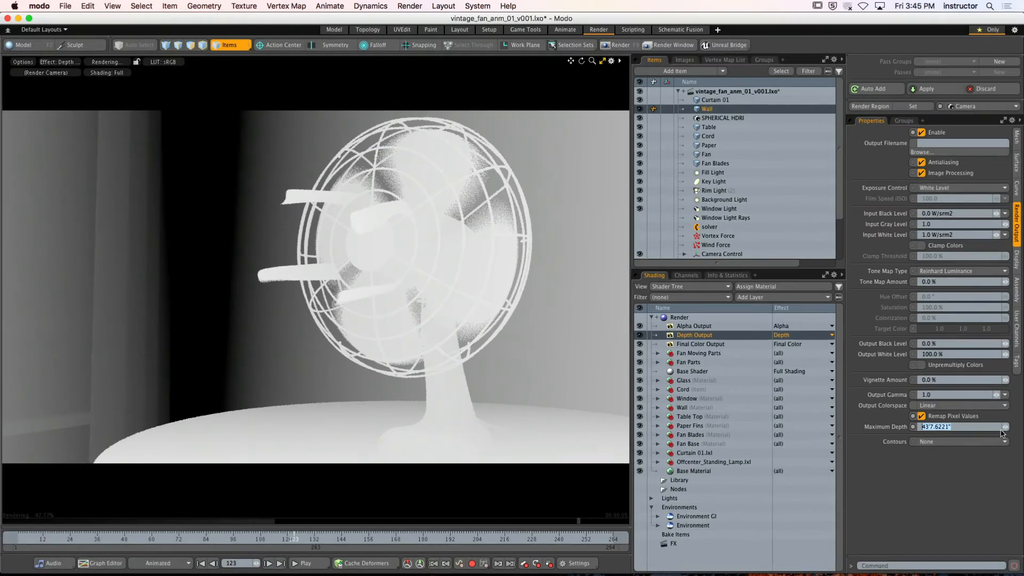
left_click_drag(998, 374, 992, 374)
mouse_move(999, 427)
left_mouse_down()
mouse_move(980, 427)
mouse_move(1015, 427)
mouse_move(1003, 426)
left_mouse_up()
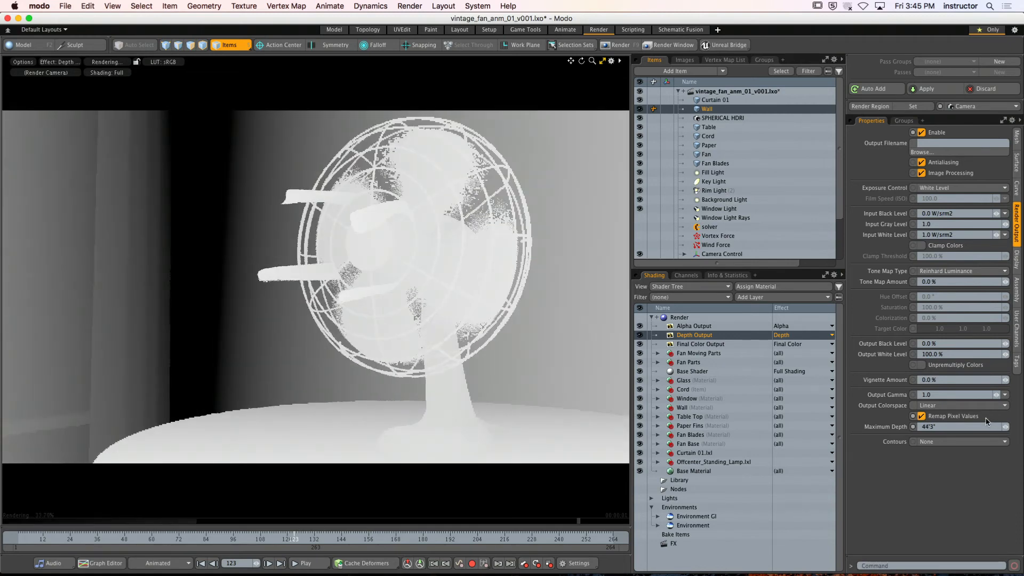
Restore the split viewport layout, switch the 3D view to Top and select the render camera
left_click(603, 62)
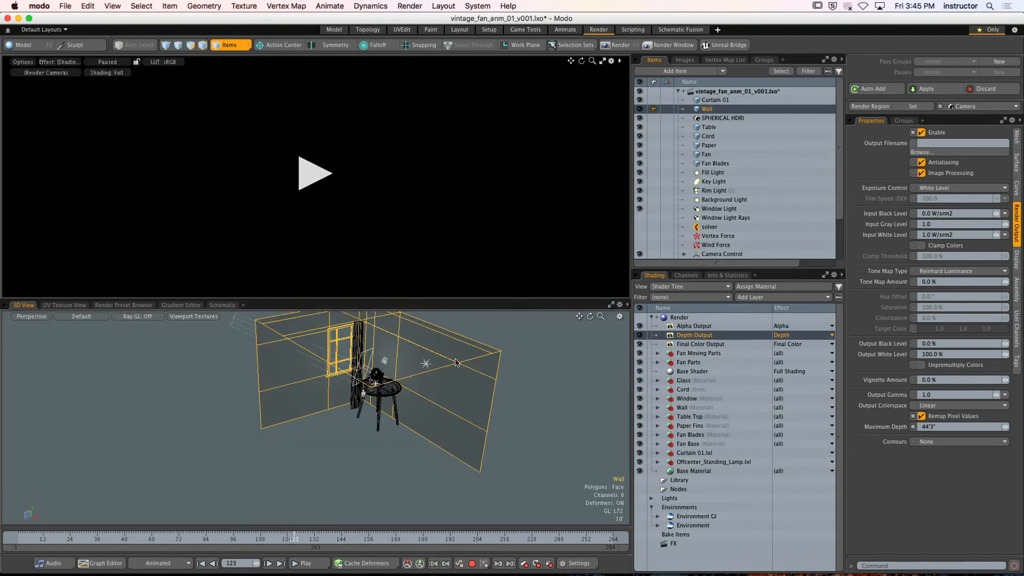
left_click_drag(369, 384, 400, 414, "alt")
key("ctrl+space")
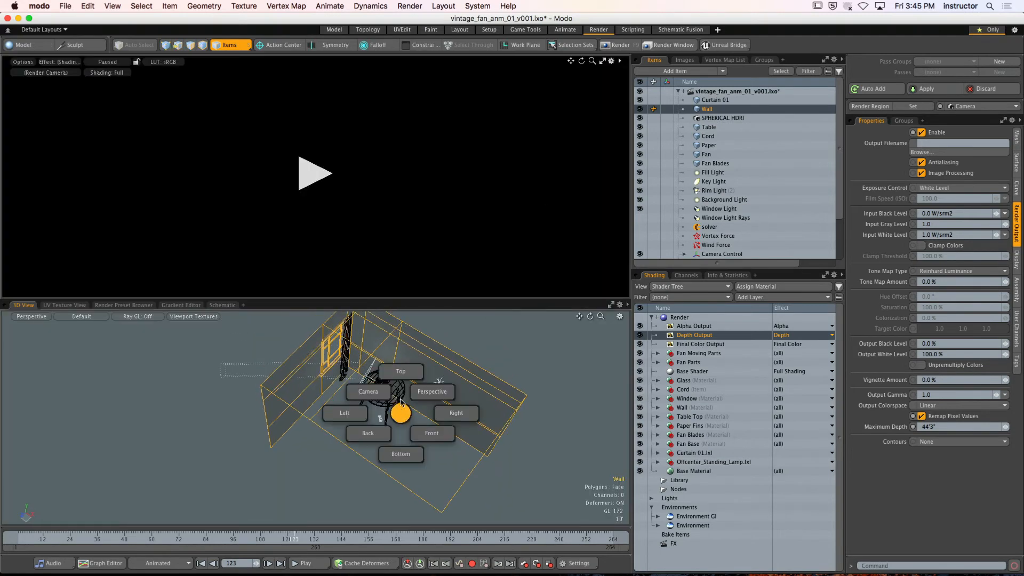
left_click(400, 372)
left_click_drag(404, 378, 426, 401, "alt+shift")
mouse_move(427, 401)
left_mouse_down("ctrl+alt")
mouse_move(442, 404)
mouse_move(421, 406)
left_mouse_up("ctrl+alt")
left_click_drag(421, 406, 417, 421, "alt+shift")
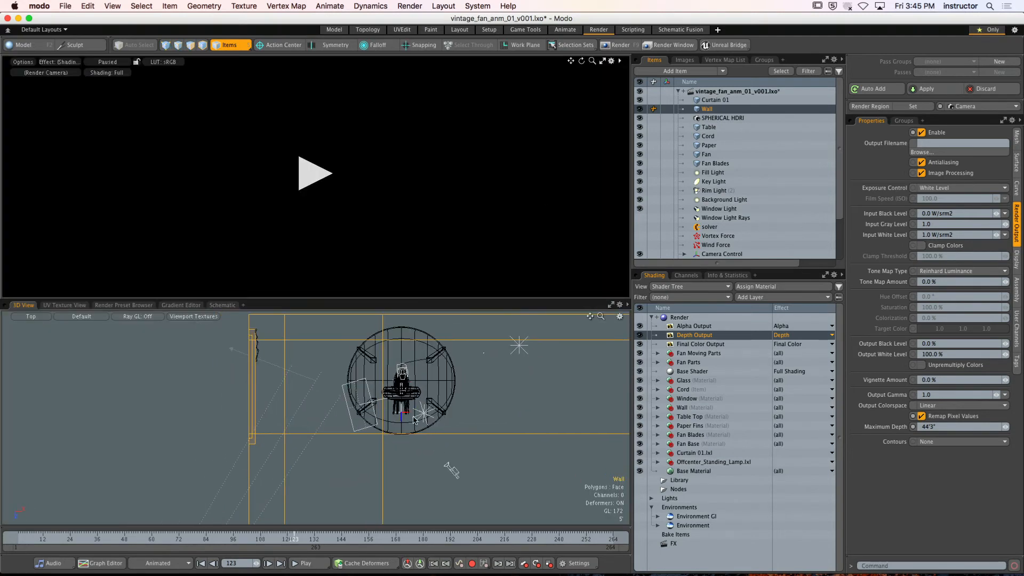
left_click(169, 364)
left_click_drag(341, 369, 314, 359, "alt+shift")
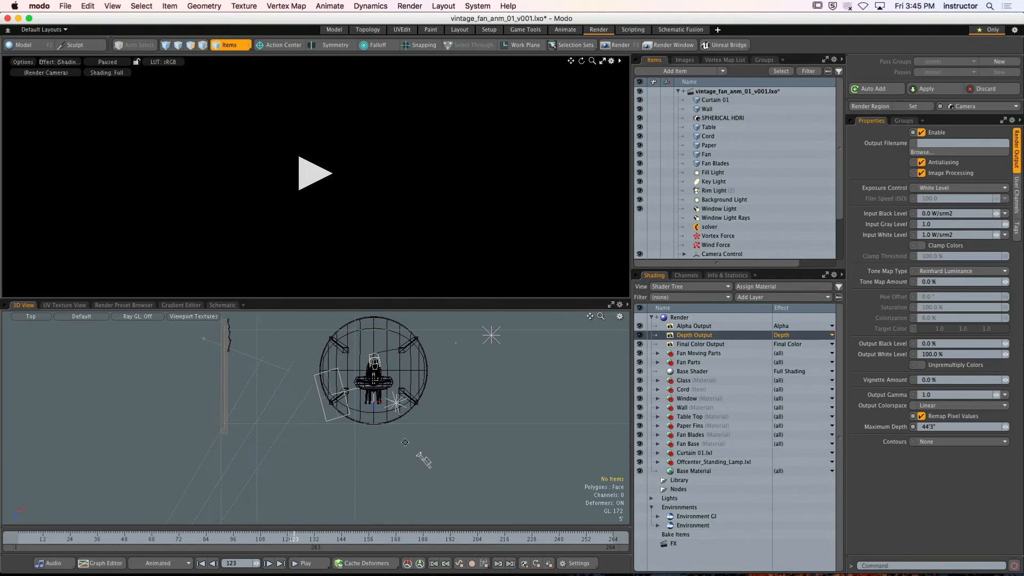
left_click(425, 462)
left_click_drag(427, 474, 480, 507, "alt+shift")
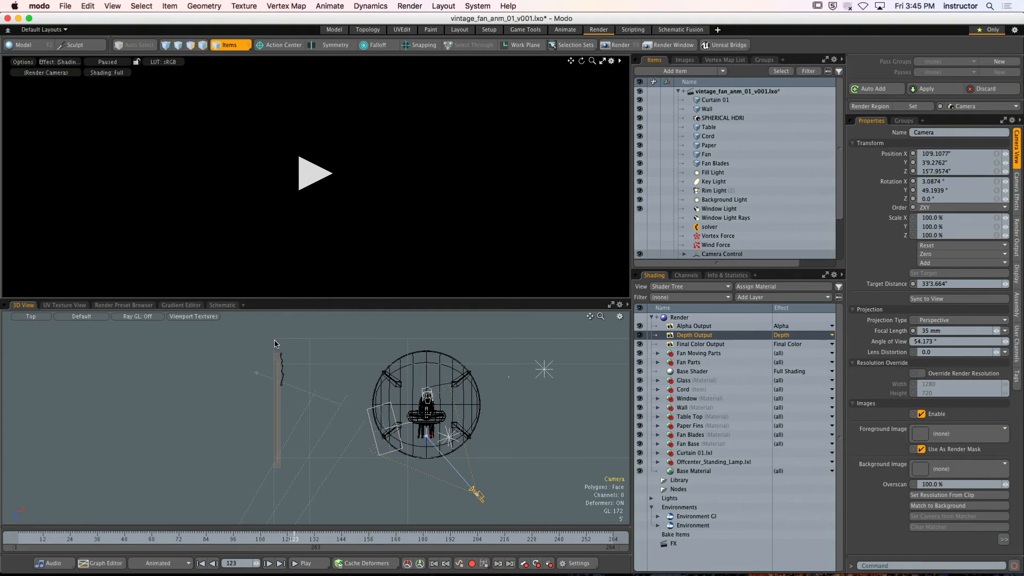
Measure the distance from the room's far corner to the camera with the Ruler Tool, with snapping turned off
left_click(113, 6)
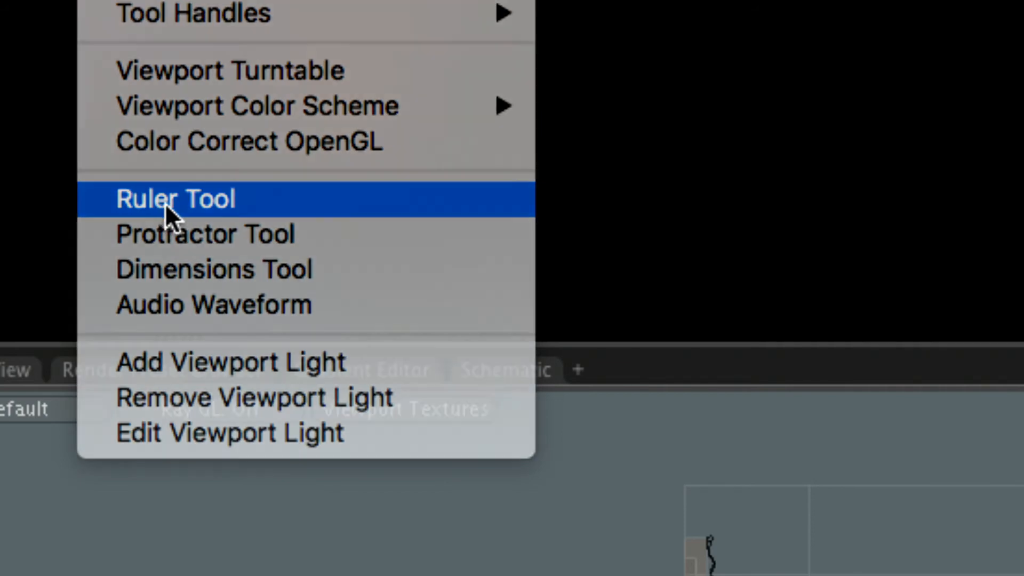
left_click(160, 201)
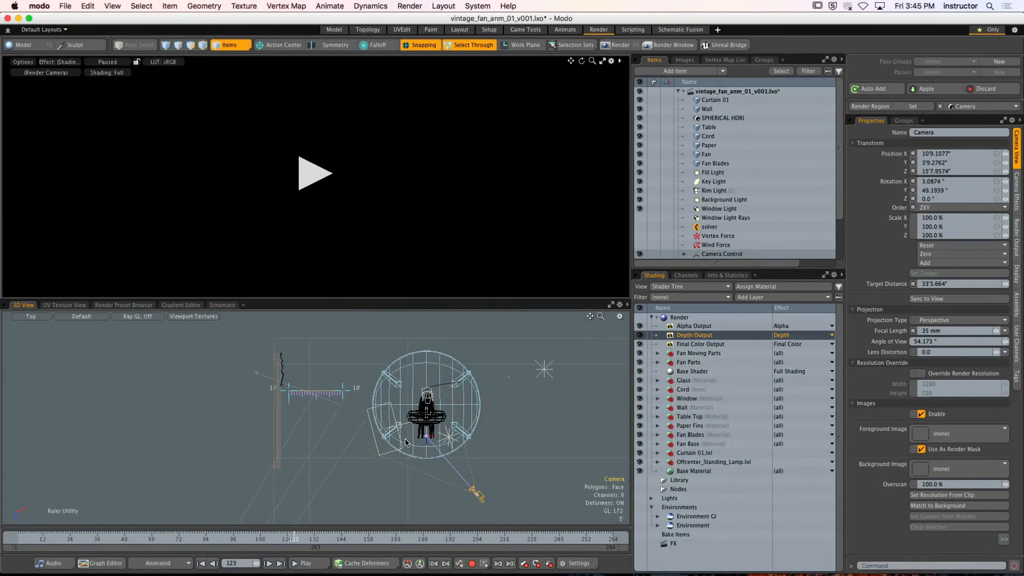
scroll(343, 420, "up", 5)
left_click_drag(267, 374, 413, 509, "alt+shift")
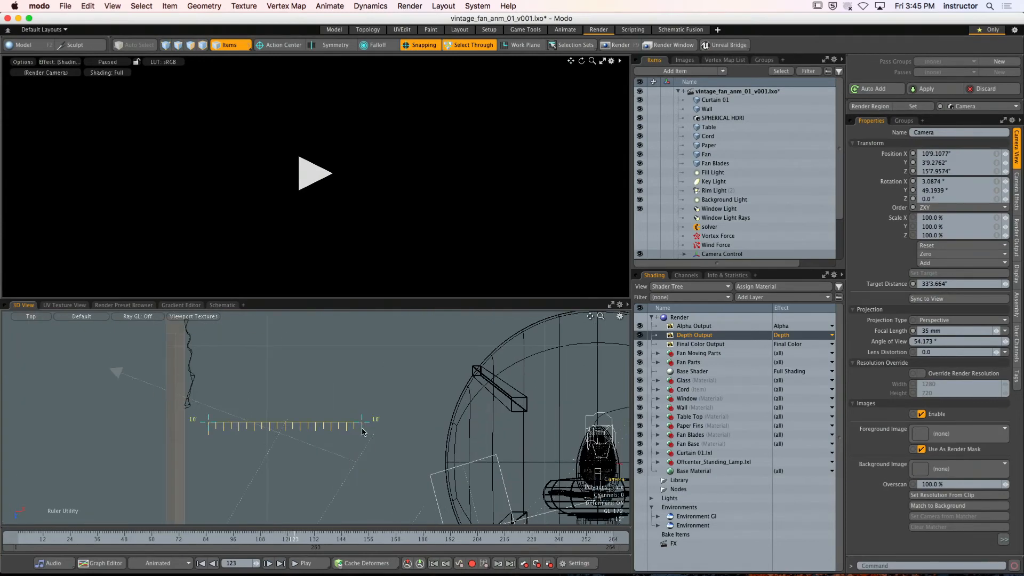
left_click_drag(367, 422, 528, 422)
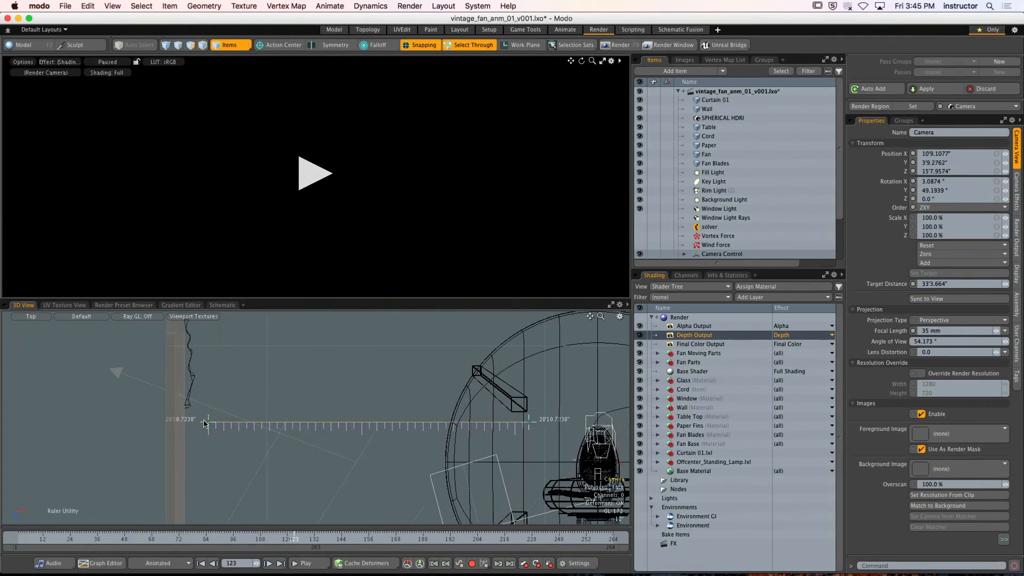
left_click_drag(208, 422, 227, 373)
key("x")
scroll(227, 373, "down", 3)
left_click_drag(463, 511, 326, 401, "alt+shift")
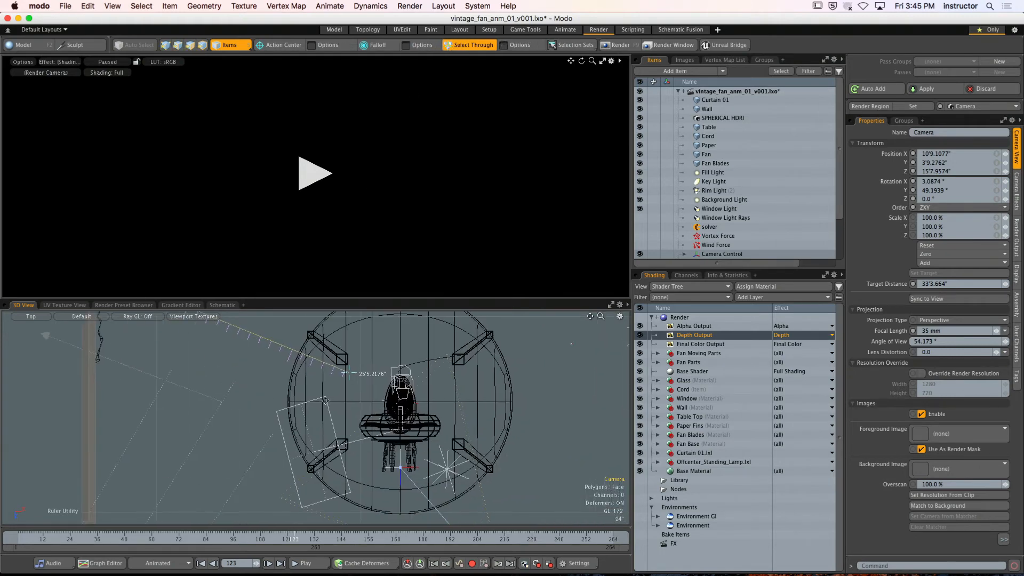
left_click_drag(350, 368, 430, 480)
scroll(404, 468, "down", 2)
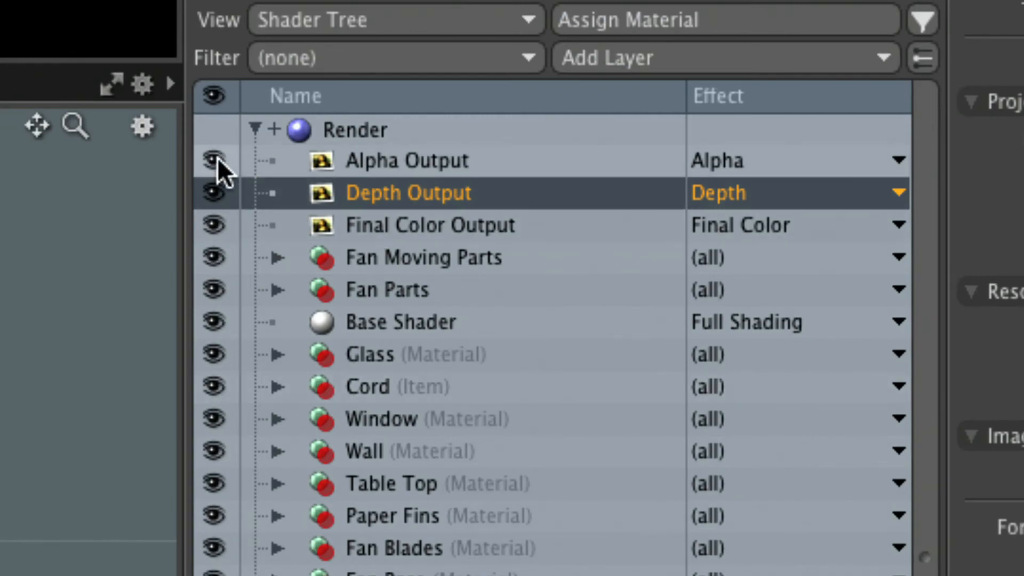
Disable Alpha Output and Final Color Output in the Shader Tree and open Depth Output's Maximum Depth value for editing
left_click(214, 160)
left_click(214, 225)
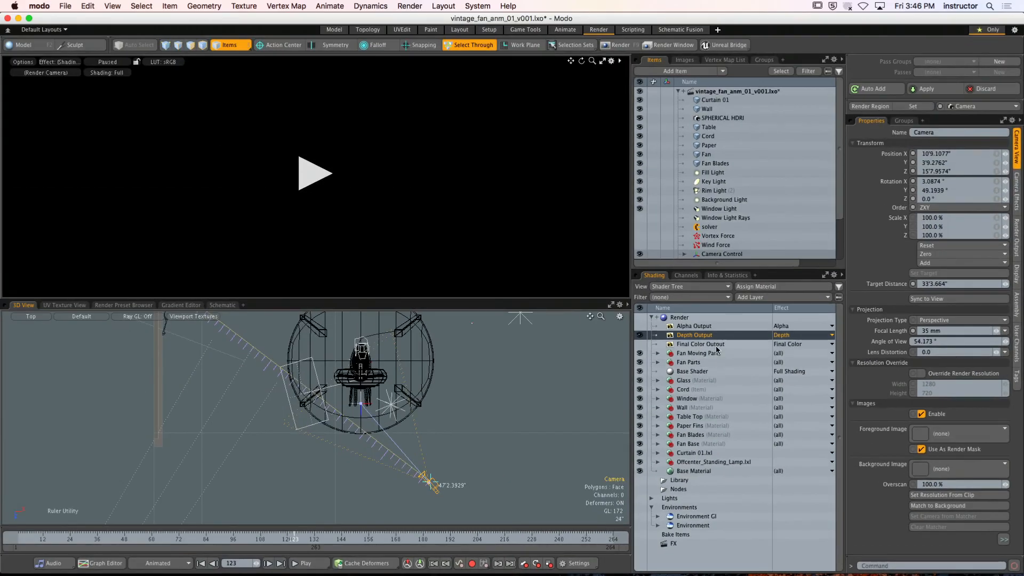
left_click(558, 254)
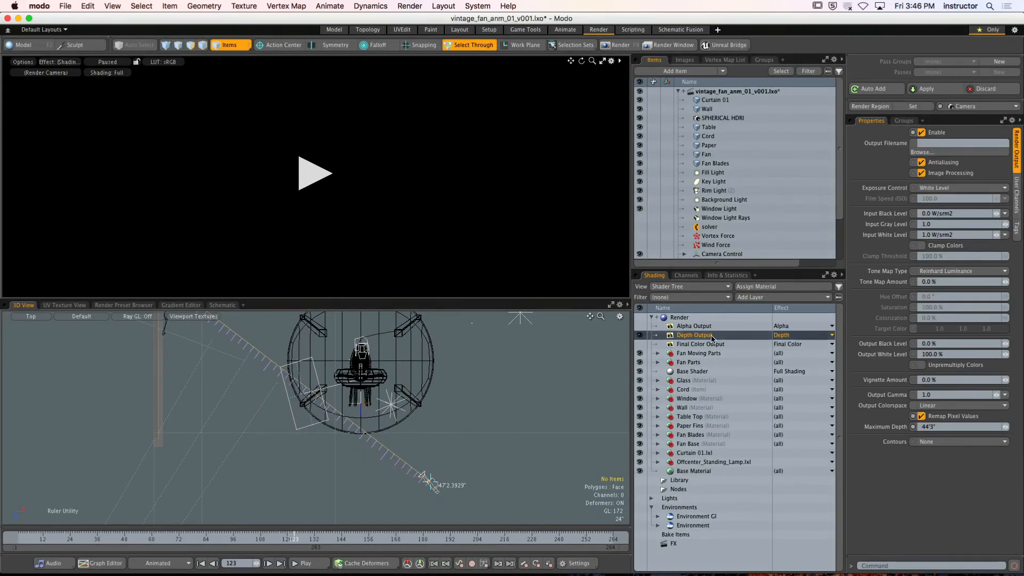
left_click(930, 427)
Turn off the Ruler Tool and resume the depth render preview
left_click(311, 213)
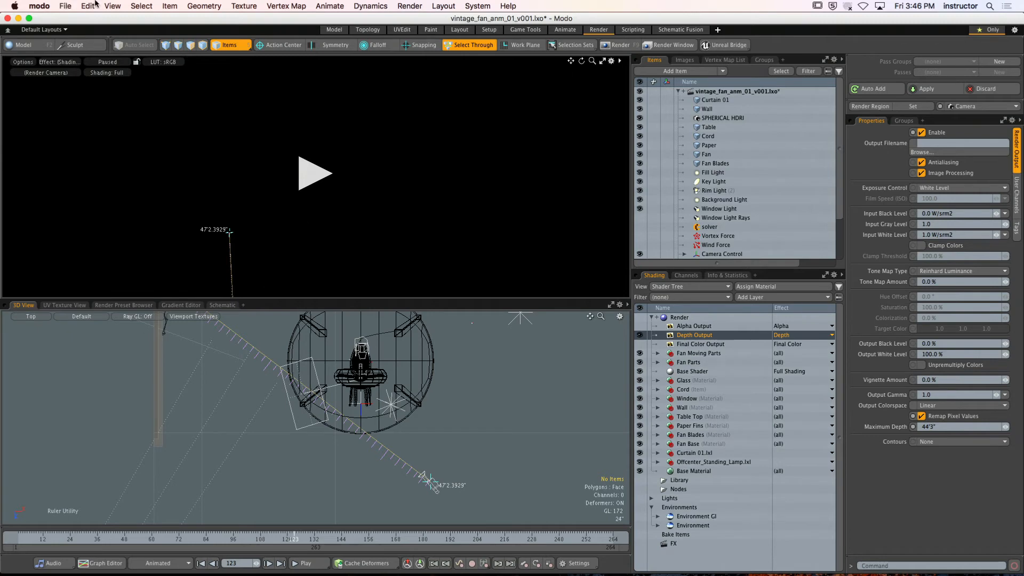
left_click(112, 6)
left_click(128, 256)
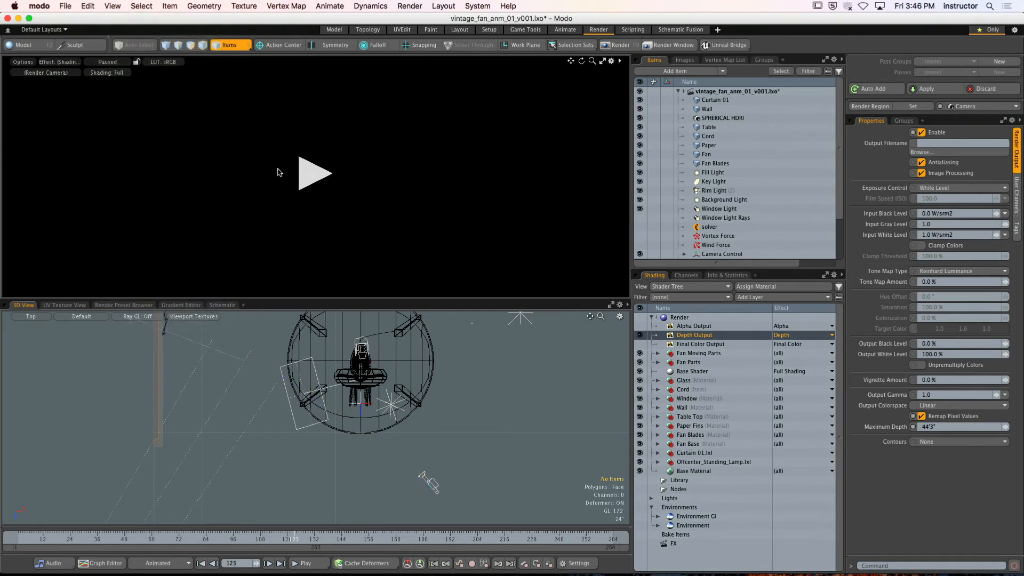
left_click(307, 173)
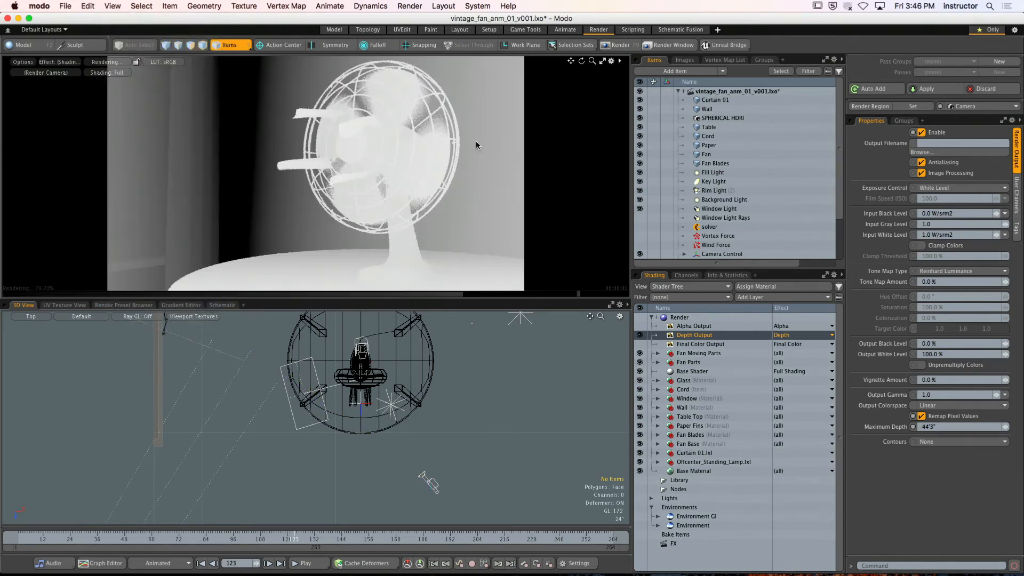
Render the current frame's depth pass from the render camera
left_click(606, 47)
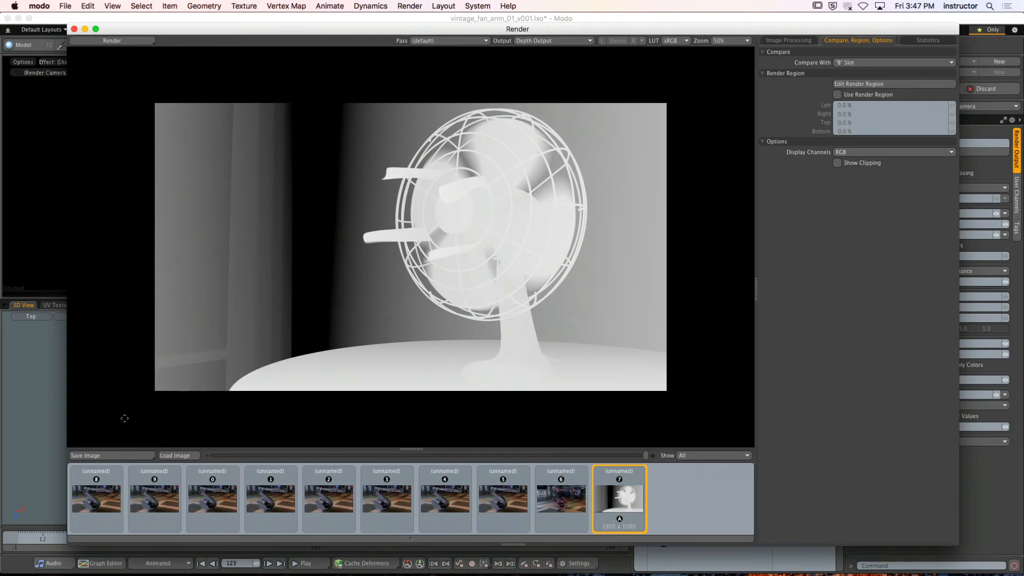
left_click_drag(212, 30, 213, 13)
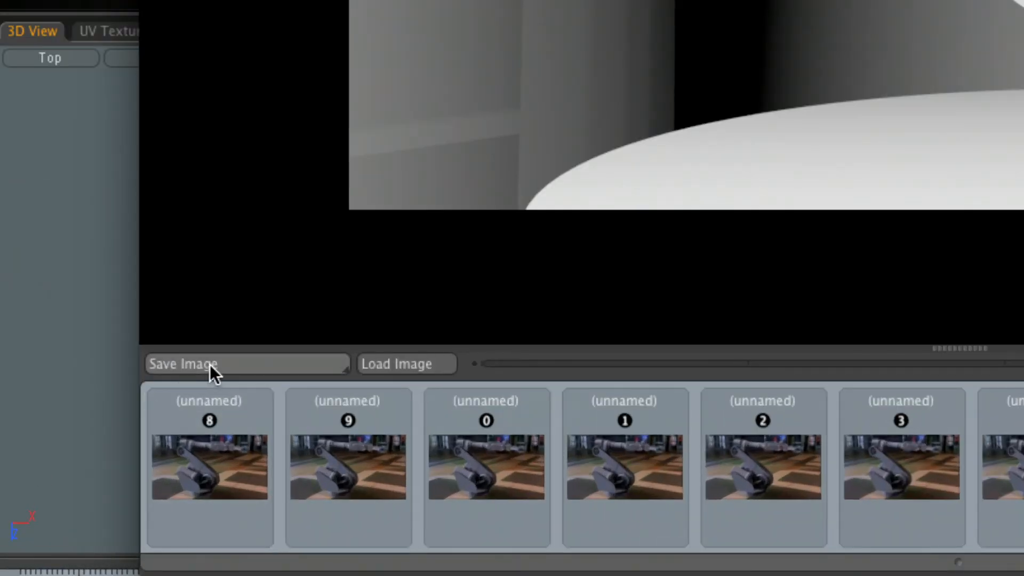
Review the file formats offered for saving the rendered depth image, cancel the save and close the Render window
left_click(238, 369)
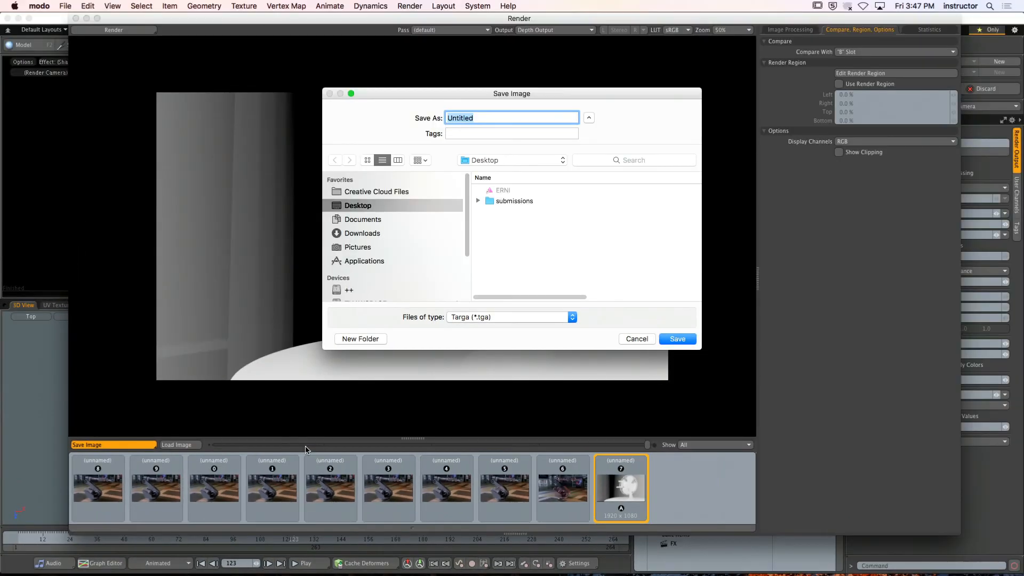
left_click(493, 318)
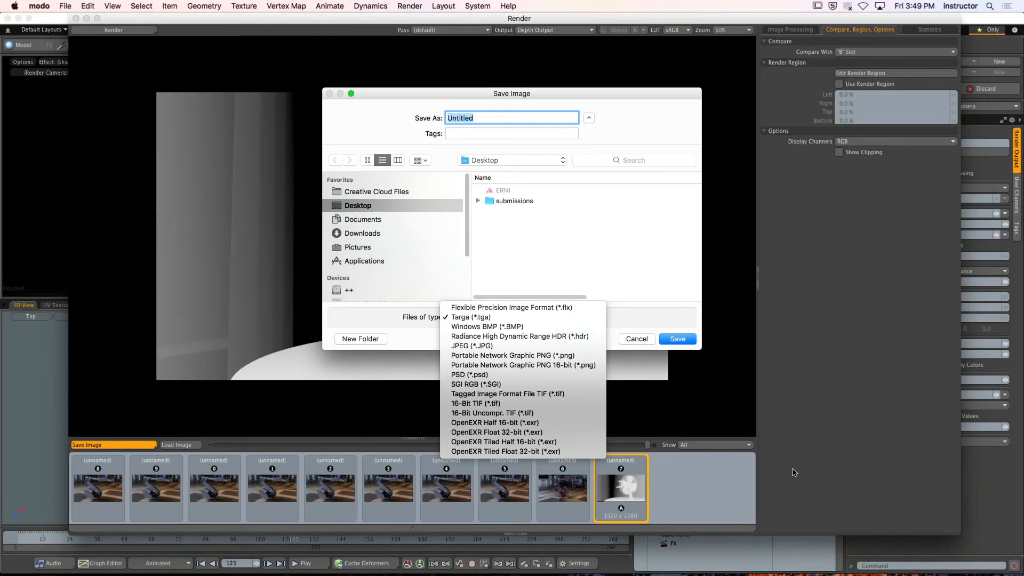
left_click(793, 471)
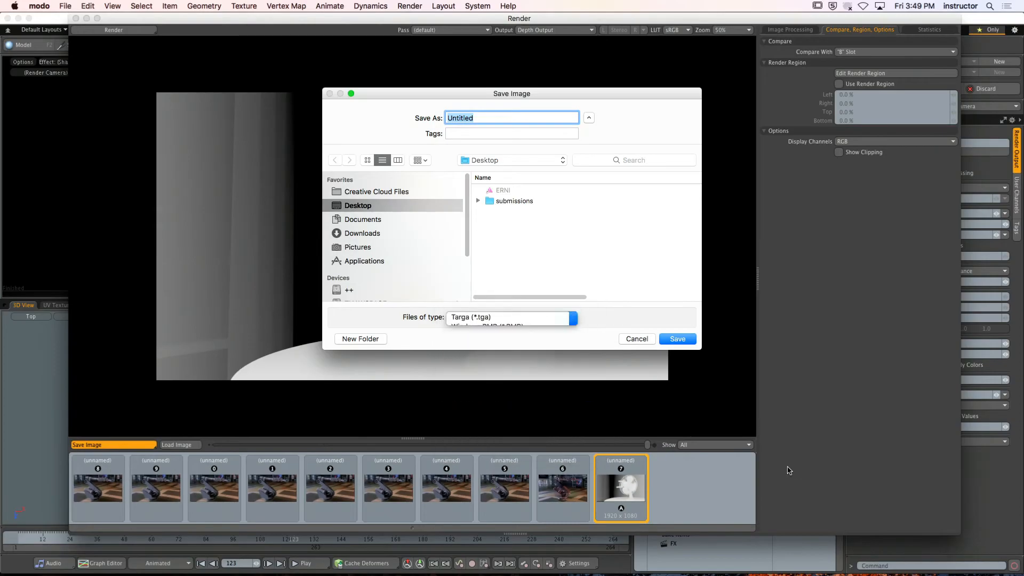
left_click(647, 339)
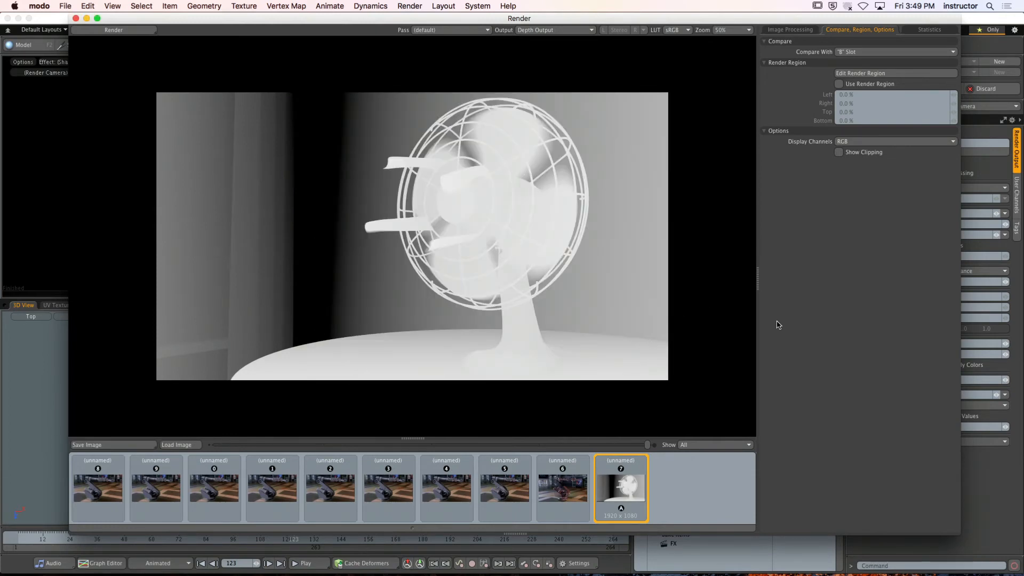
left_click_drag(559, 17, 536, 22)
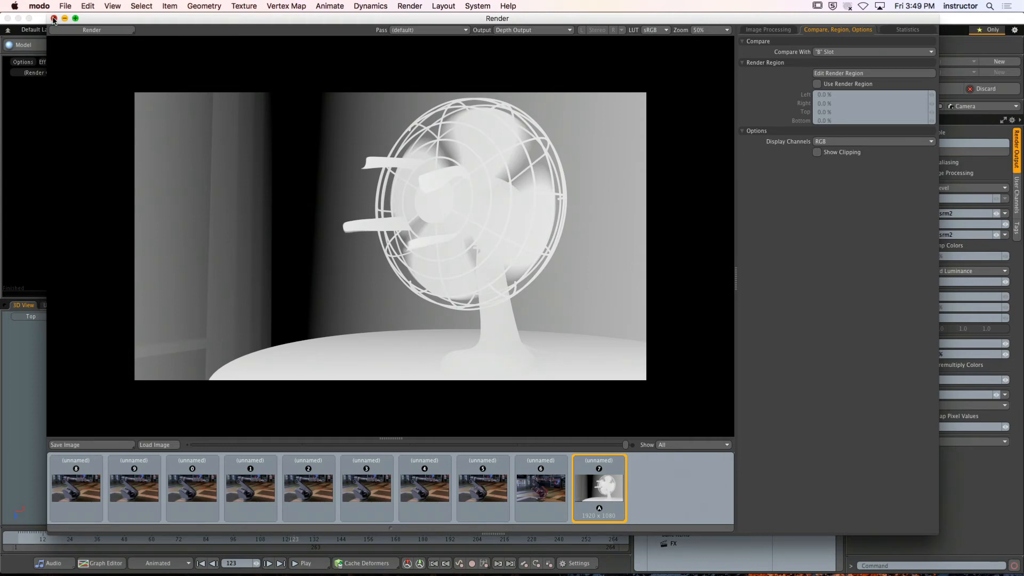
left_click(53, 20)
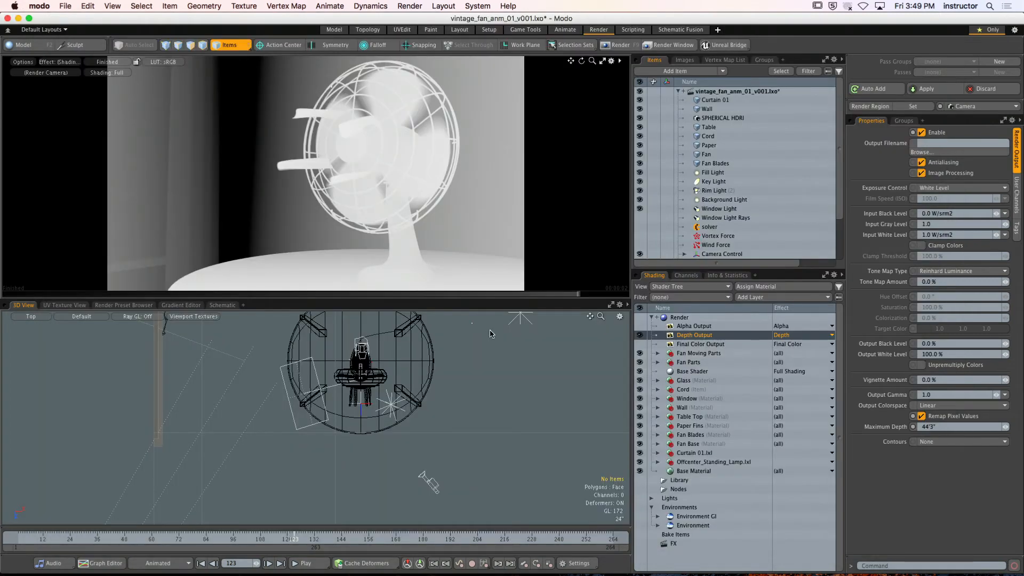
Switch the active render output from Depth to Alpha and open vintage_fan_anm_01_v001_fan_matte.lxo from the VINTAGE_FAN folder in Finder
left_click(639, 343)
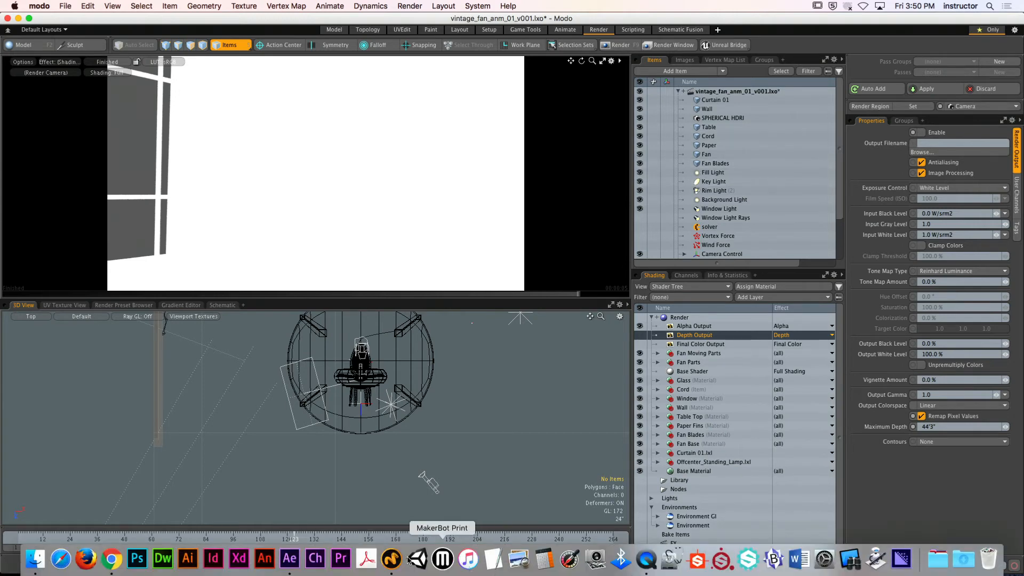
left_click(35, 559)
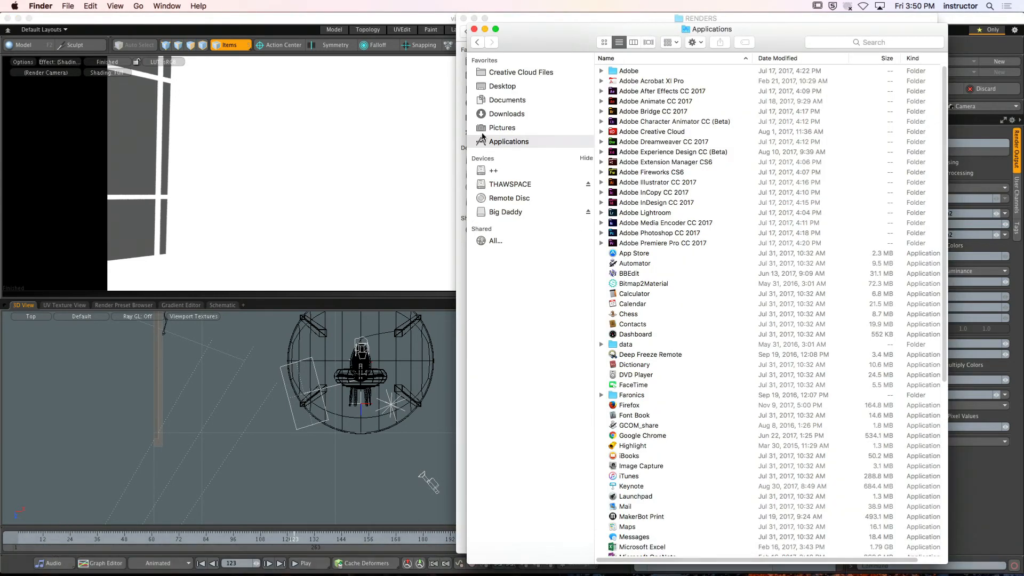
left_click(474, 29)
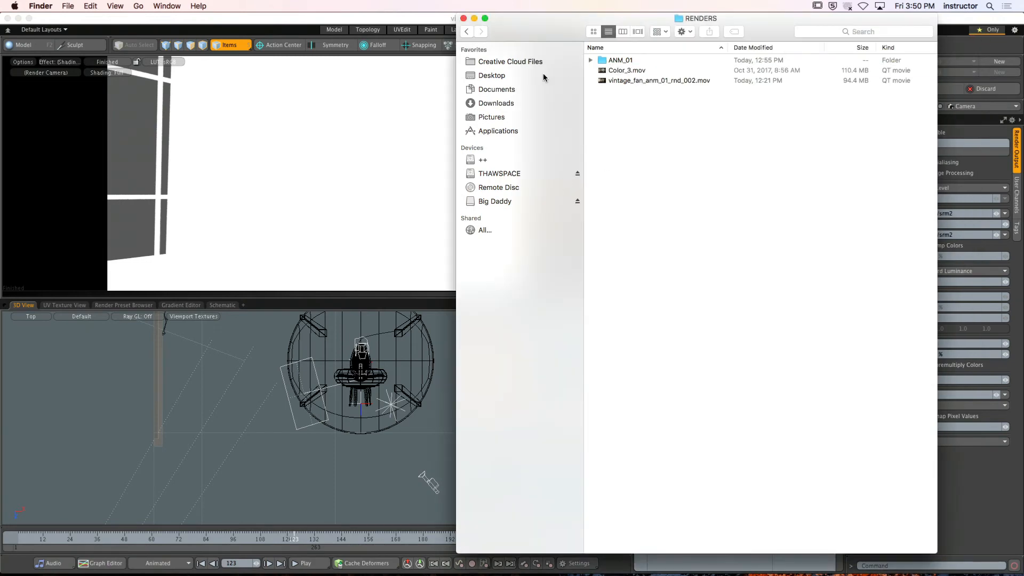
left_click(466, 31)
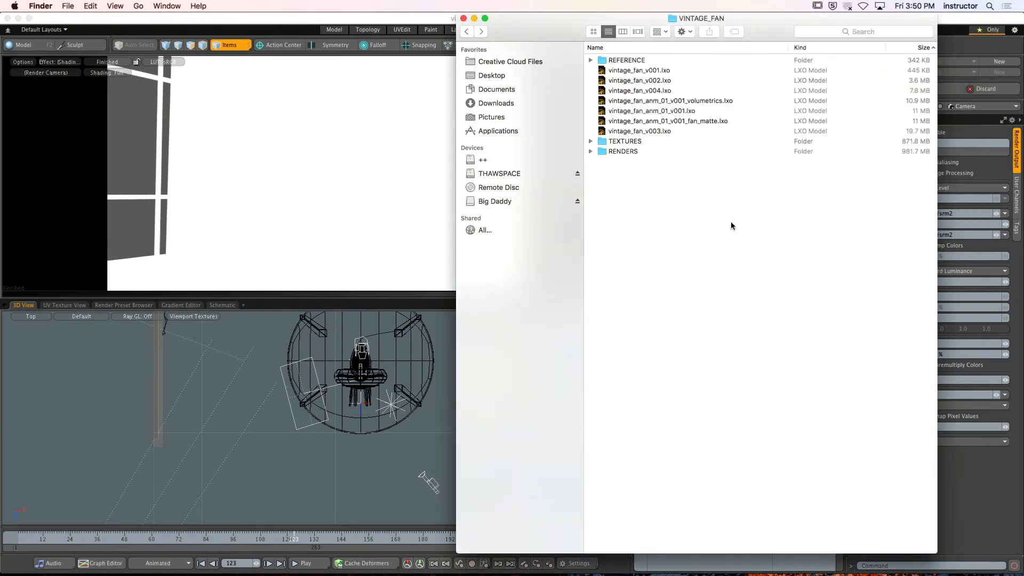
double_click(719, 124)
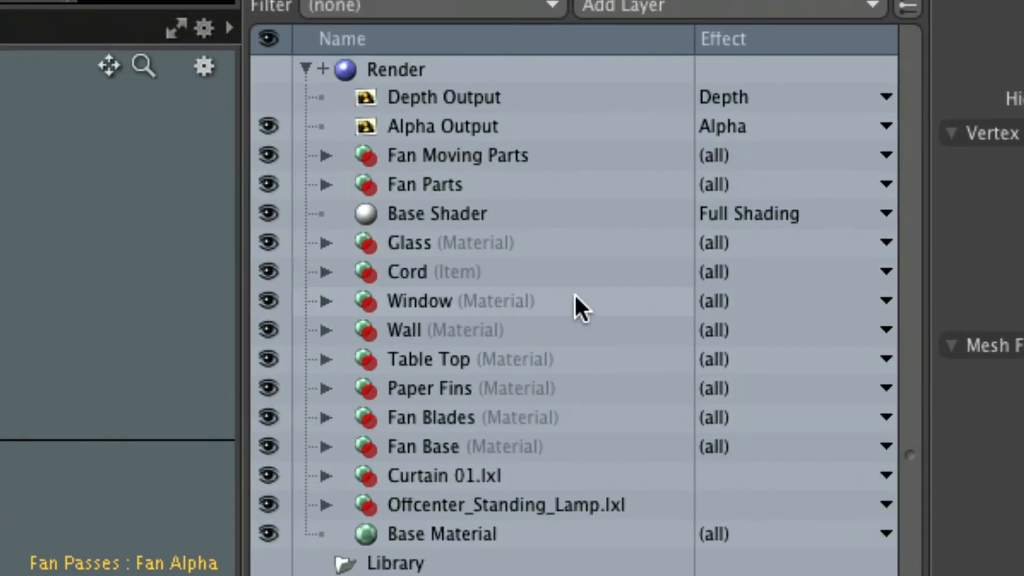
Expand the Fan Parts and Fan Moving Parts groups in the Shader Tree
left_click(443, 184)
left_click(333, 187)
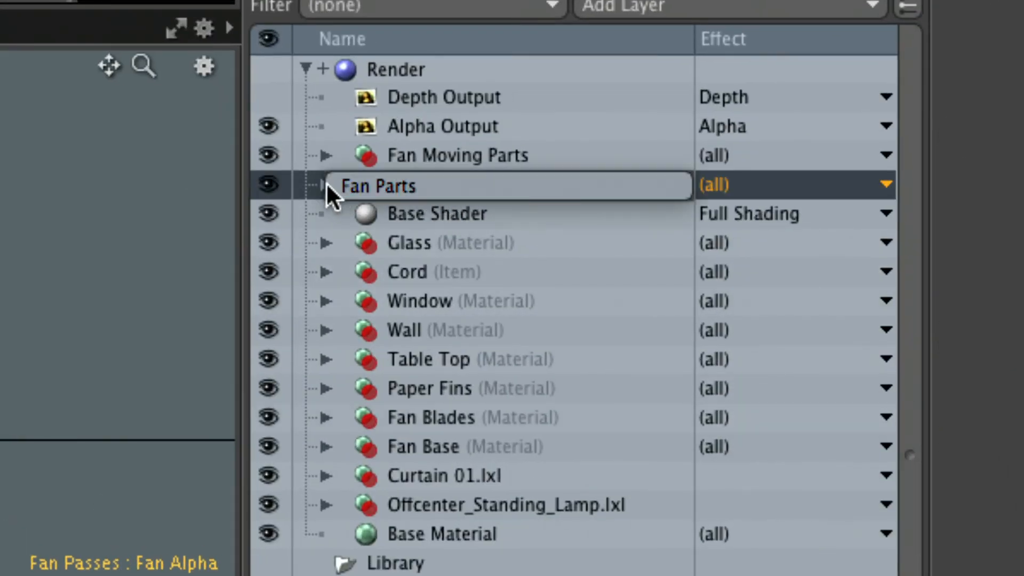
left_click(353, 279)
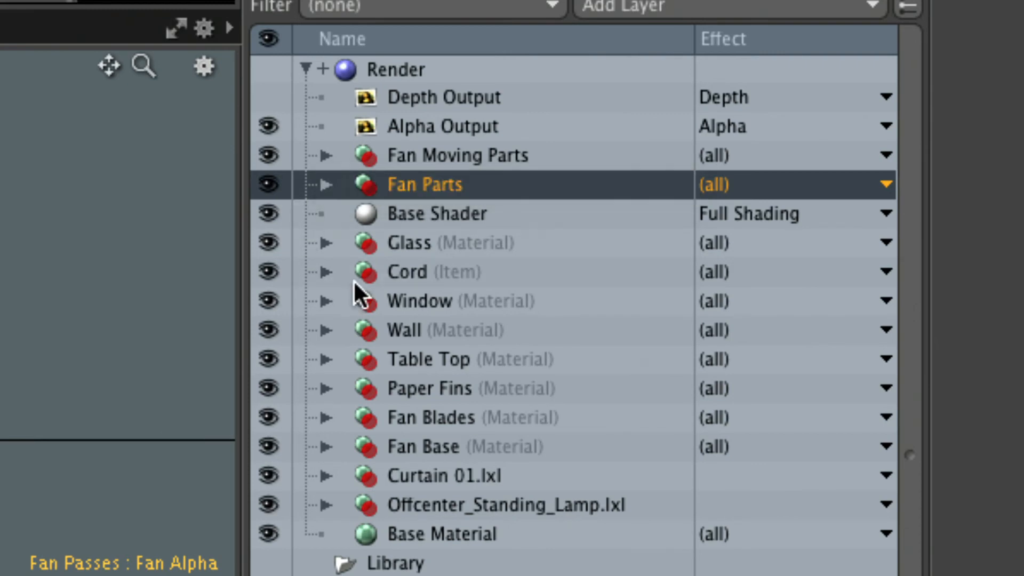
left_click(324, 184)
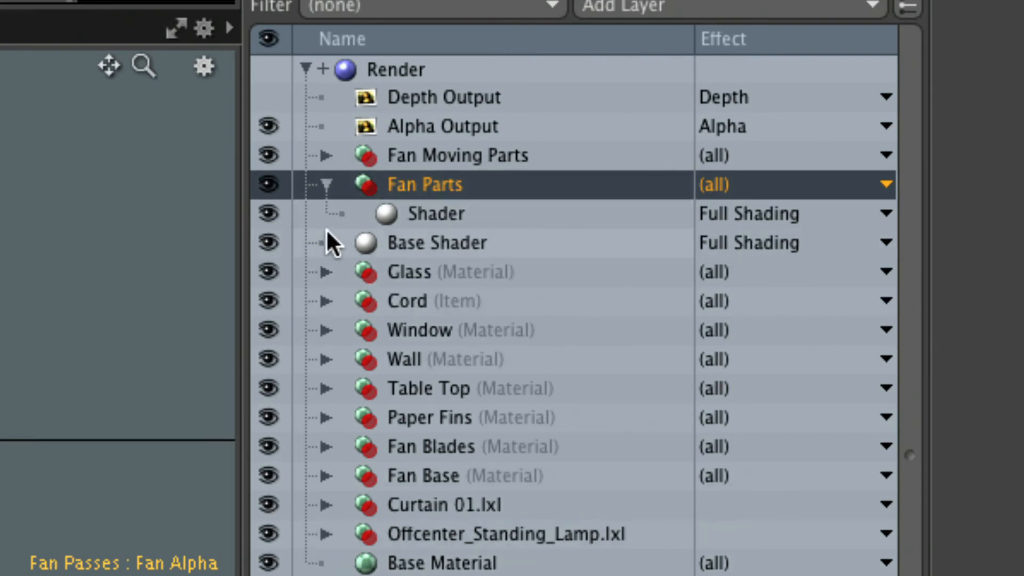
left_click(324, 154)
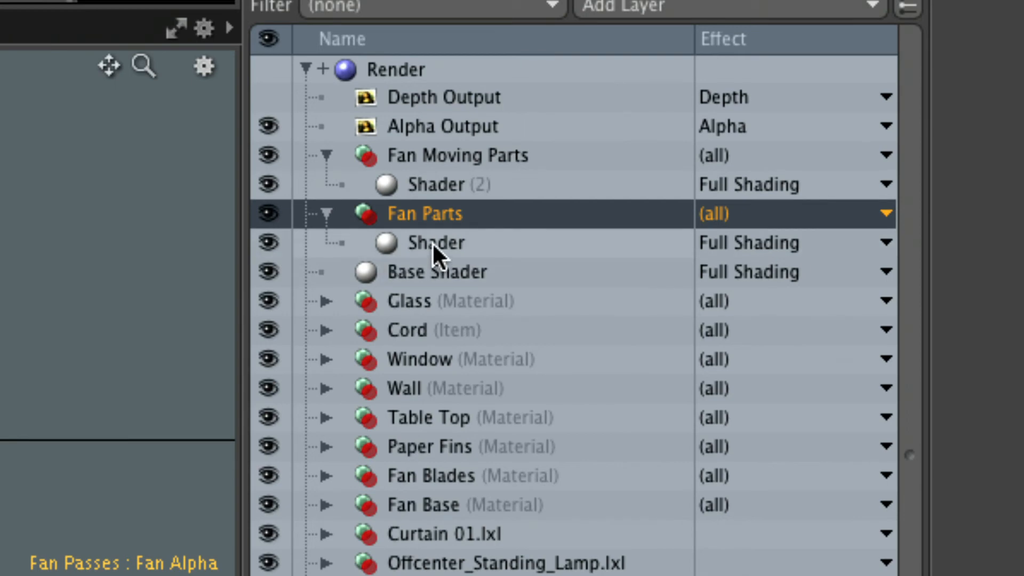
Examine the settings of the Fan Moving Parts group and its shader, the Fan Parts group and the Base Shader
left_click(453, 156)
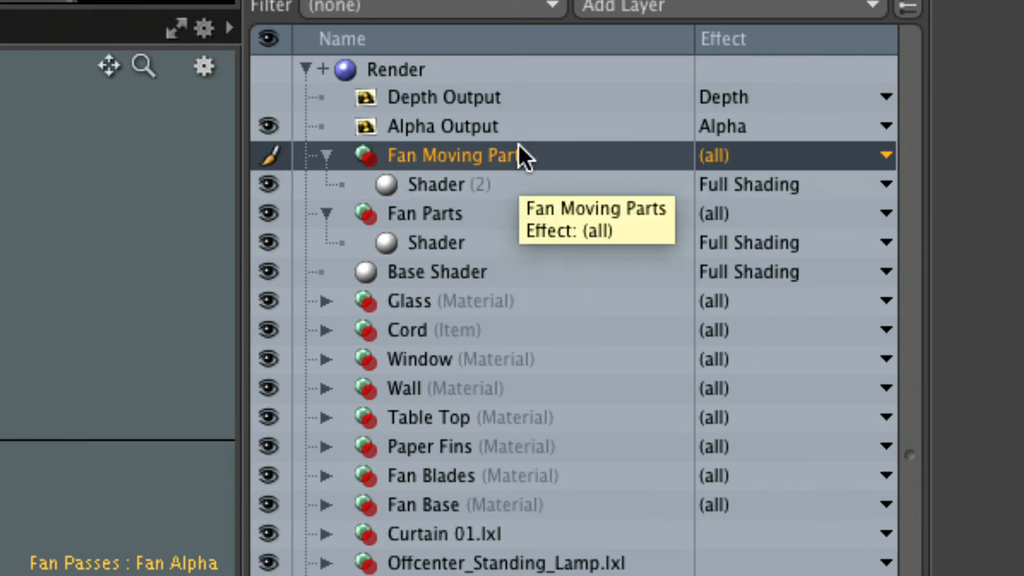
left_click(436, 186)
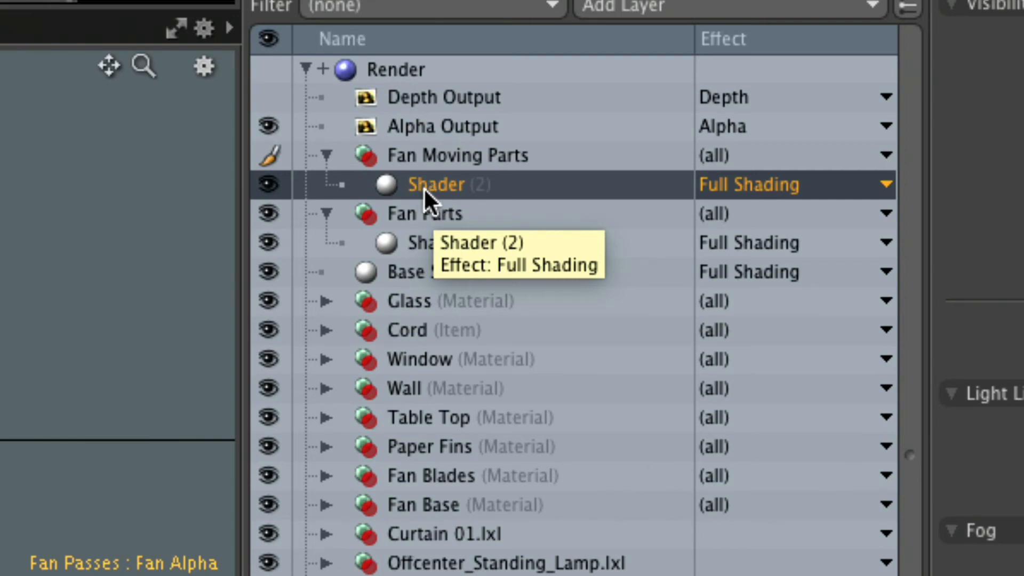
left_click(439, 218)
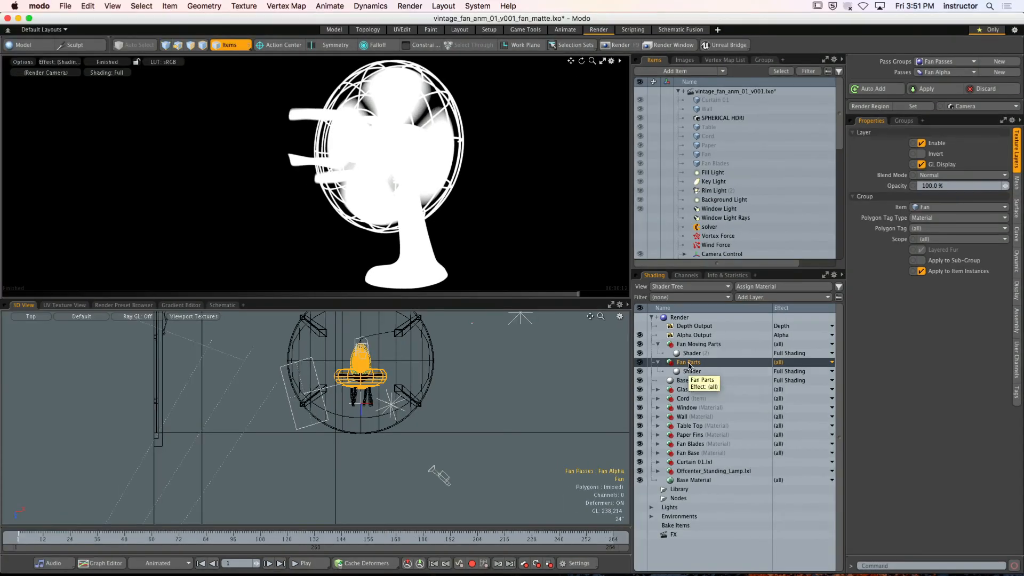
left_click(695, 381)
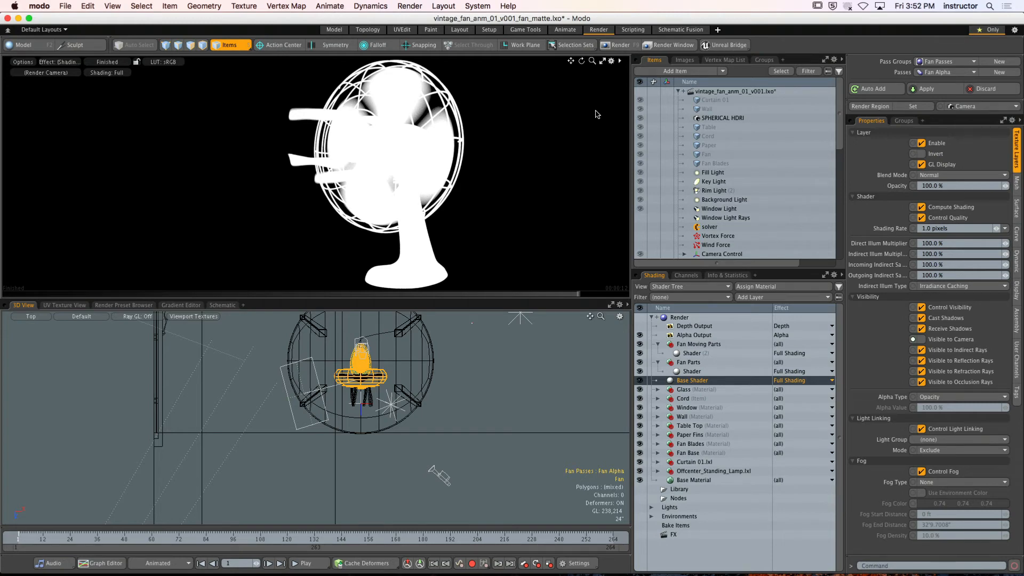
Render the fan's alpha matte at frame 1 and close the Render window
left_click(618, 45)
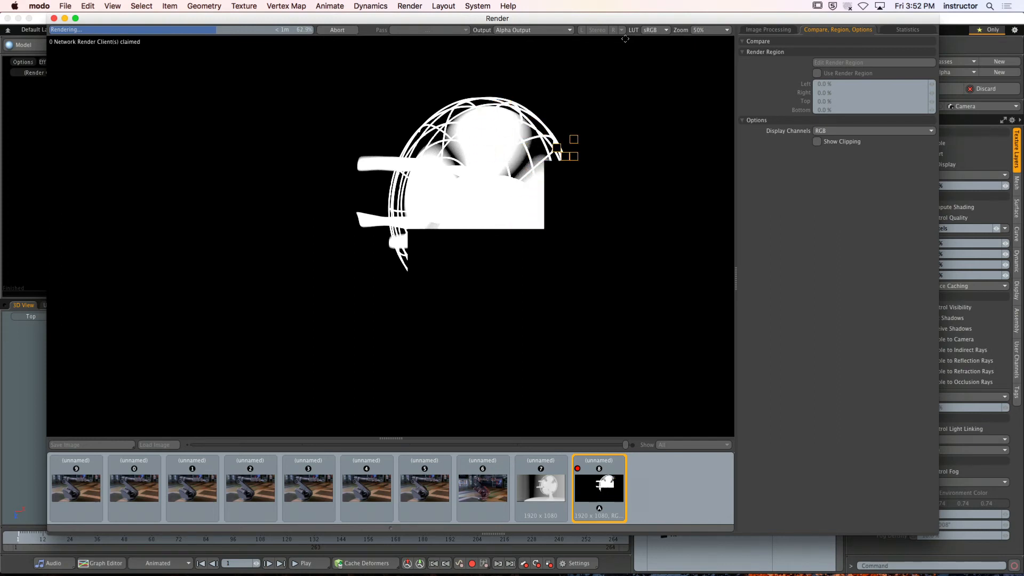
left_click(345, 32)
left_click(602, 155)
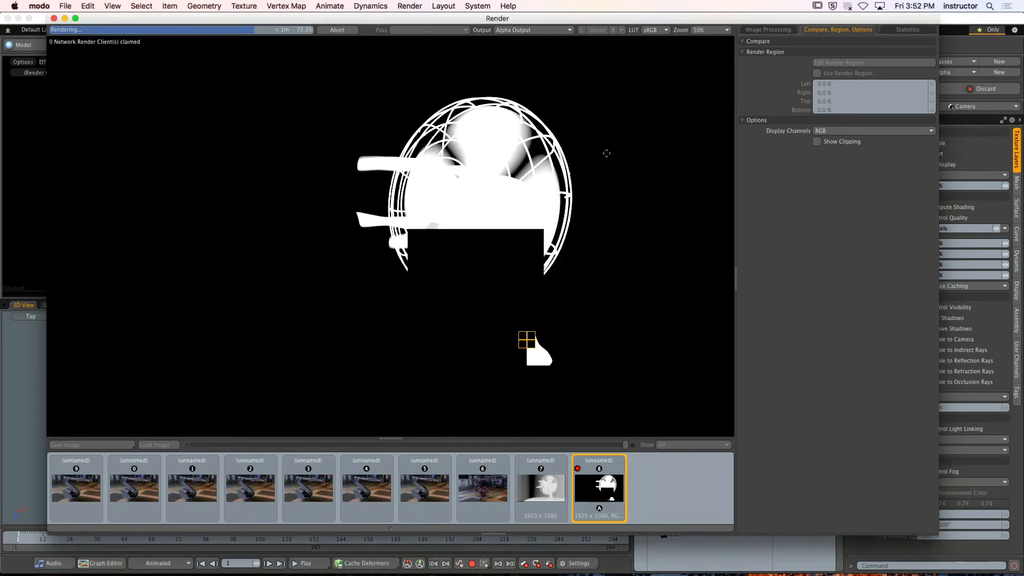
left_click(54, 18)
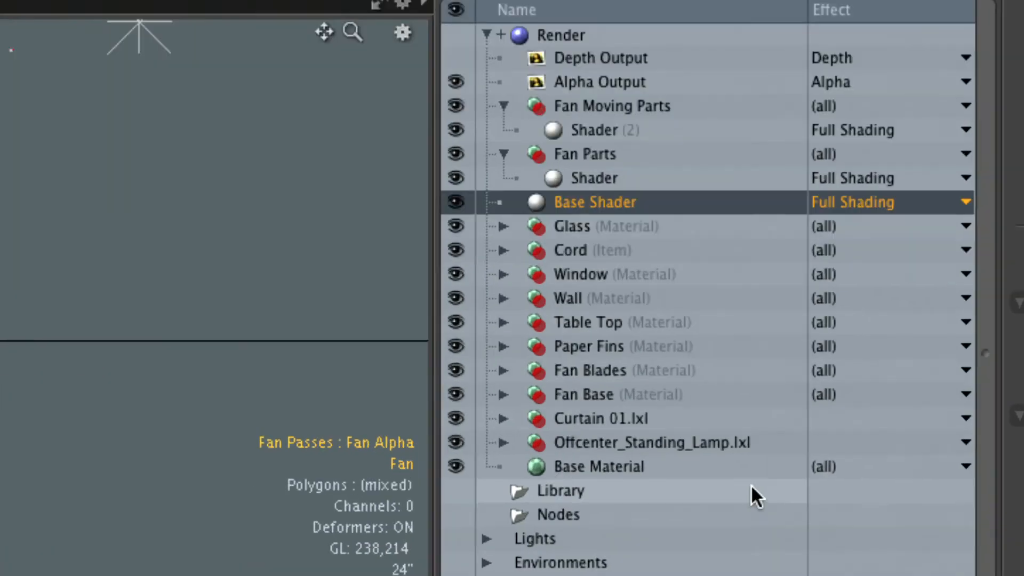
Collapse the Fan Moving Parts and Fan Parts groups and look at each group's settings
left_click(603, 85)
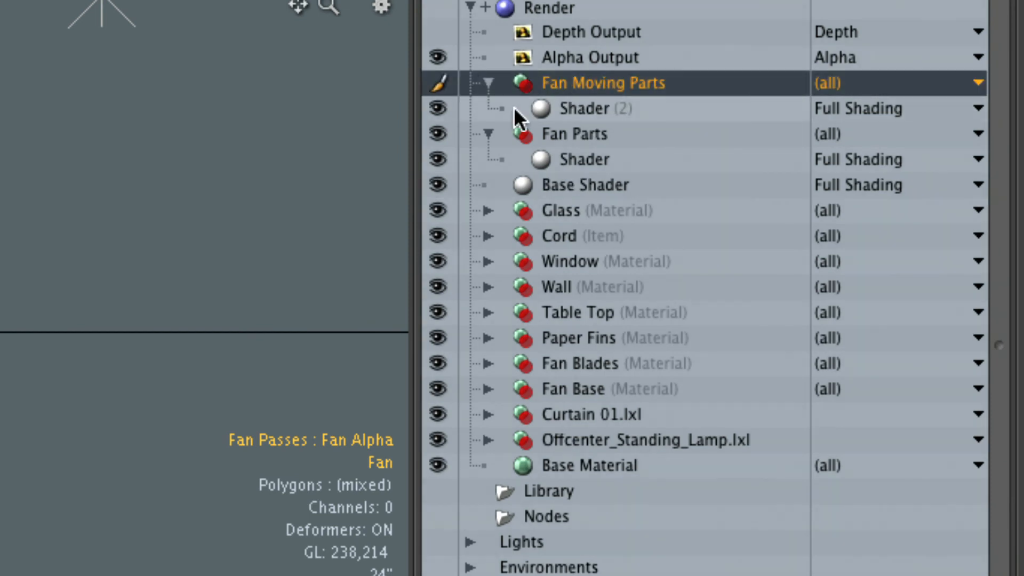
left_click(488, 83)
left_click(489, 107)
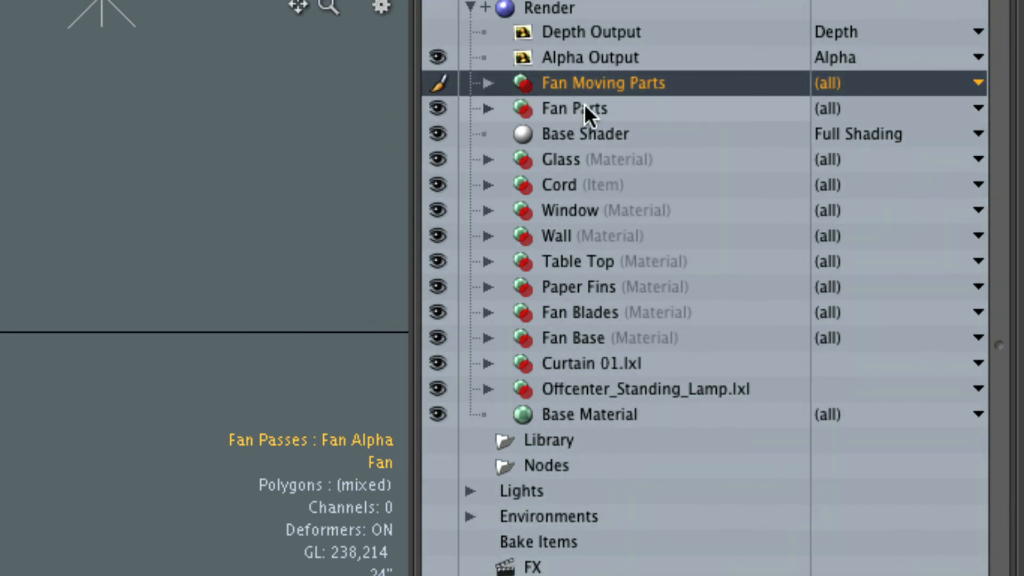
left_click(585, 107)
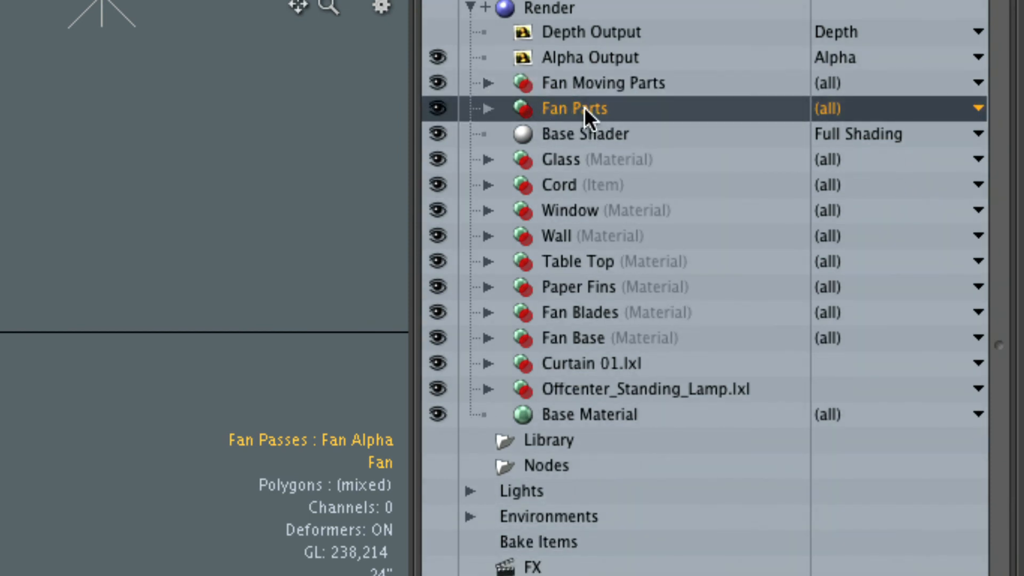
left_click(589, 88)
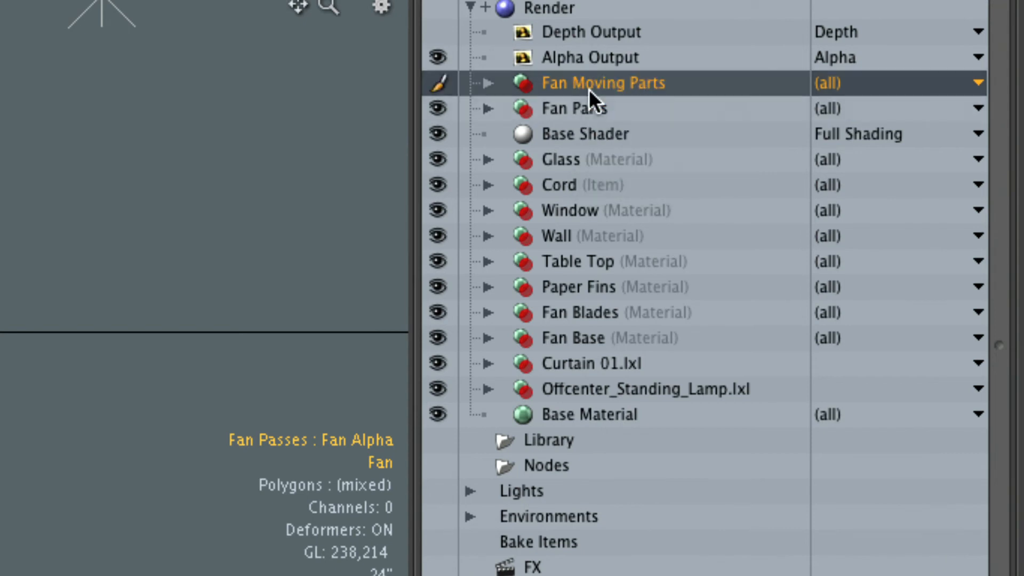
Expand the Fan Parts group and compare its shader and both fan groups with the Base Shader's visibility settings
left_click(566, 106)
left_click(487, 108)
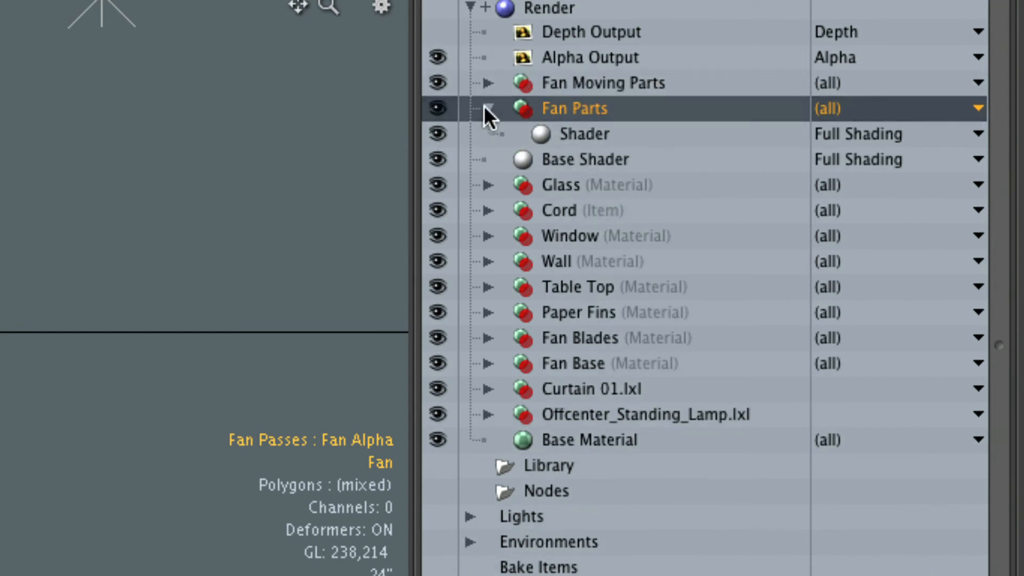
left_click(581, 133)
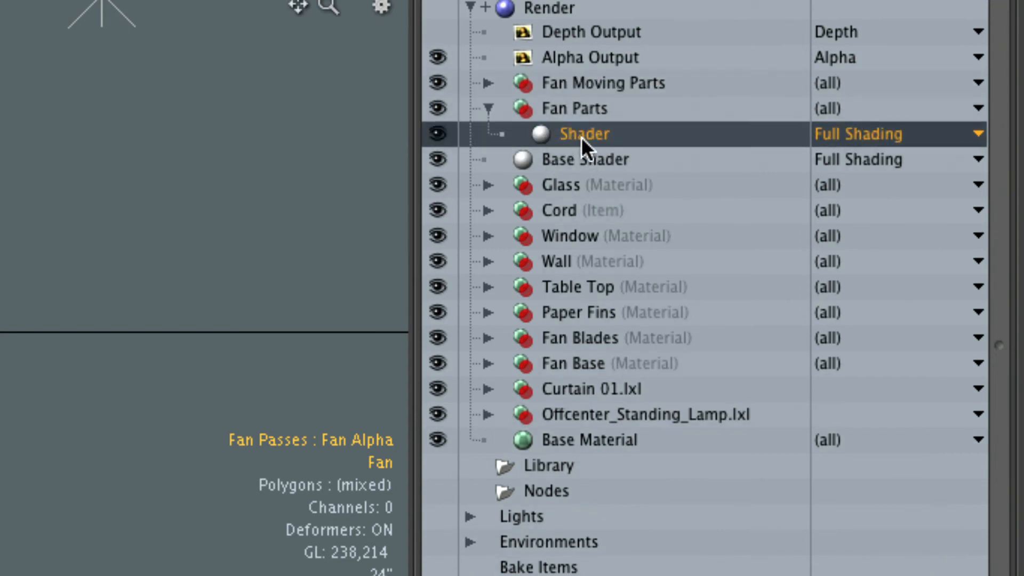
left_click(556, 158)
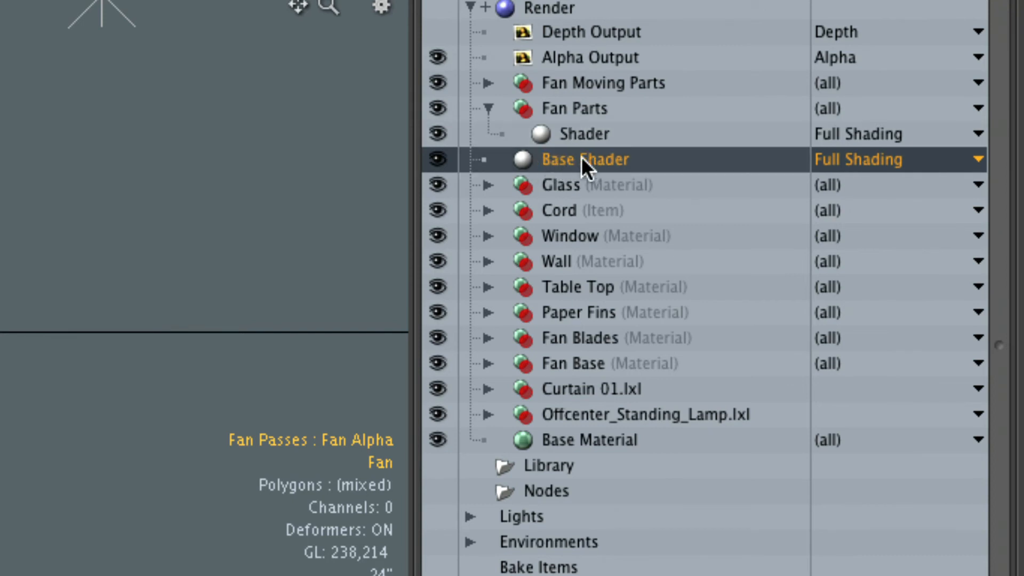
left_click(581, 106)
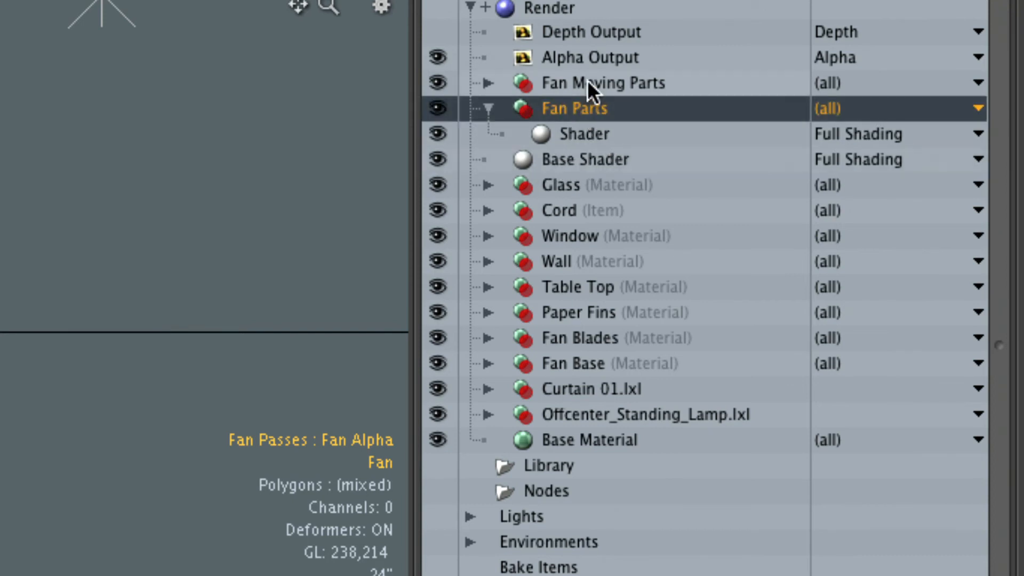
left_click(587, 81)
left_click(587, 105)
left_click(590, 82)
left_click(589, 100)
left_click(591, 87)
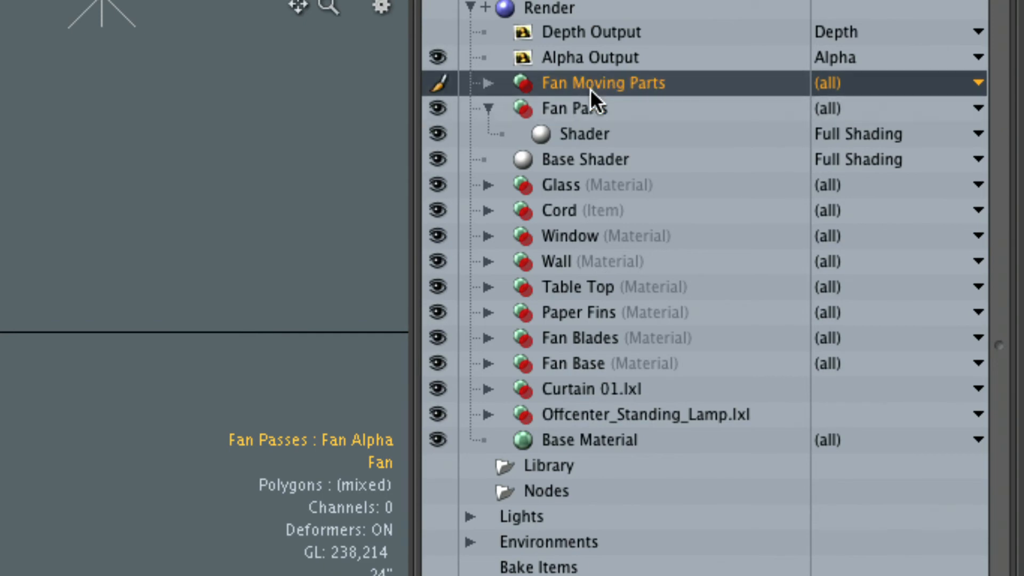
left_click(590, 106)
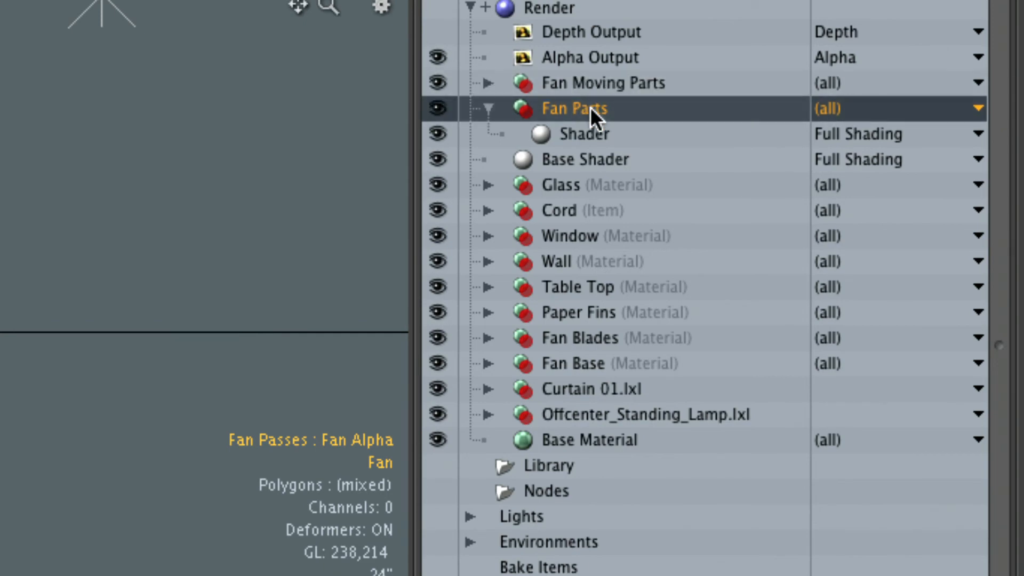
left_click(587, 163)
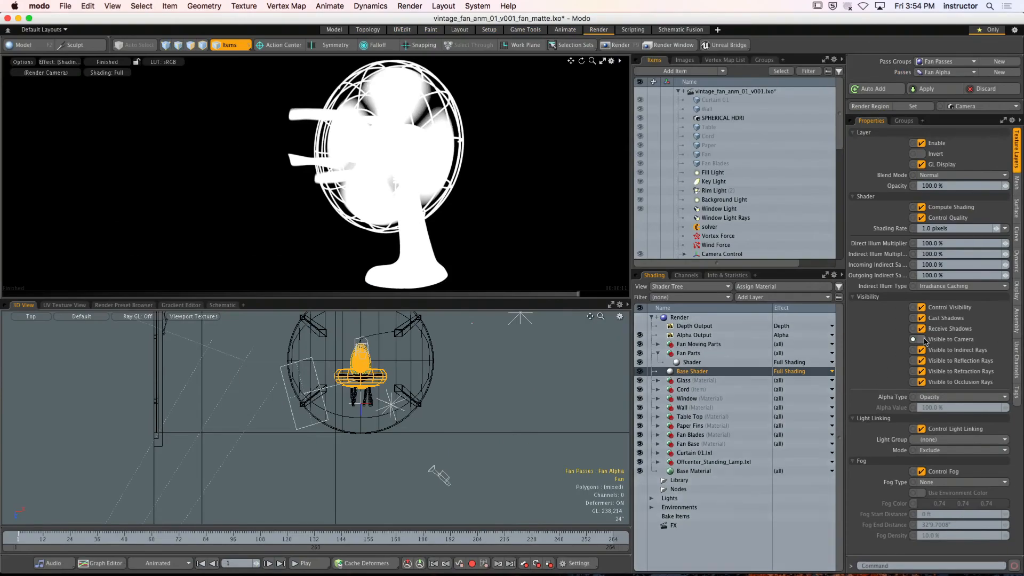
Check the Base Shader's Visible to Camera setting and collapse the Fan Parts group
left_click(901, 260)
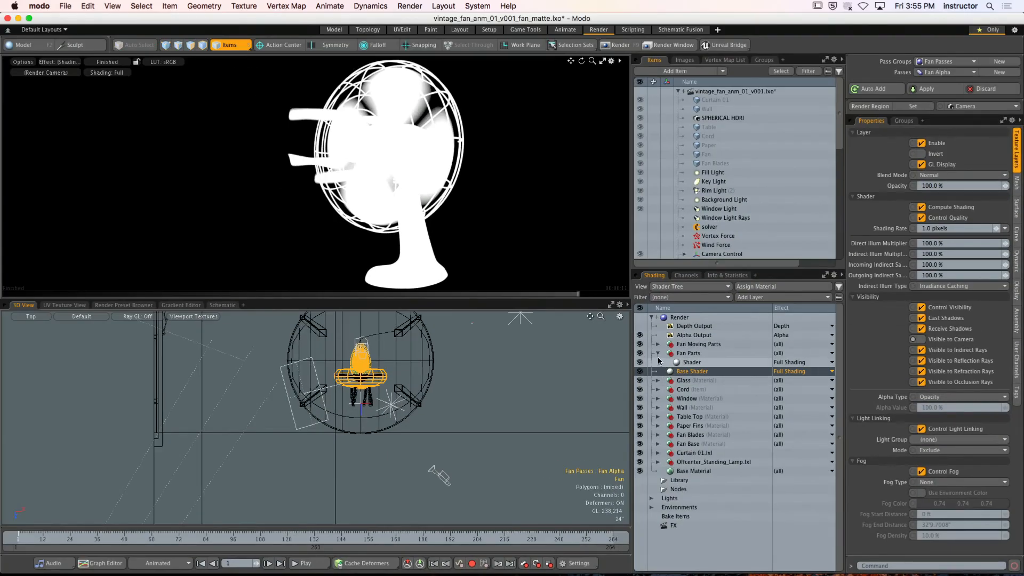
left_click(657, 353)
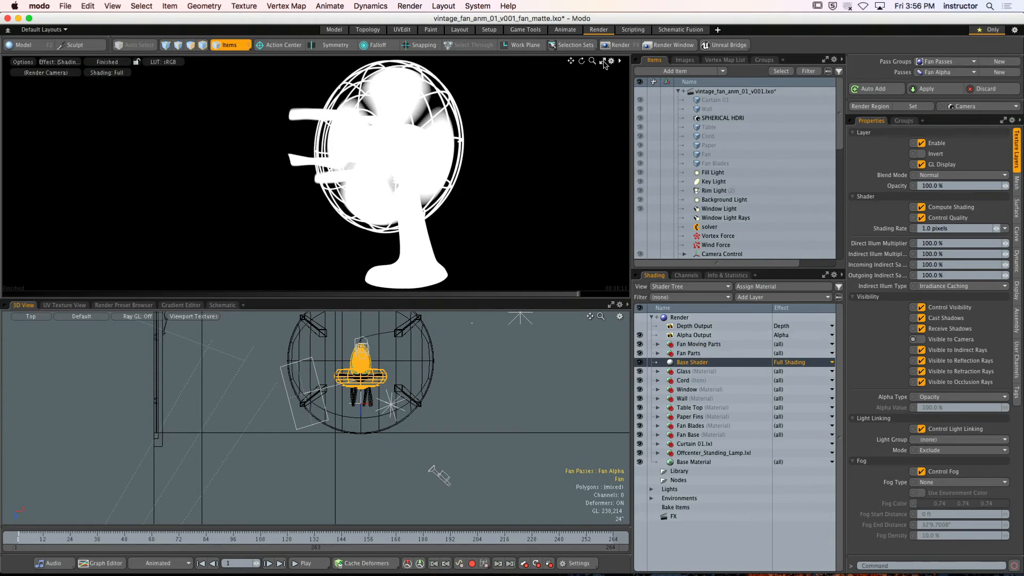
Hide Modo, switch to Finder and open the ANM_01 folder inside the RENDERS folder
left_click(40, 5)
left_click(54, 69)
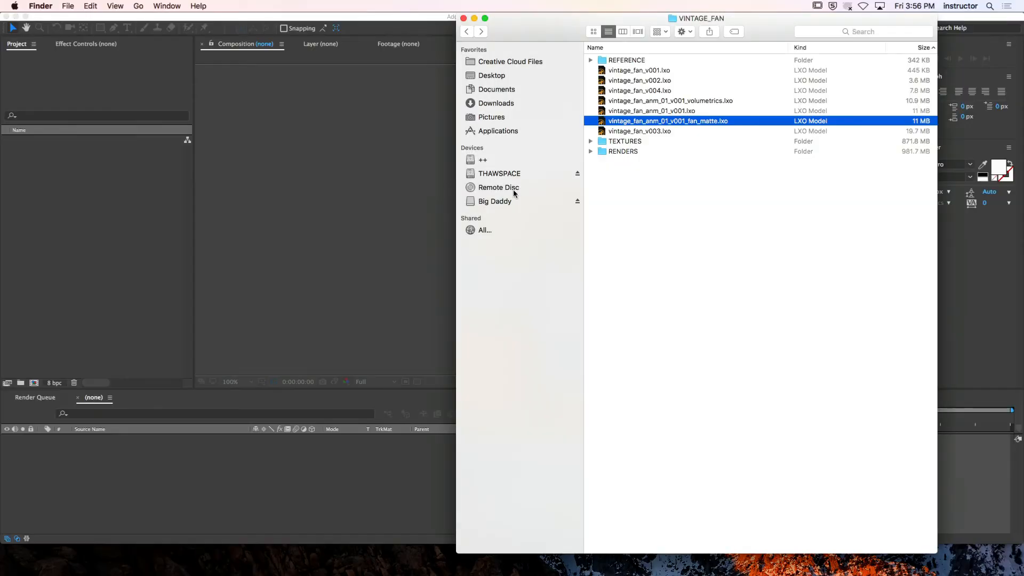
left_click(626, 200)
double_click(622, 152)
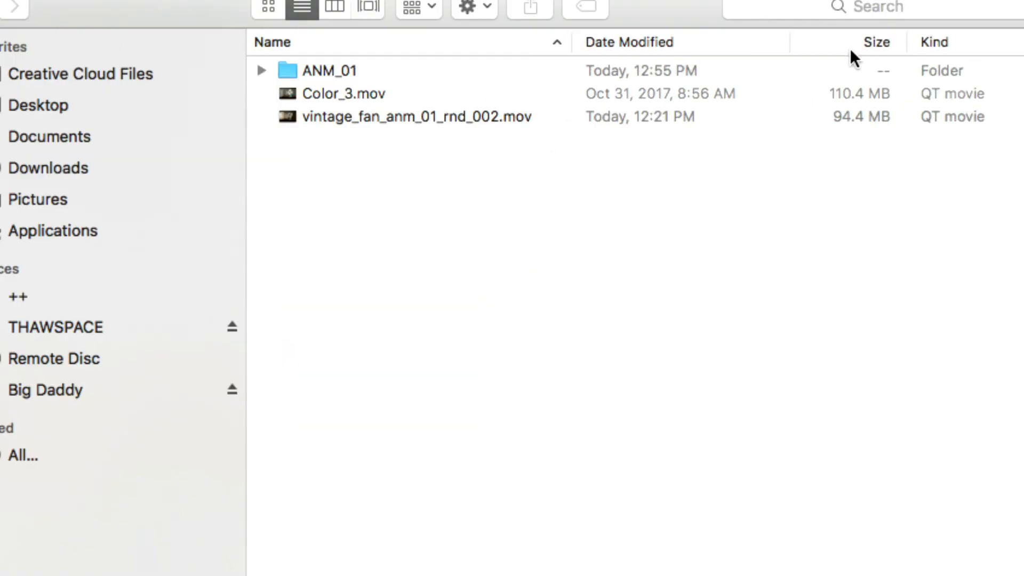
double_click(389, 71)
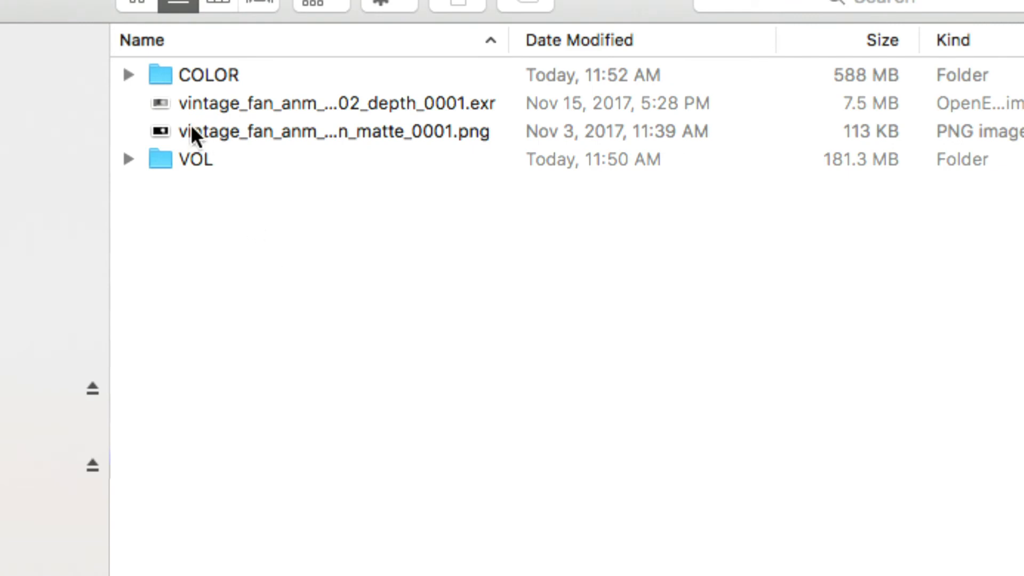
Look over the COLOR and VOL folders, viewing the VOL folder's frame vintage_fan_anm_01_rnd_002_vol_0001.png in Preview
left_click(207, 71)
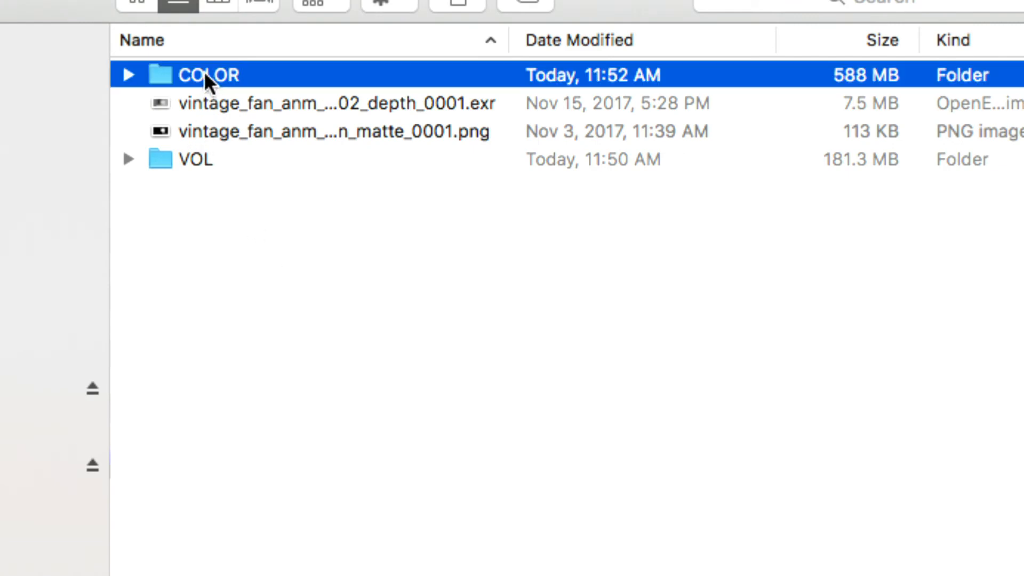
left_click(199, 156)
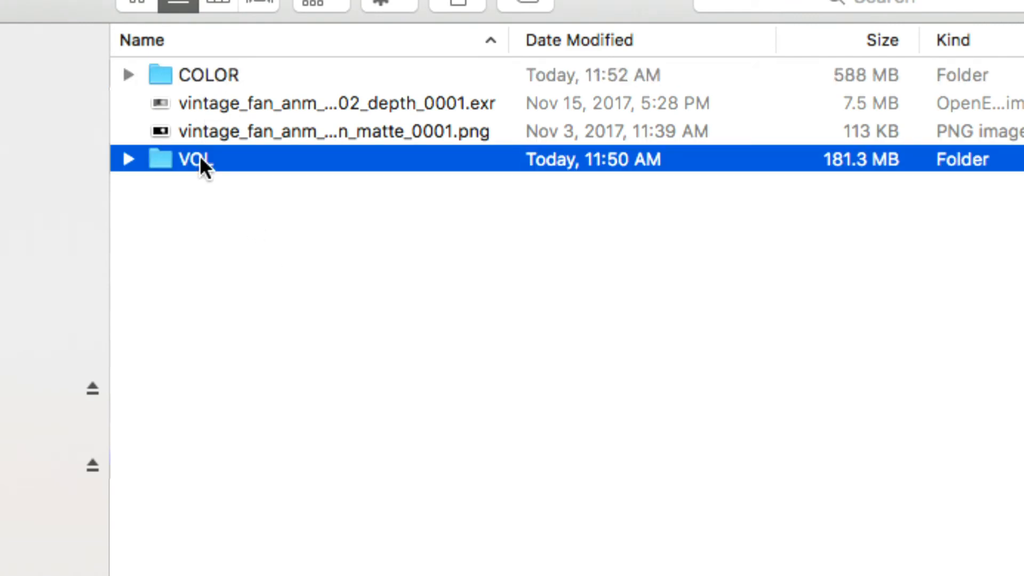
left_click(194, 213)
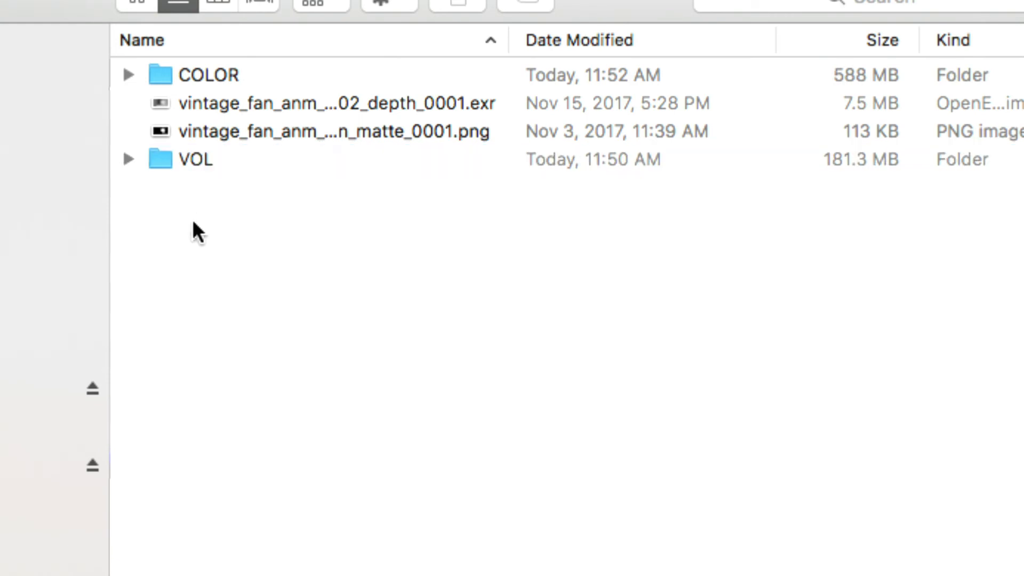
left_click(127, 159)
left_click(296, 189)
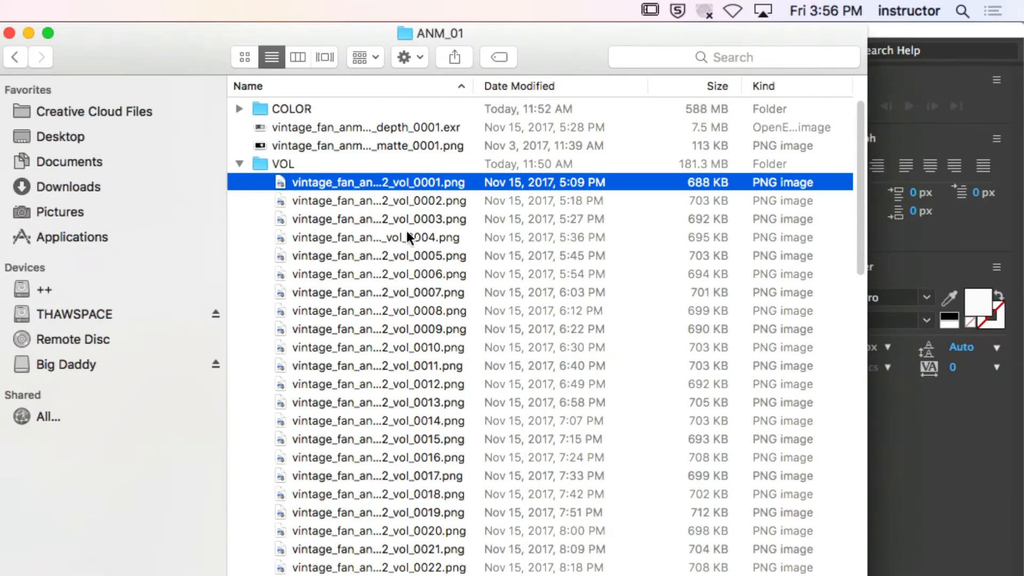
key("super+o")
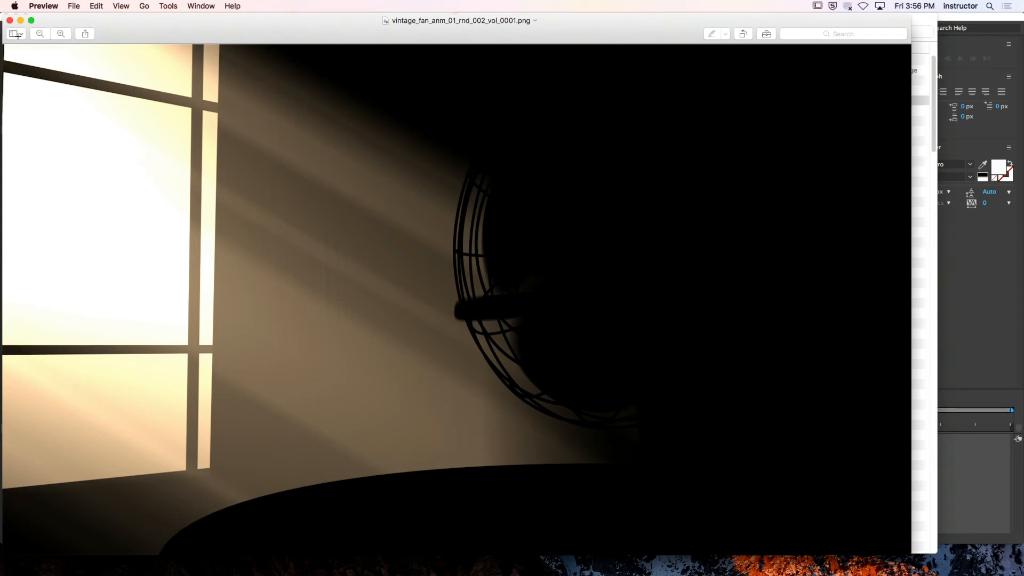
left_click(9, 20)
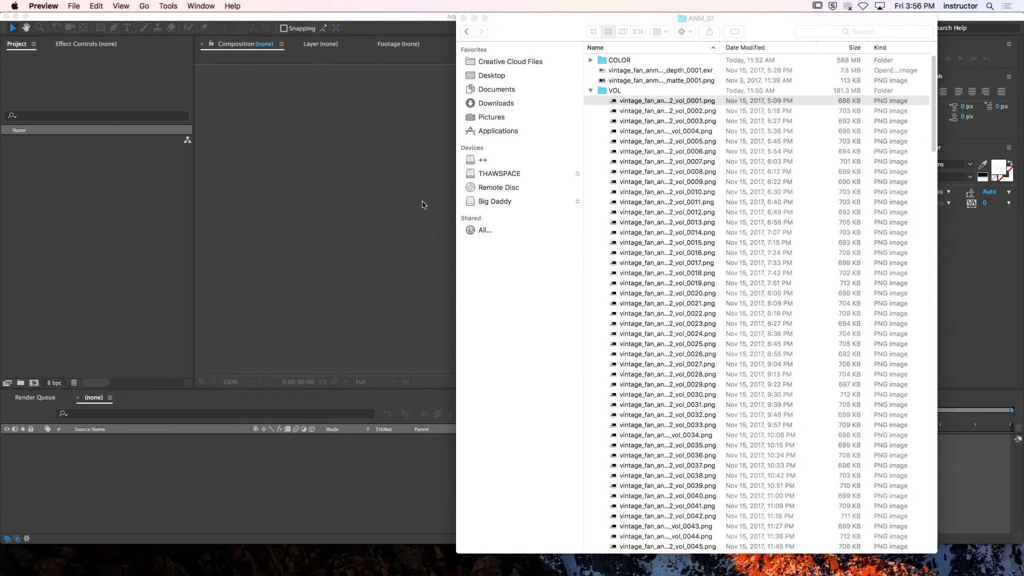
left_click(591, 91)
Create DEPTH and FAN_ALPHA folders in ANM_01 and move the depth EXR and the fan matte PNG into their matching folders
left_click_drag(568, 27, 428, 16)
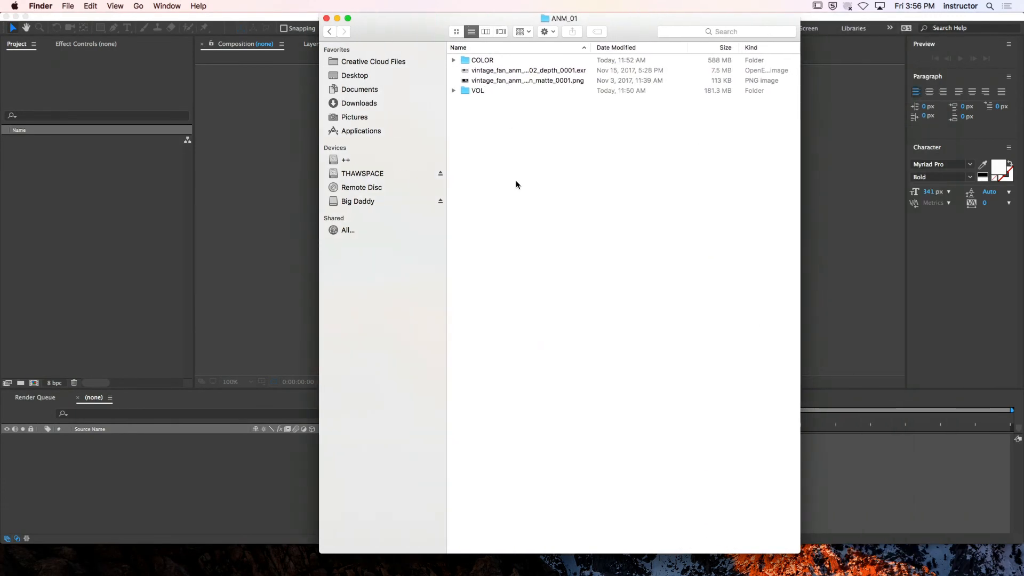
key("shift+super+n")
type("DEPTH")
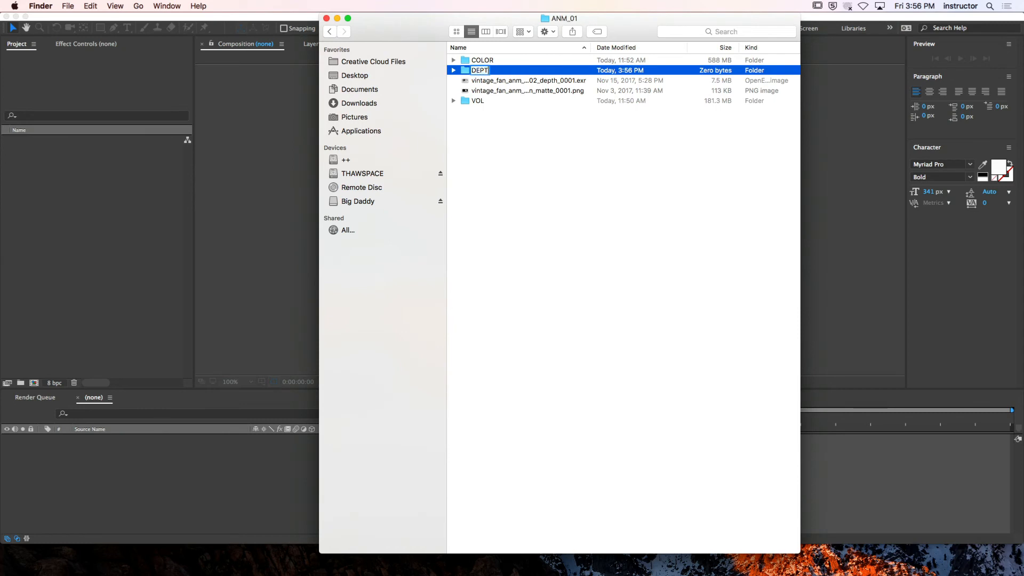
key("Return")
key("shift+super+n")
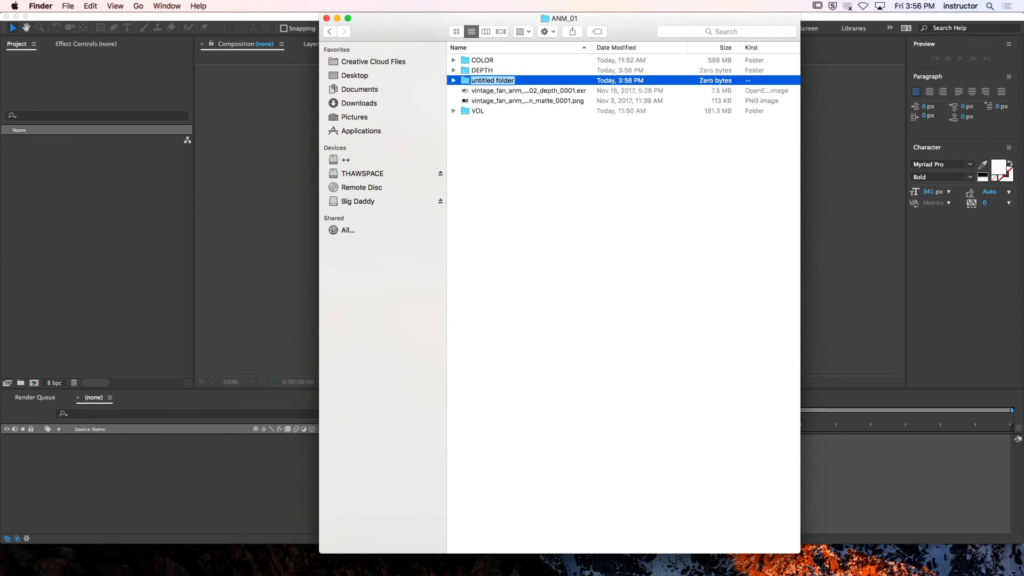
type("FAN_ALPHA")
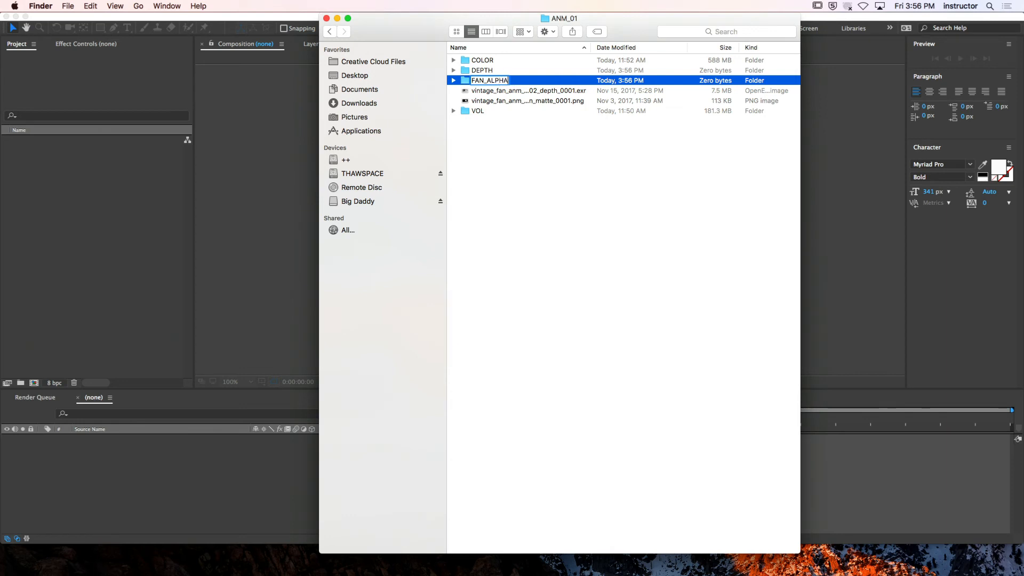
key("Return")
left_click_drag(513, 93, 478, 81)
left_click_drag(423, 24, 328, 24)
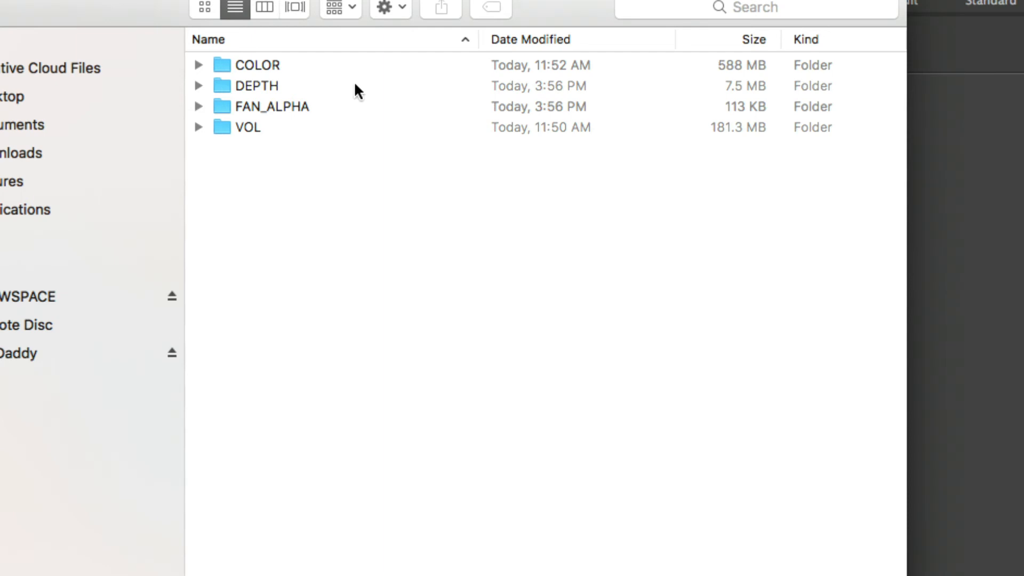
Open the COLOR folder and widen the Name column to read the full frame file names
double_click(325, 66)
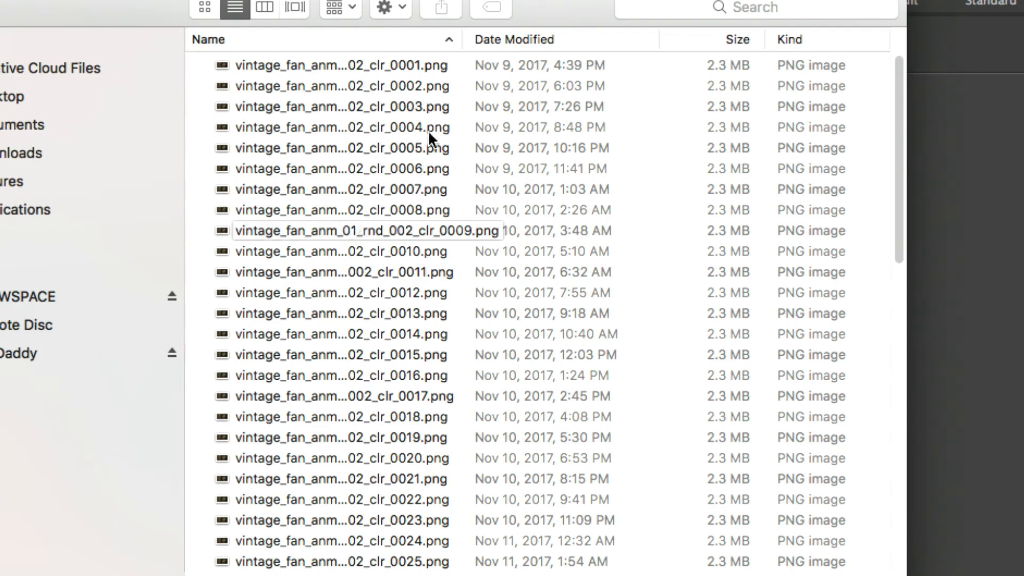
left_click_drag(458, 42, 538, 53)
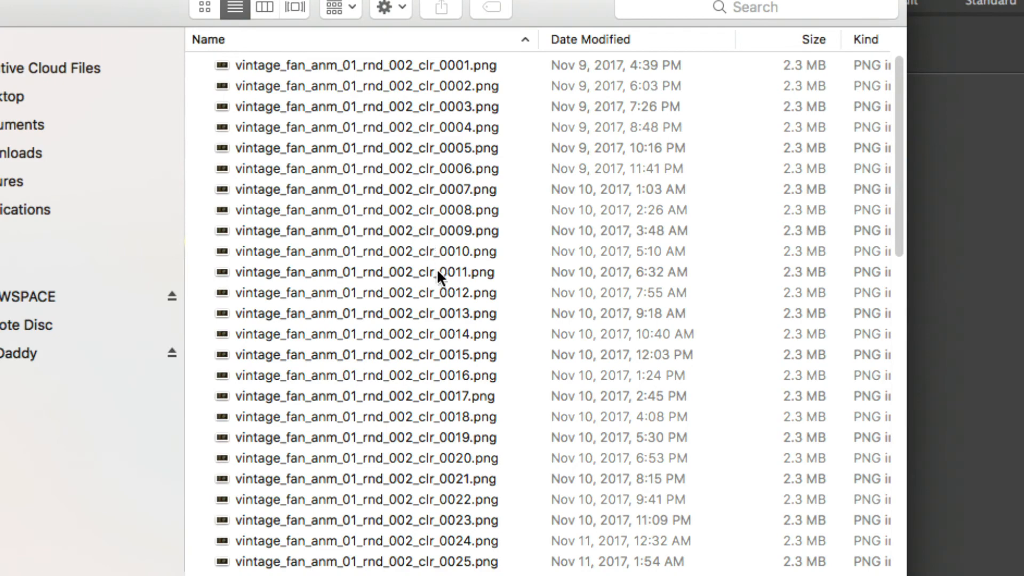
Switch back to Modo, make the vintage_fan_anm_01_v001.lxo scene current and select its Final Color Output
key("super+Tab")
left_click(457, 482)
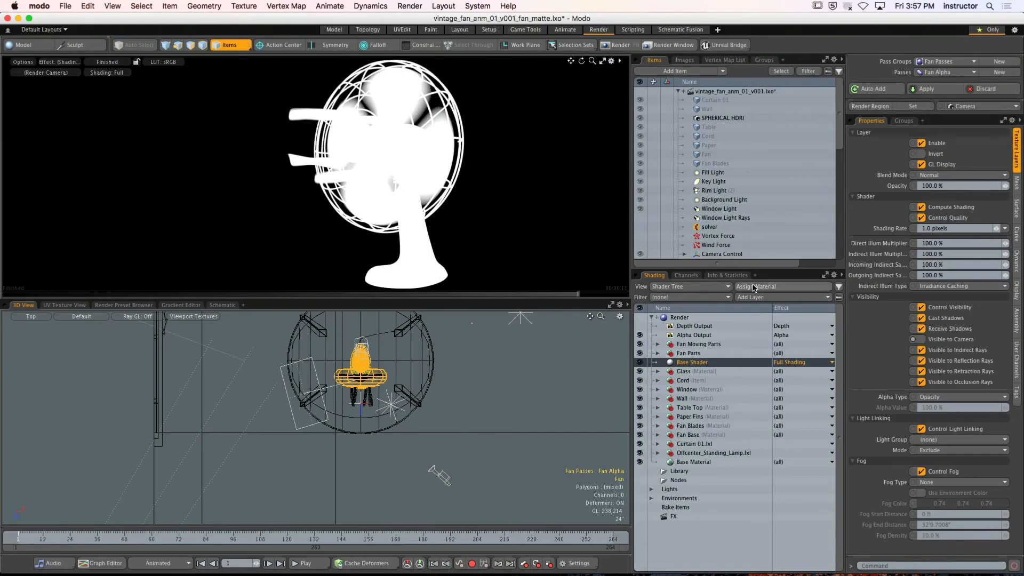
left_click(692, 200)
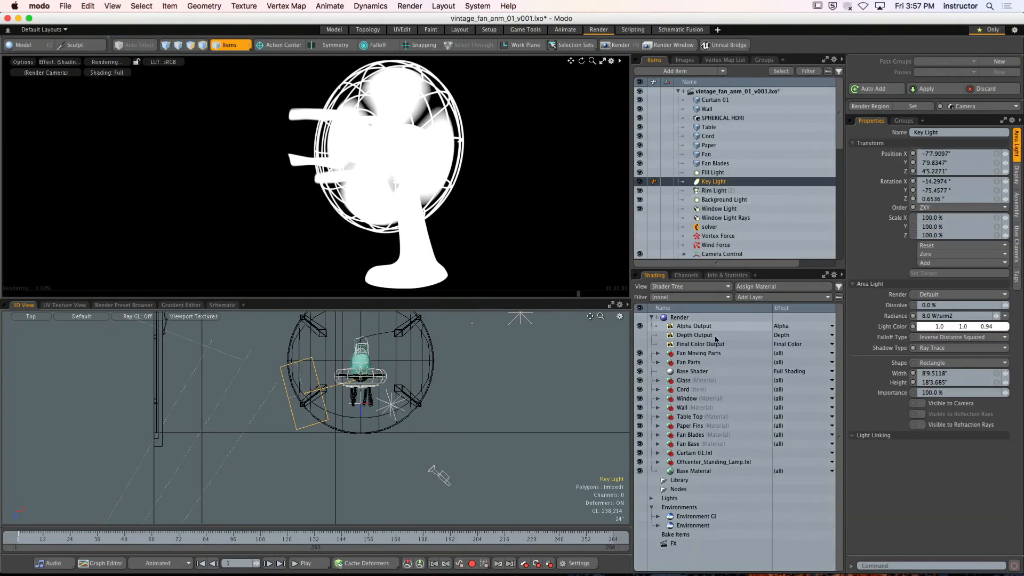
left_click(700, 344)
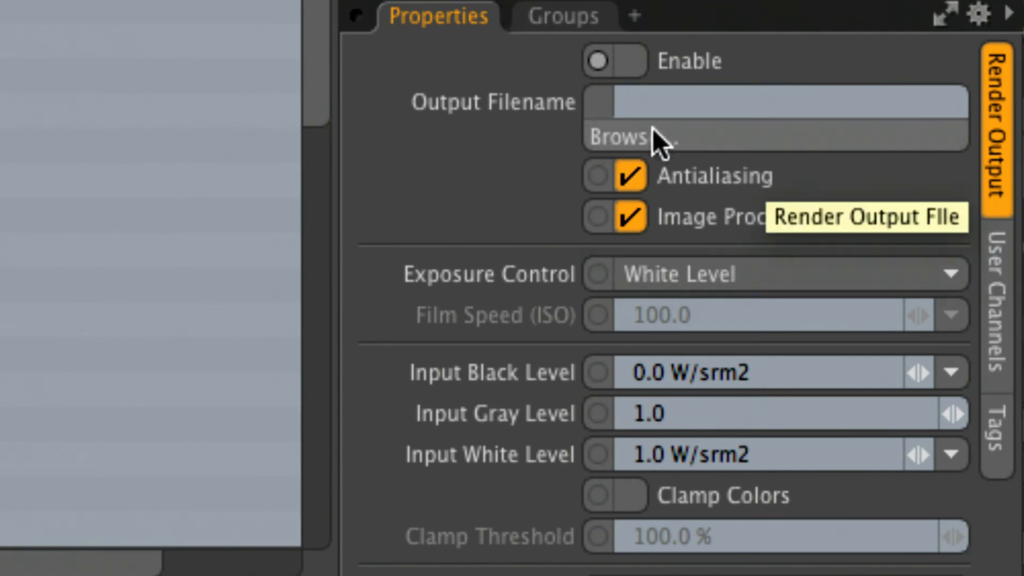
left_click(770, 137)
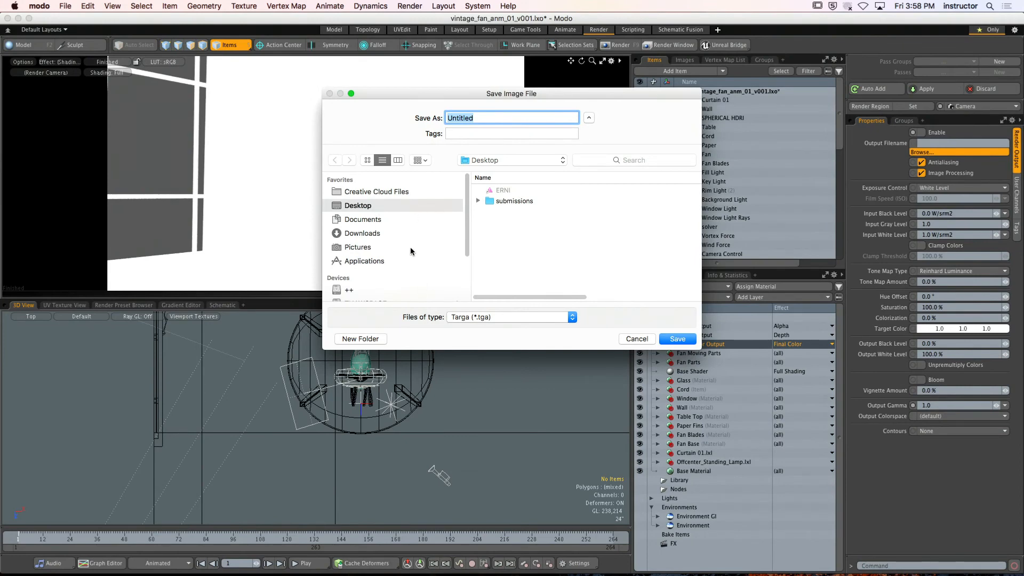
left_click_drag(379, 101, 378, 115)
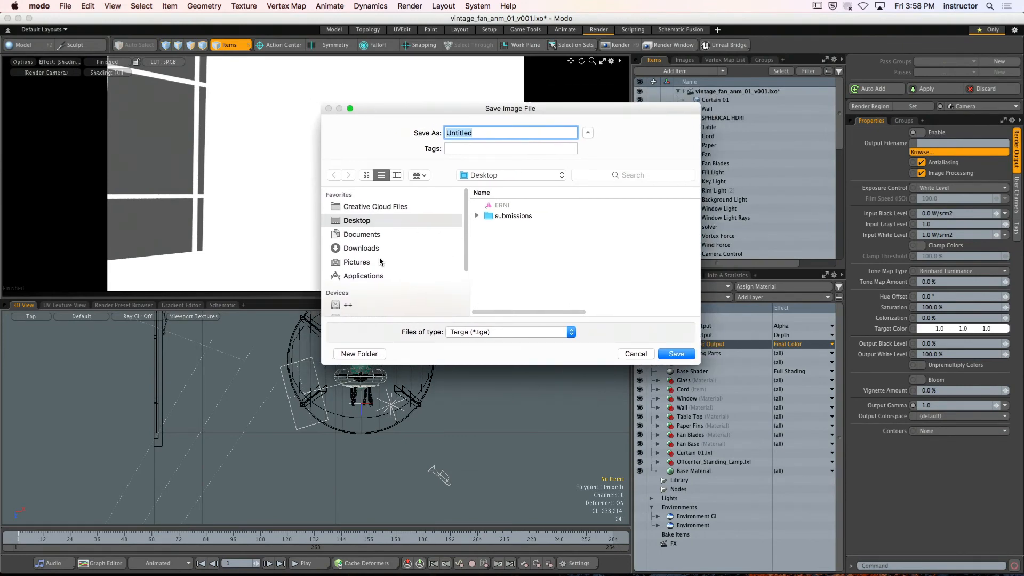
scroll(406, 266, "down", 3)
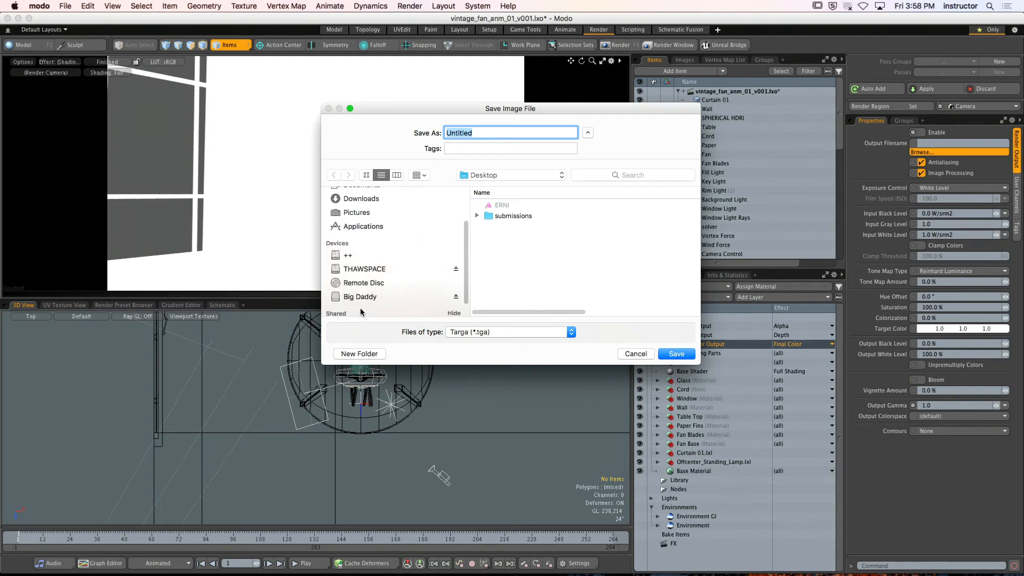
left_click(364, 297)
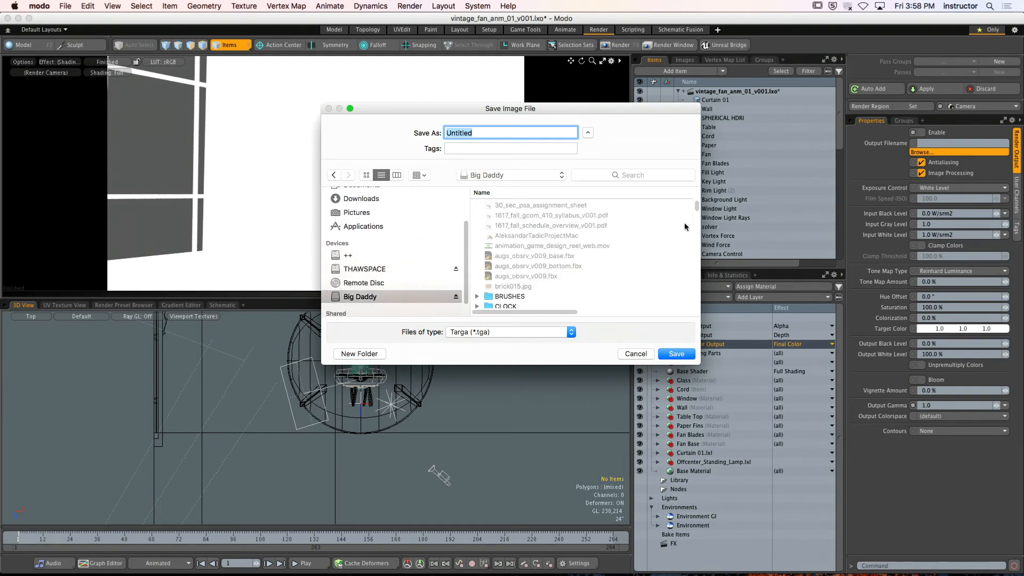
left_click_drag(695, 205, 703, 297)
double_click(522, 305)
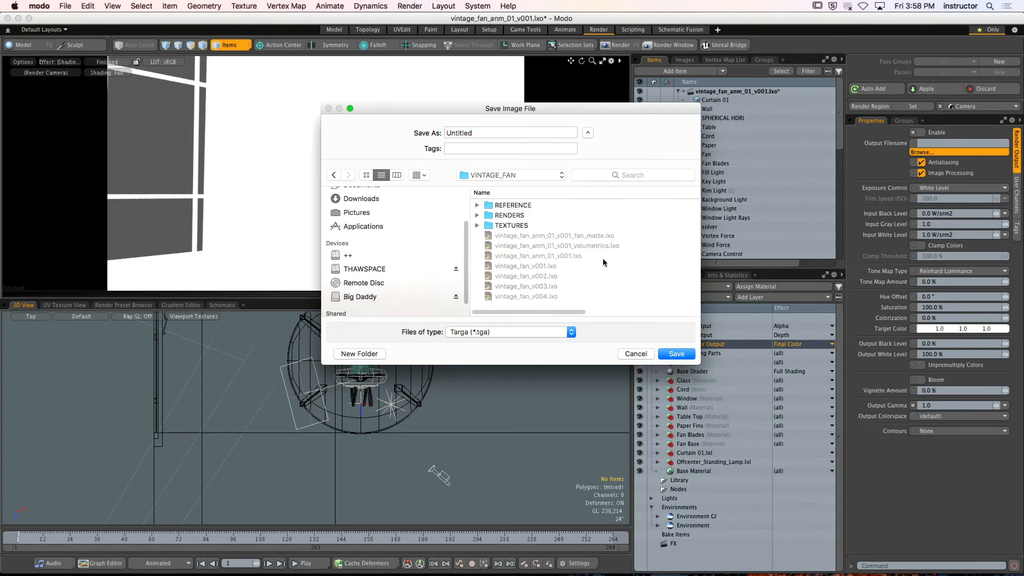
double_click(511, 215)
double_click(522, 205)
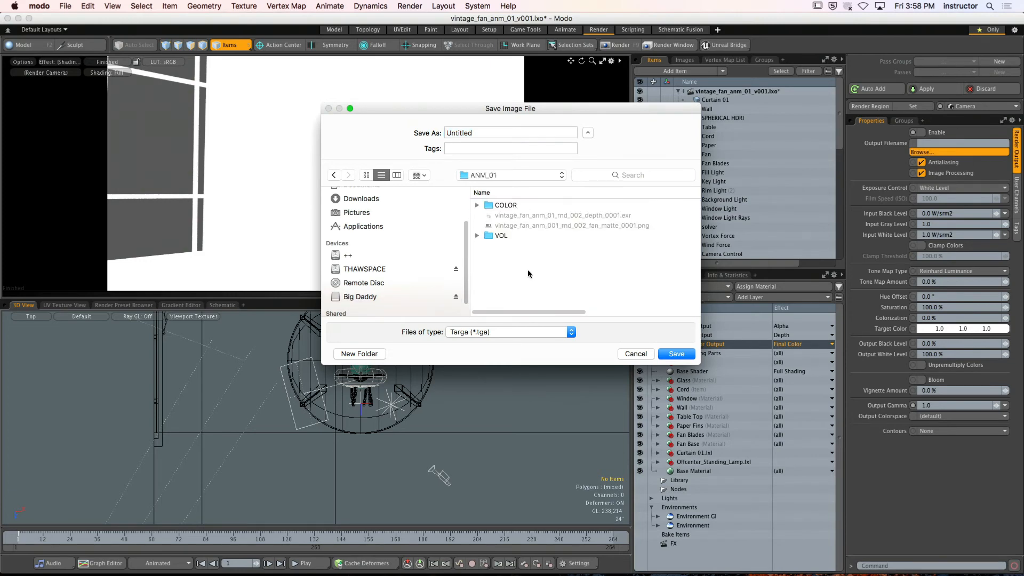
left_click(520, 206)
left_click(518, 294)
left_click(510, 208)
double_click(509, 207)
double_click(474, 134)
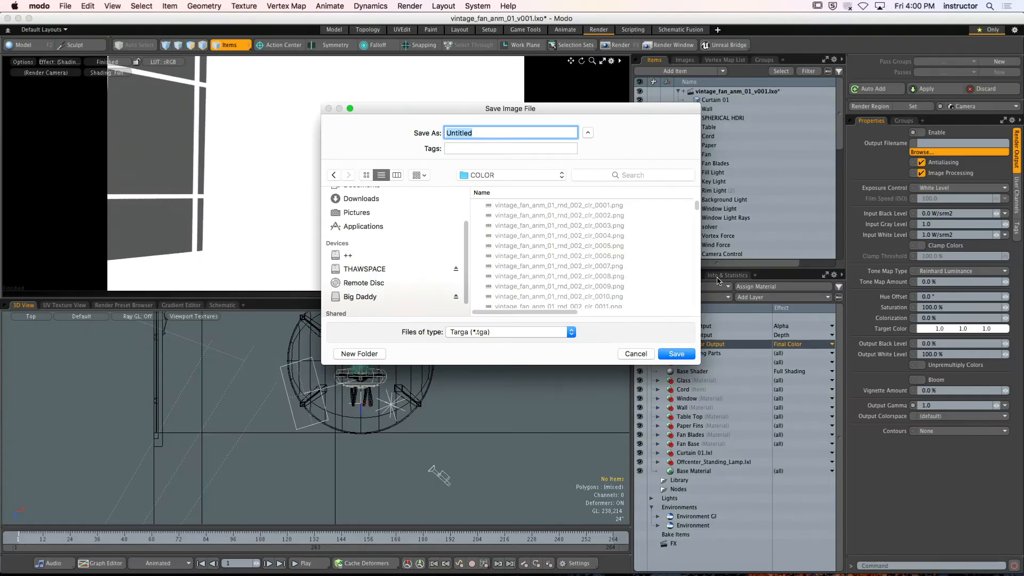
left_click(635, 353)
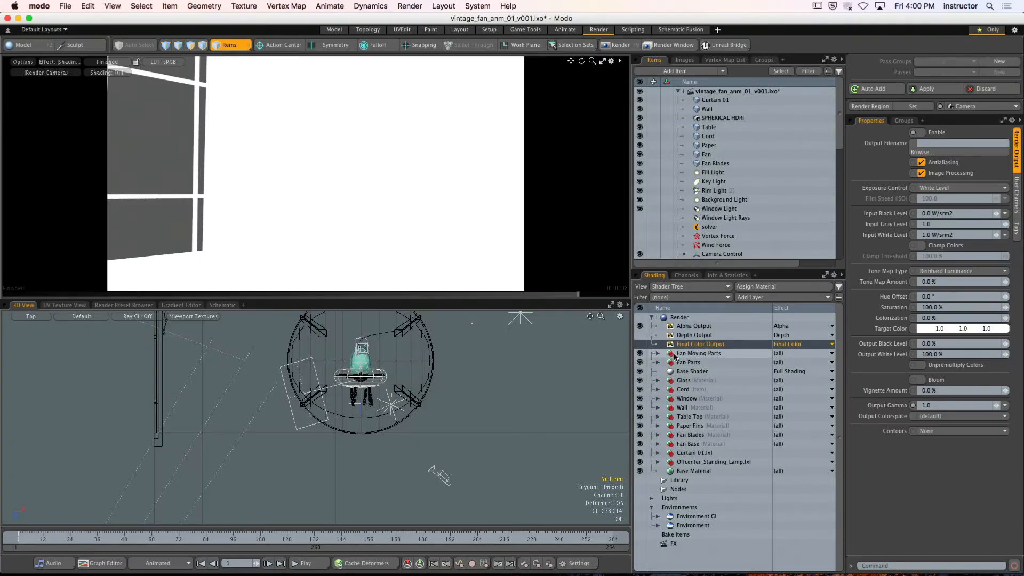
Turn off the Alpha Output and turn on the Depth Output in the Shader Tree
left_click(640, 327)
left_click(640, 335)
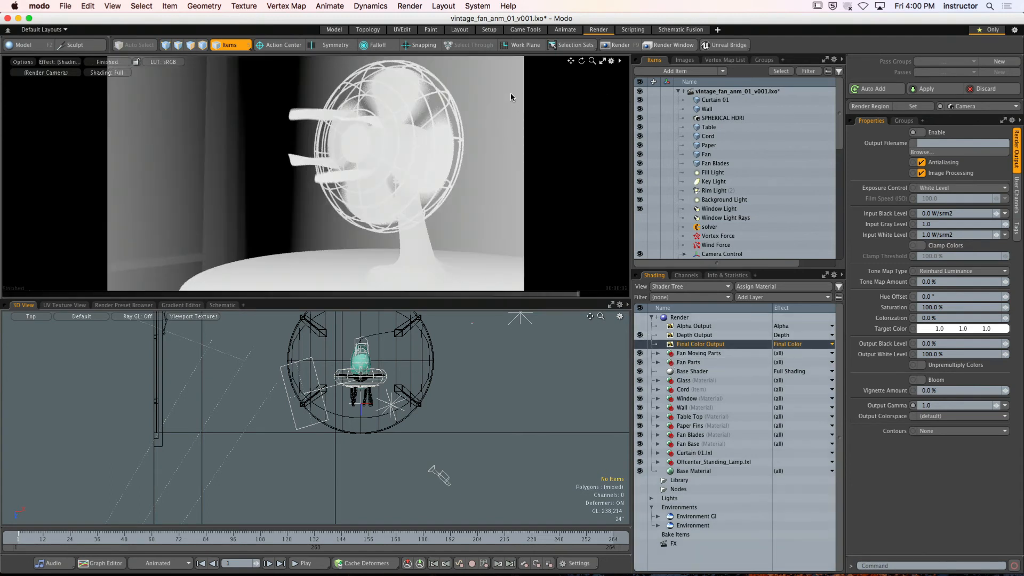
Start choosing an output file for the Final Color Output, with the Desktop as its location and Portable Network Graphic PNG as its format
left_click(942, 152)
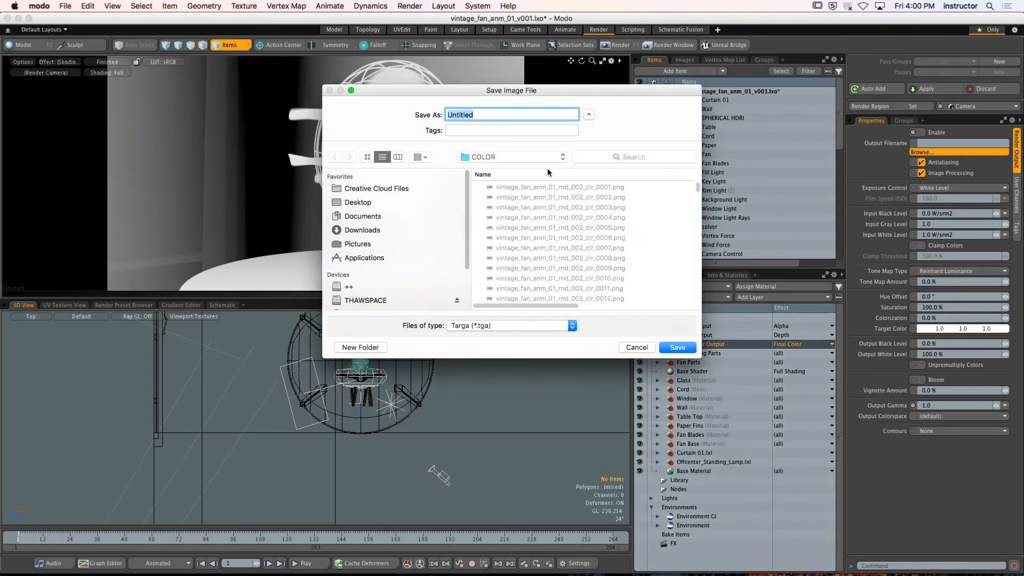
key("super+shift+d")
left_click(569, 331)
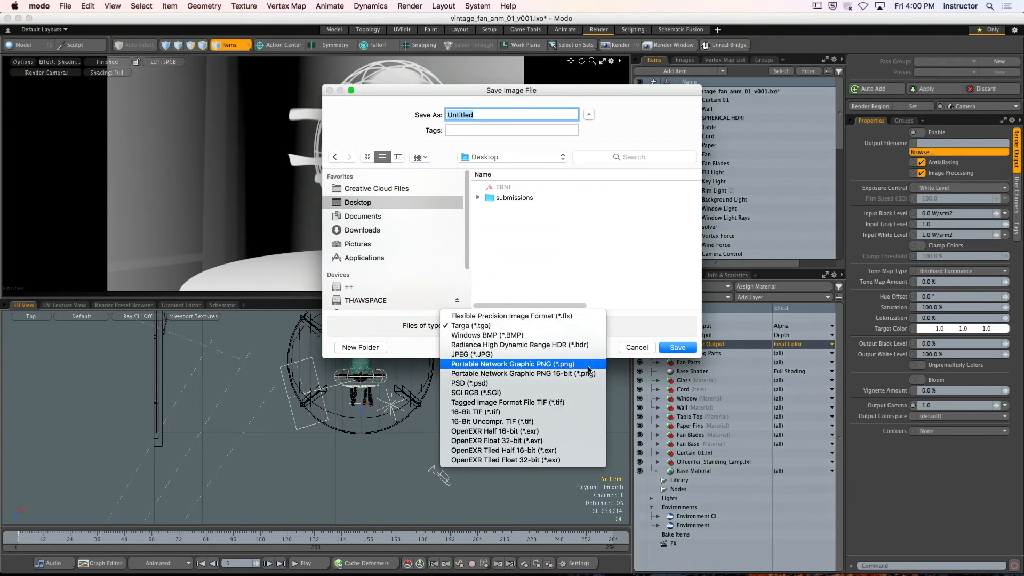
left_click(587, 335)
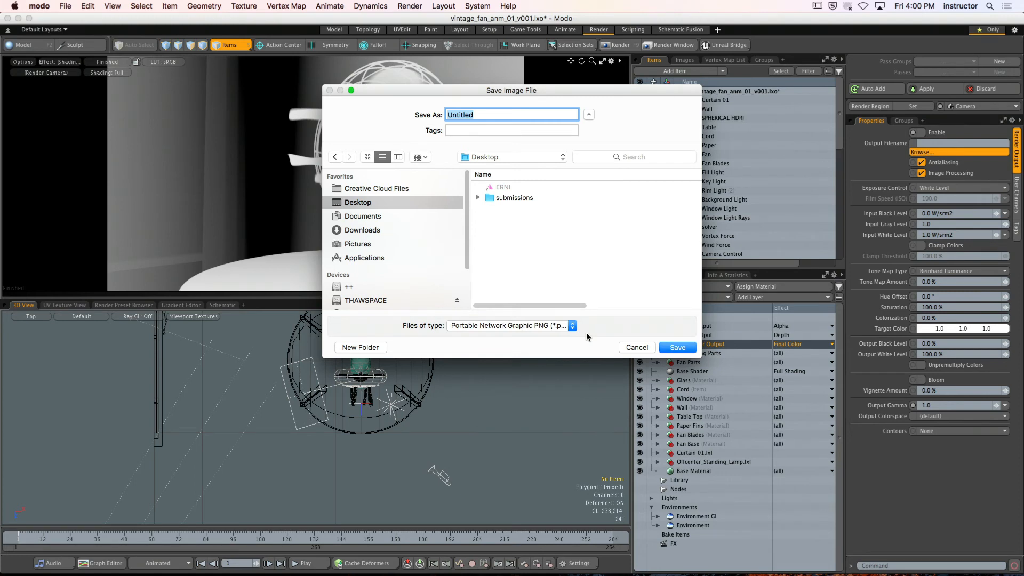
Name the Final Color Output's file vintage_fan_anm_01_rnd_002_depth_ and save it
key("BackSpace")
type("vintage_fan_anm_01_rnd_002_")
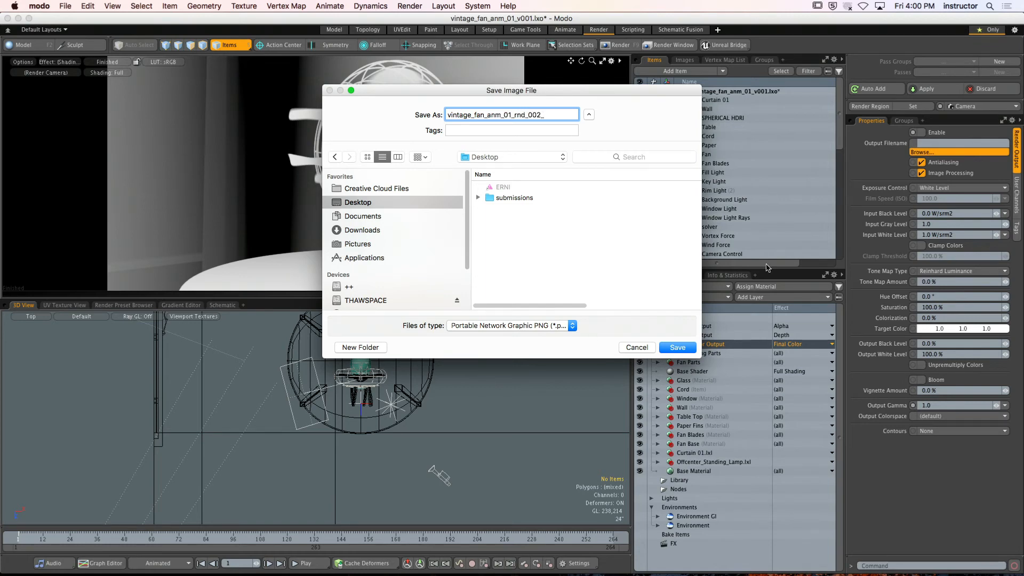
left_click_drag(492, 91, 475, 93)
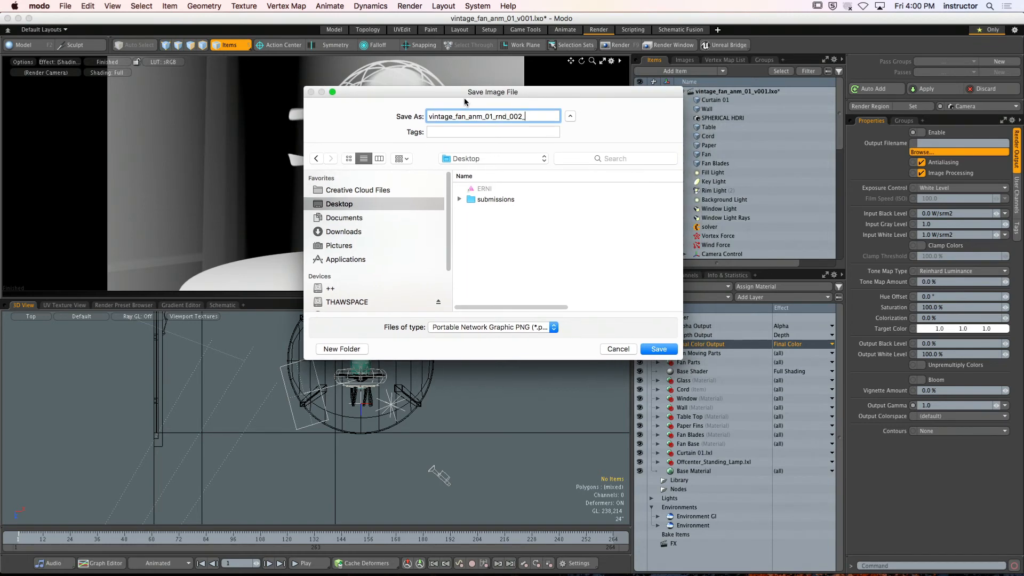
type("depth_")
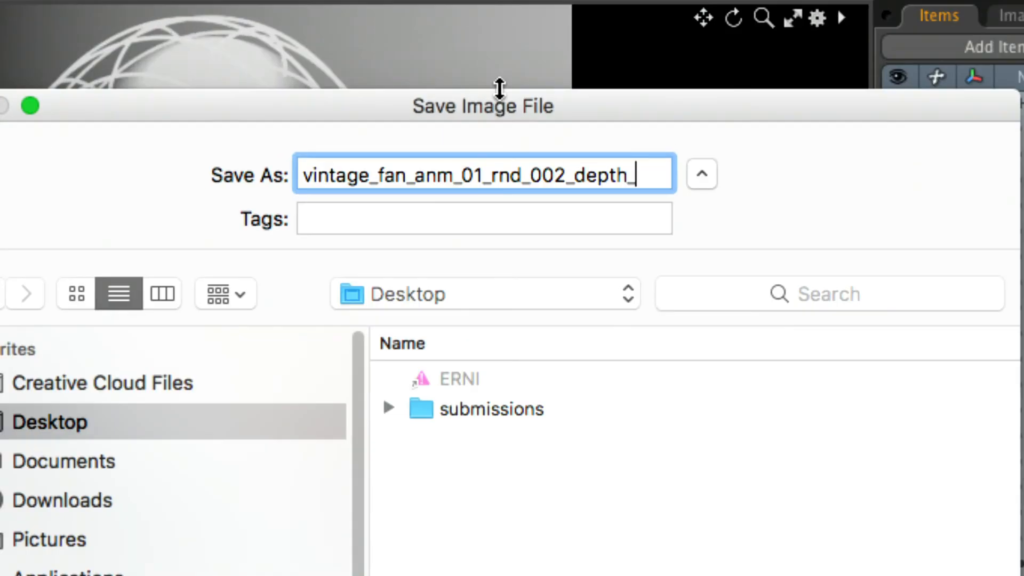
left_click_drag(650, 171, 302, 171)
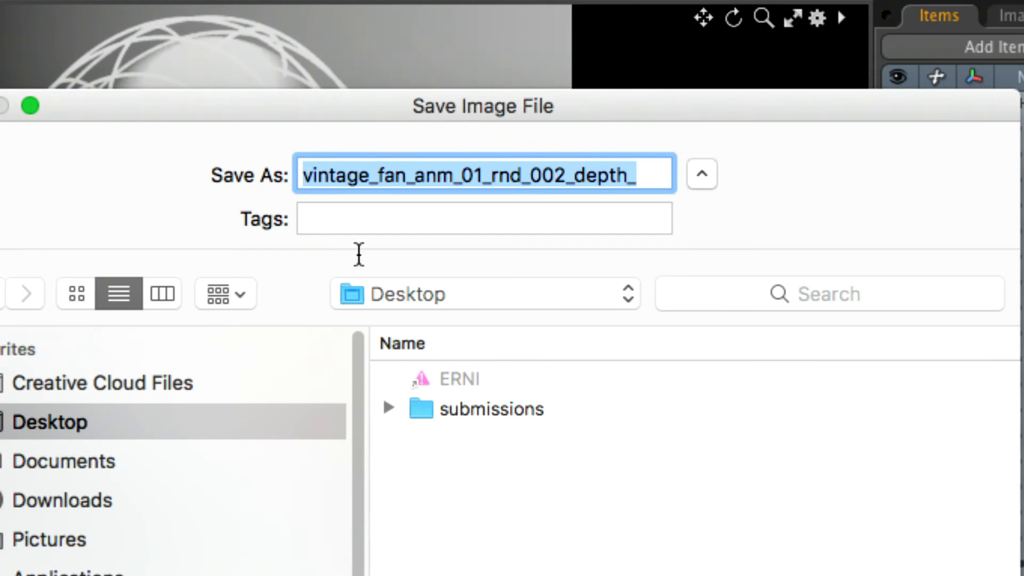
left_click(645, 181)
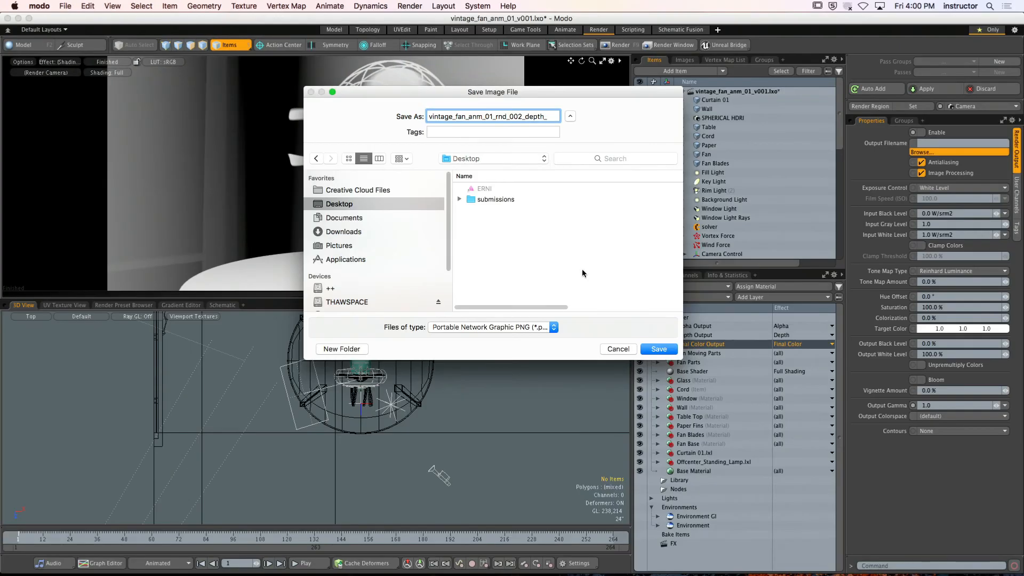
left_click(667, 350)
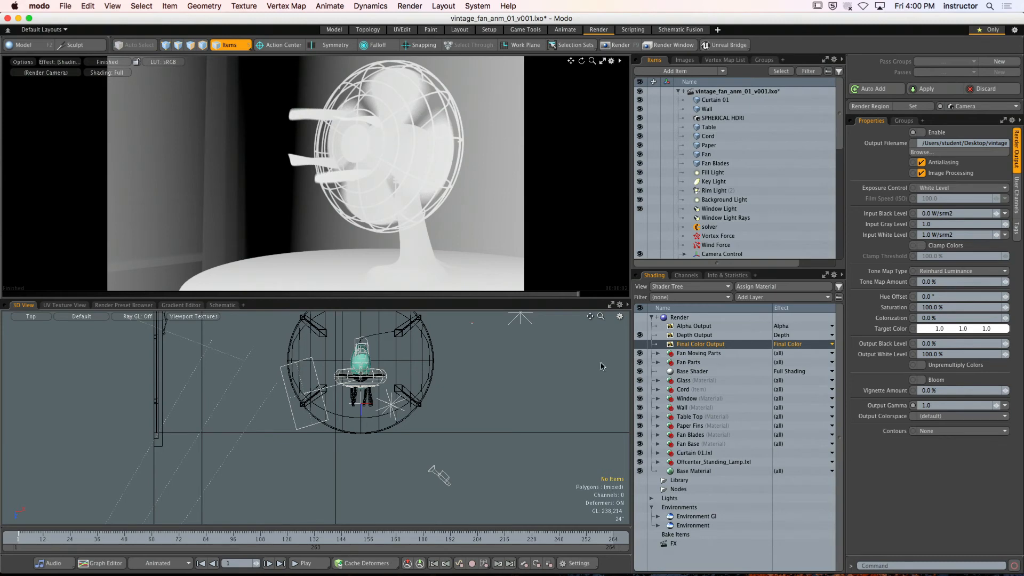
Assign the Depth Output a PNG output file named vintage_fan_anm_01_rnd_002_depth_ on the Desktop
left_click(676, 334)
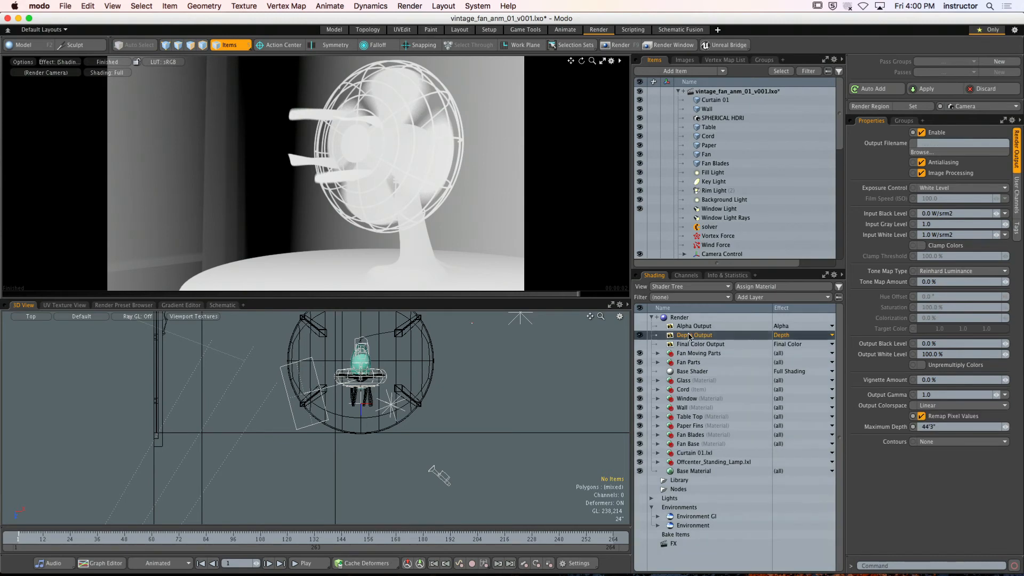
left_click(693, 336)
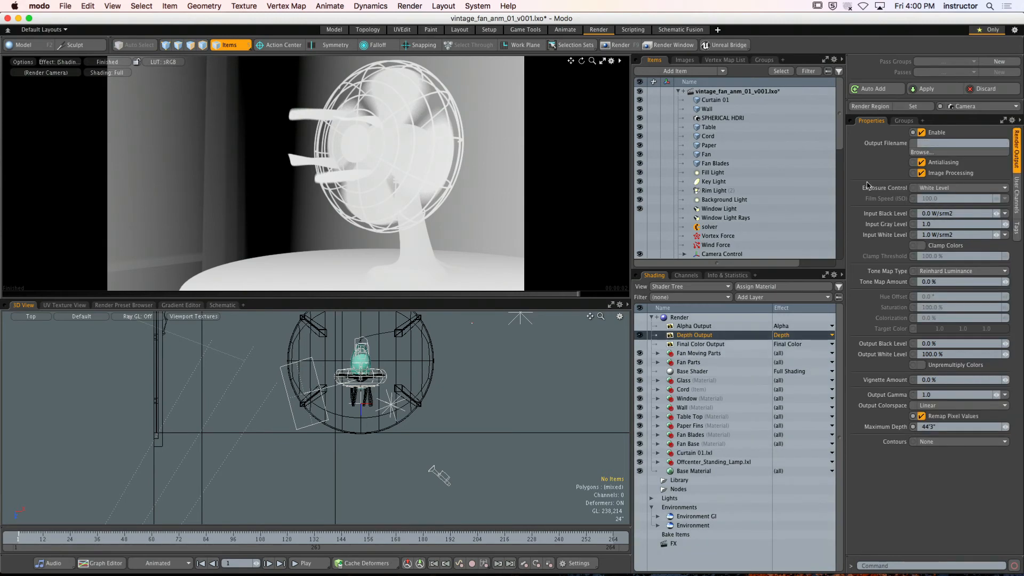
left_click(920, 152)
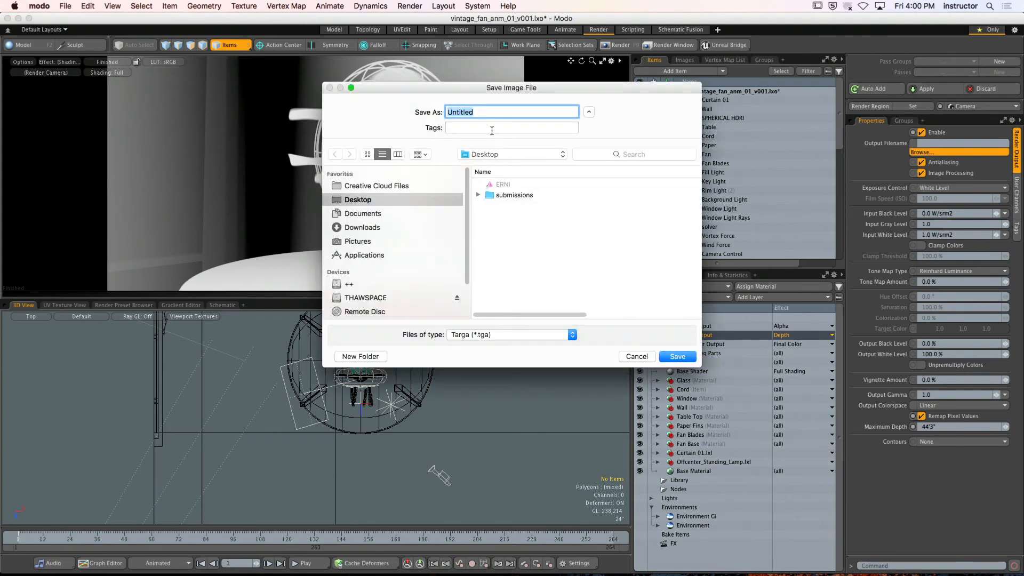
type("vintage_fan_anm_01_rnd_002_depth_")
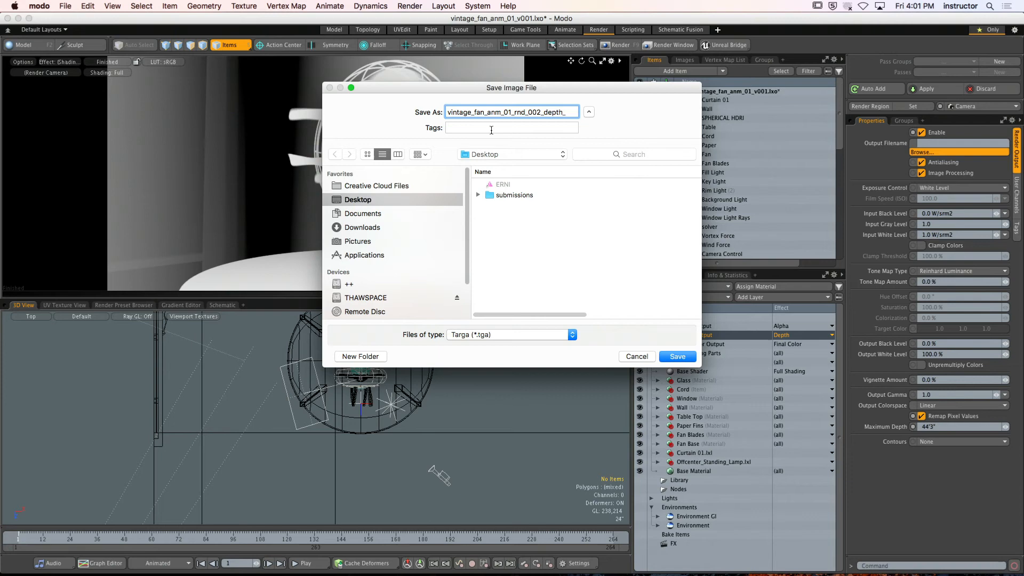
left_click(554, 336)
left_click(569, 373)
left_click(668, 357)
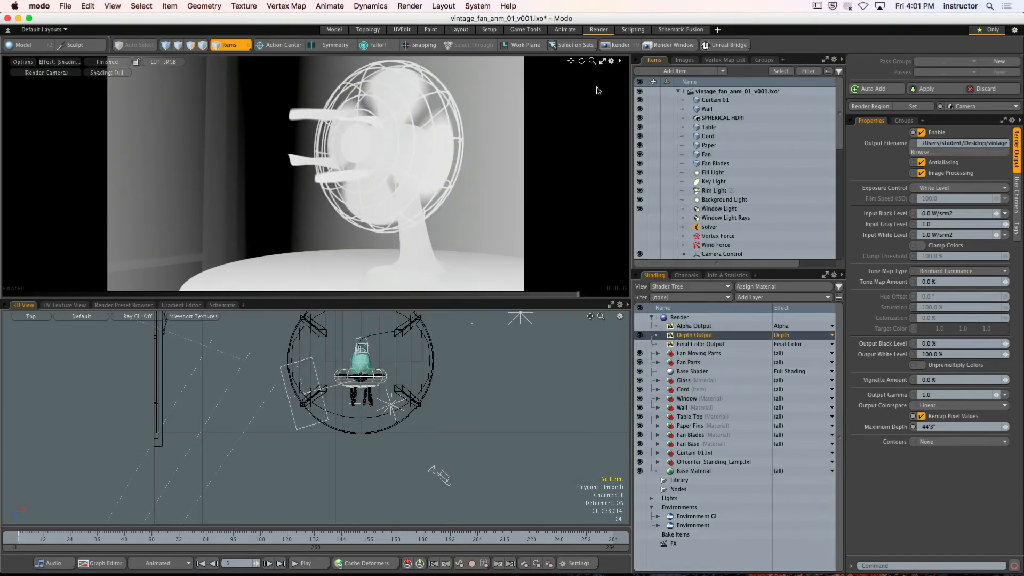
Render only frame 1 of the animation as an image sequence, using the filenames specified in the render outputs
left_click(419, 6)
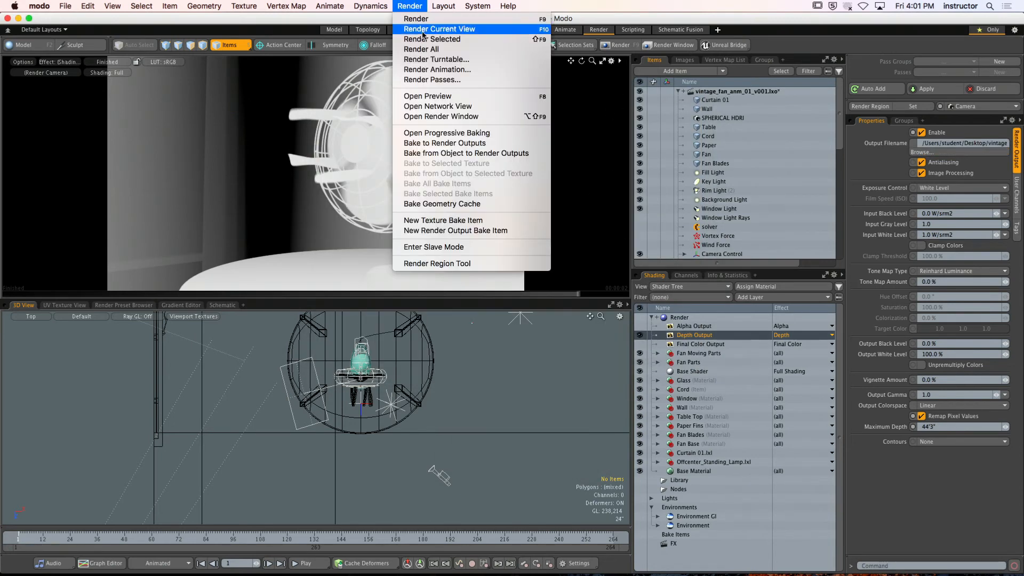
left_click(427, 69)
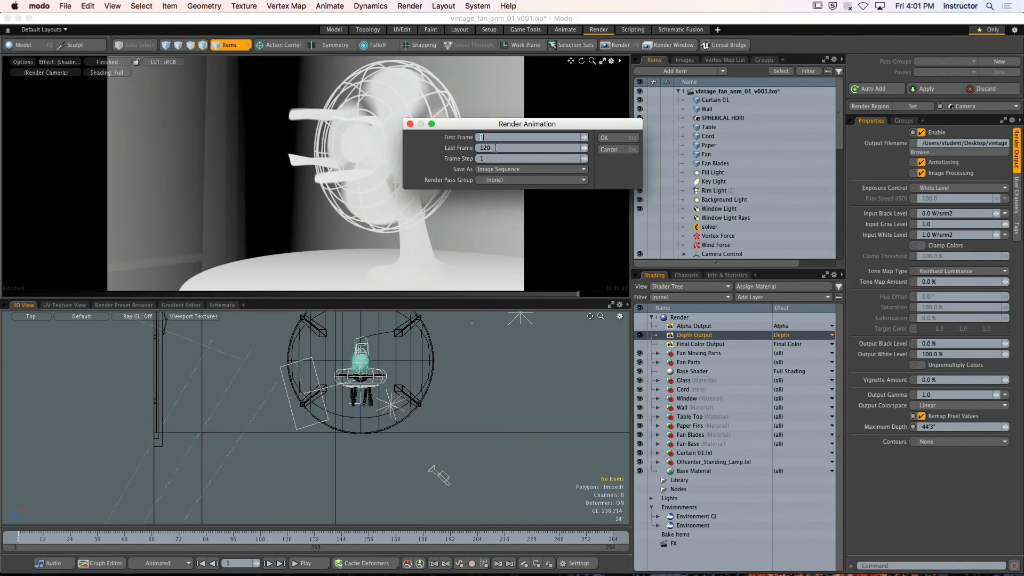
left_click(612, 137)
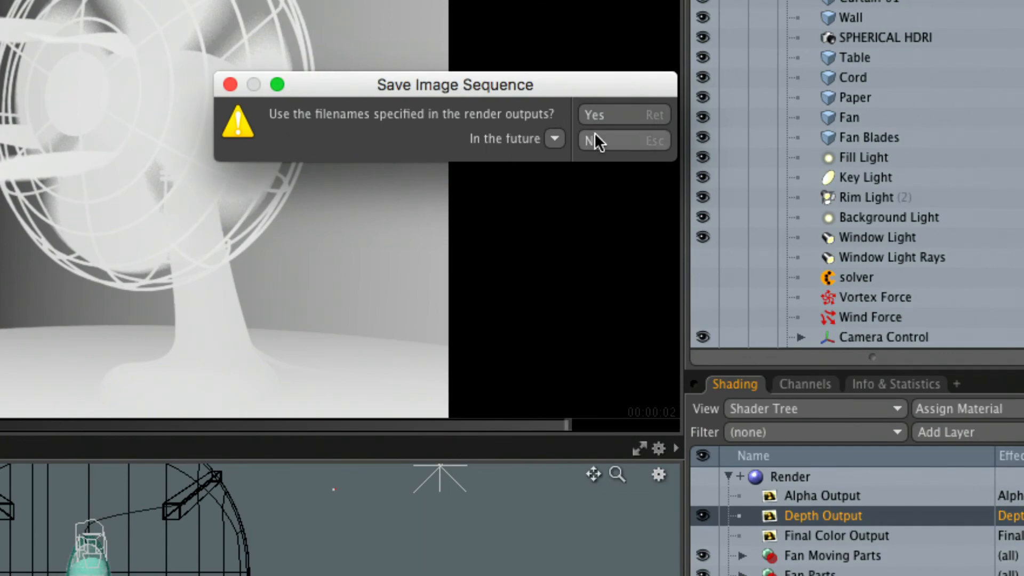
left_click(594, 115)
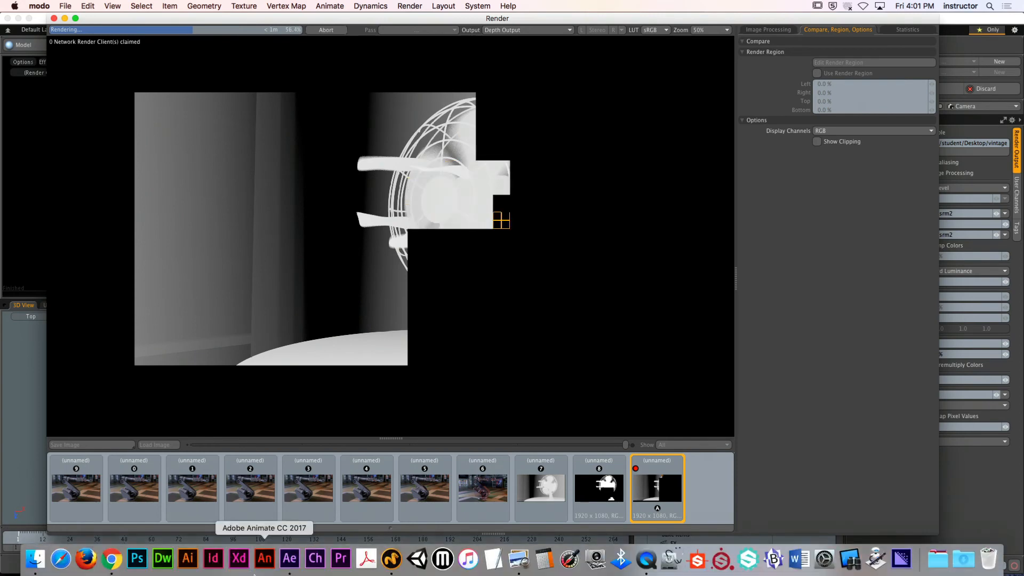
Switch to Finder and check the rendered depth image's full file name on the Desktop, then close the Finder and Render windows
left_click(46, 568)
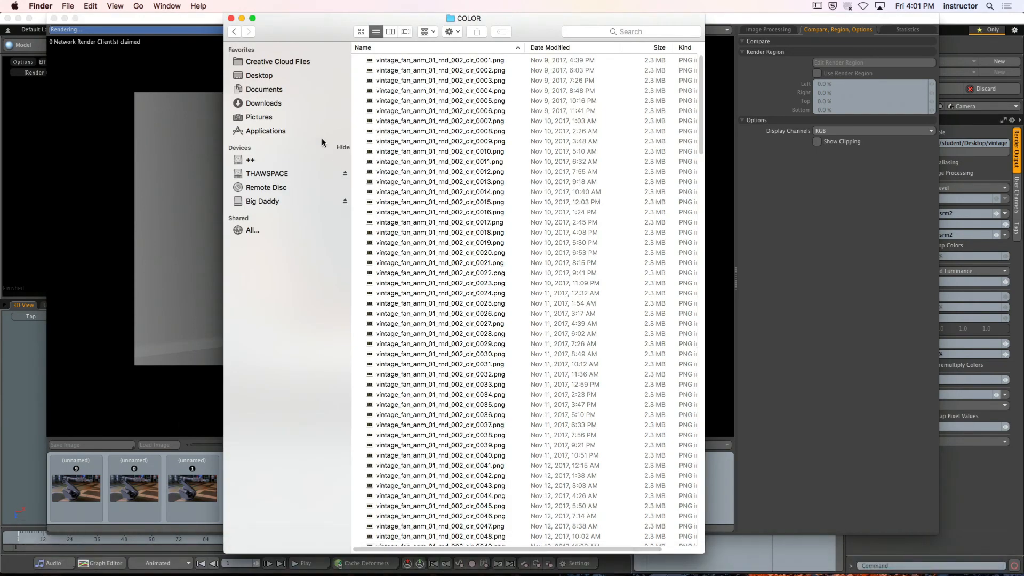
left_click(286, 75)
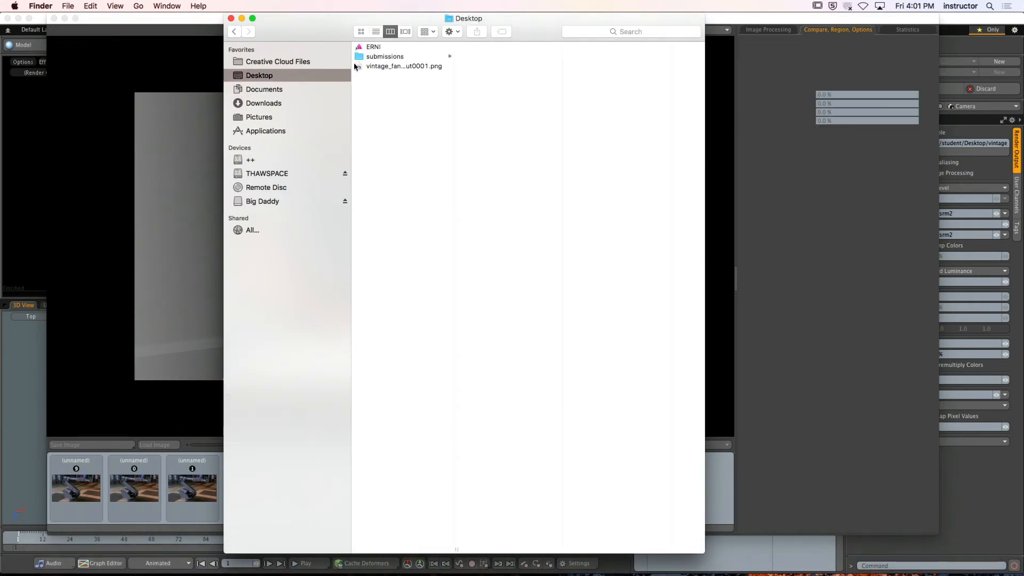
left_click(404, 66)
left_click_drag(457, 548, 634, 526)
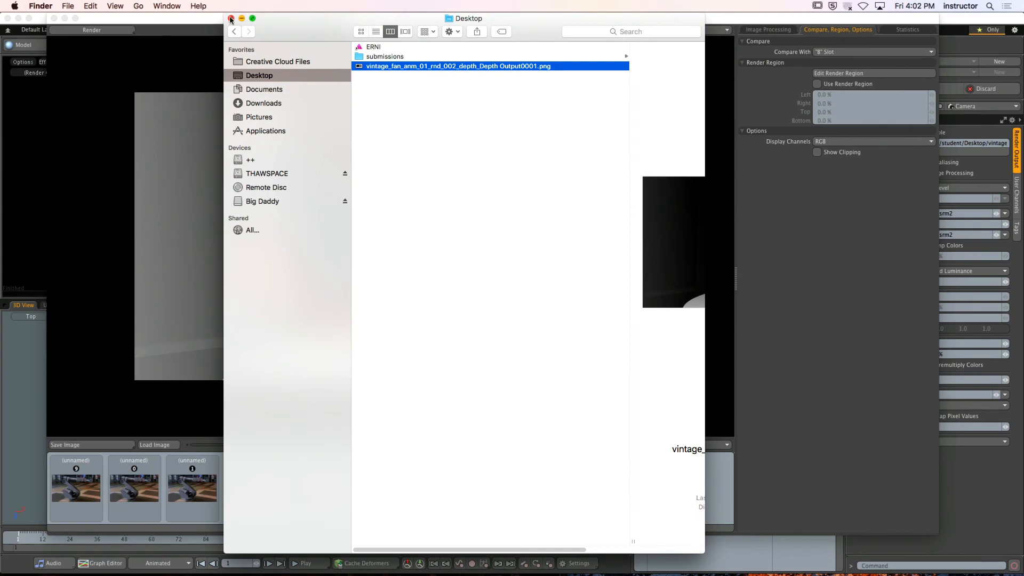
left_click(231, 18)
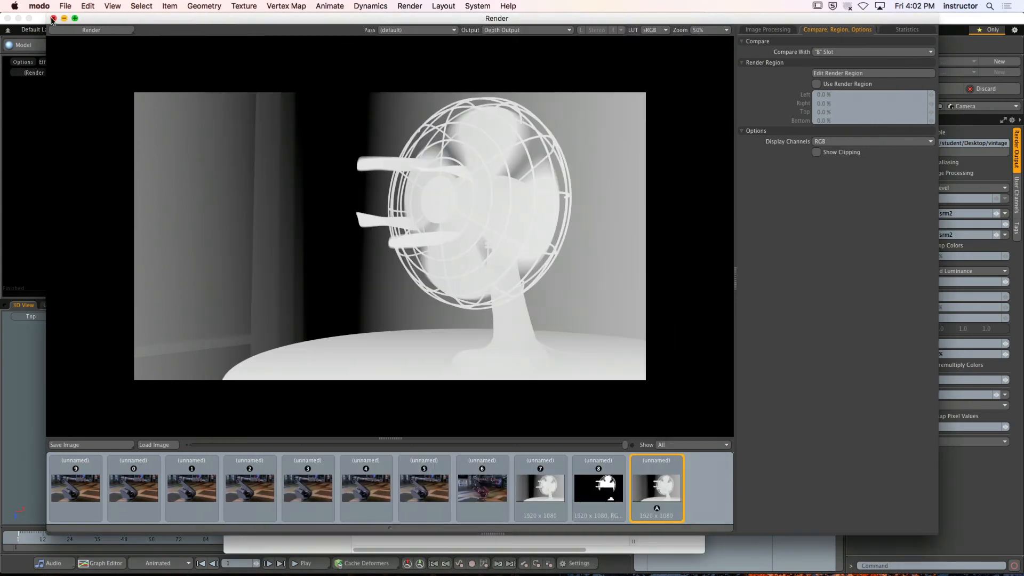
left_click(54, 18)
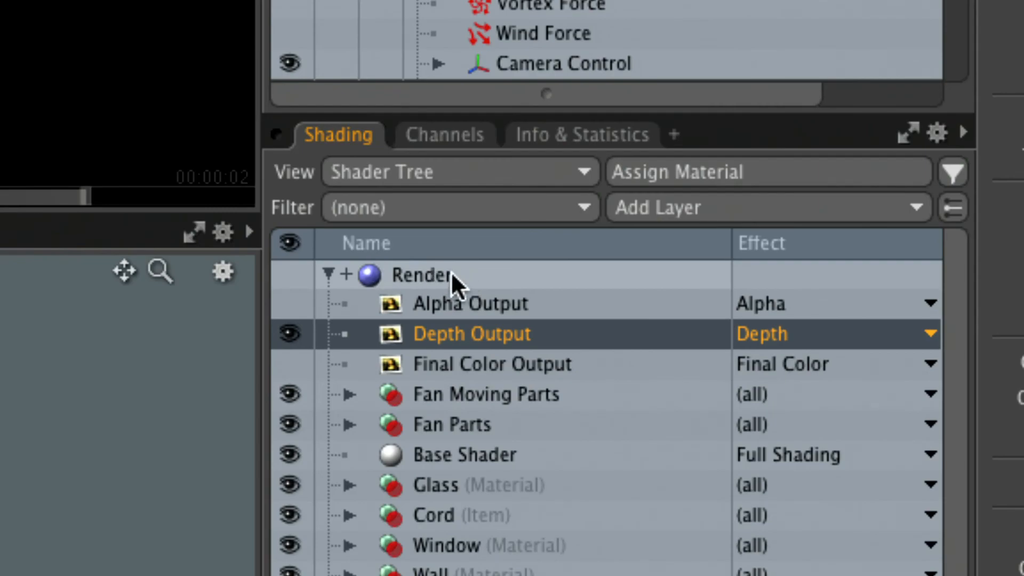
Examine the pass, output and stereo side tokens in the Render item's Output Pattern
left_click(447, 275)
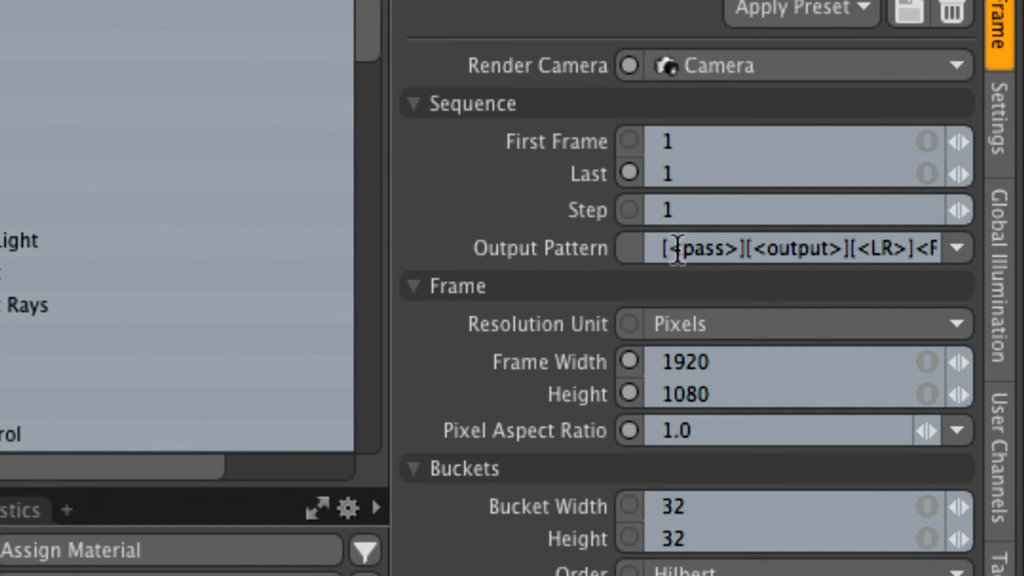
left_click_drag(659, 248, 960, 251)
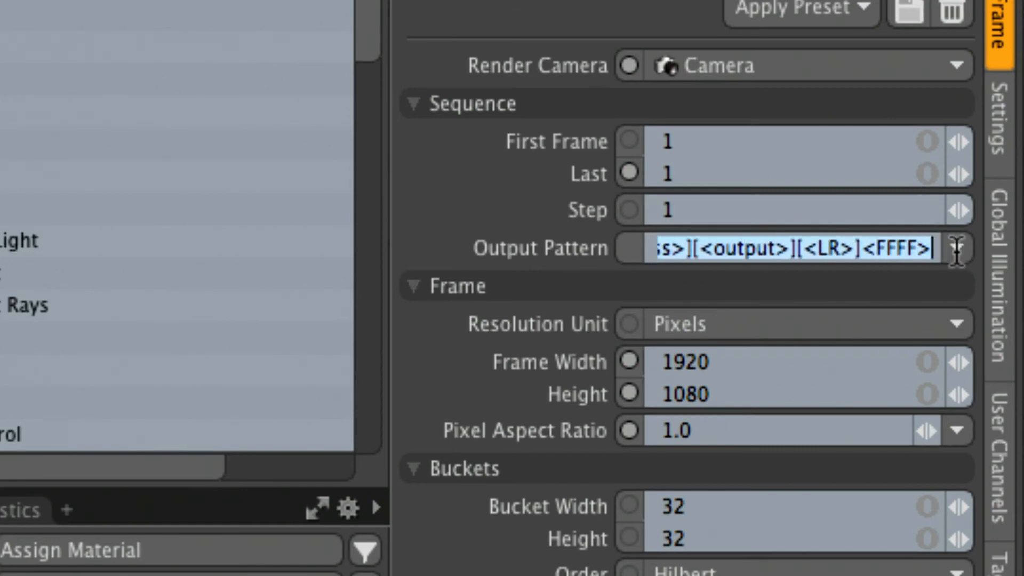
left_click(780, 250)
left_click_drag(780, 251, 746, 248)
left_click(718, 249)
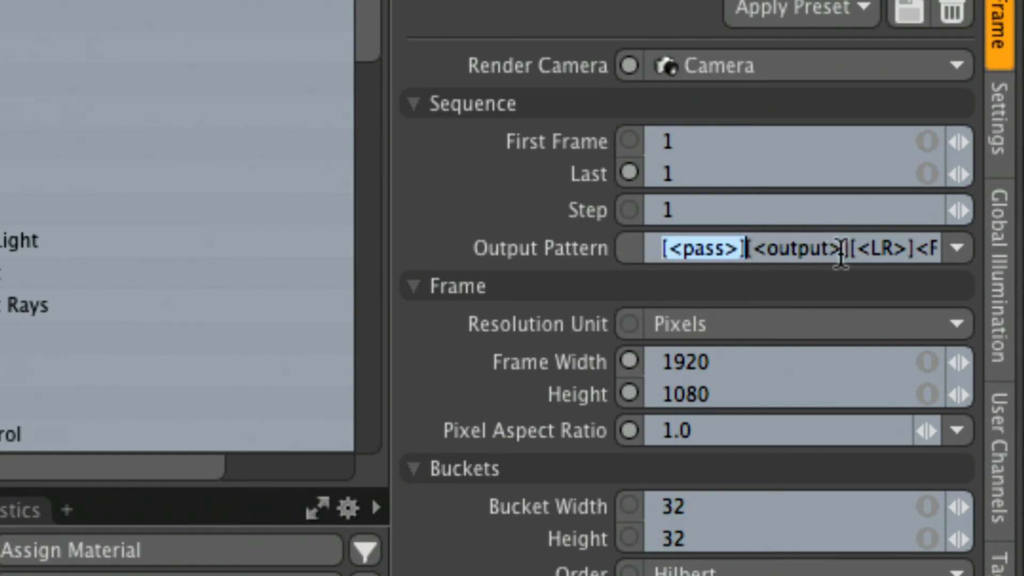
left_click_drag(849, 249, 748, 248)
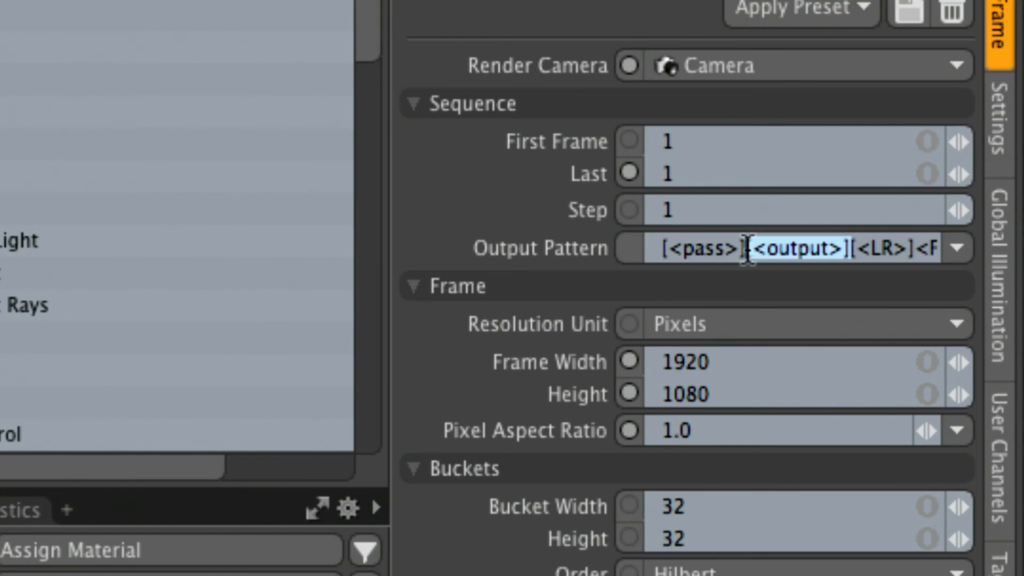
left_click(862, 253)
left_click_drag(849, 248, 916, 249)
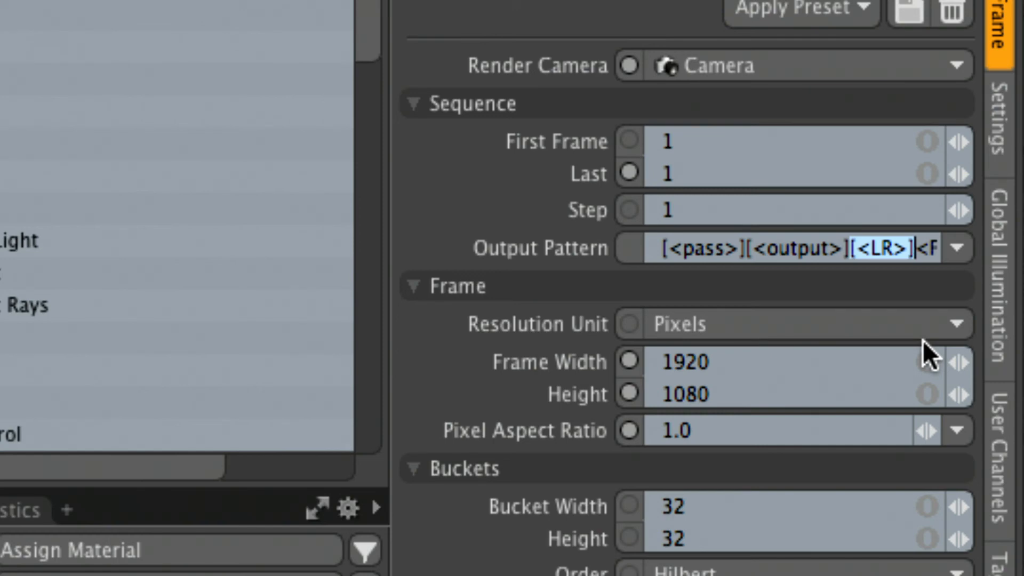
key("Escape")
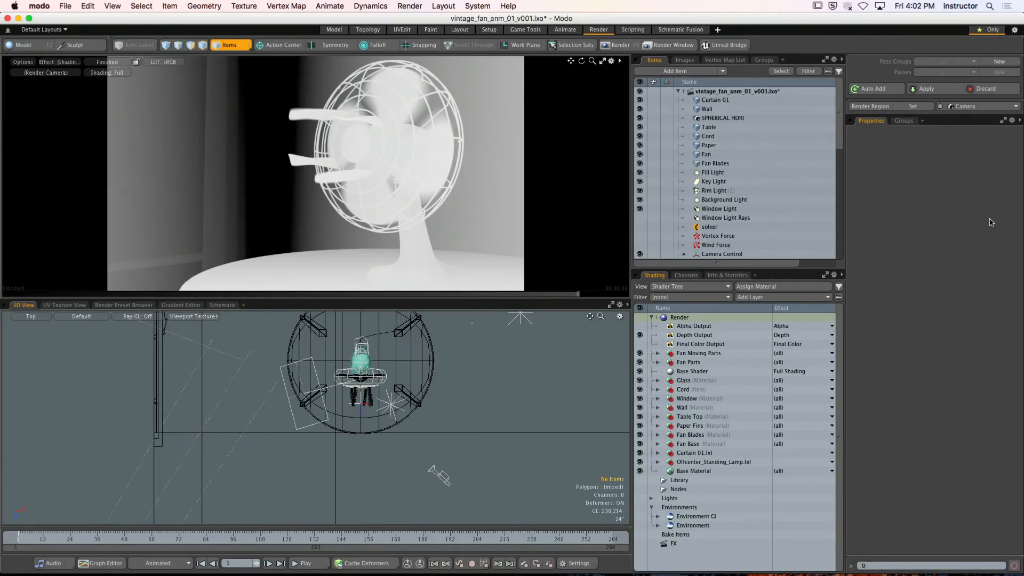
Reduce the Render item's Output Pattern to <FFFF> and check the preset patterns available for it
left_click(684, 318)
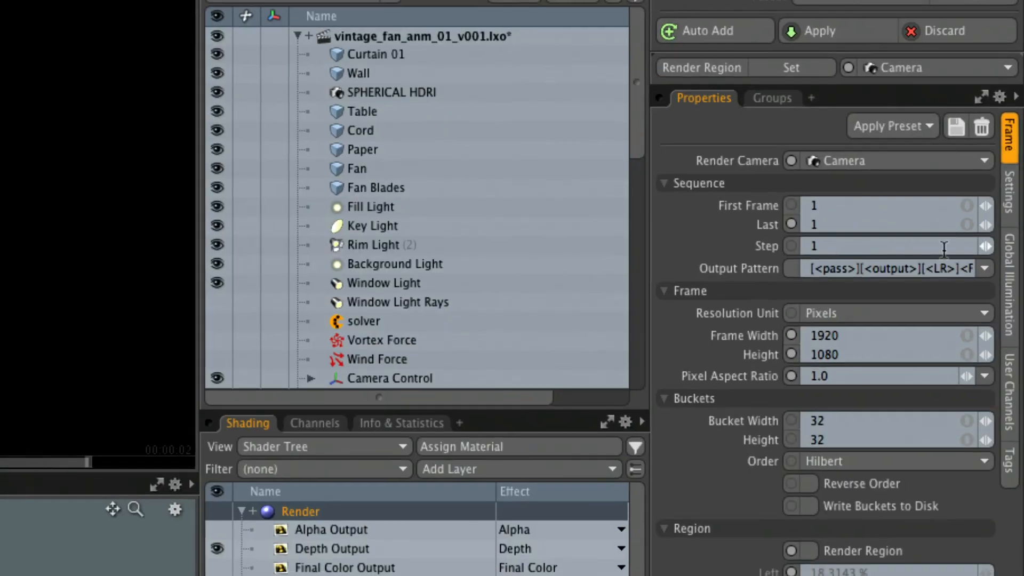
left_click(984, 234)
left_click_drag(985, 234, 952, 234)
left_click_drag(924, 269, 738, 258)
key("BackSpace")
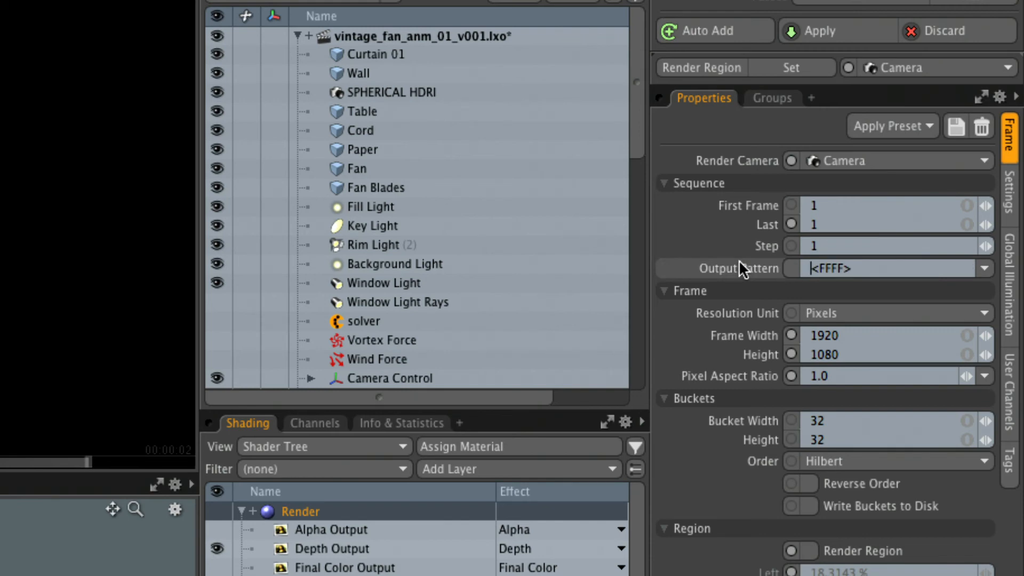
left_click(984, 268)
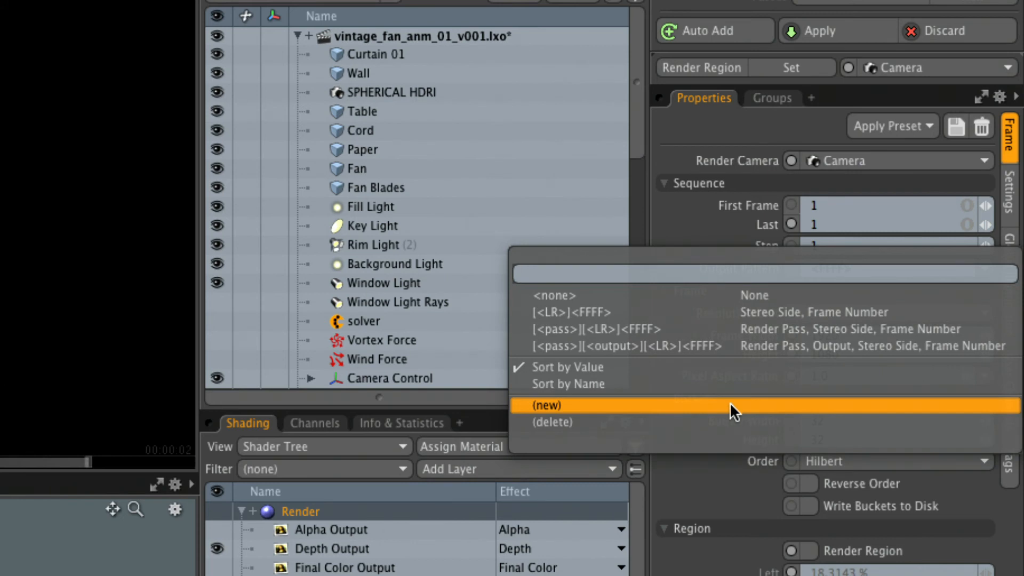
left_click(714, 214)
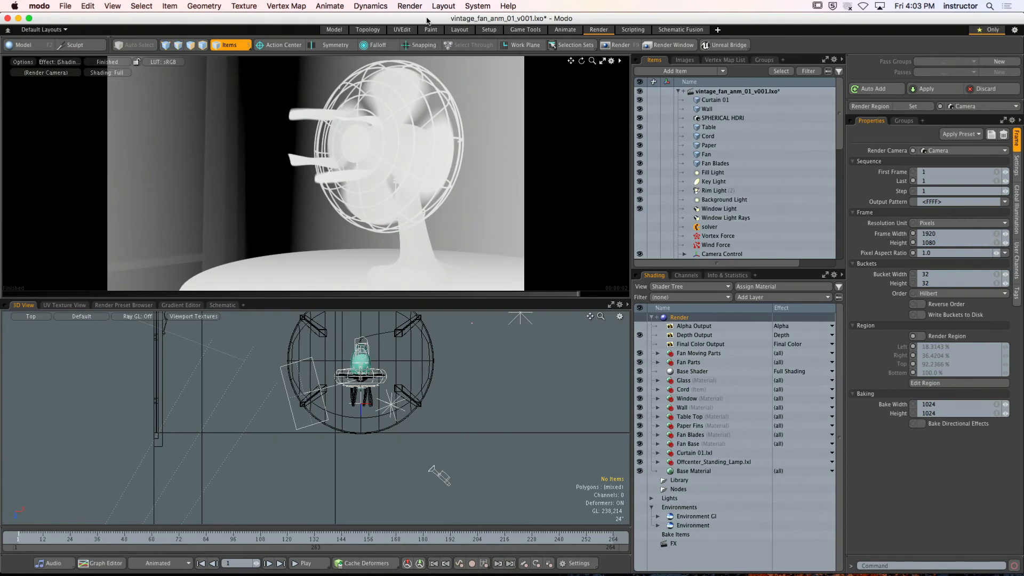
Render the animation again from frame 1 to 1 as an image sequence with the render outputs' filenames
left_click(145, 9)
left_click(435, 73)
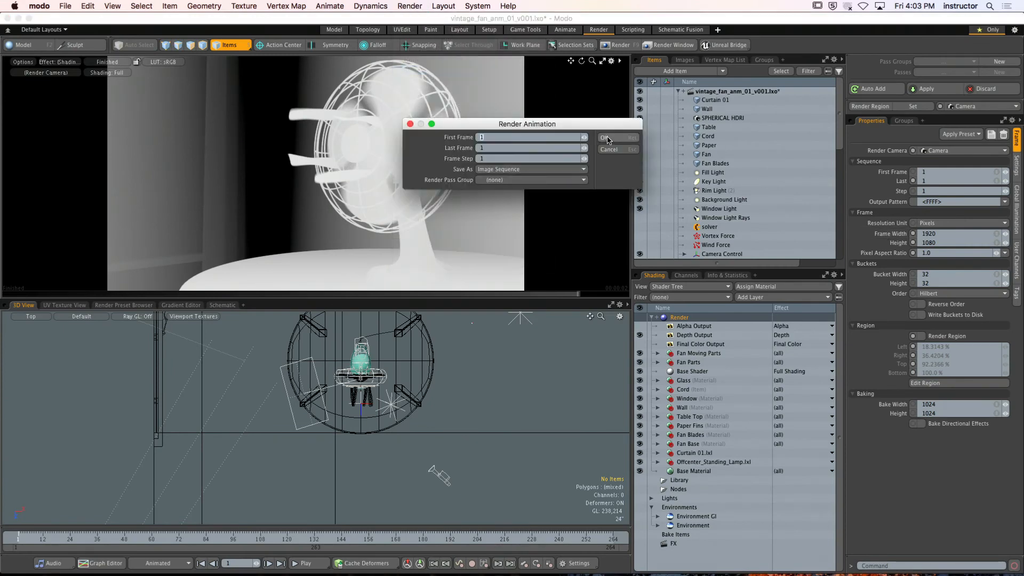
left_click(604, 139)
left_click(595, 154)
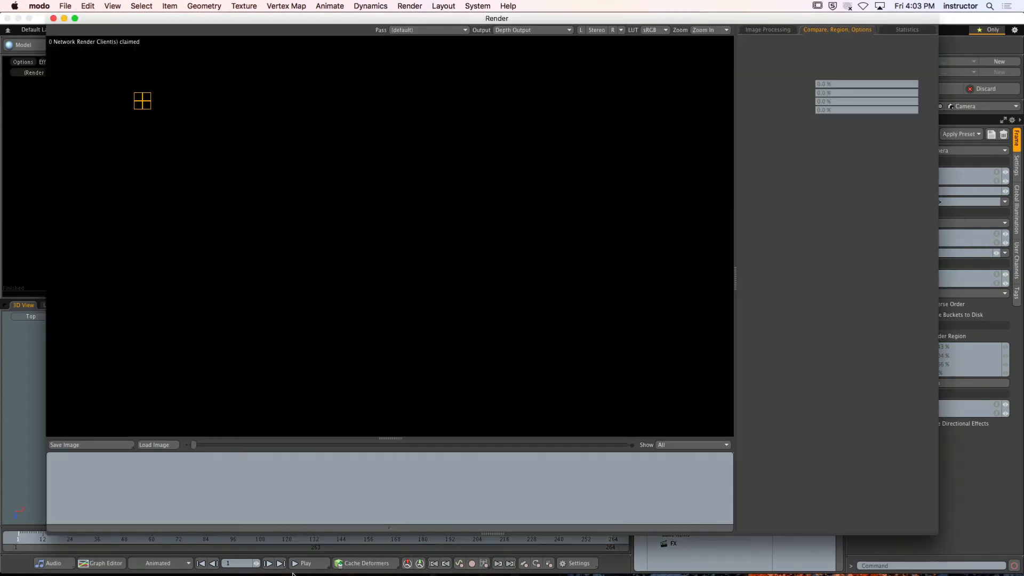
Switch to Finder and compare the new depth render's file name on the Desktop with the earlier one, closing the Finder and Render windows
left_click(34, 559)
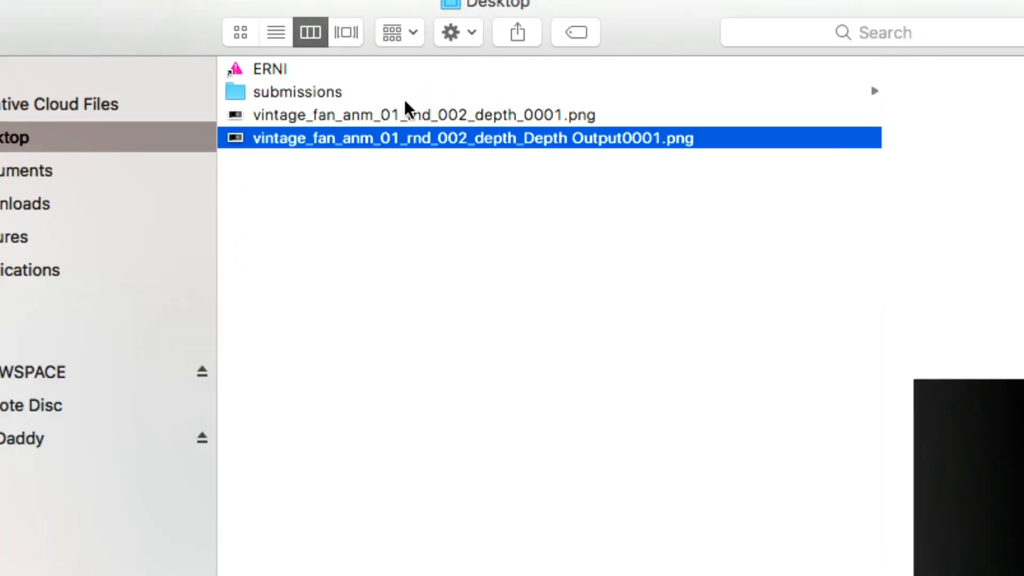
left_click(553, 194)
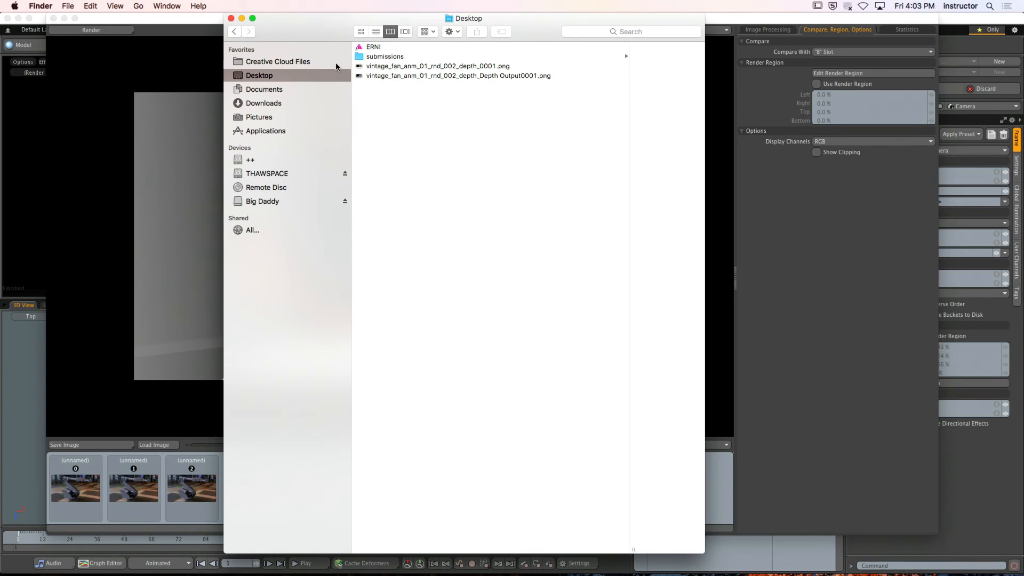
left_click(231, 19)
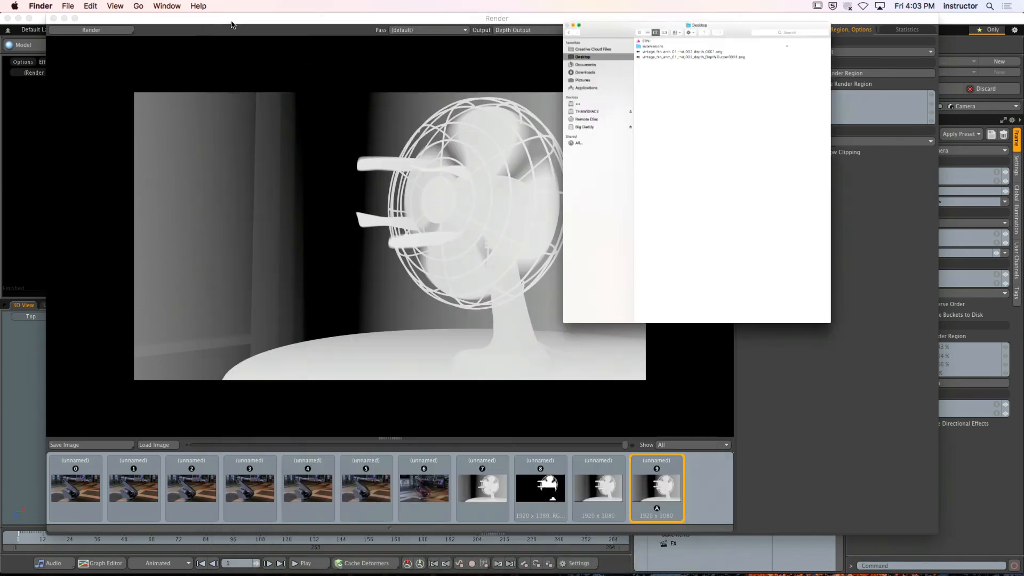
left_click_drag(206, 20, 228, 29)
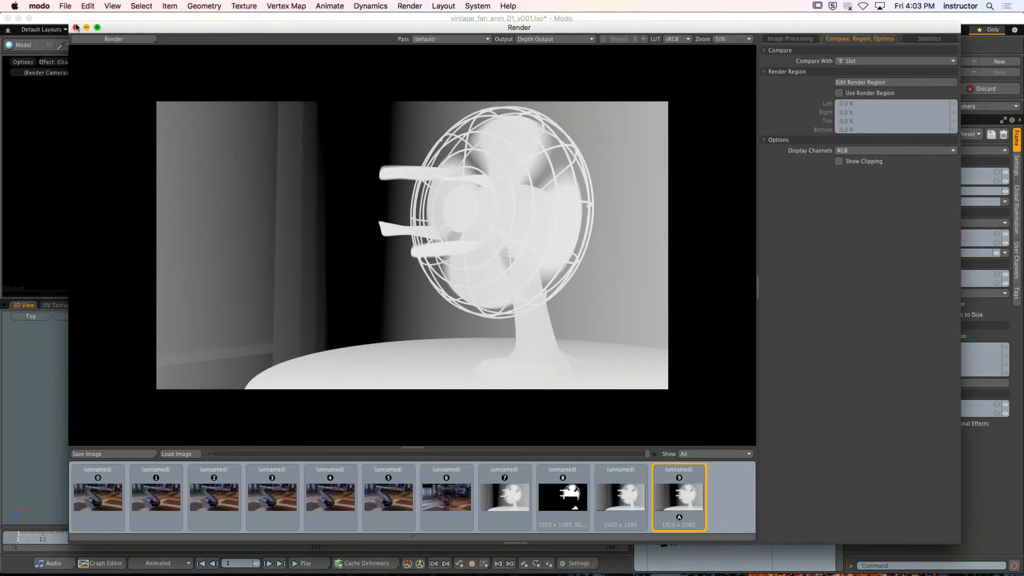
left_click(75, 28)
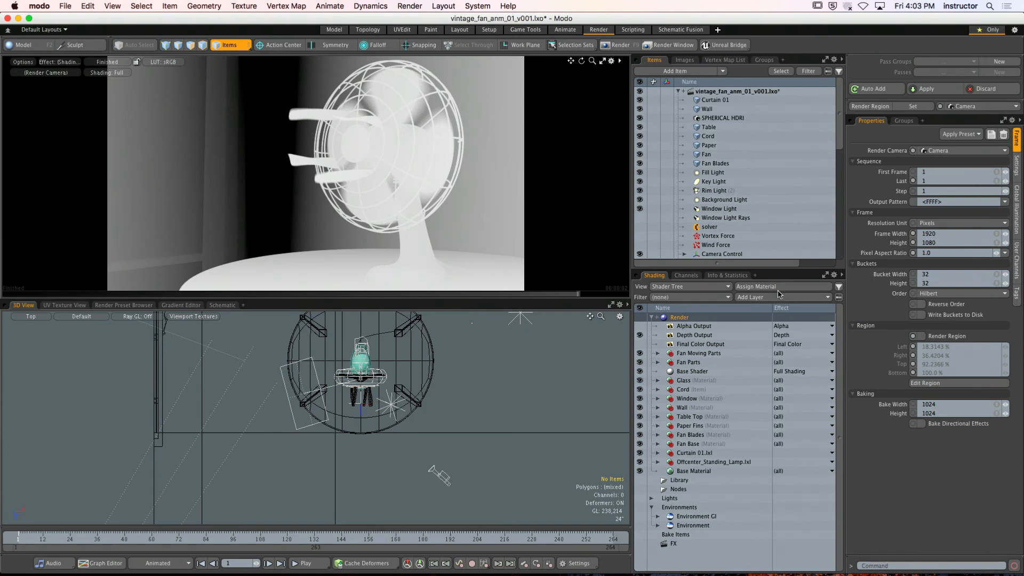
Select the Final Color Output in the Shader Tree, hide Modo and switch to the empty After Effects project
left_click(700, 344)
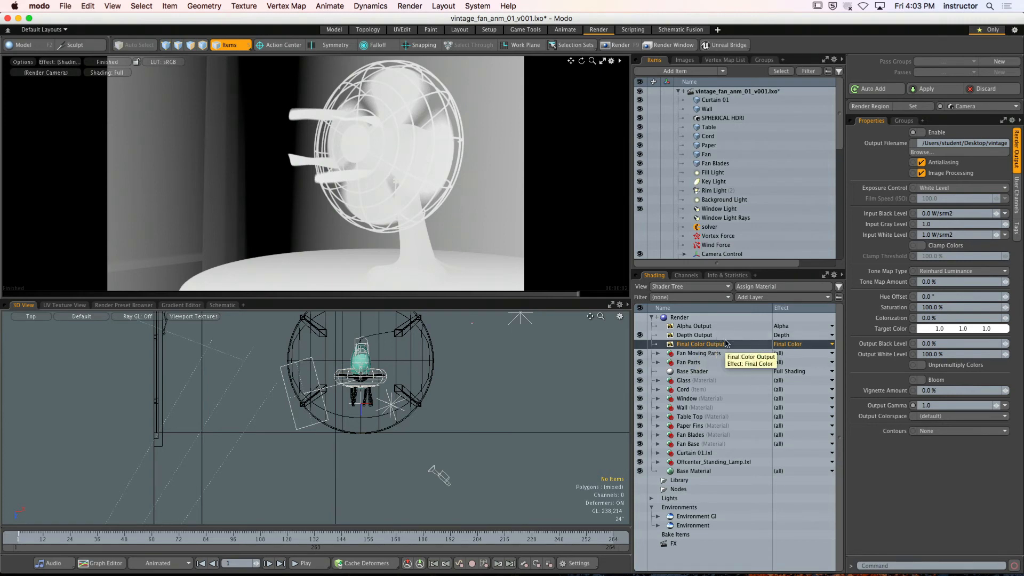
left_click(39, 6)
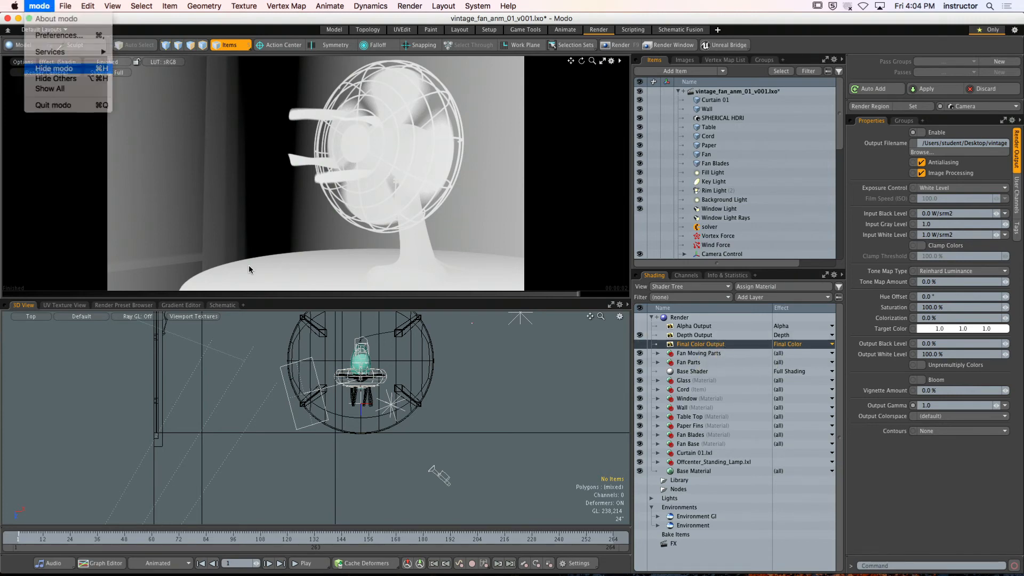
key("Return")
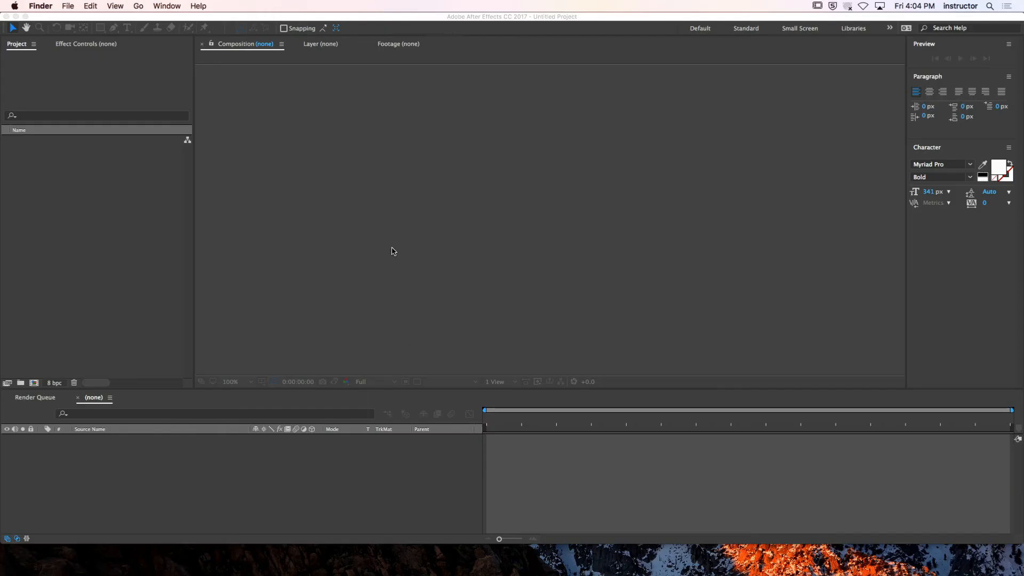
left_click(122, 213)
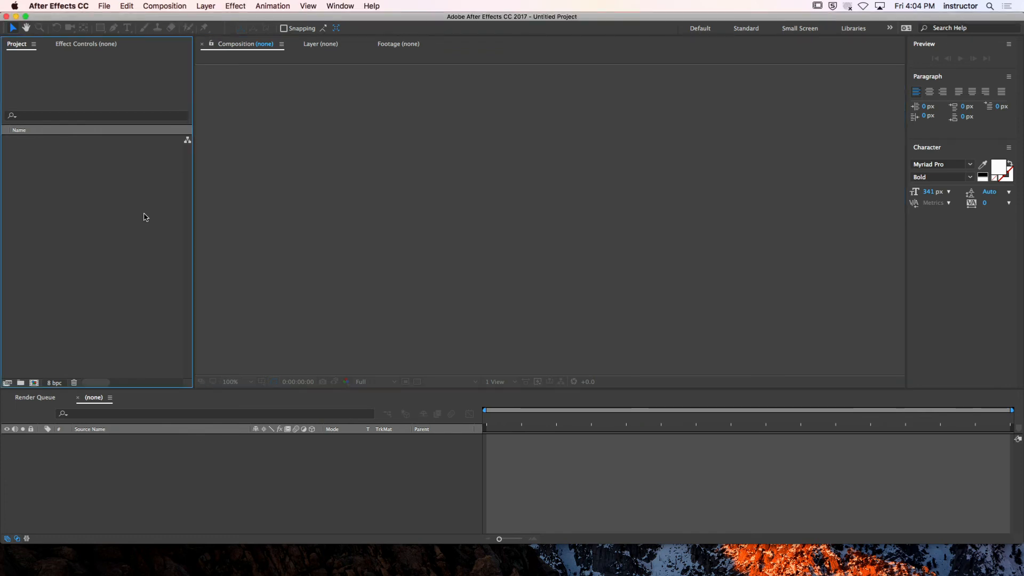
Import the vintage_fan_anm_01_rnd_002_clr PNG sequence from VINTAGE_FAN/RENDERS/ANM_01/COLOR on the Big Daddy drive
key("super+i")
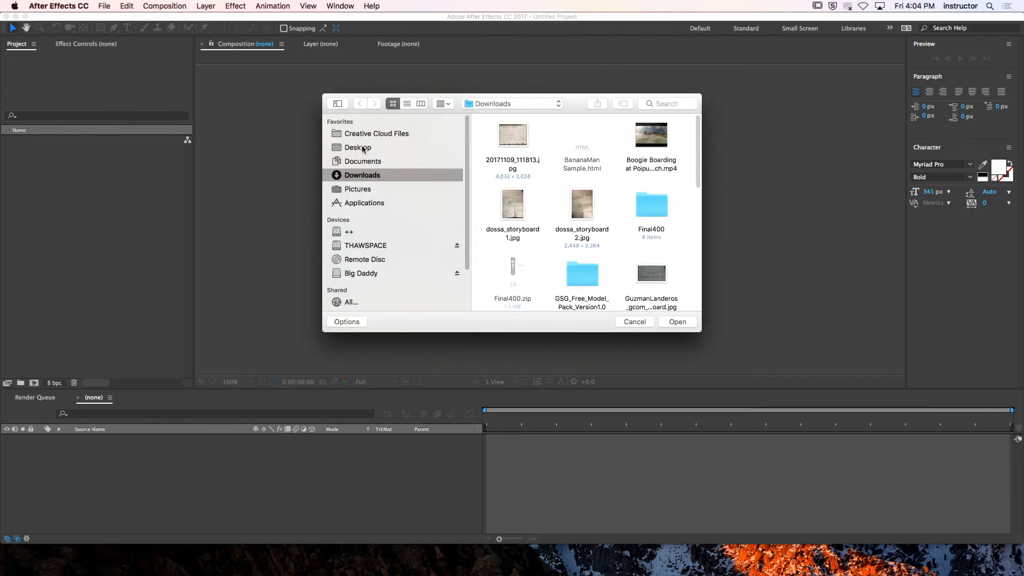
left_click(373, 273)
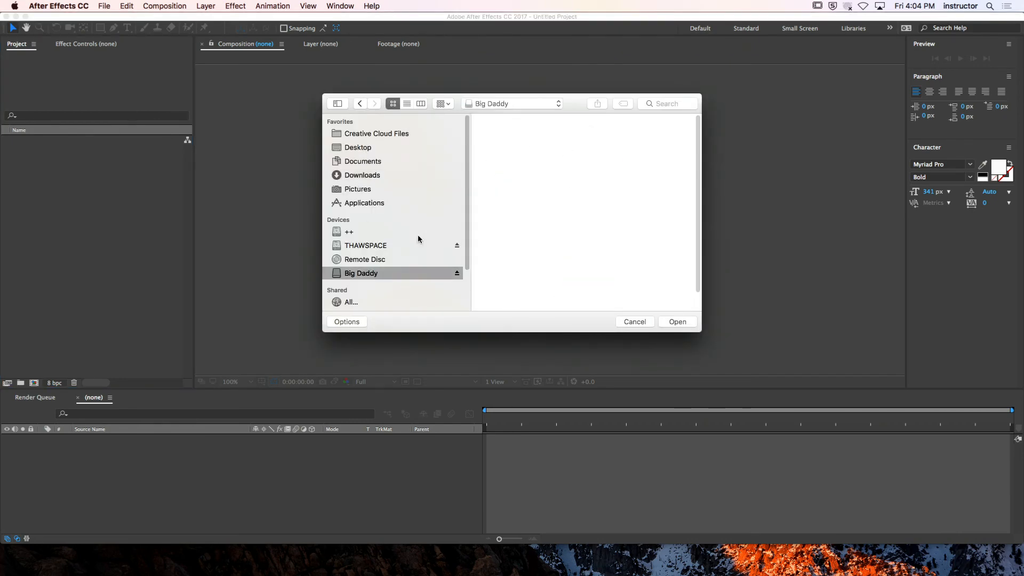
left_click(407, 104)
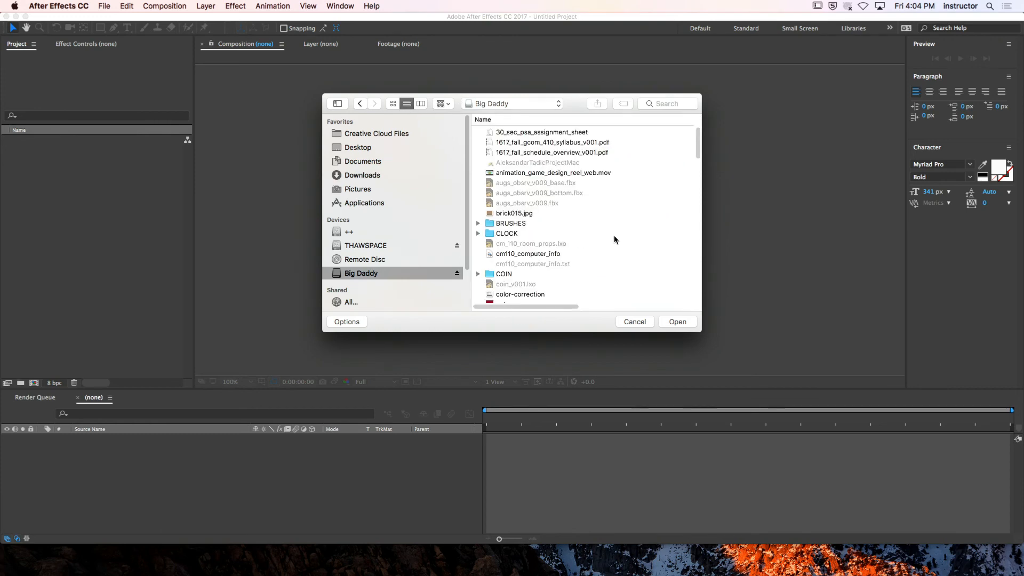
left_click_drag(698, 153, 695, 311)
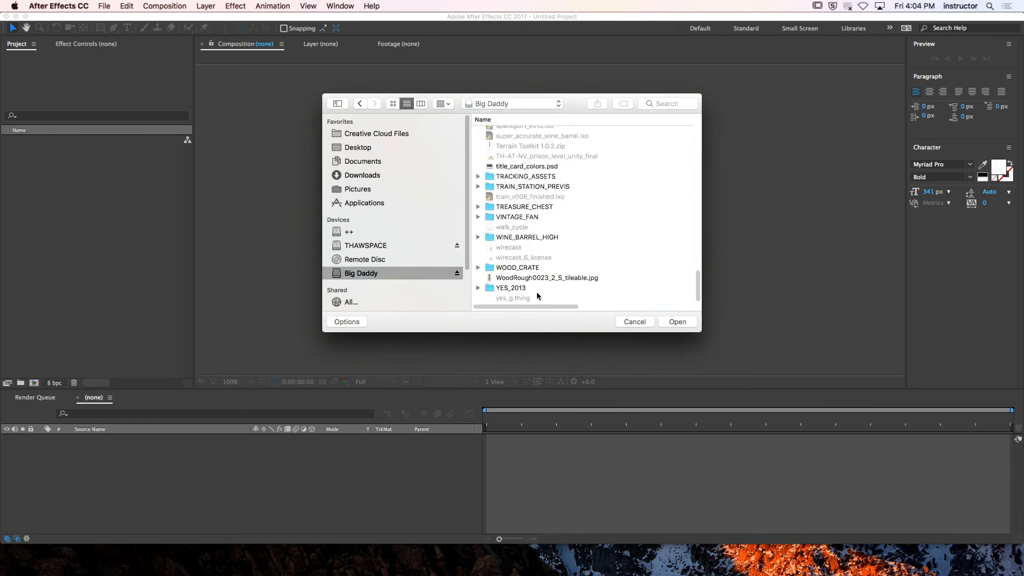
double_click(532, 217)
double_click(527, 142)
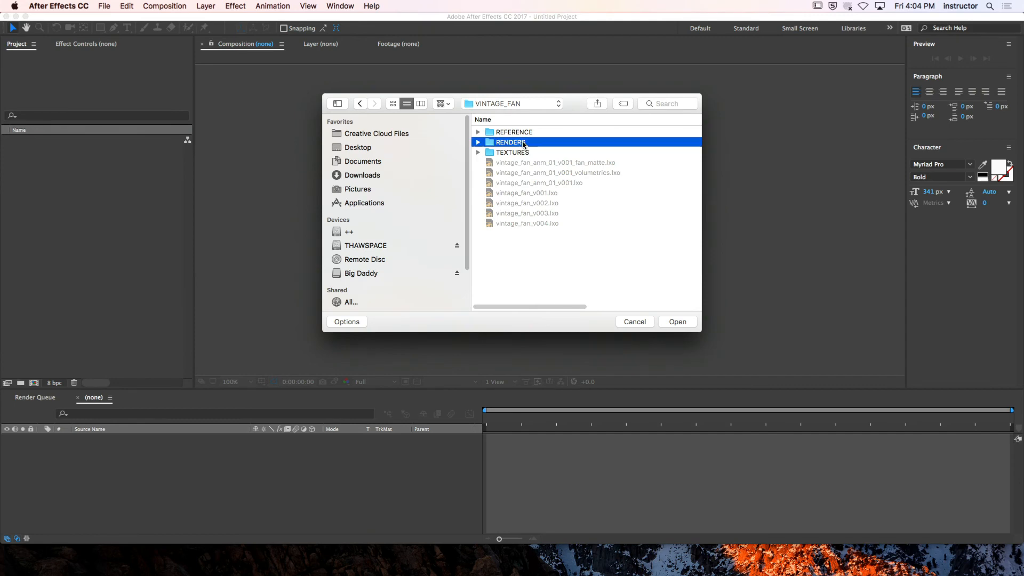
double_click(531, 133)
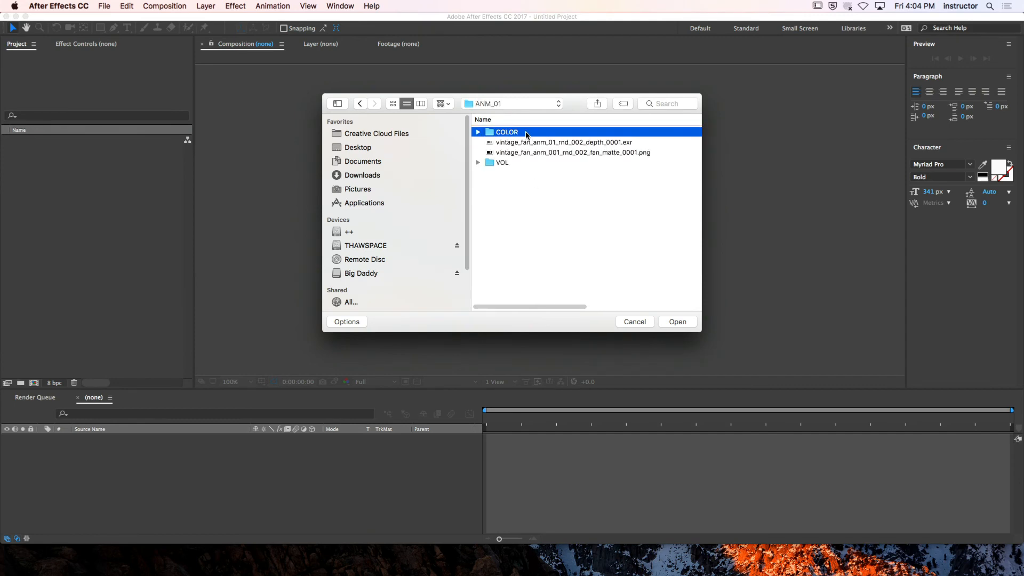
double_click(527, 133)
left_click(555, 132)
left_click(678, 321)
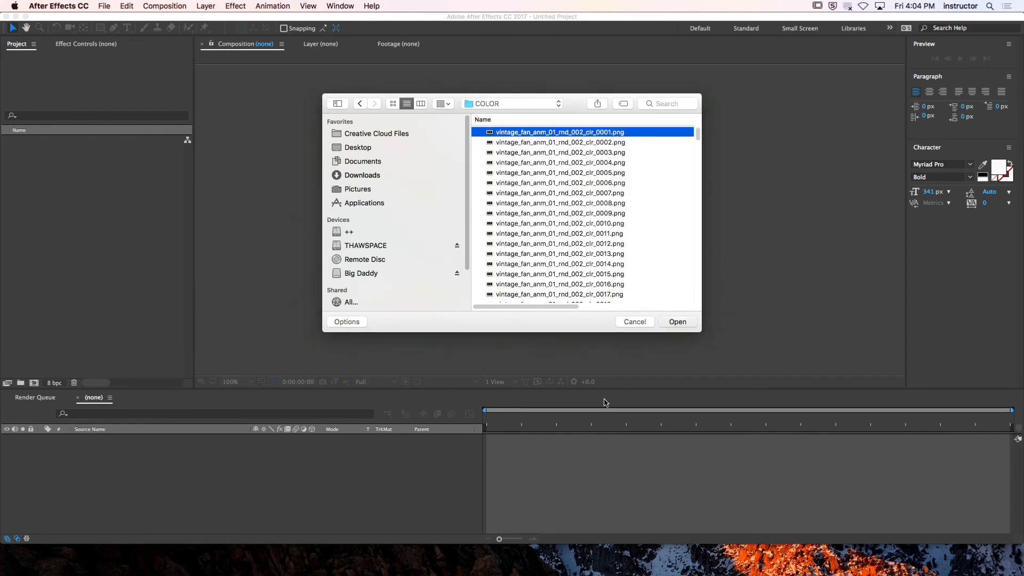
left_click(613, 300)
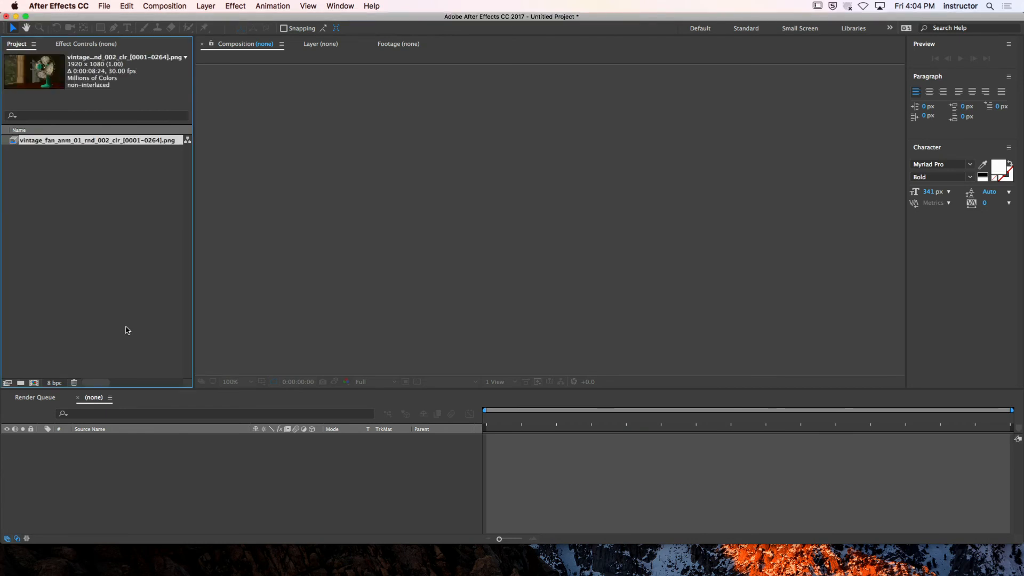
Interpret the imported color sequence at 24 frames per second
left_click(102, 141)
right_click(111, 141)
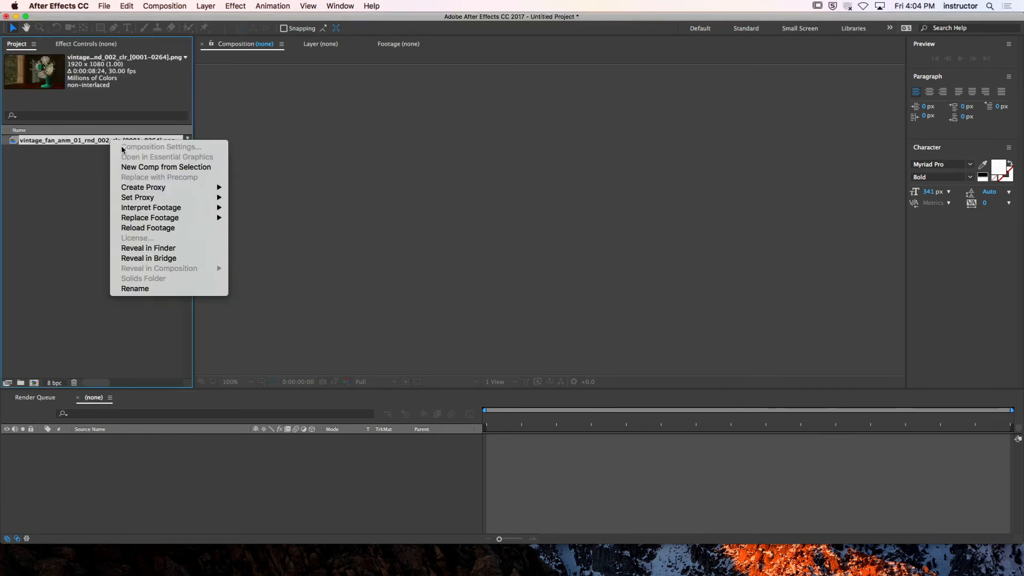
mouse_move(184, 208)
left_click(270, 208)
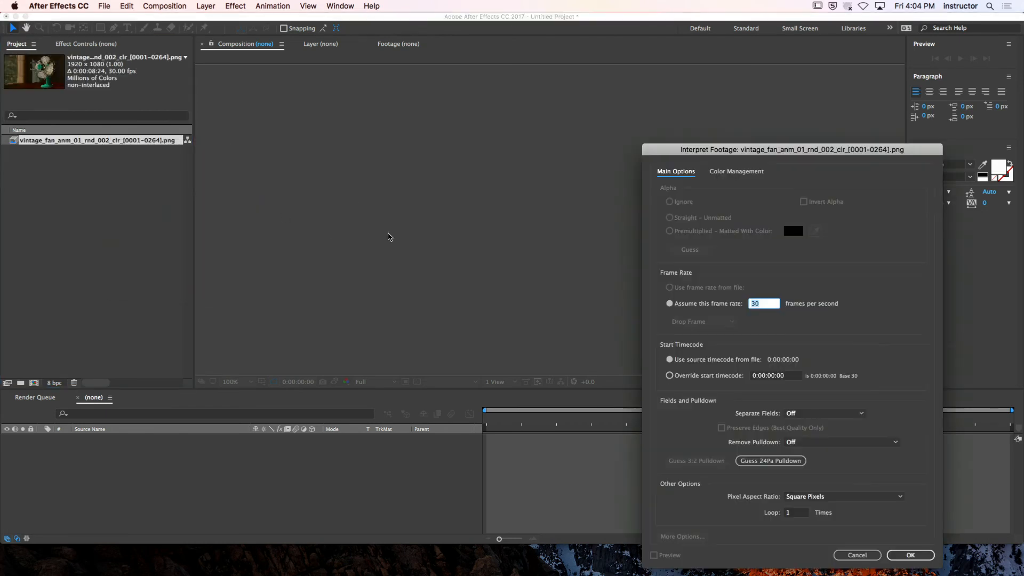
type("24")
left_click(918, 560)
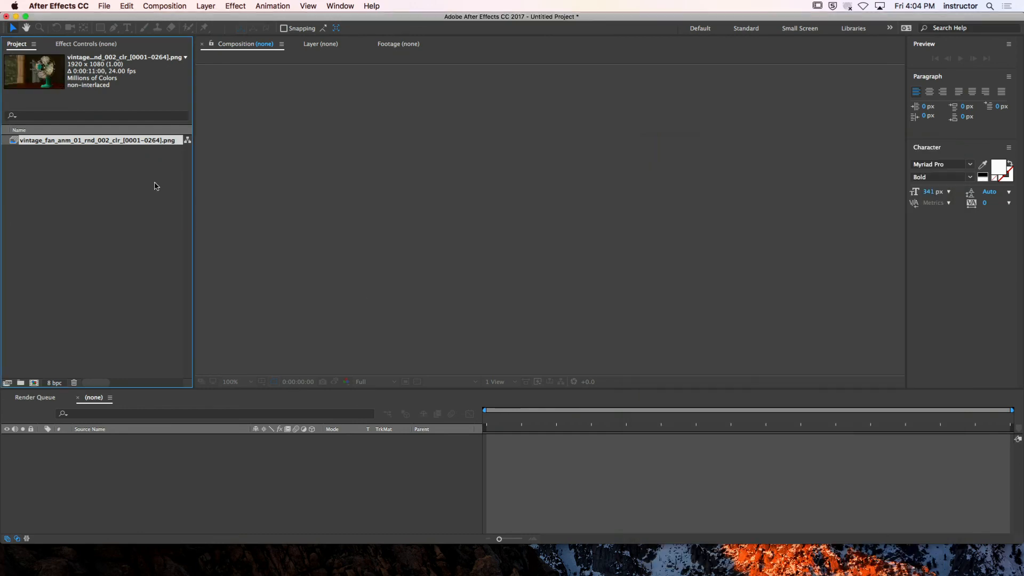
Import the vintage_fan_anm_01_rnd_002_vol PNG sequence from the VOL folder inside ANM_01
left_click(122, 165)
double_click(120, 161)
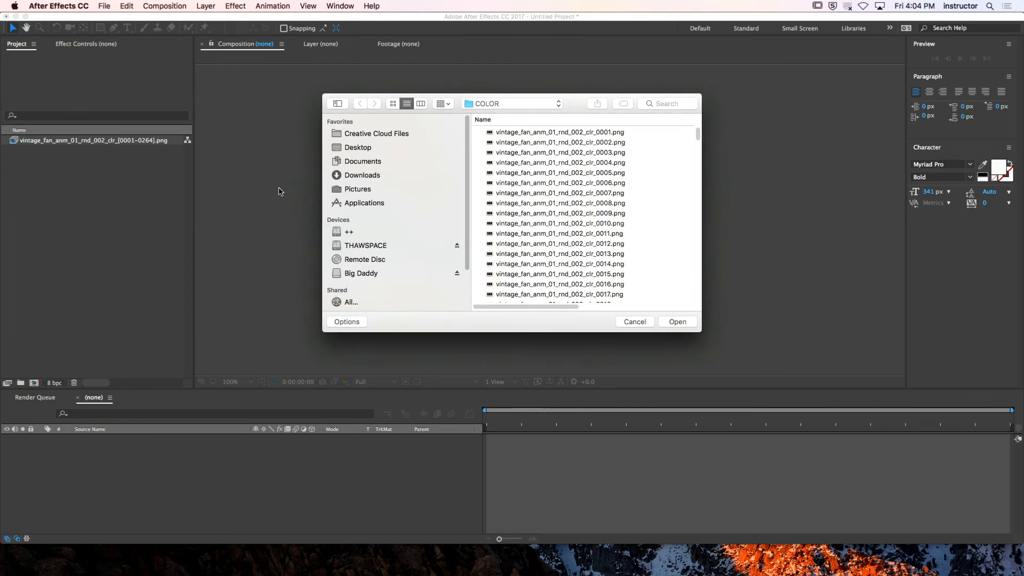
left_click(527, 103)
left_click(521, 114)
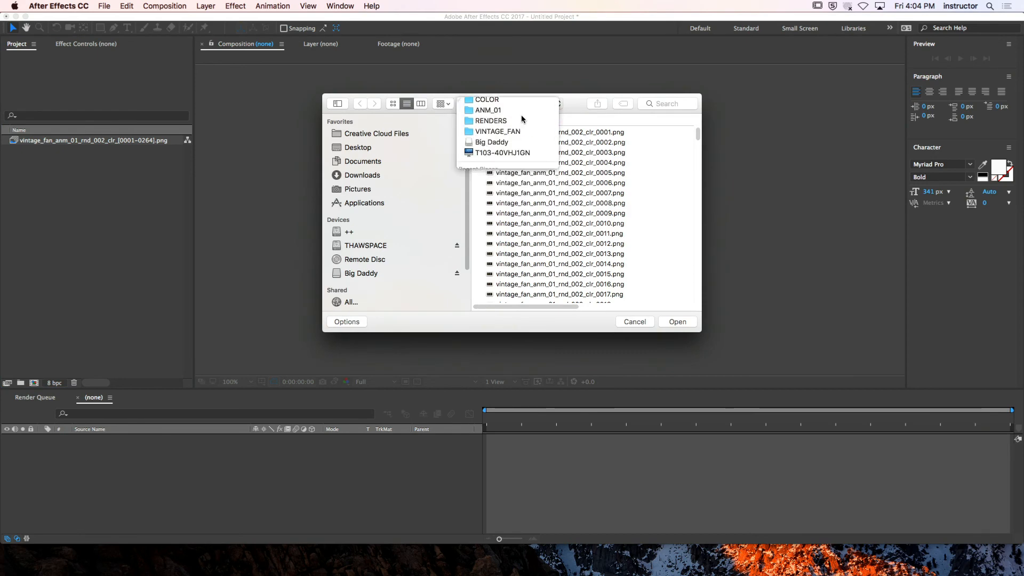
double_click(508, 163)
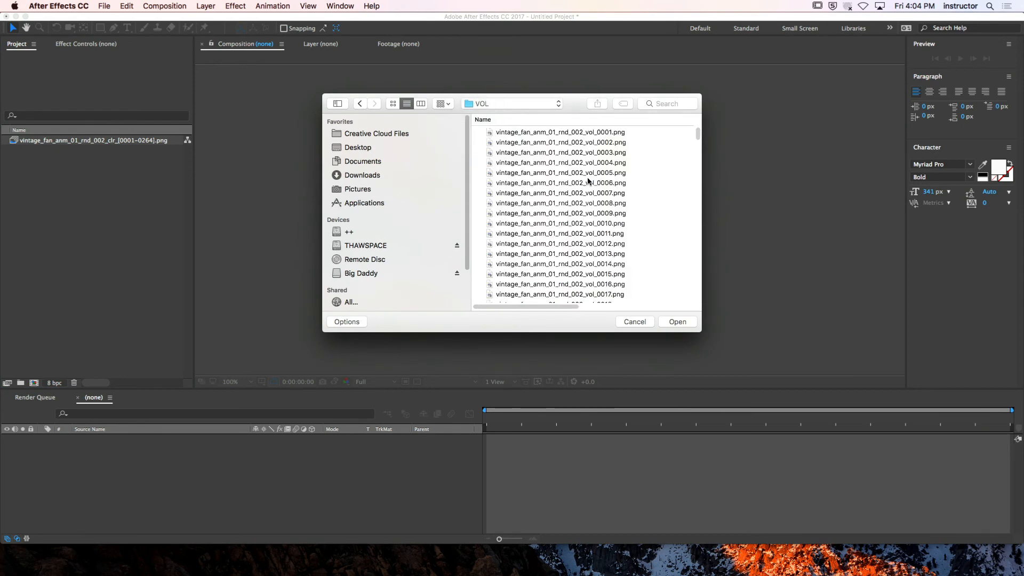
left_click(593, 135)
left_click(676, 321)
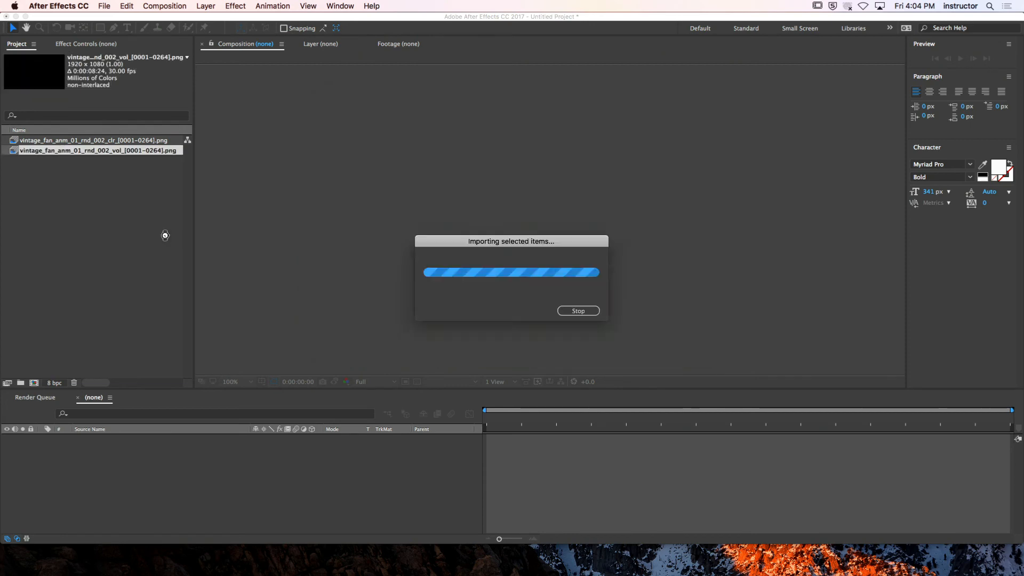
Interpret the volumetric sequence at 24 frames per second
right_click(134, 151)
mouse_move(200, 216)
left_click(261, 220)
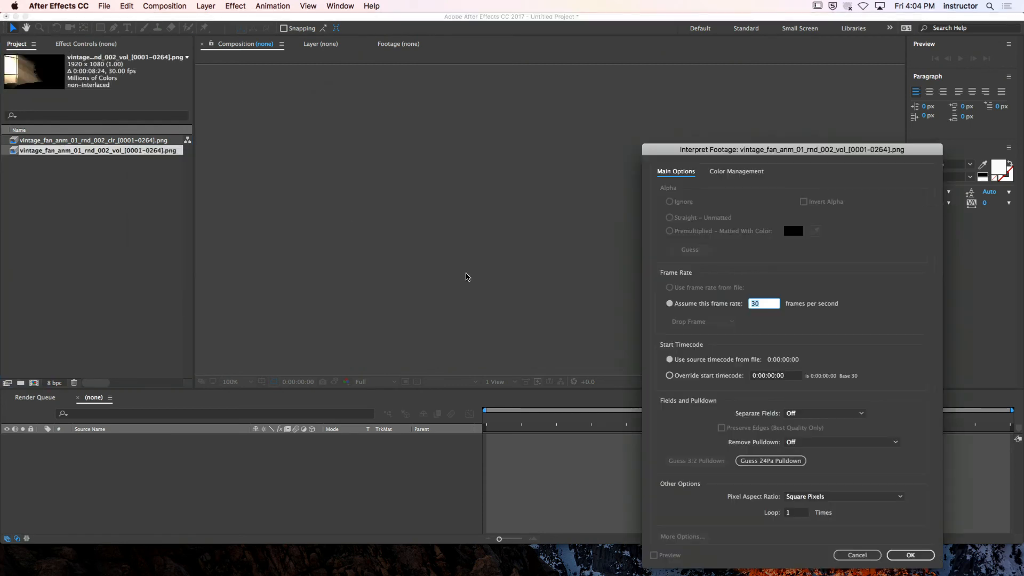
type("24")
left_click(910, 555)
Import the fan matte image vintage_fan_anm_001_rnd_002_fan_matte_0001.png from the ANM_01 folder
left_click(64, 177)
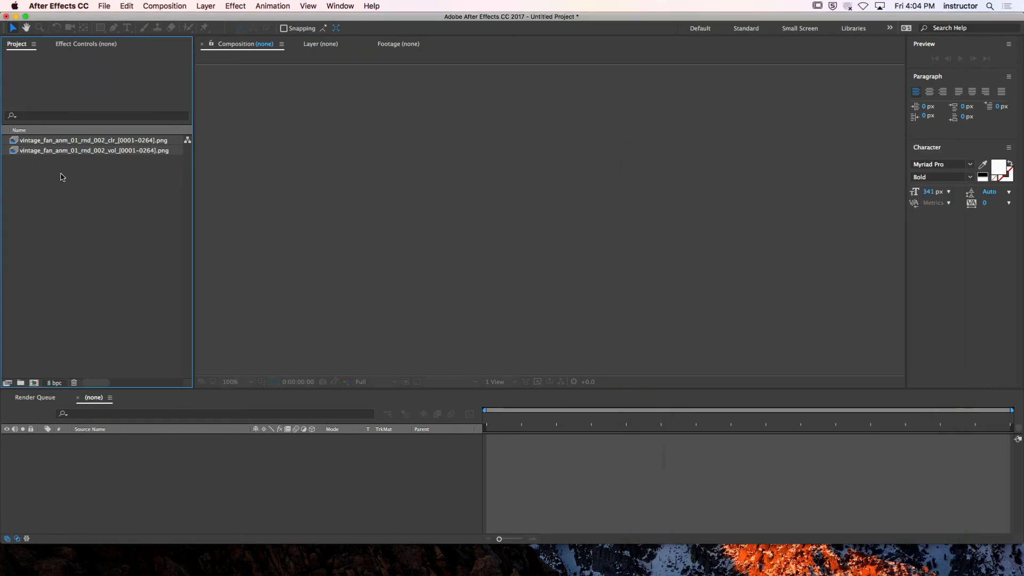
double_click(68, 181)
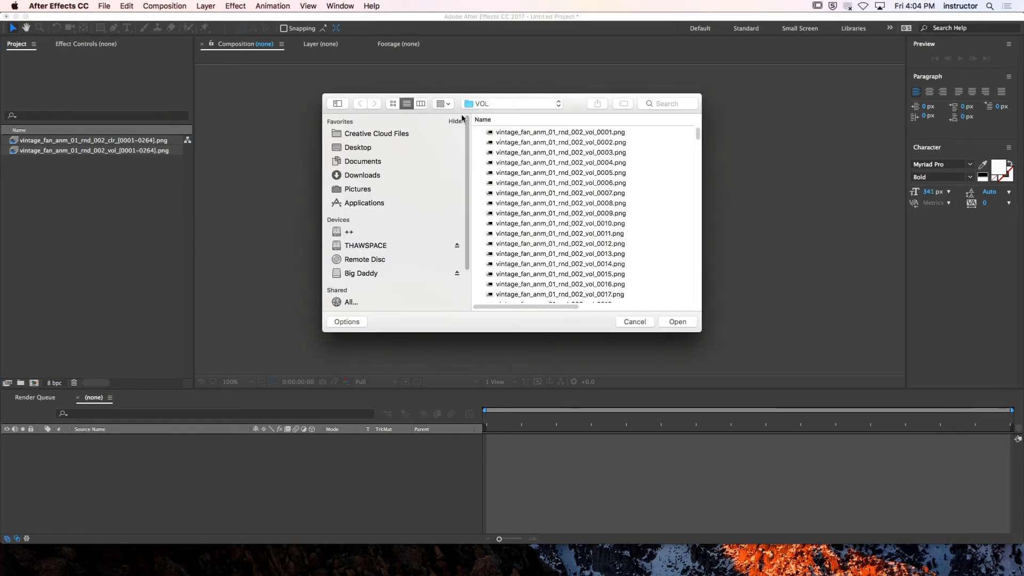
left_click(480, 103)
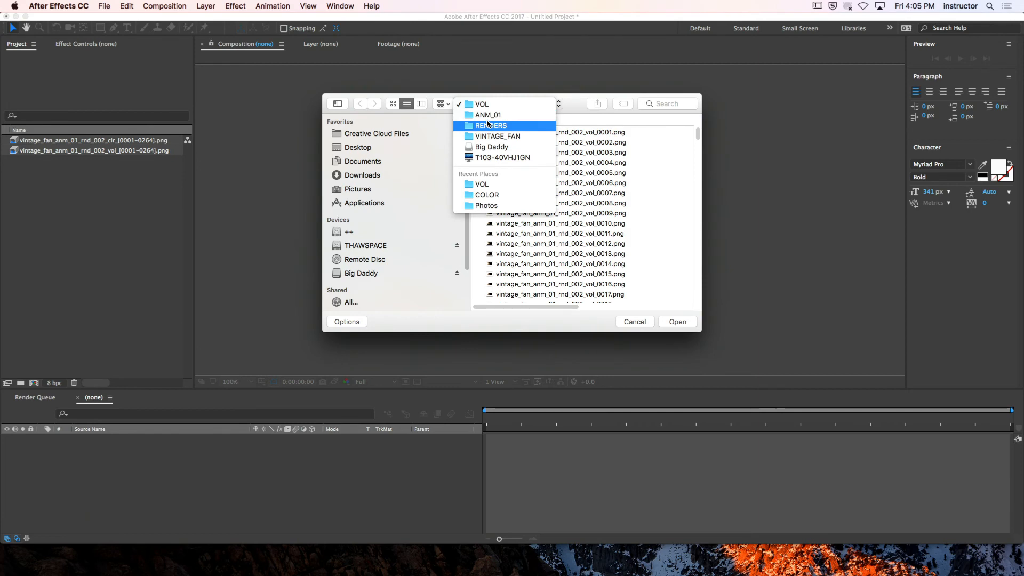
left_click(487, 115)
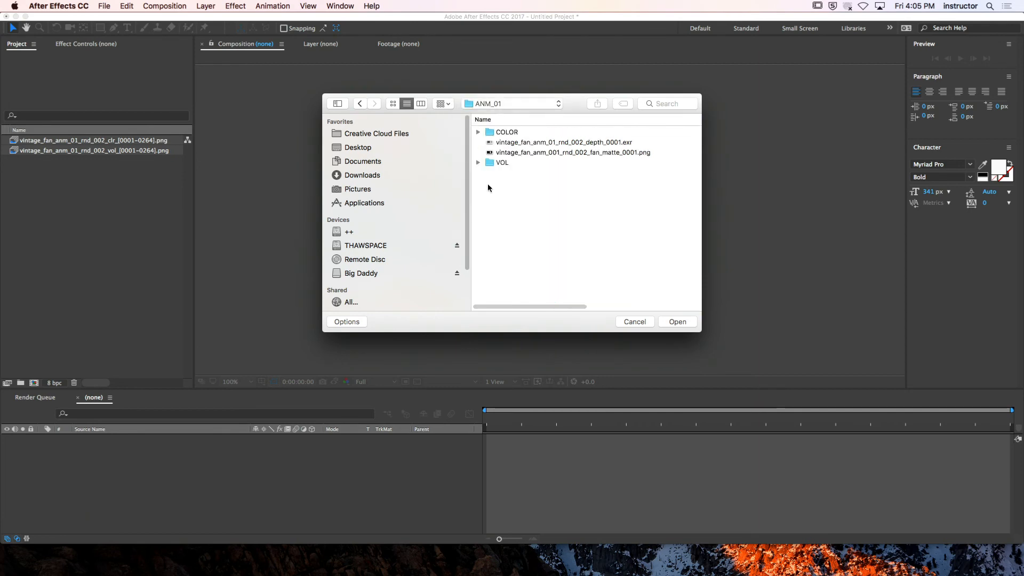
left_click(567, 155)
left_click(674, 320)
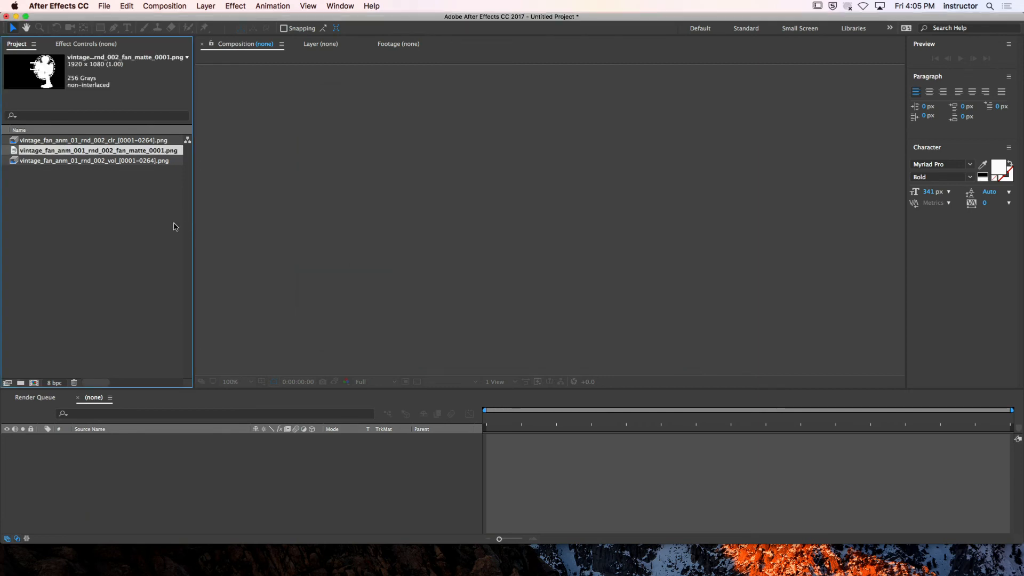
Import the depth image vintage_fan_anm_01_rnd_002_depth_0001.exr from the ANM_01 folder and clear the selection
double_click(161, 205)
left_click(553, 143)
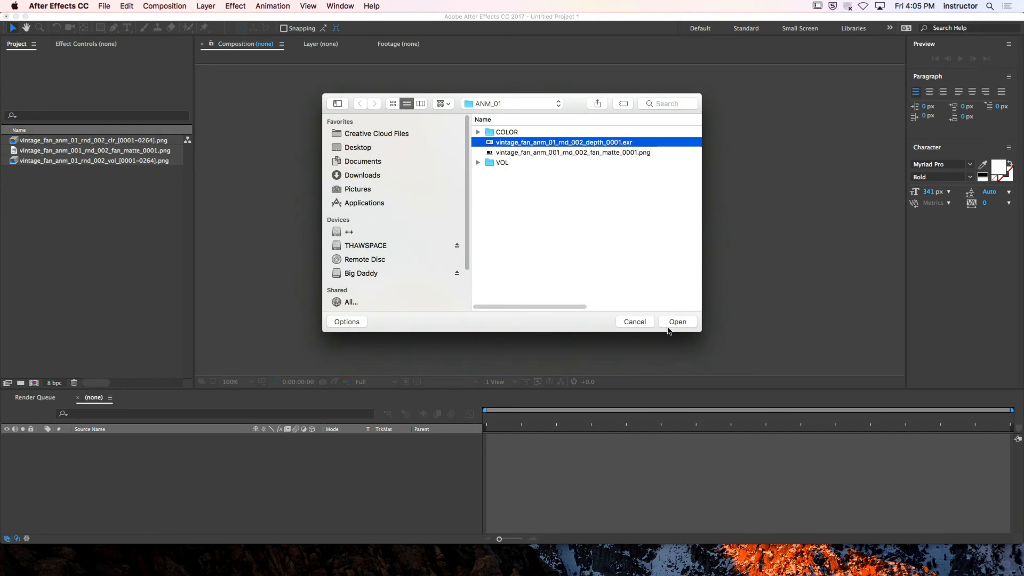
left_click(677, 320)
left_click(114, 290)
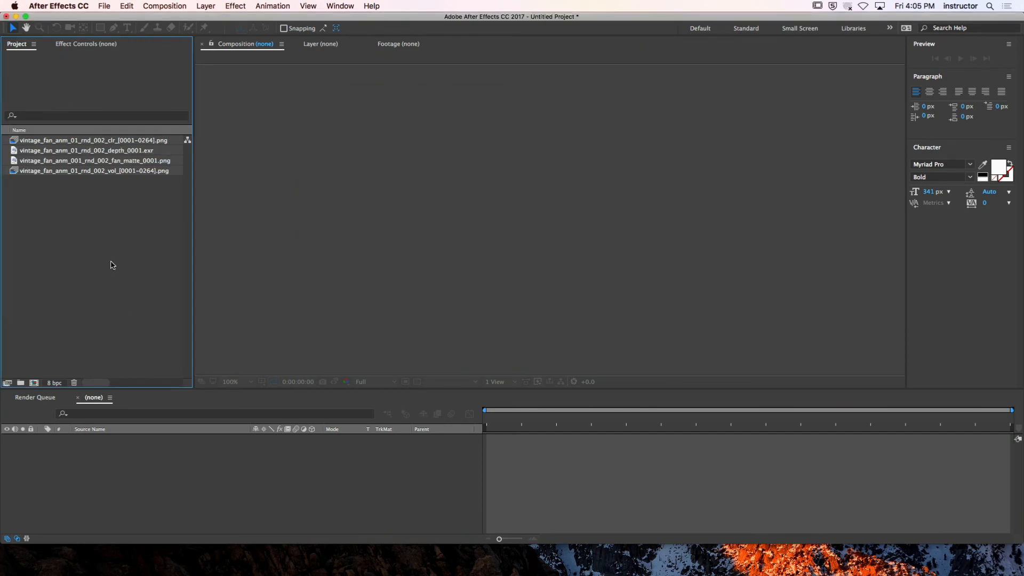
Create a composition from the color sequence and preview it by moving the current time to 0:00:02:18
left_click(70, 141)
left_click_drag(68, 143, 34, 383)
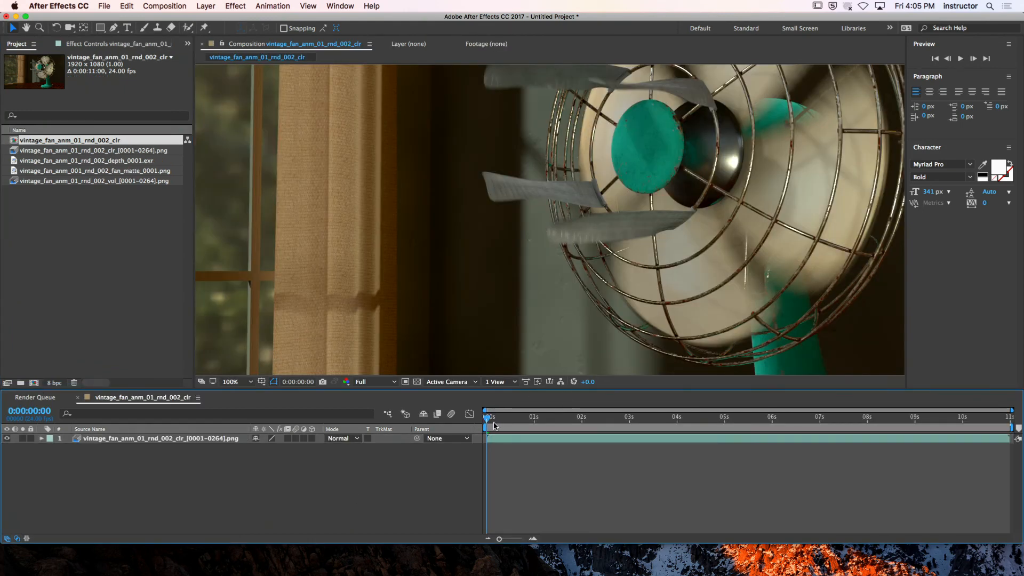
left_click_drag(494, 425, 617, 421)
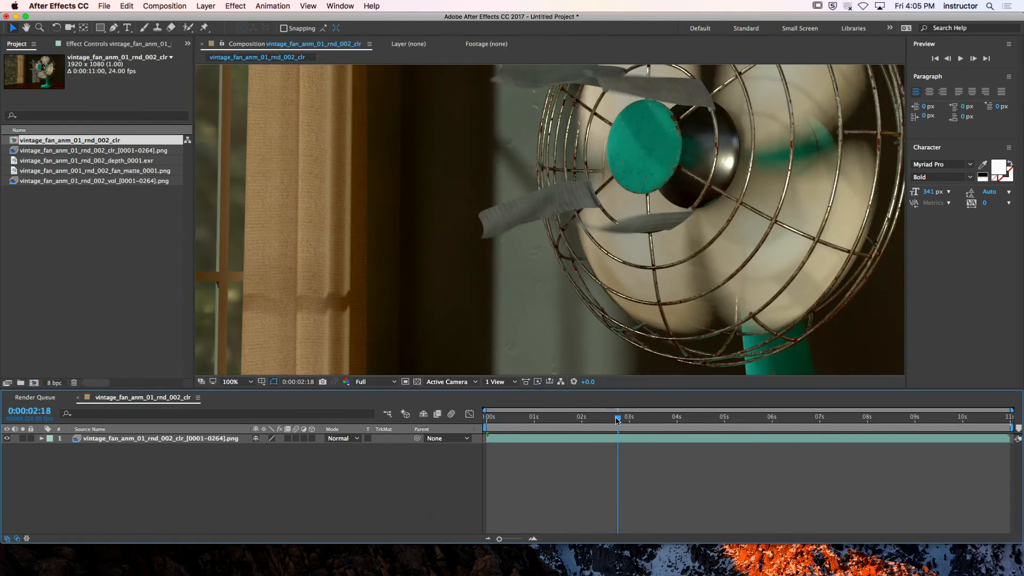
scroll(581, 241, "down", 2)
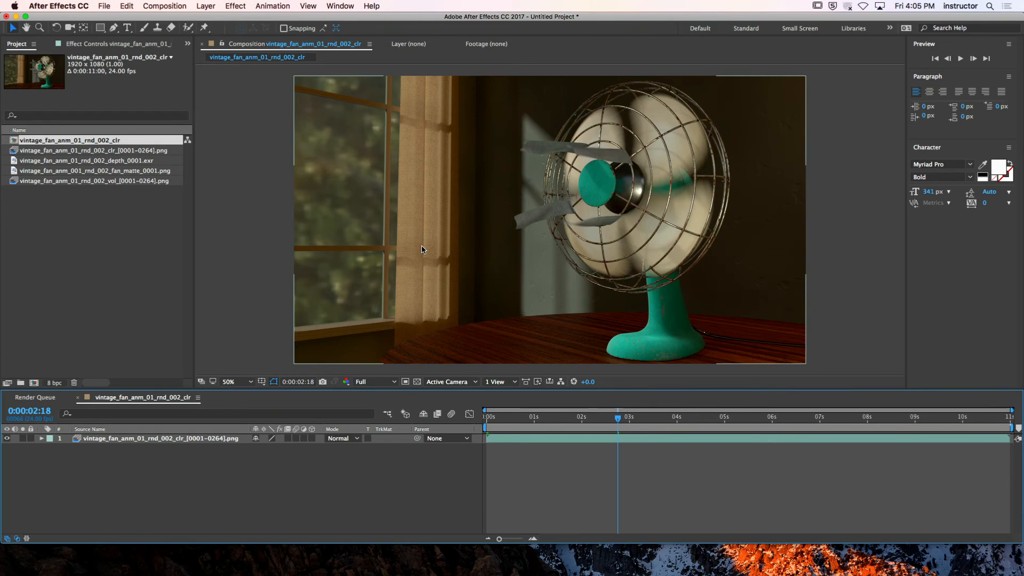
Examine the fan and curtain in the color render at 100% magnification, moving the current time to 0:00:03:18
left_click(232, 382)
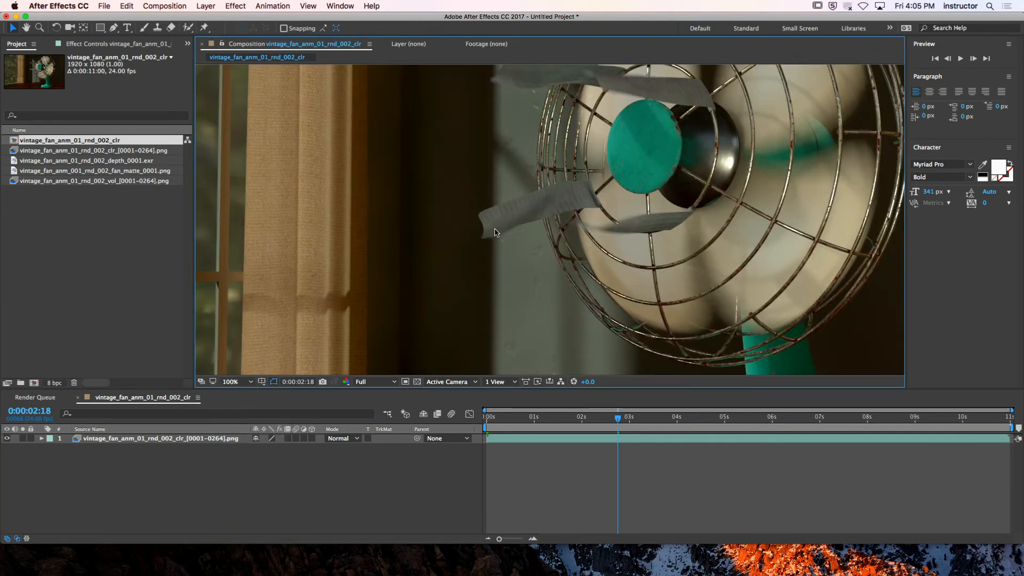
left_click(240, 488)
left_click_drag(749, 158, 540, 359)
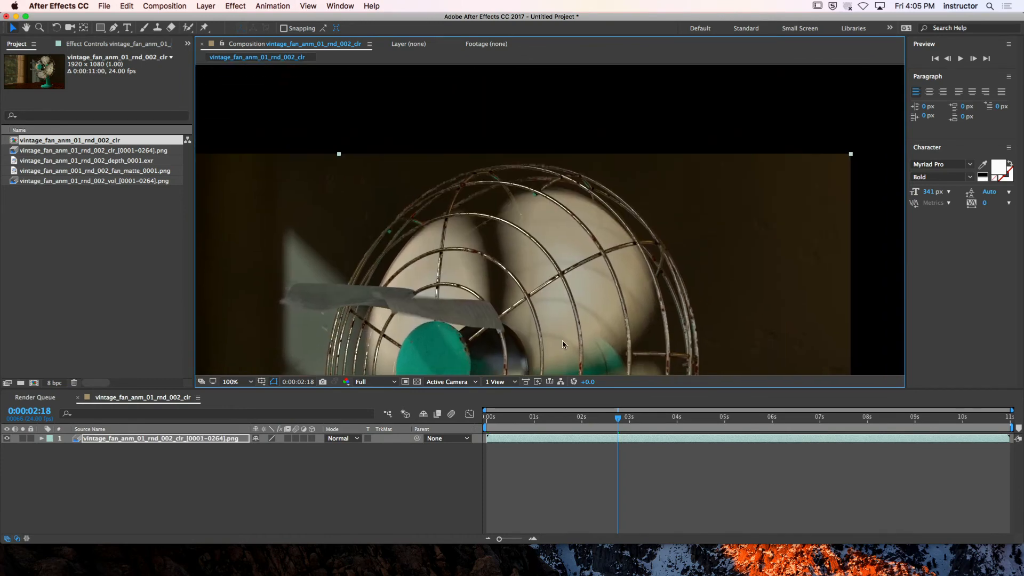
key("super+z")
key("space")
left_click_drag(699, 147, 742, 290)
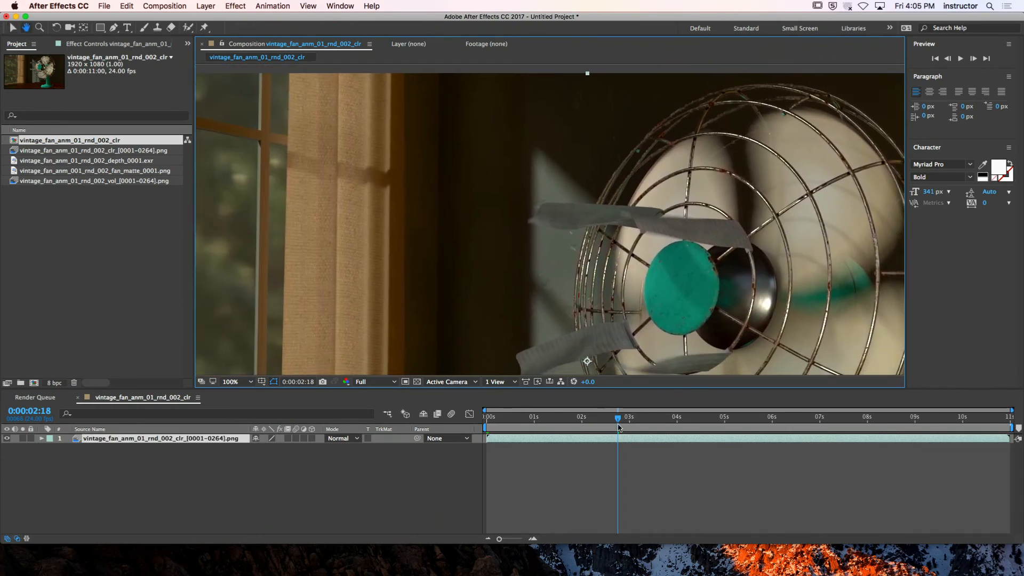
left_click_drag(618, 419, 665, 420)
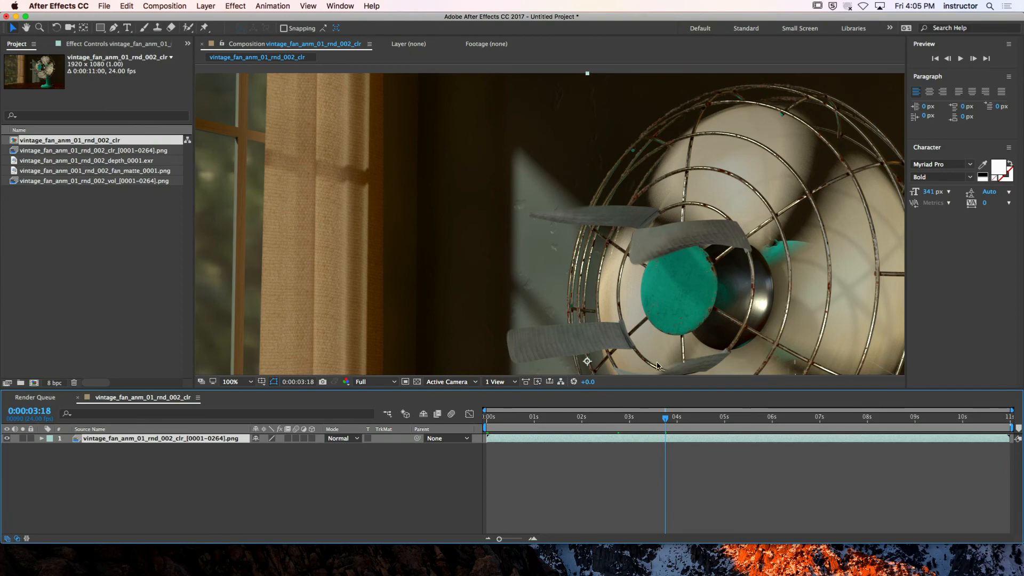
Play the composition preview from the beginning, check the full frame at 50%, and return to the first frame
left_click_drag(661, 419, 469, 442)
key("space")
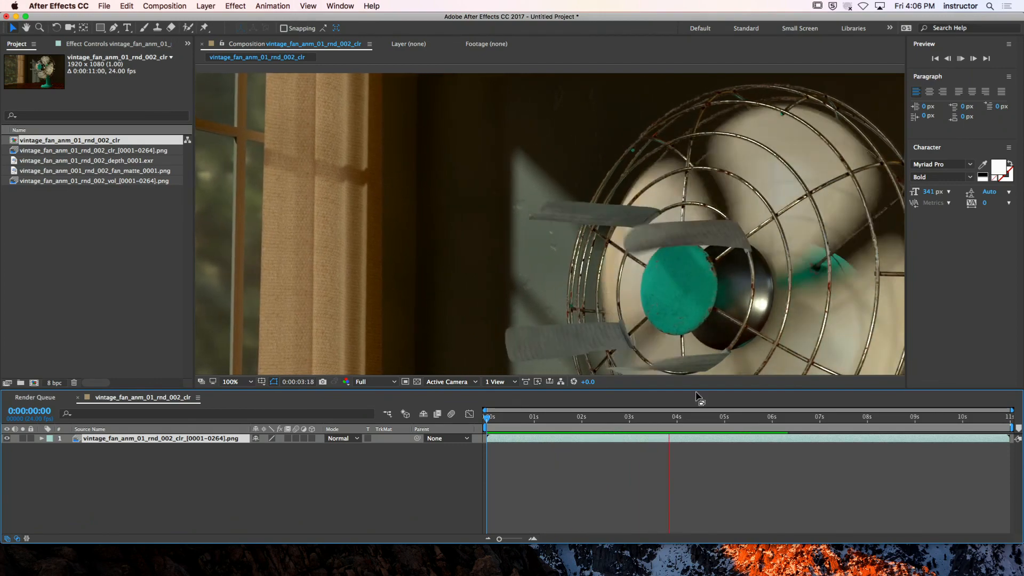
key("space")
key("comma")
key("comma")
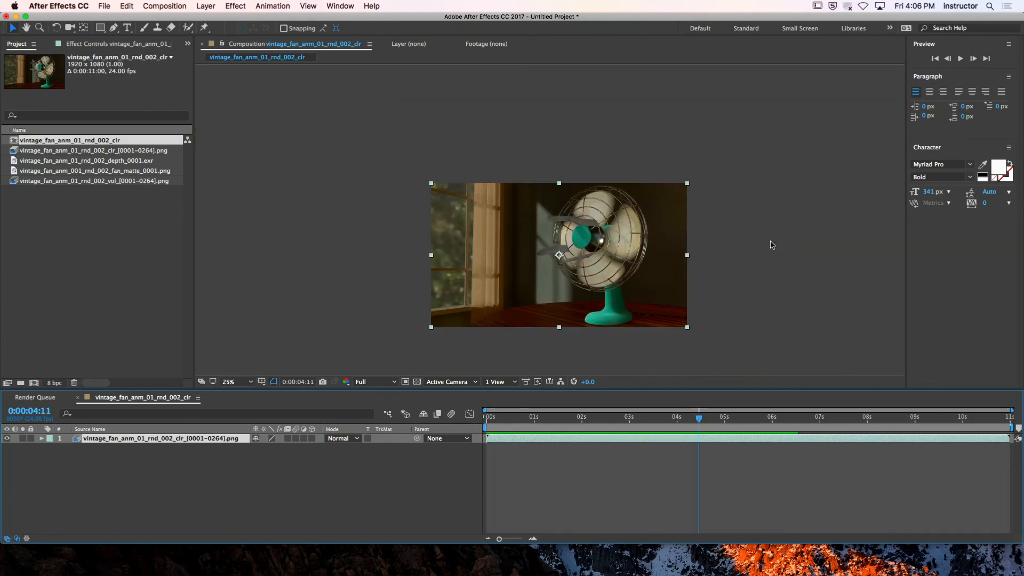
left_click_drag(611, 282, 601, 240)
key("period")
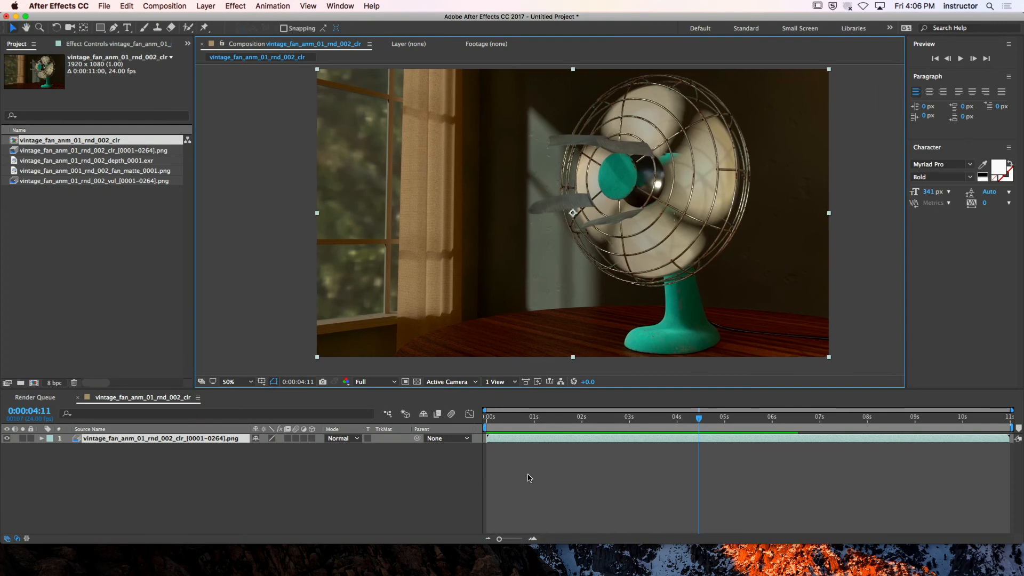
left_click(528, 477)
key("Home")
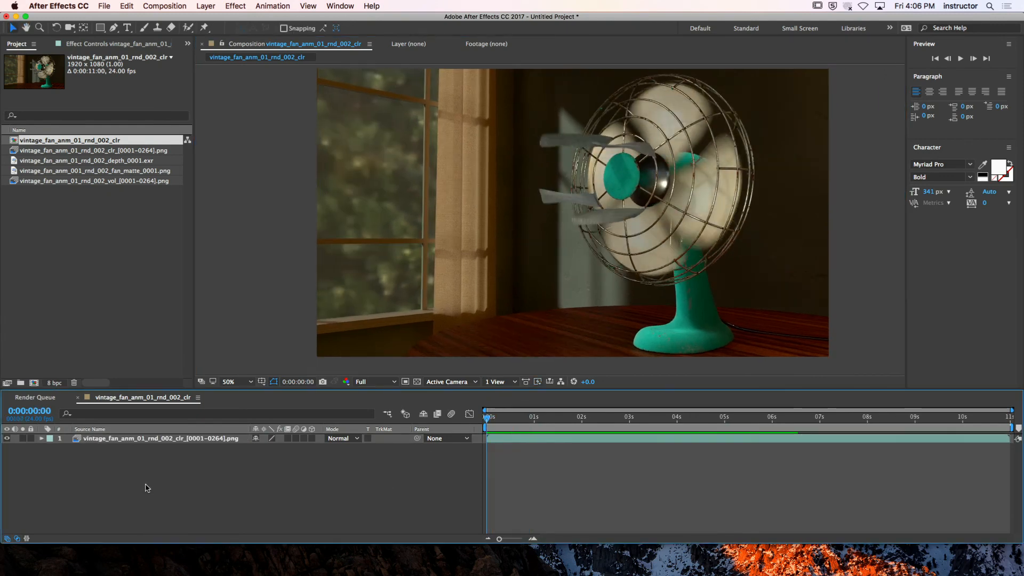
Add vintage_fan_anm_01_rnd_002_depth_0001.exr to the composition as a layer beneath the color sequence
left_click(109, 161)
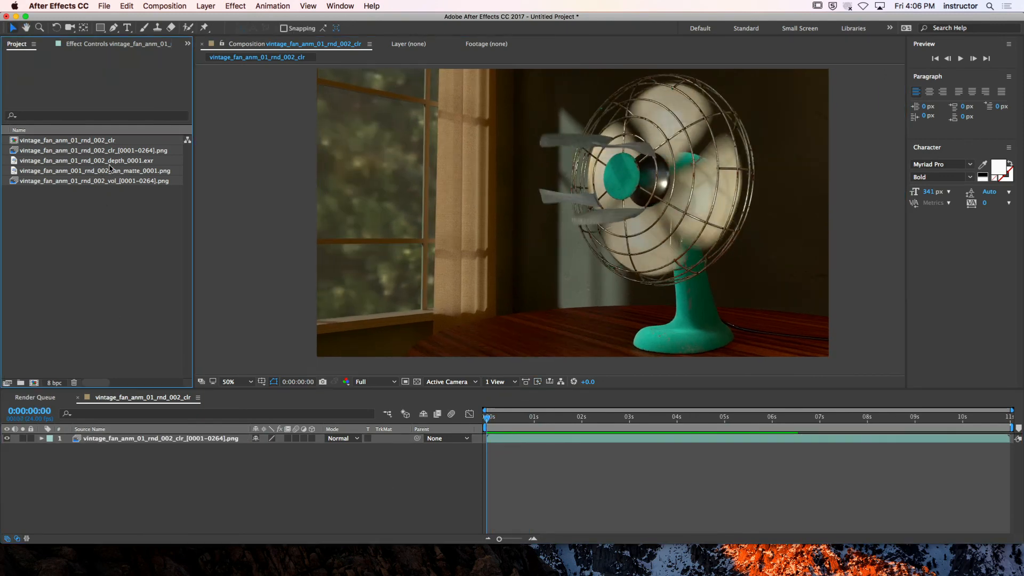
left_click_drag(109, 164, 76, 457)
left_click(216, 507)
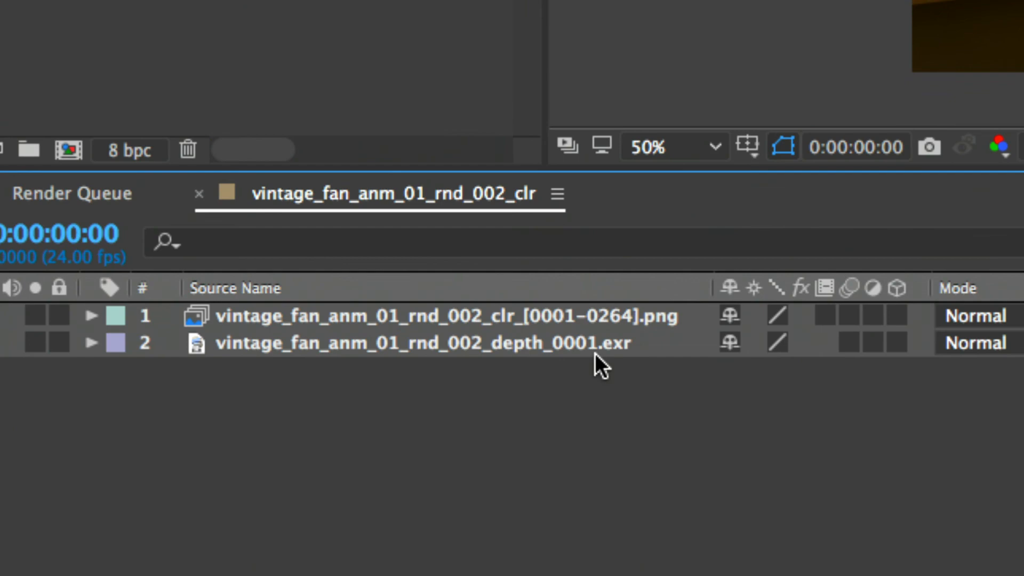
Rename the color sequence layer Color and the depth image layer Depth
left_click(595, 352)
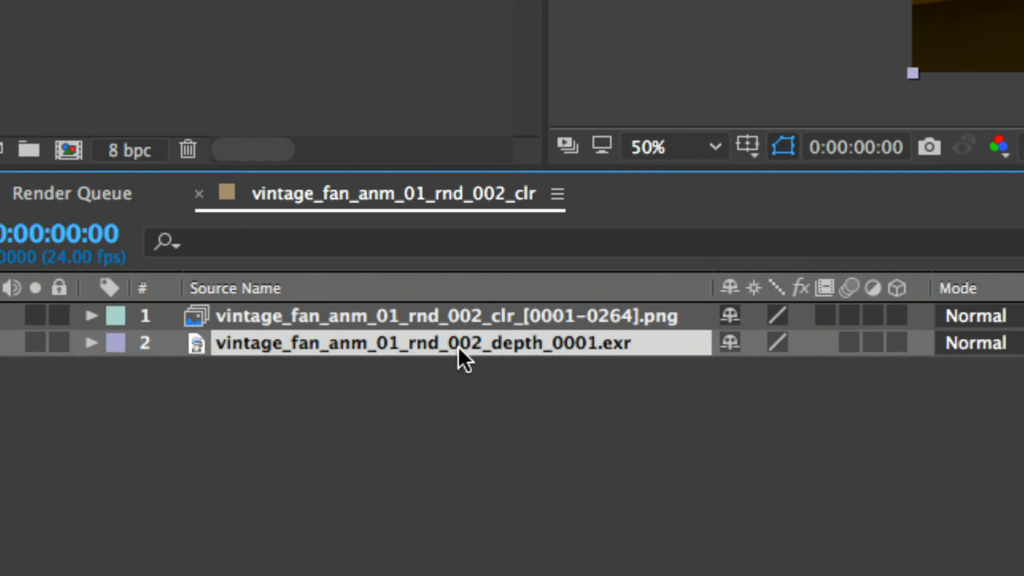
left_click(383, 316)
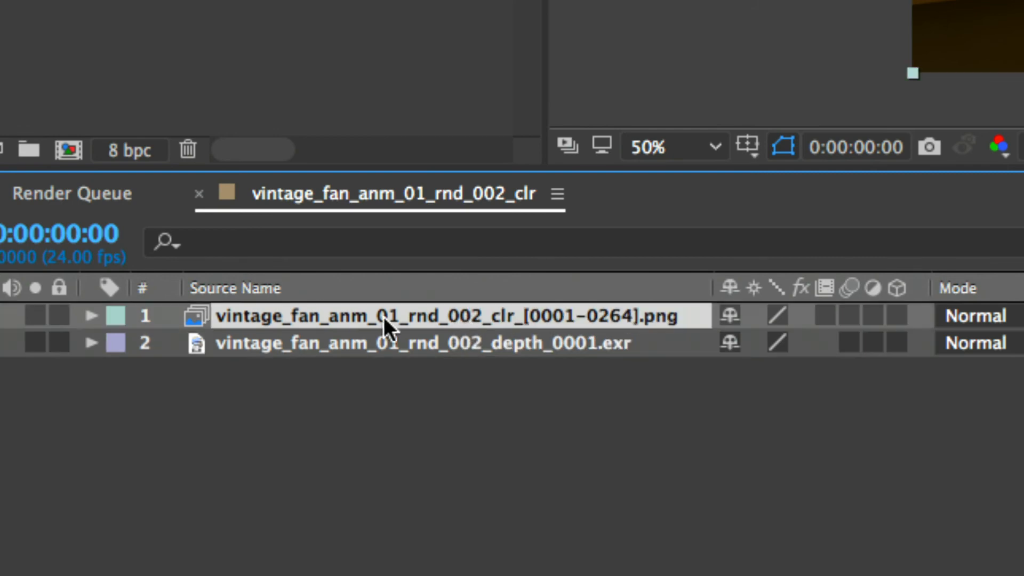
key("Return")
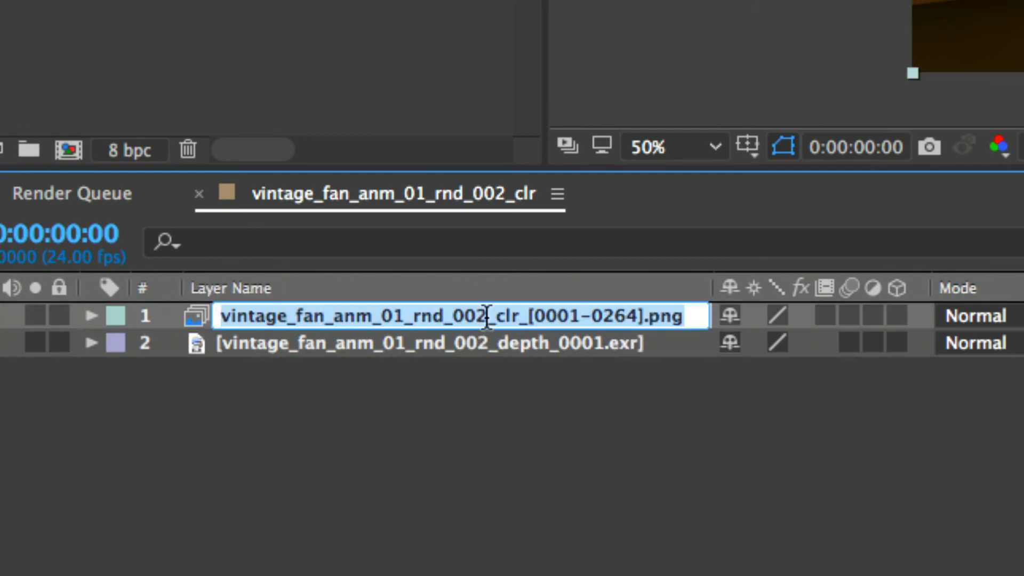
type("Color")
key("Return")
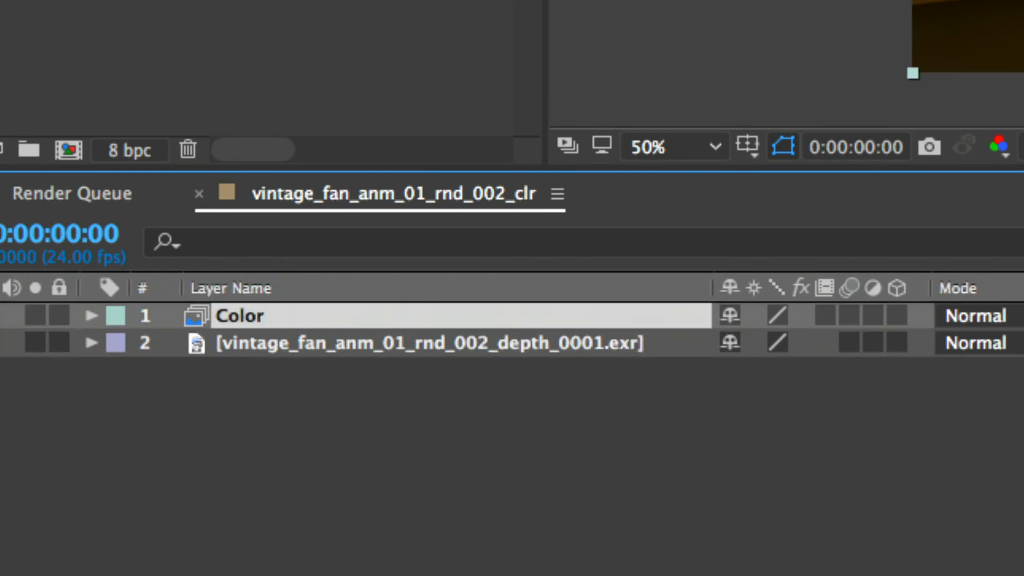
left_click(482, 332)
key("Return")
type("Depth")
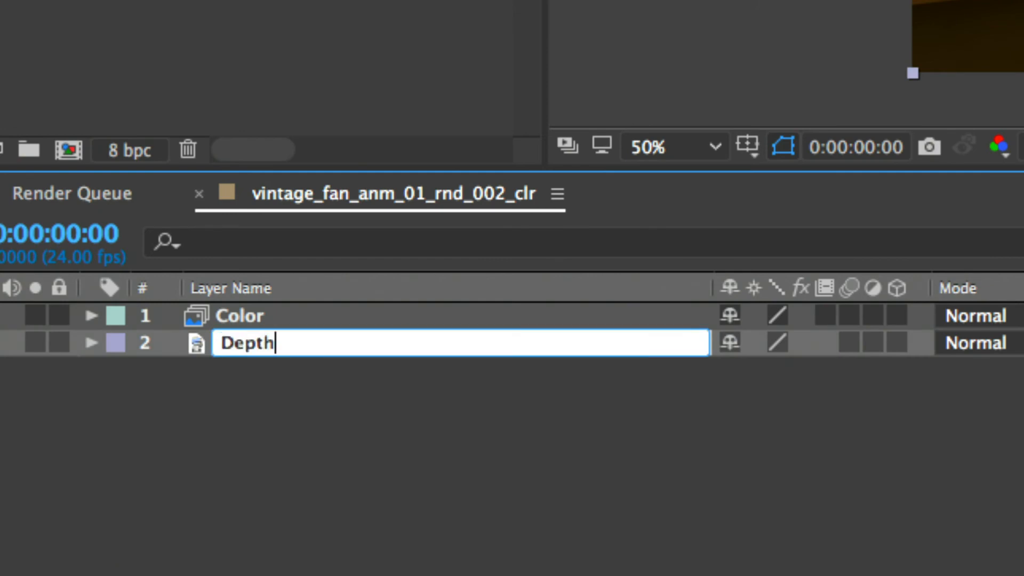
key("Return")
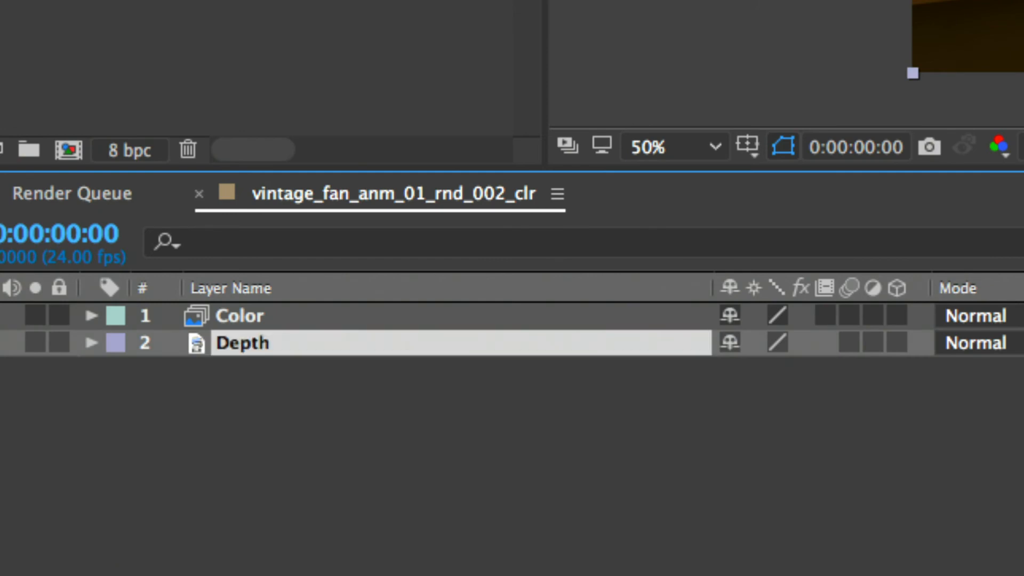
Apply the Camera Lens Blur effect to the Color layer
left_click(277, 317)
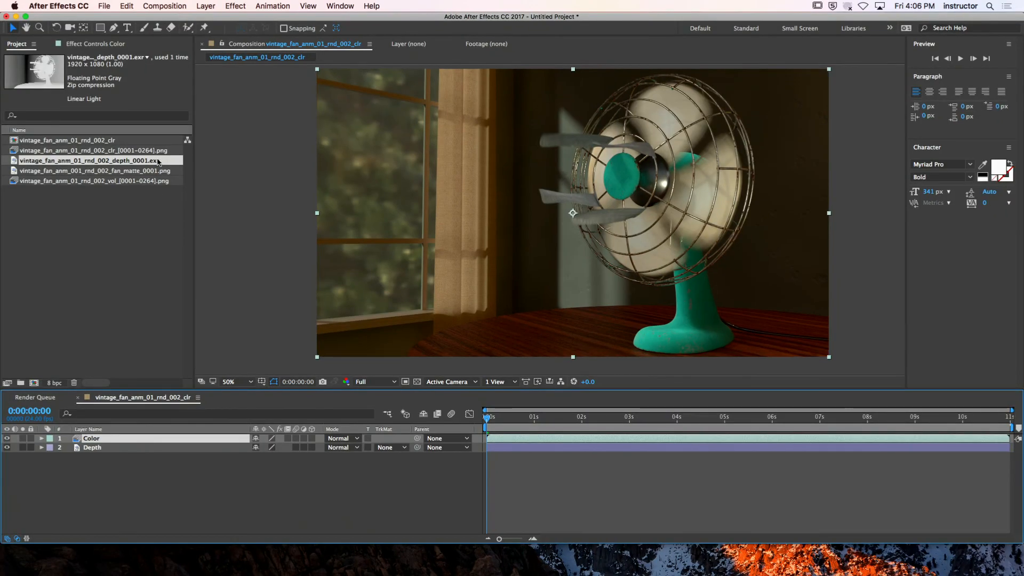
left_click(235, 5)
mouse_move(271, 82)
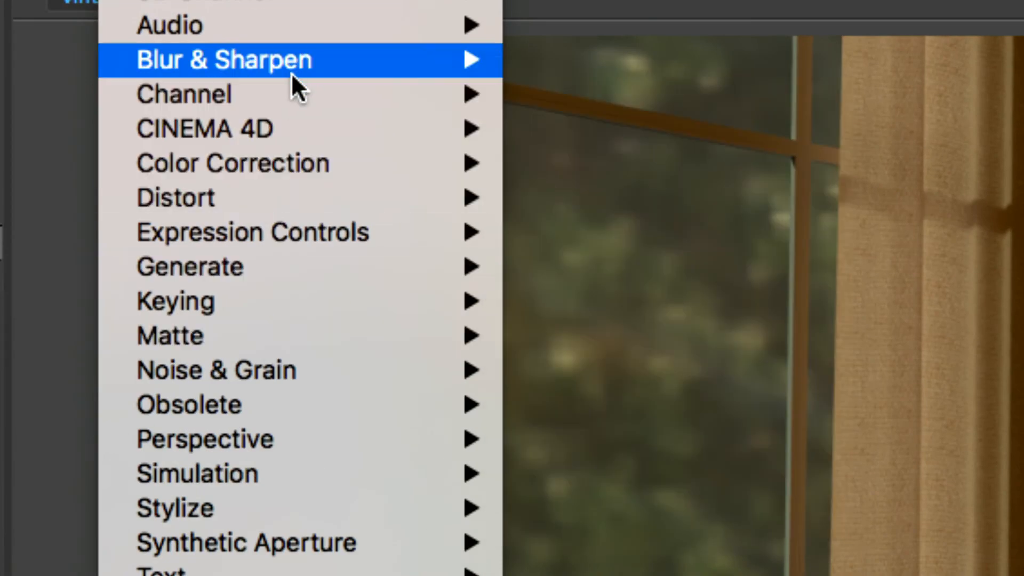
mouse_move(322, 66)
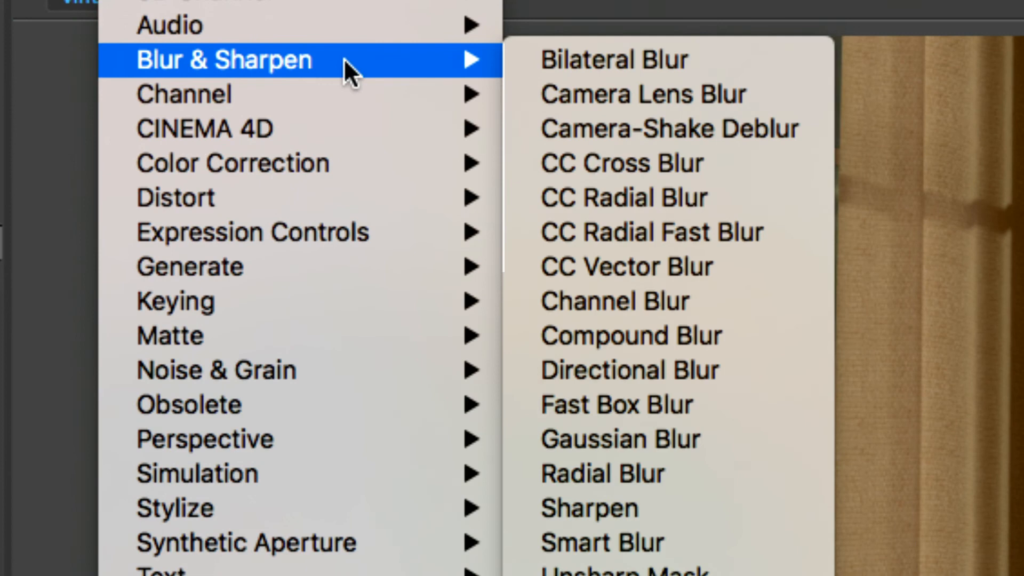
left_click(730, 85)
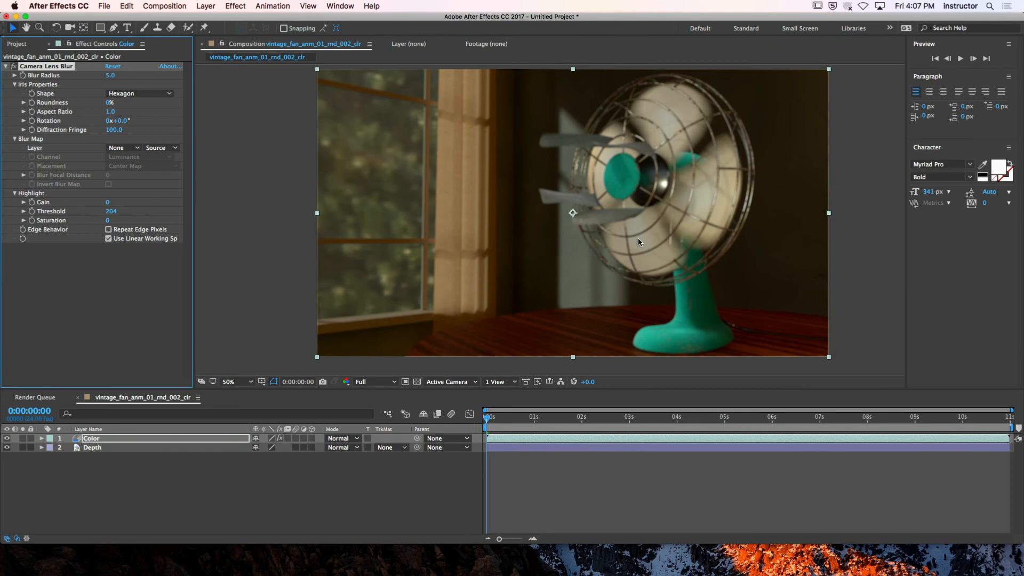
Assign the Depth layer as the blur map of the Camera Lens Blur effect
key("period")
left_click_drag(785, 158, 496, 295)
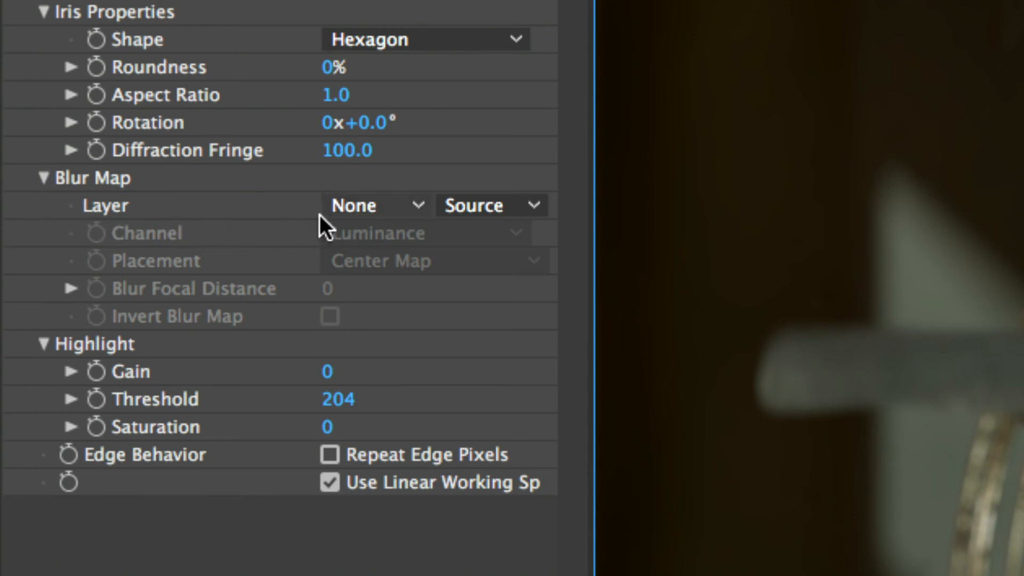
left_click(347, 209)
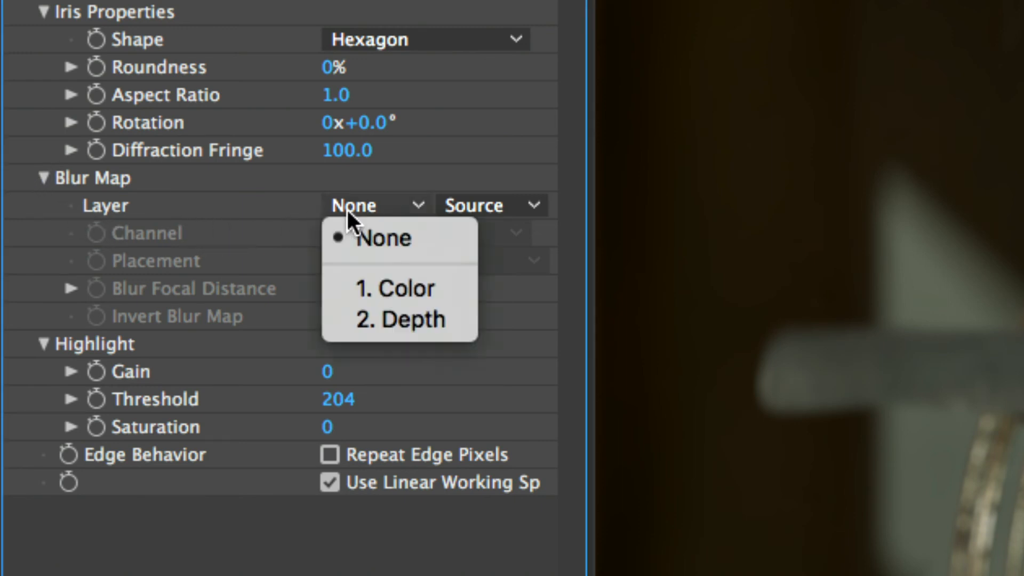
left_click(428, 318)
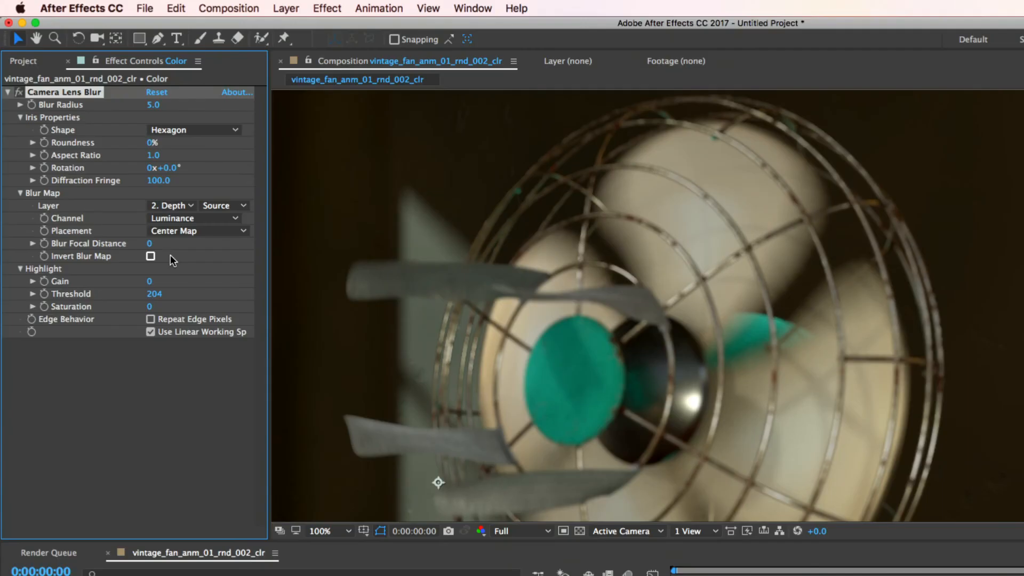
Set the Camera Lens Blur's Blur Focal Distance to 199
key("space")
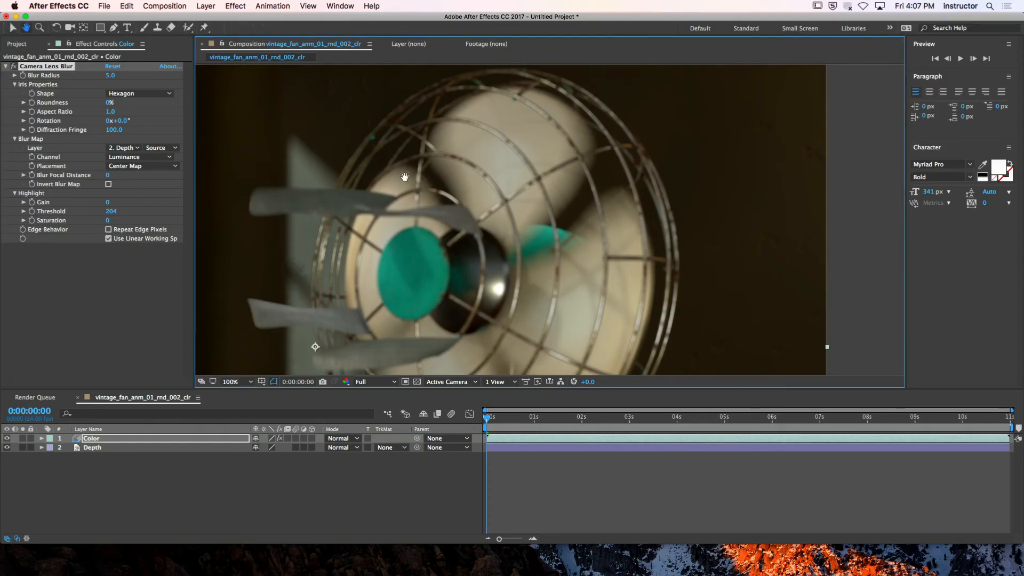
left_click_drag(404, 176, 681, 210)
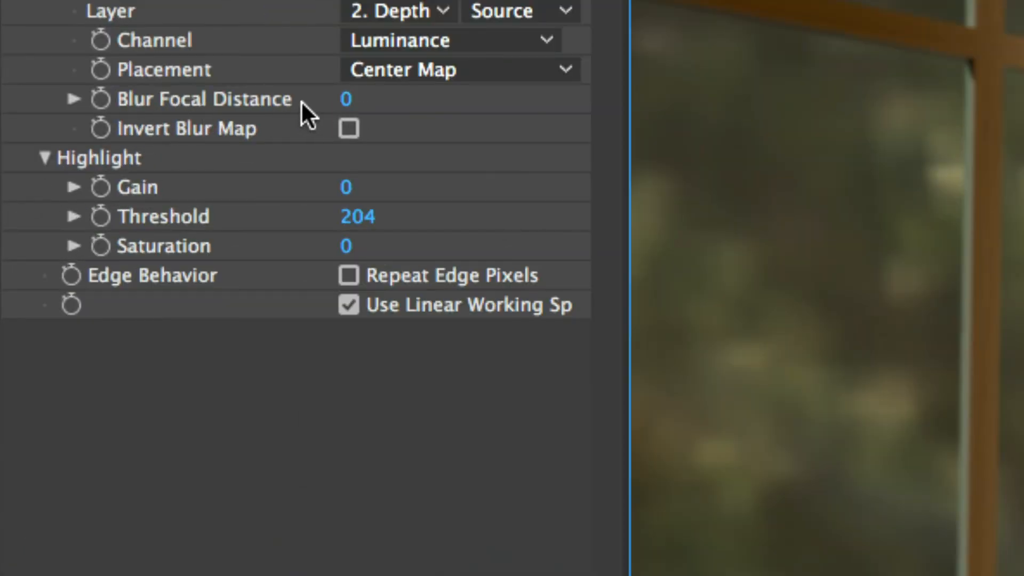
mouse_move(347, 104)
left_mouse_down()
mouse_move(359, 100)
mouse_move(331, 110)
left_mouse_up()
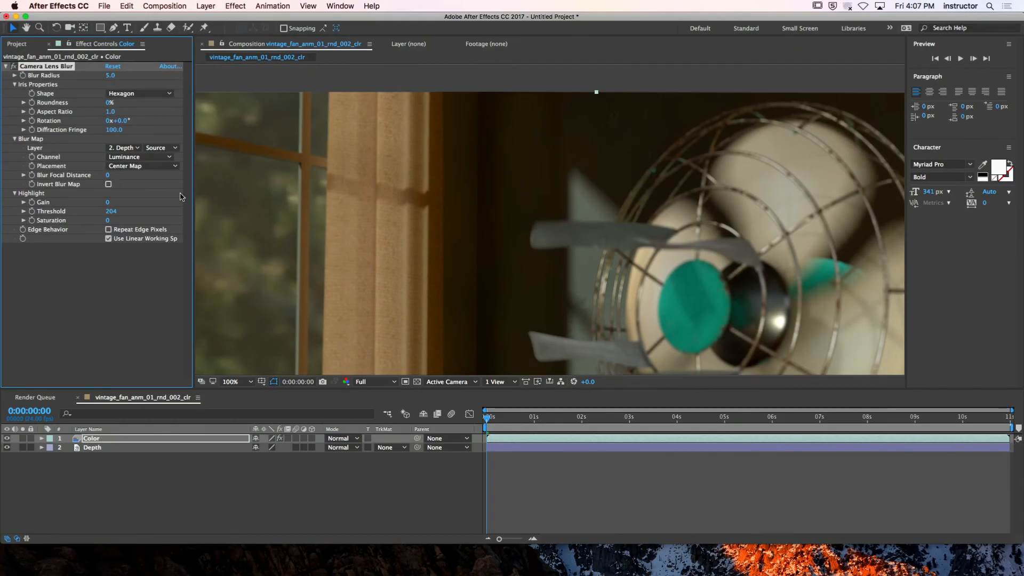
left_click_drag(108, 176, 158, 181)
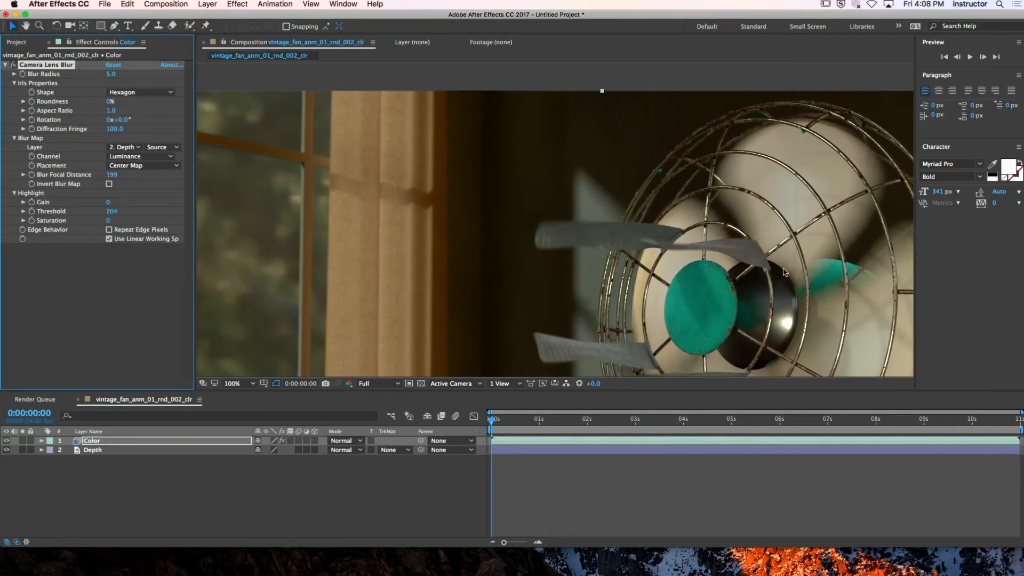
Inspect the fan's focus up close and raise the Blur Focal Distance to 207
key("h")
left_click_drag(813, 276, 699, 238)
key("v")
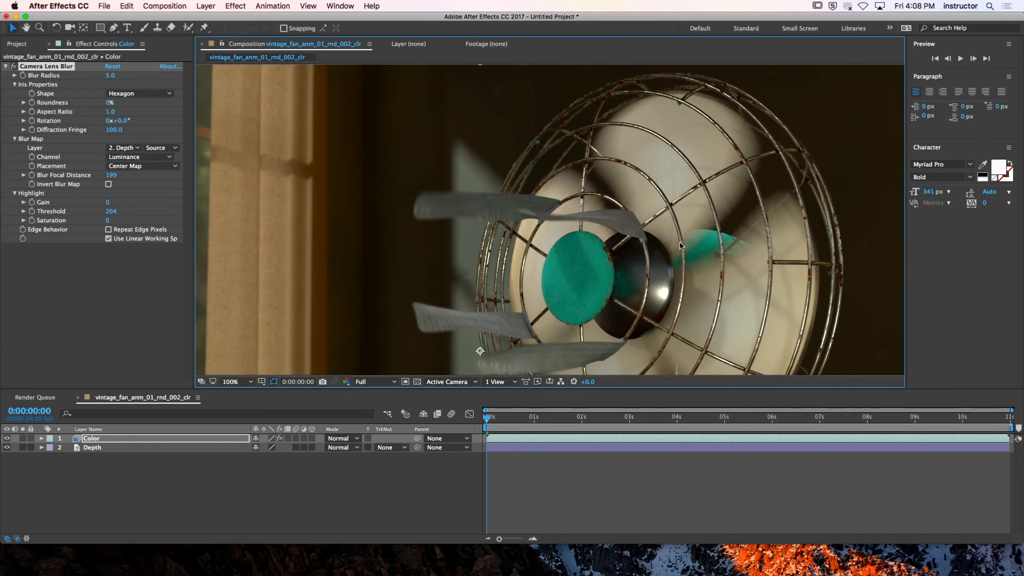
left_click_drag(105, 177, 112, 176)
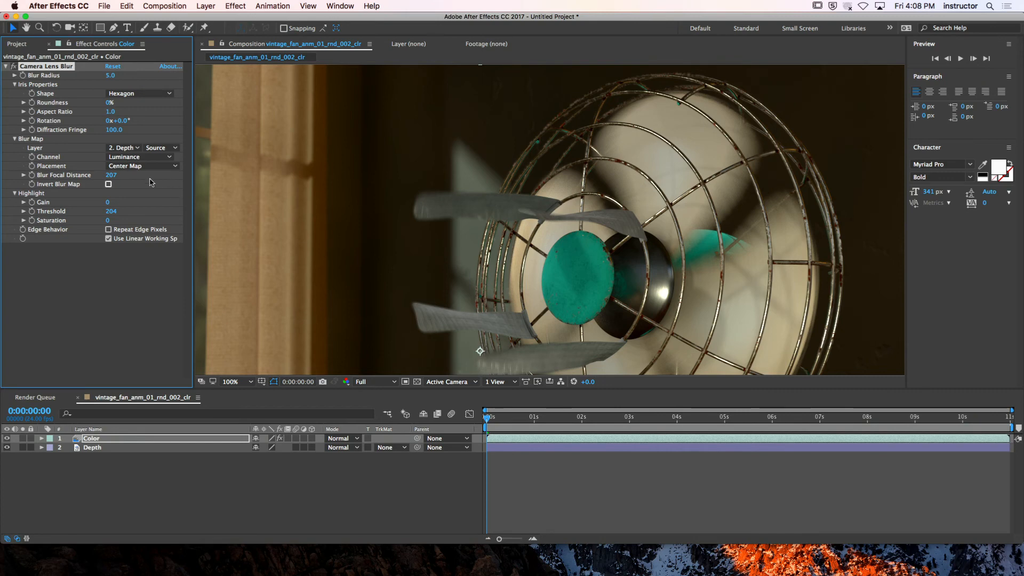
Invert the blur map and set its Blur Focal Distance to 61, checking the focus on the fan
left_click_drag(111, 176, 87, 213)
left_click(108, 184)
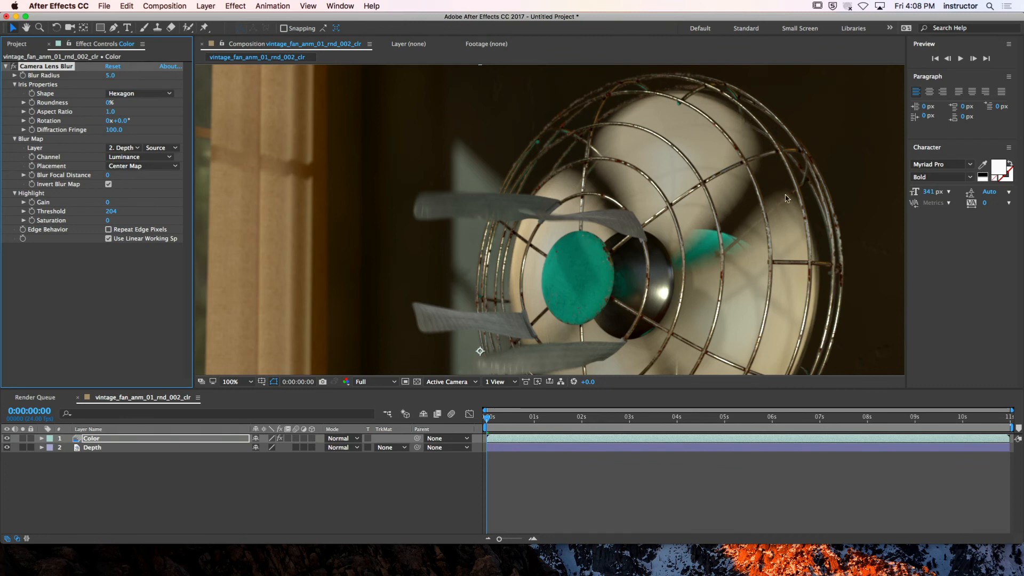
mouse_move(107, 175)
left_mouse_down()
mouse_move(135, 177)
mouse_move(124, 179)
left_mouse_up()
key("space")
left_click_drag(631, 310, 622, 233)
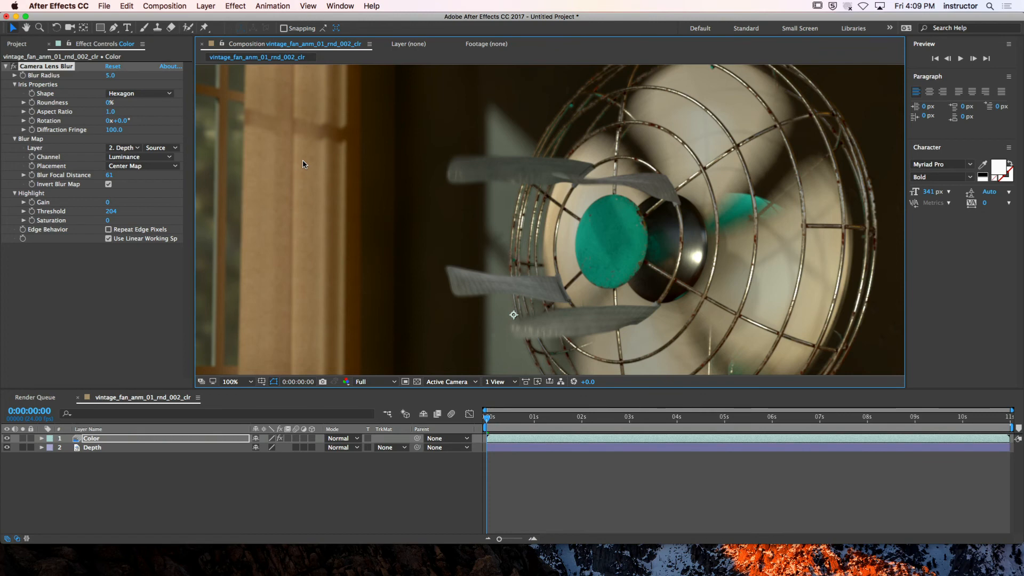
Raise the Camera Lens Blur's Blur Radius to 77 and enable Repeat Edge Pixels
key("comma")
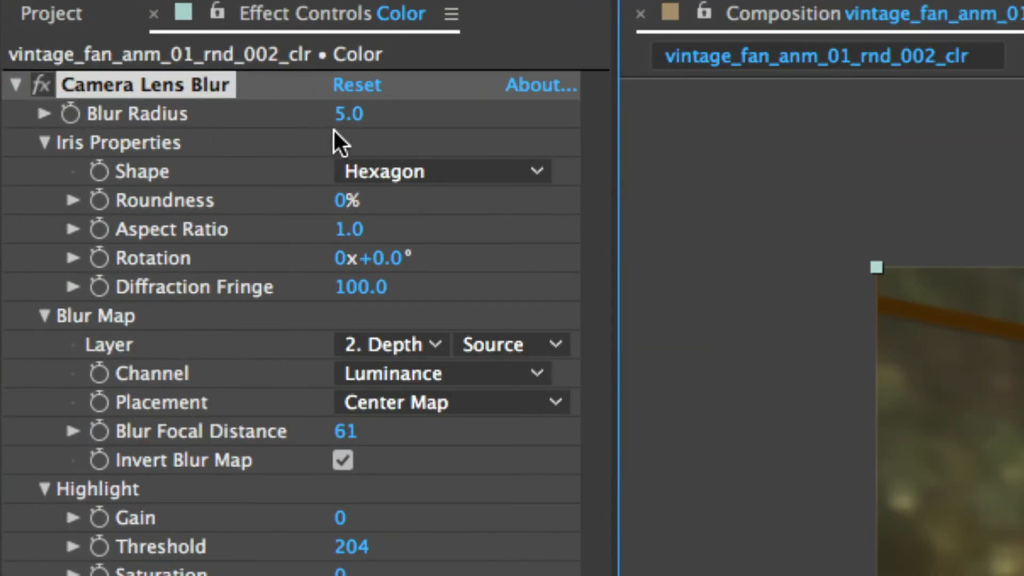
left_click_drag(346, 123, 467, 121)
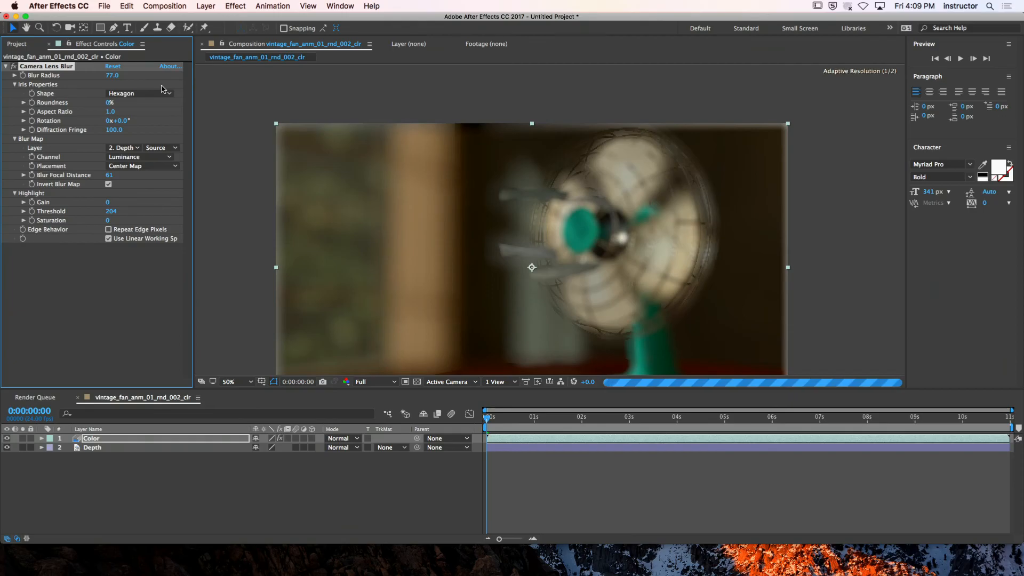
left_click(109, 229)
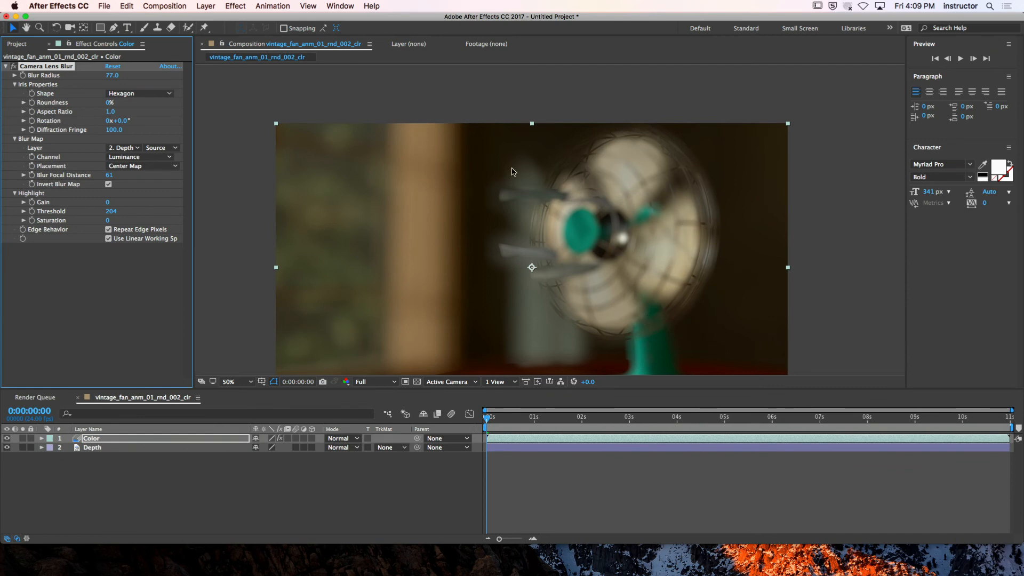
Set the Camera Lens Blur's Blur Radius to 8
left_click(112, 76)
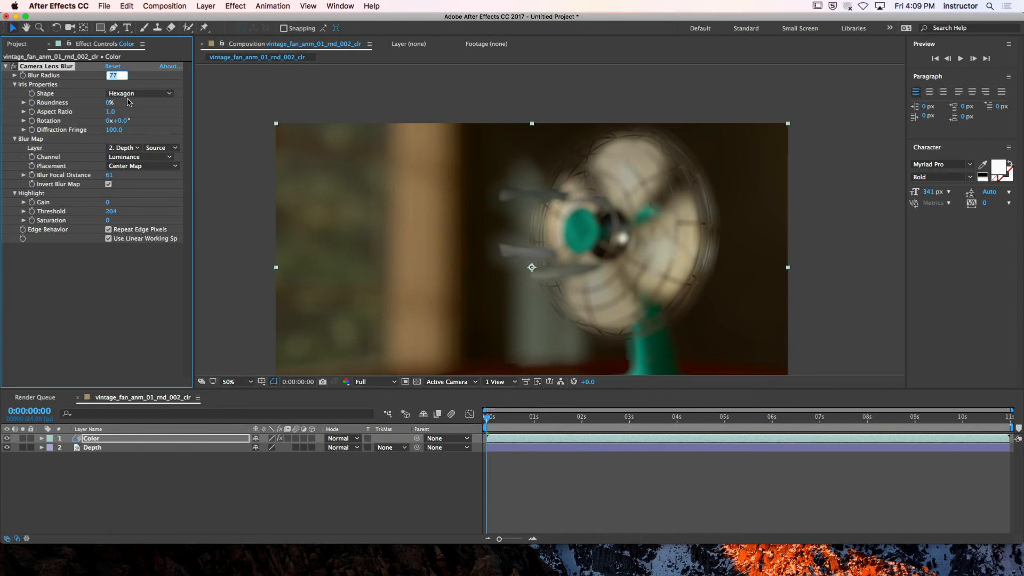
type("8")
key("Return")
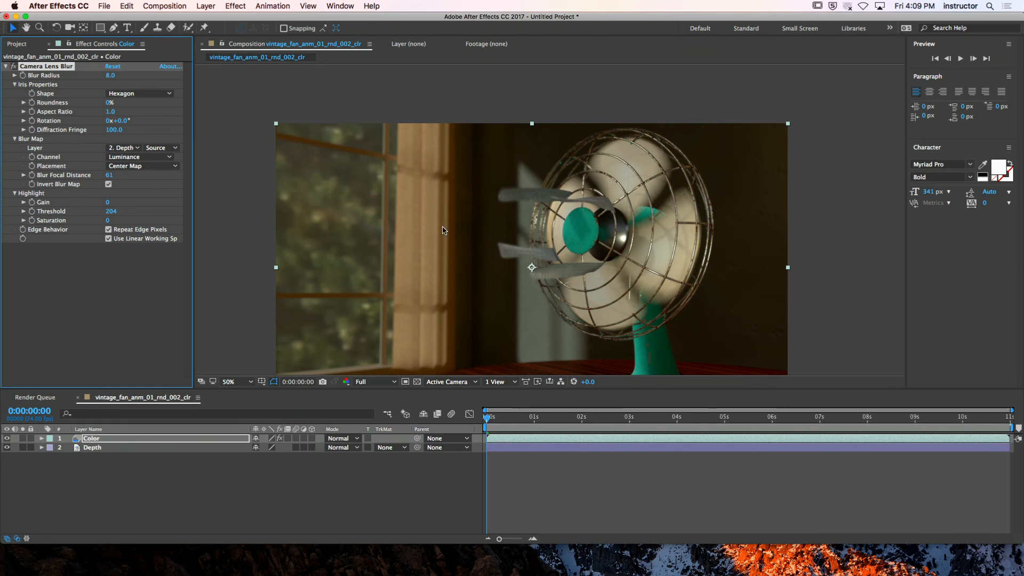
Add the vintage_fan_anm_01_rnd_002_vol_[0001-0264].png sequence to the composition above the Color layer
key("period")
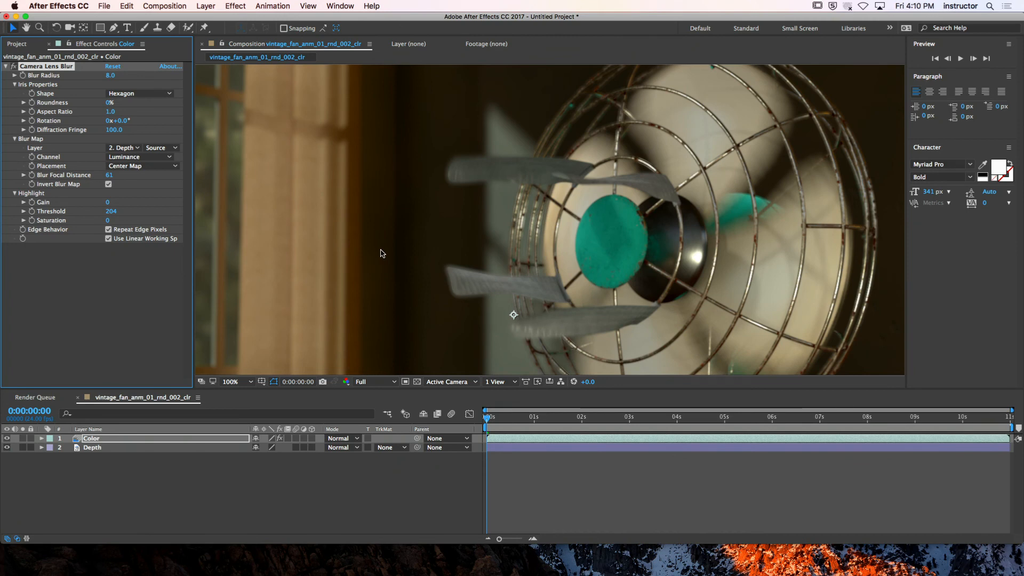
key("comma")
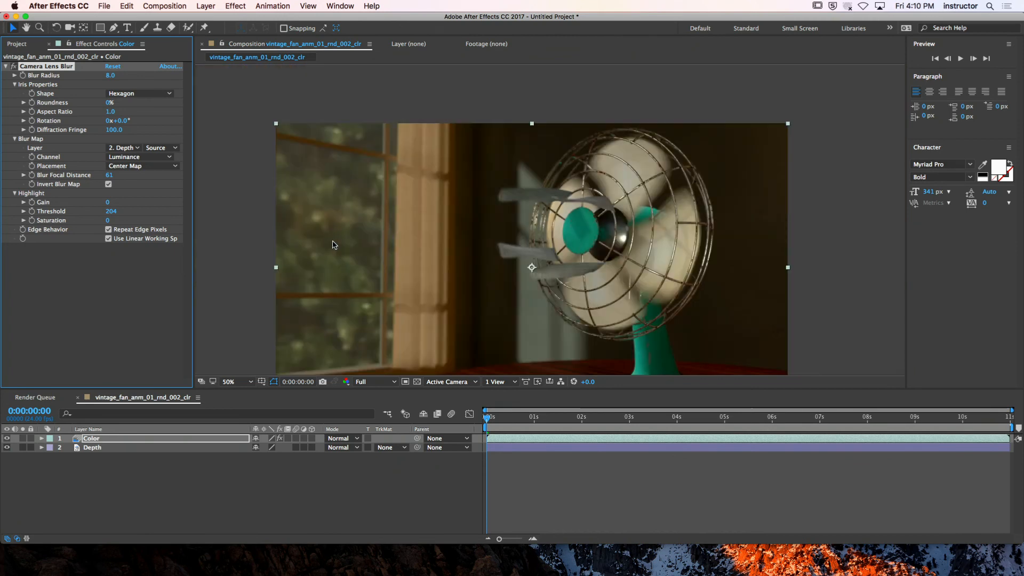
left_click(226, 495)
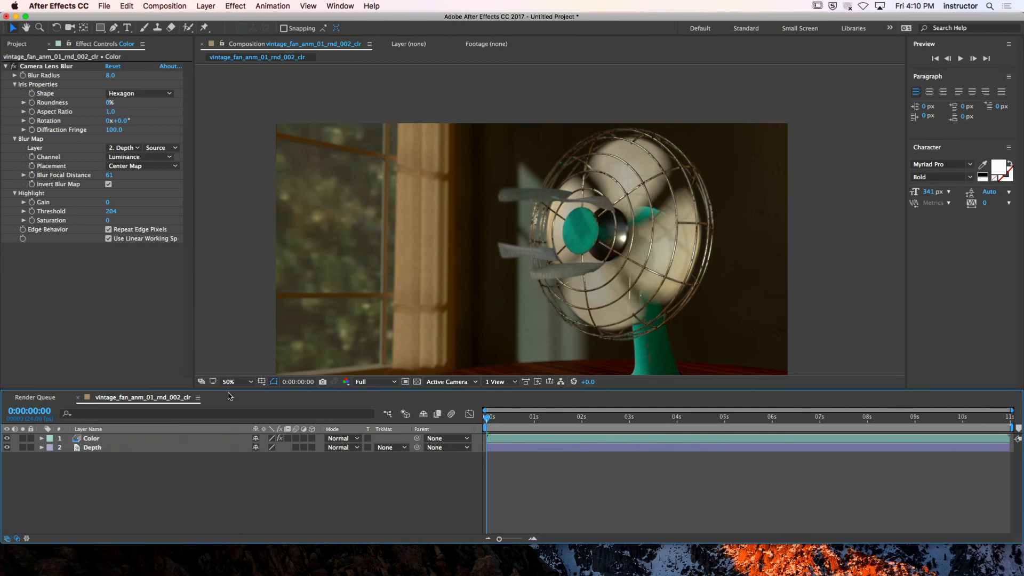
left_click(22, 44)
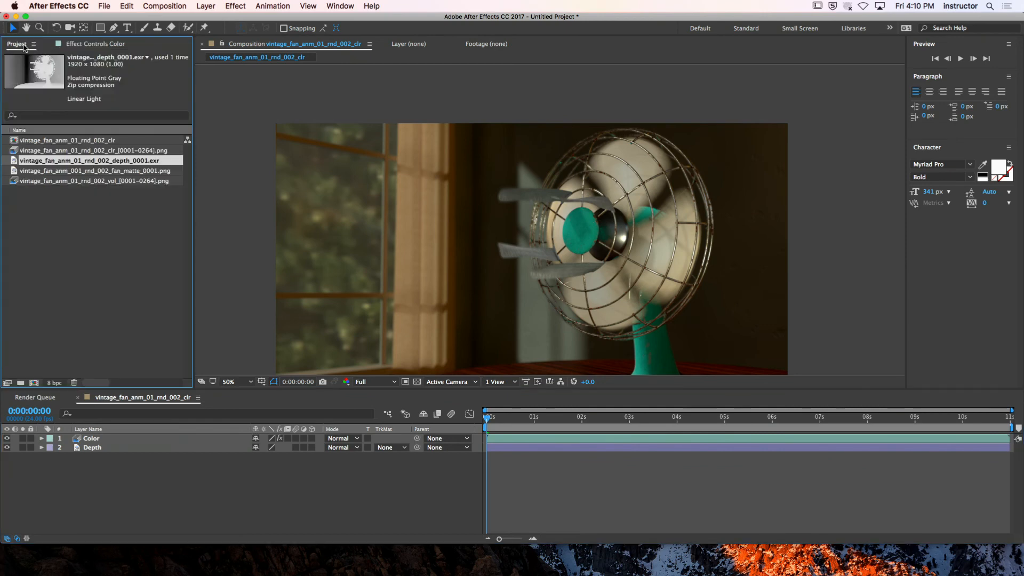
left_click(47, 206)
left_click(129, 172)
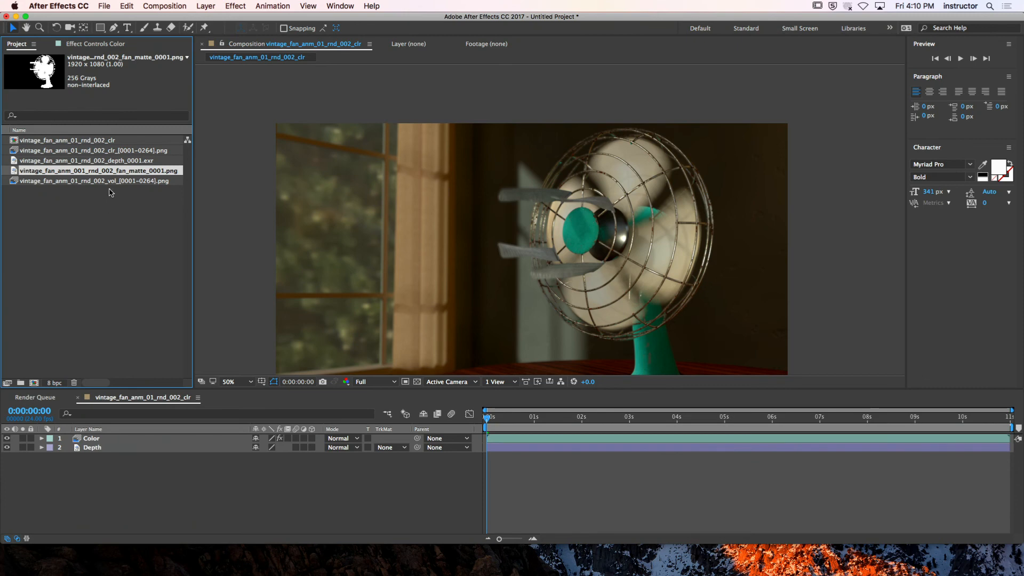
key("Down")
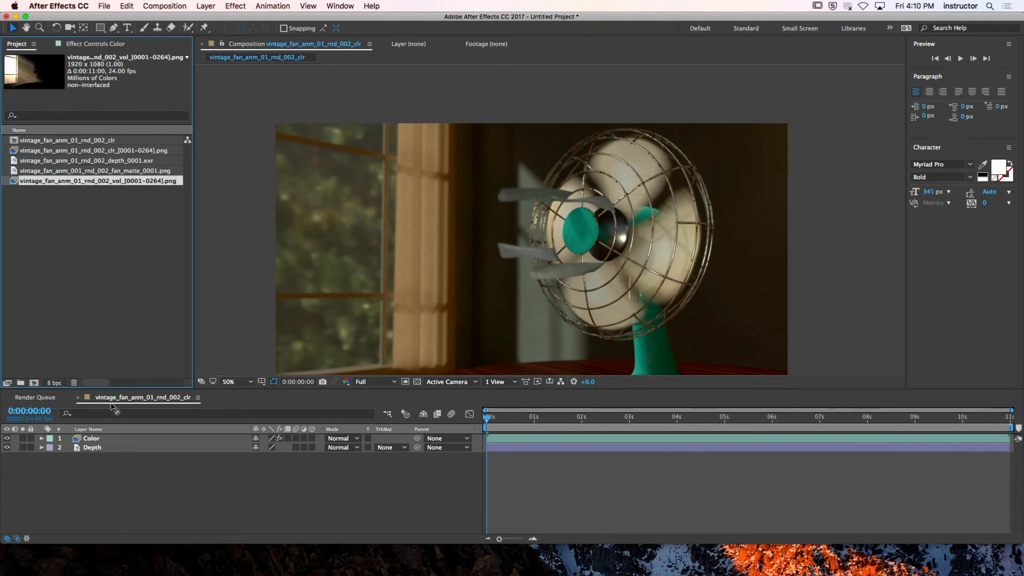
left_click_drag(113, 406, 128, 438)
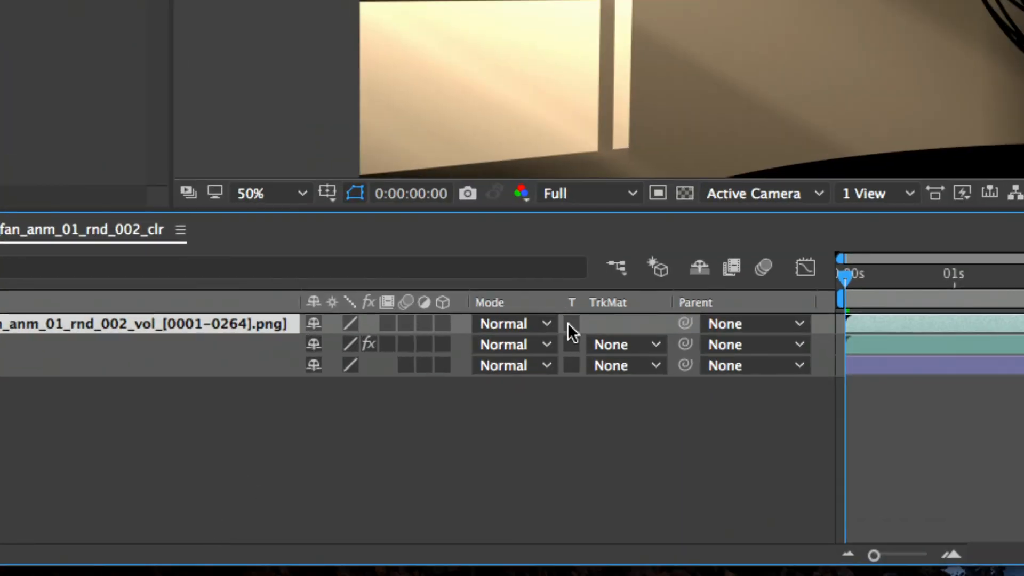
Set the volumetric layer's blending mode to Screen and check the whole frame
left_click(465, 351)
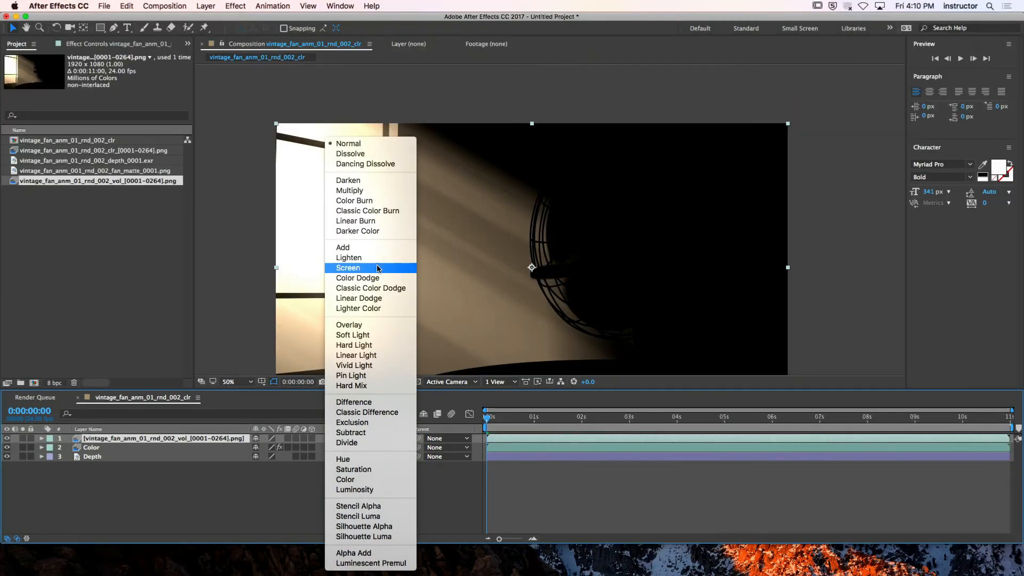
left_click(379, 268)
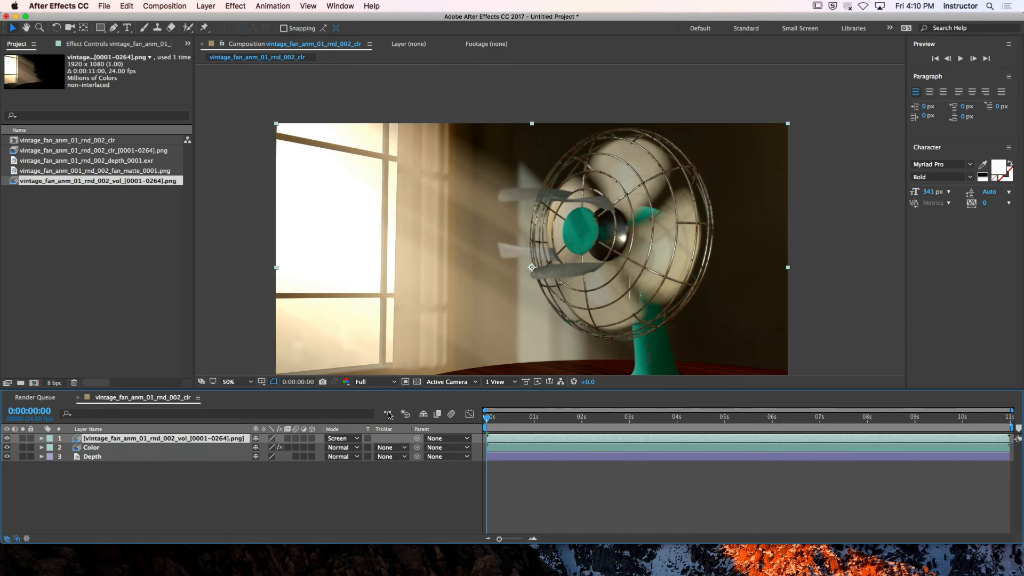
key("h")
left_click_drag(652, 296, 623, 243)
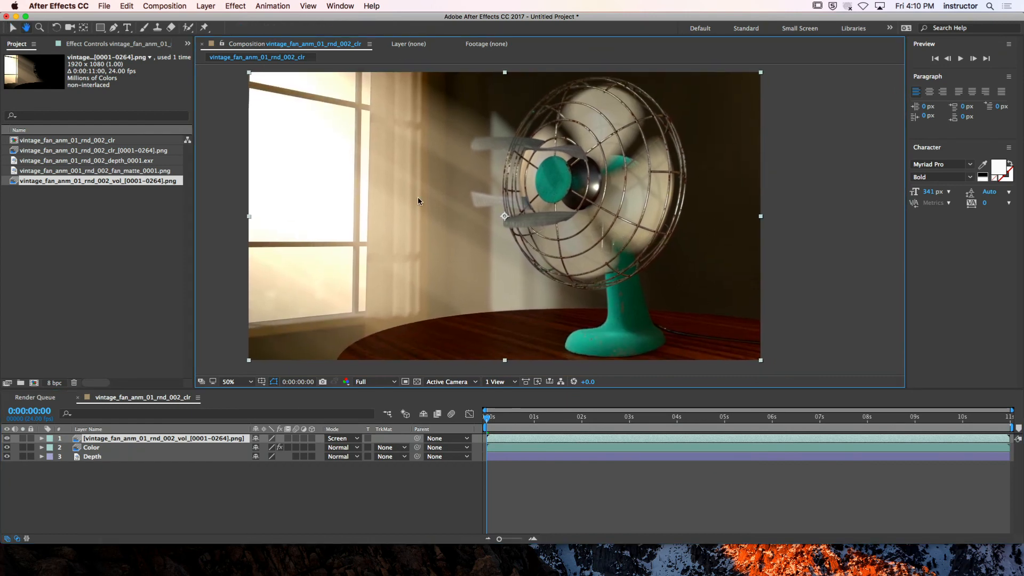
key("v")
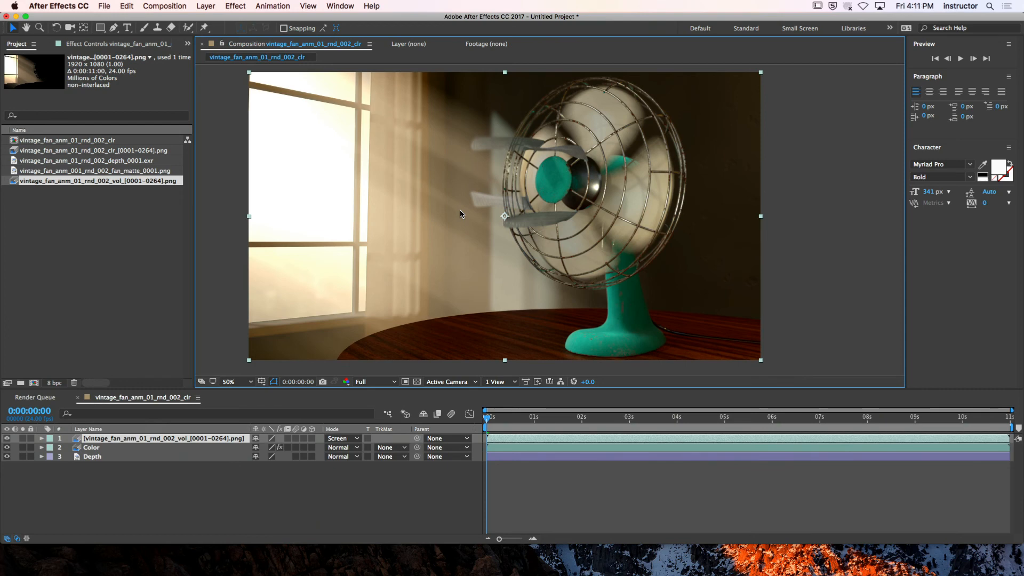
Add vintage_fan_anm_001_rnd_002_fan_matte_0001.png to the composition between the volumetric and Color layers
left_click(121, 171)
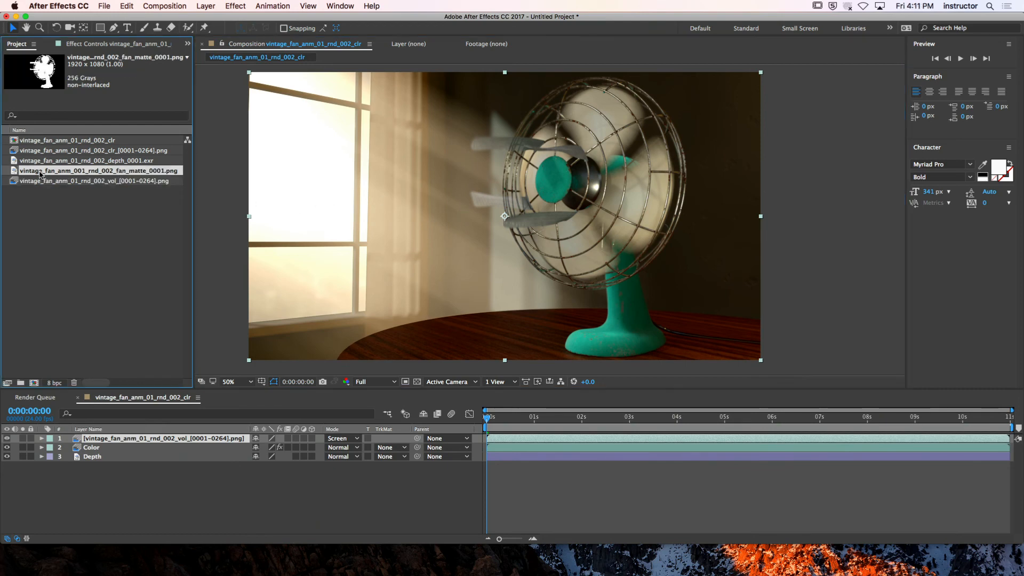
left_click_drag(19, 171, 91, 450)
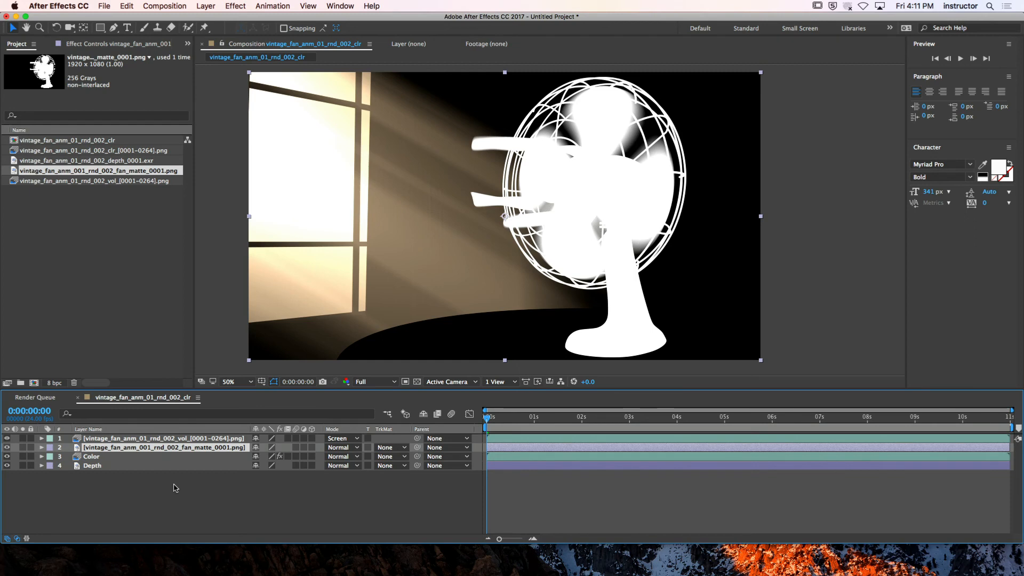
left_click(168, 496)
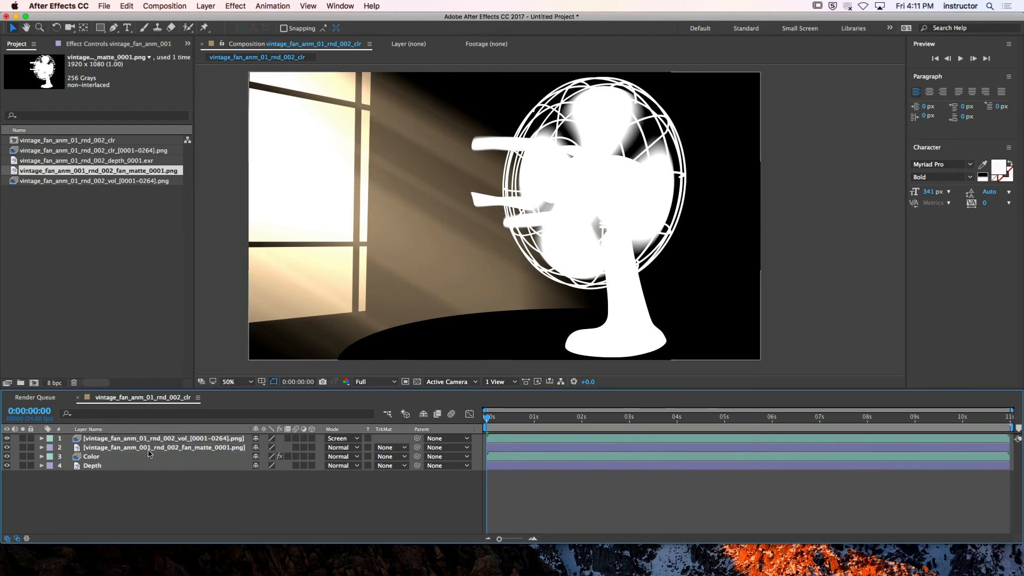
Create an adjustment layer directly below the fan matte layer and hide the fan matte
left_click(150, 447)
left_click(206, 6)
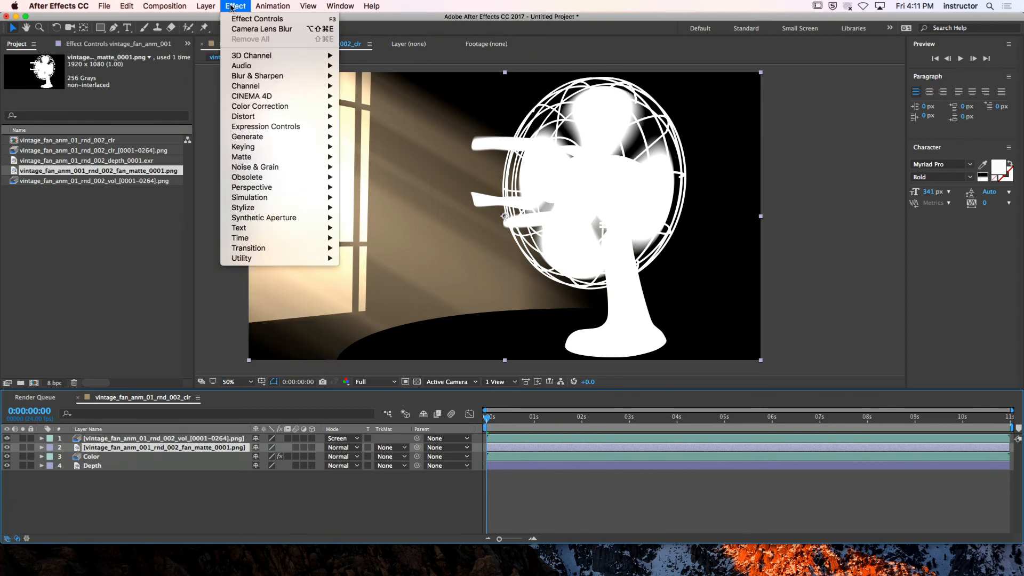
mouse_move(267, 7)
mouse_move(206, 7)
mouse_move(229, 19)
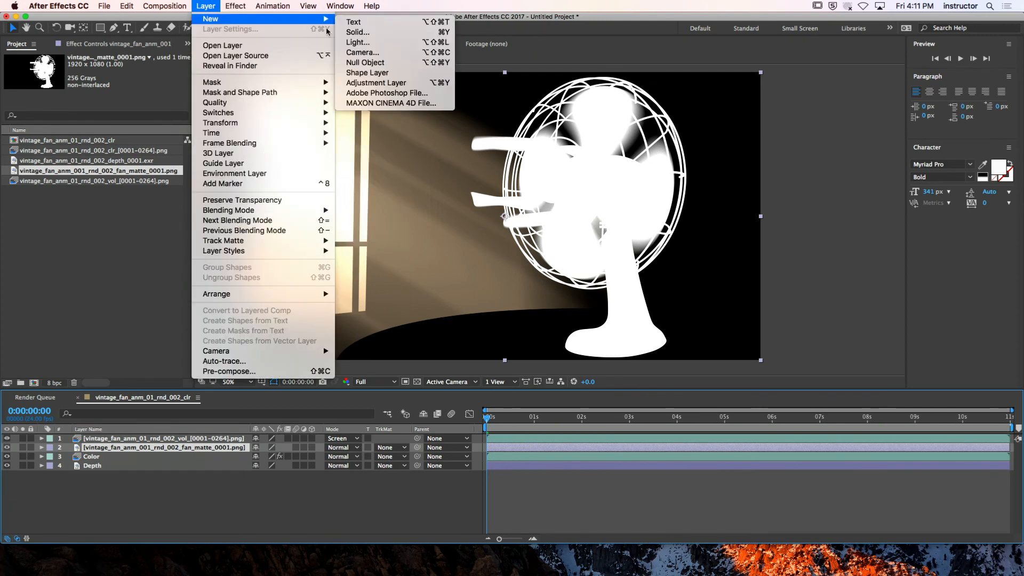
left_click(374, 84)
left_click(96, 512)
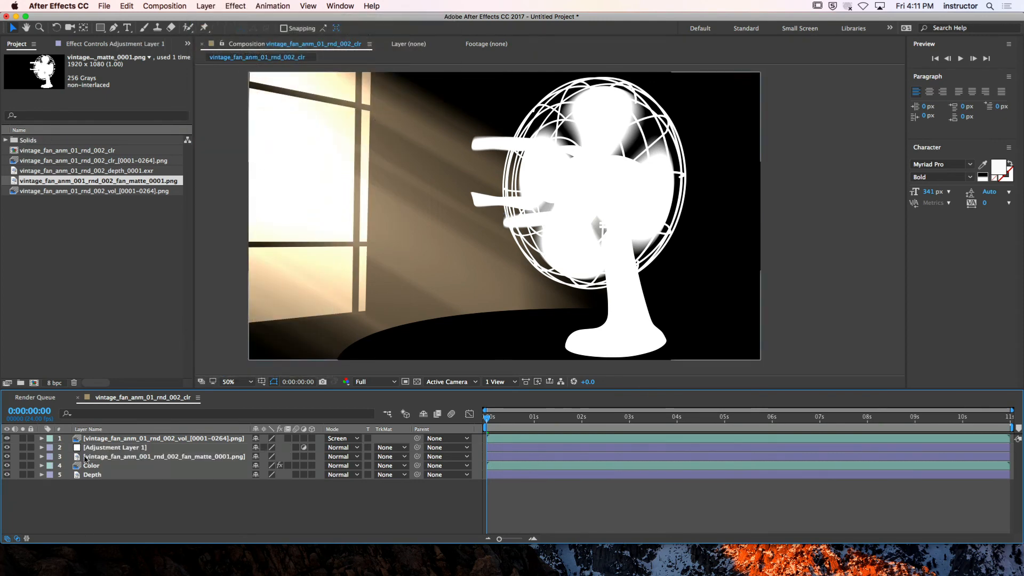
left_click_drag(92, 447, 86, 463)
left_click(110, 502)
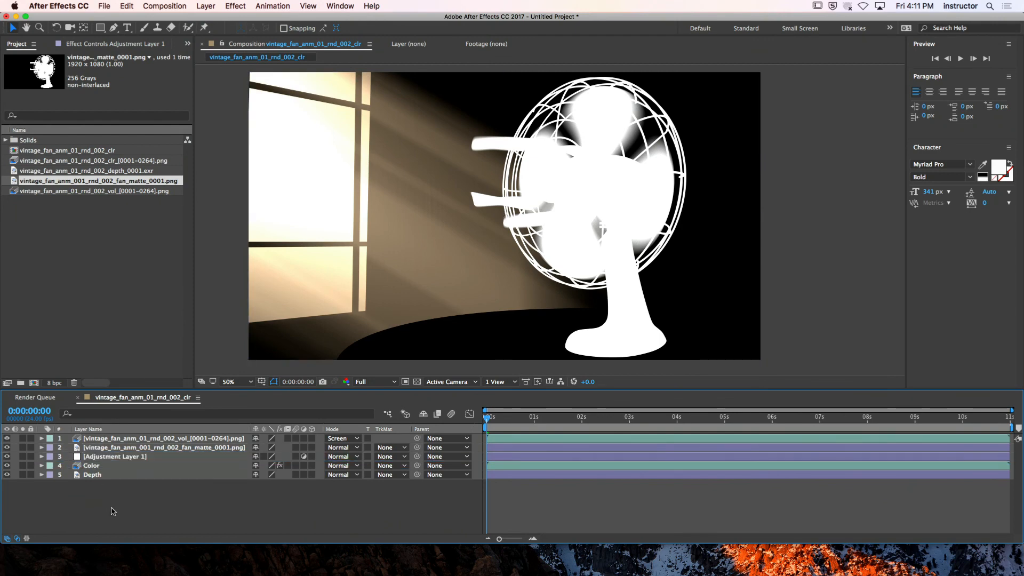
left_click(97, 448)
left_click(6, 448)
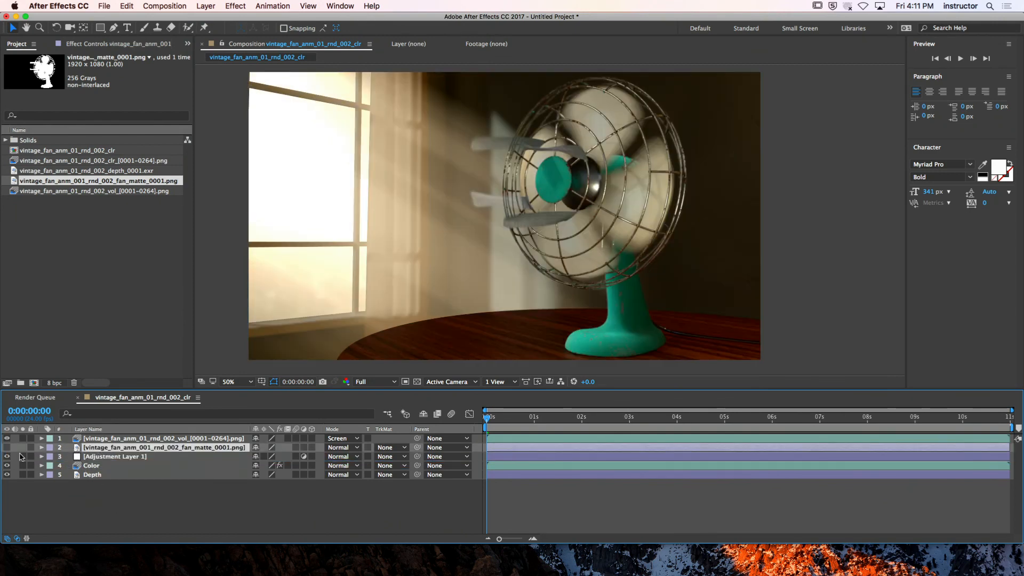
Apply Levels to the adjustment layer with Input White at 203 and Input Black at 9
left_click(116, 457)
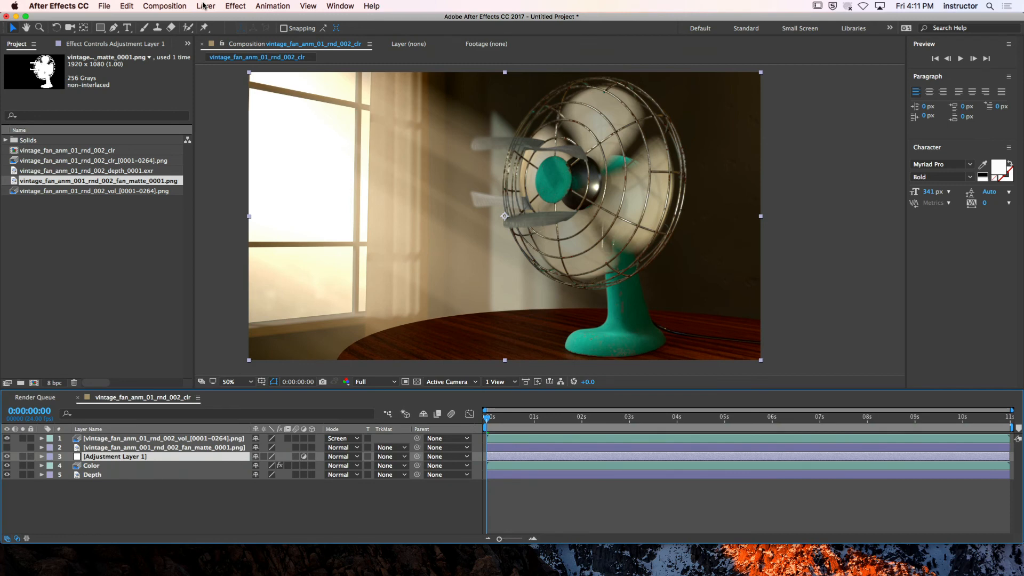
left_click(226, 5)
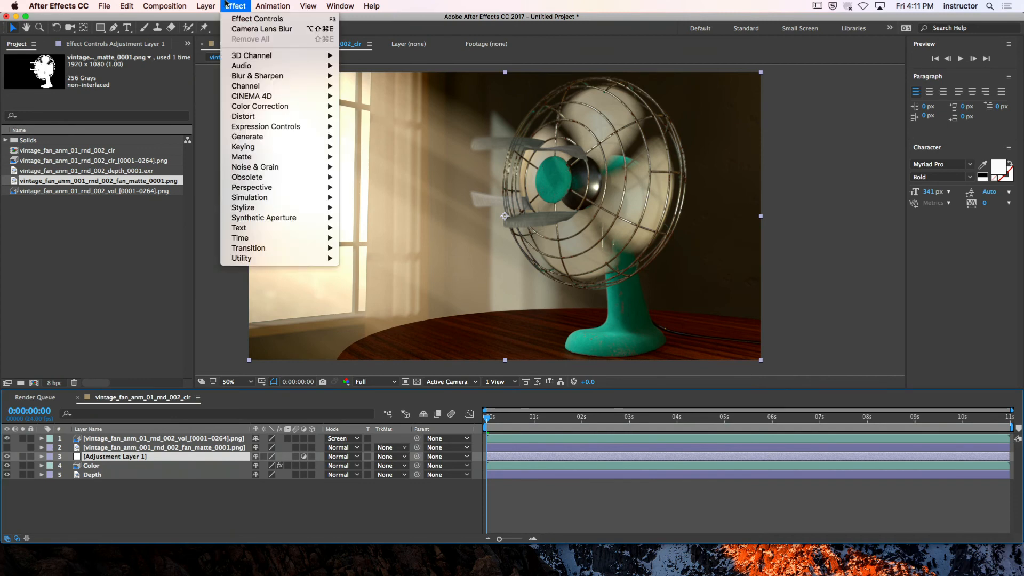
mouse_move(267, 106)
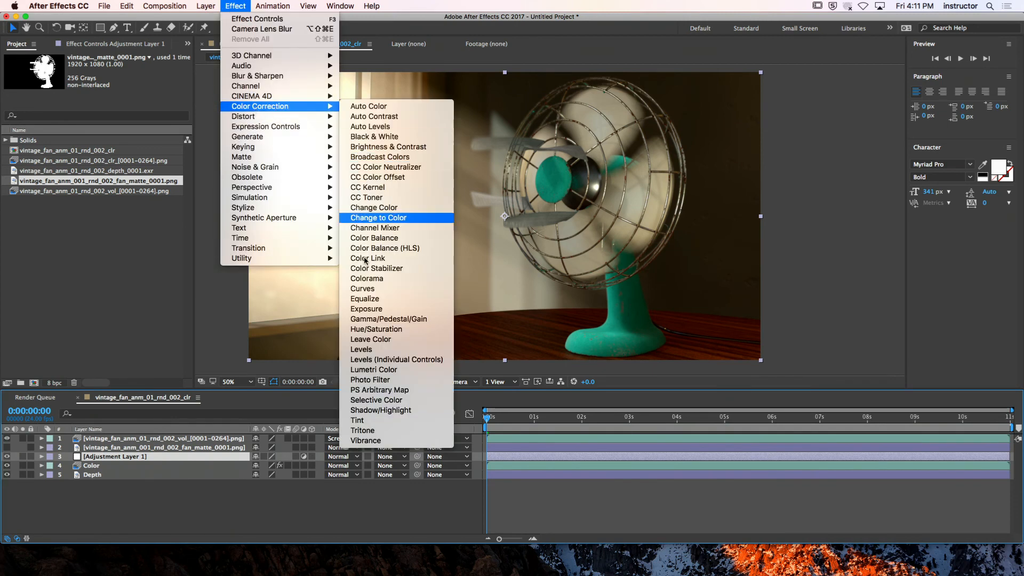
left_click(362, 349)
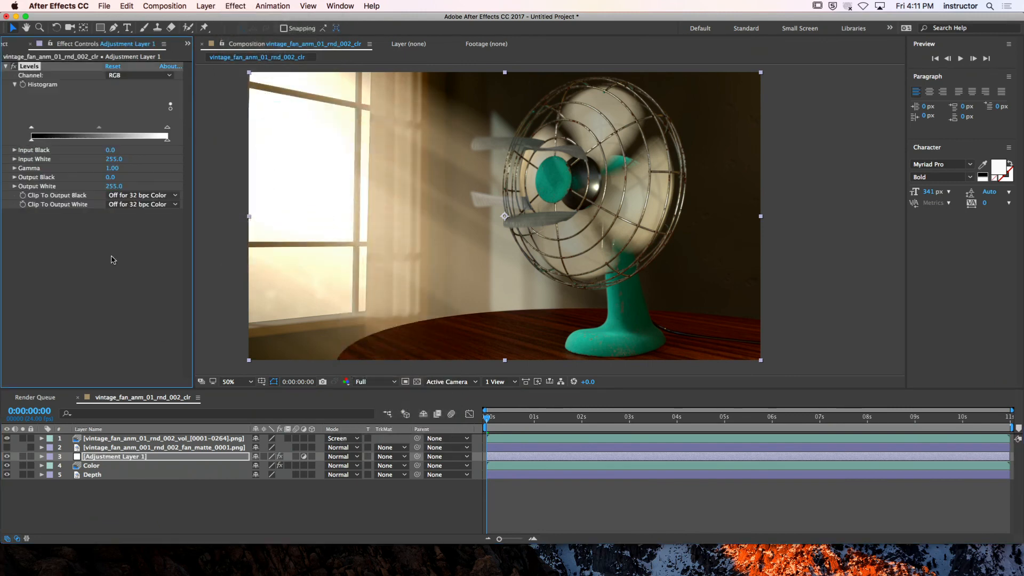
mouse_move(167, 127)
left_mouse_down()
mouse_move(119, 126)
mouse_move(159, 128)
mouse_move(139, 128)
left_mouse_up()
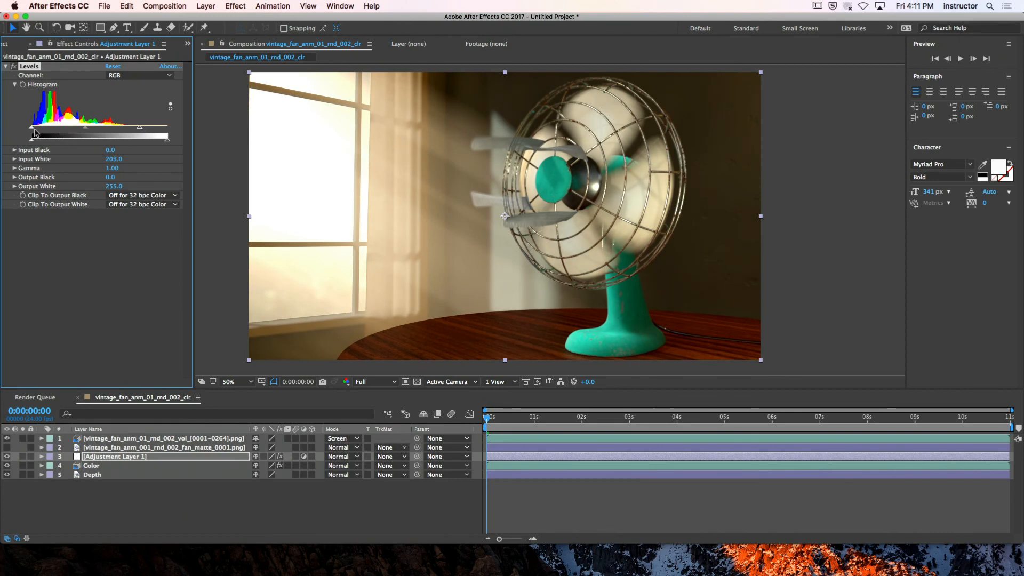
left_click_drag(34, 129, 36, 129)
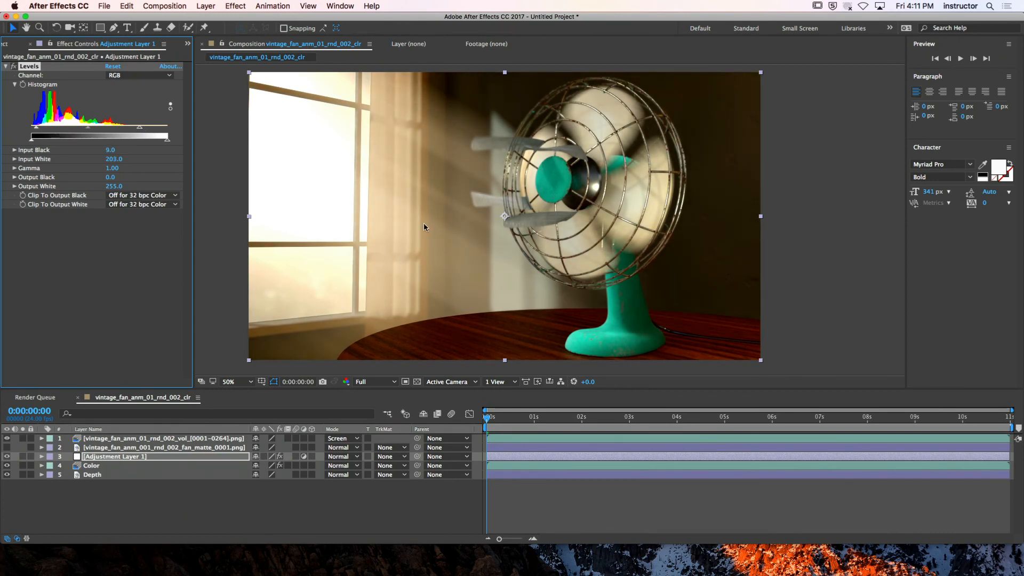
Rename the adjustment layer as Fan Color Correction
left_click(144, 524)
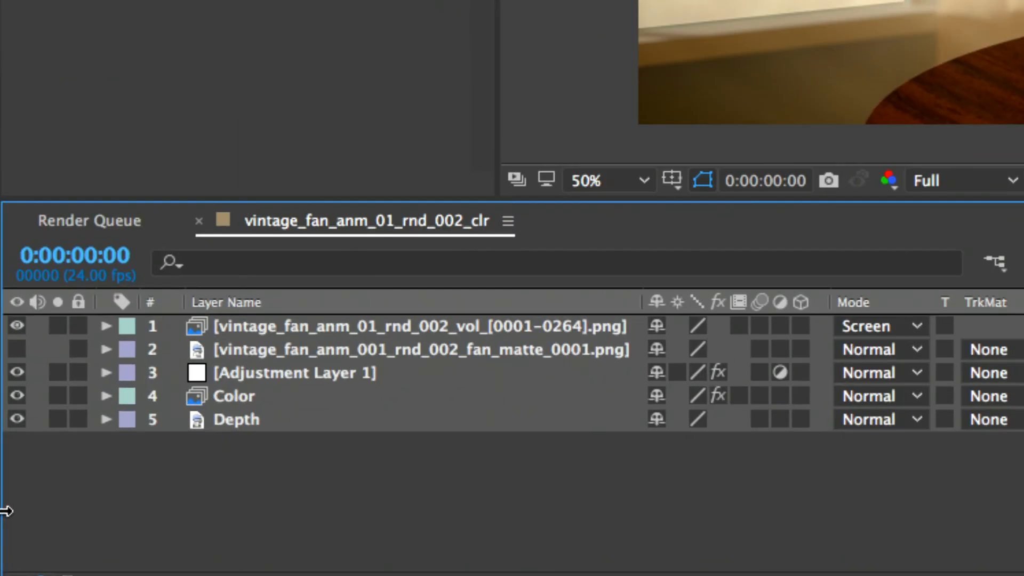
left_click(198, 429)
key("Return")
type("Fa")
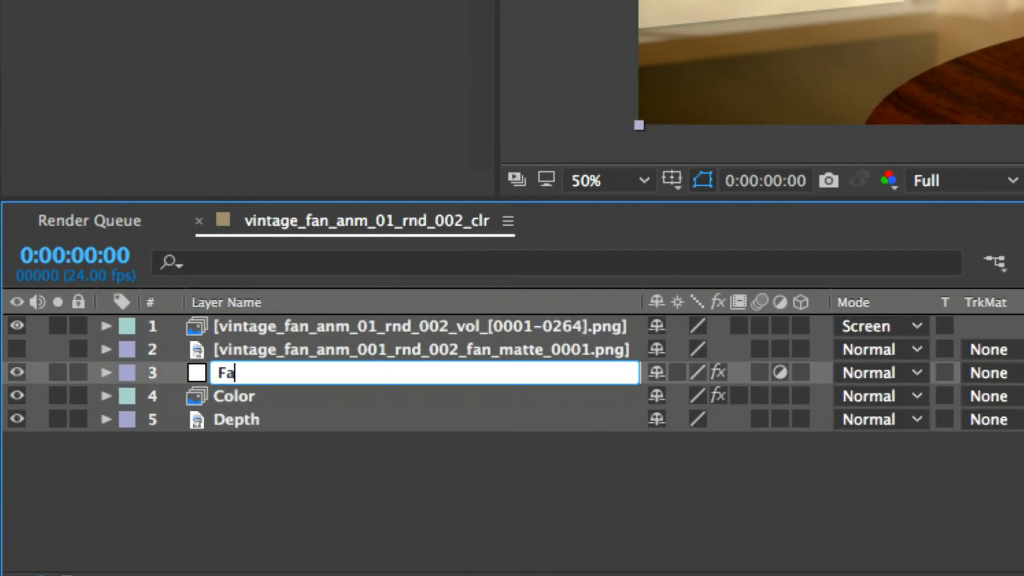
type("n Color Correction")
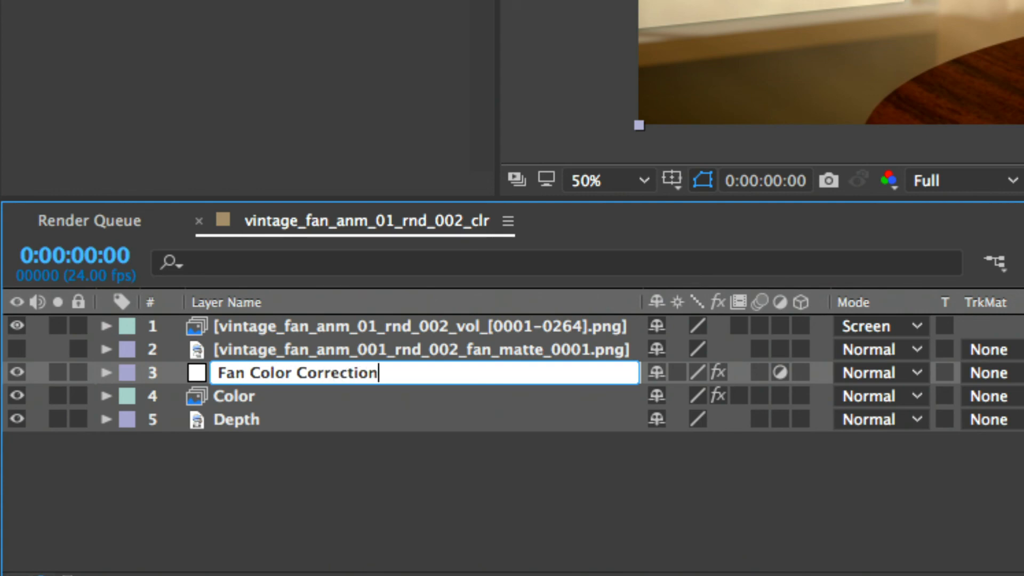
key("Return")
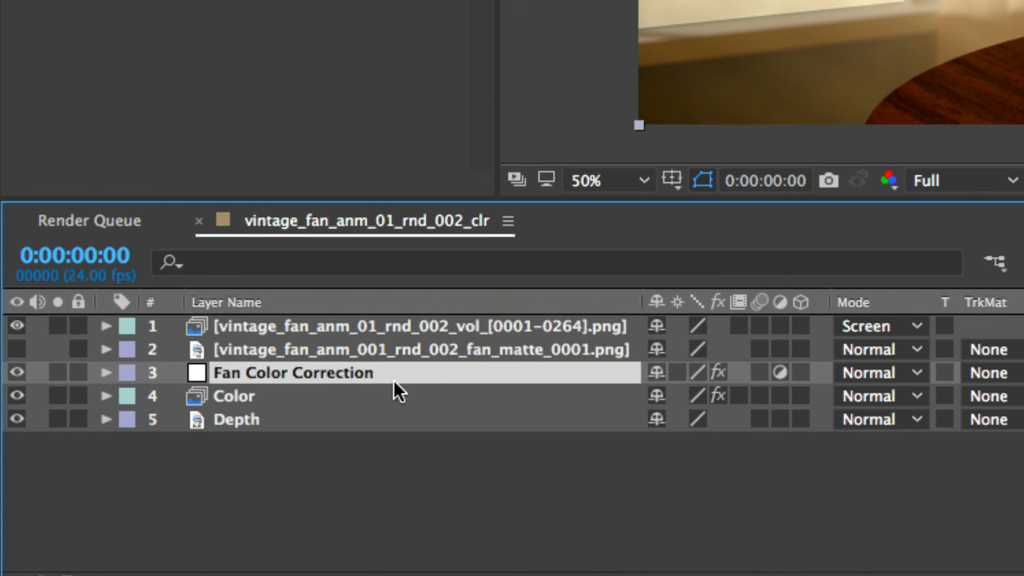
Make the fan matte layer visible again and compare its stacking position with the Fan Color Correction layer
left_click(379, 350)
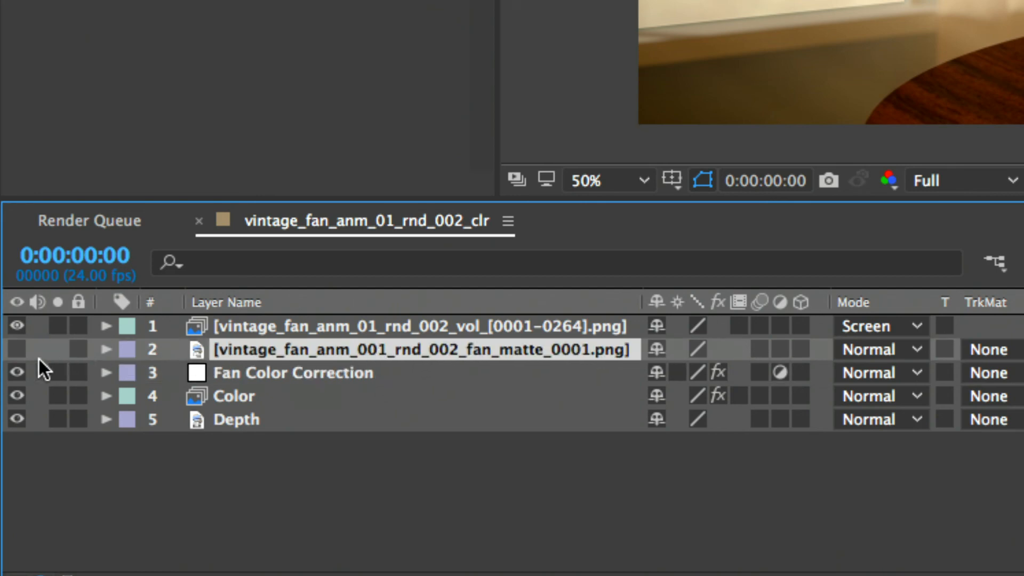
left_click(21, 350)
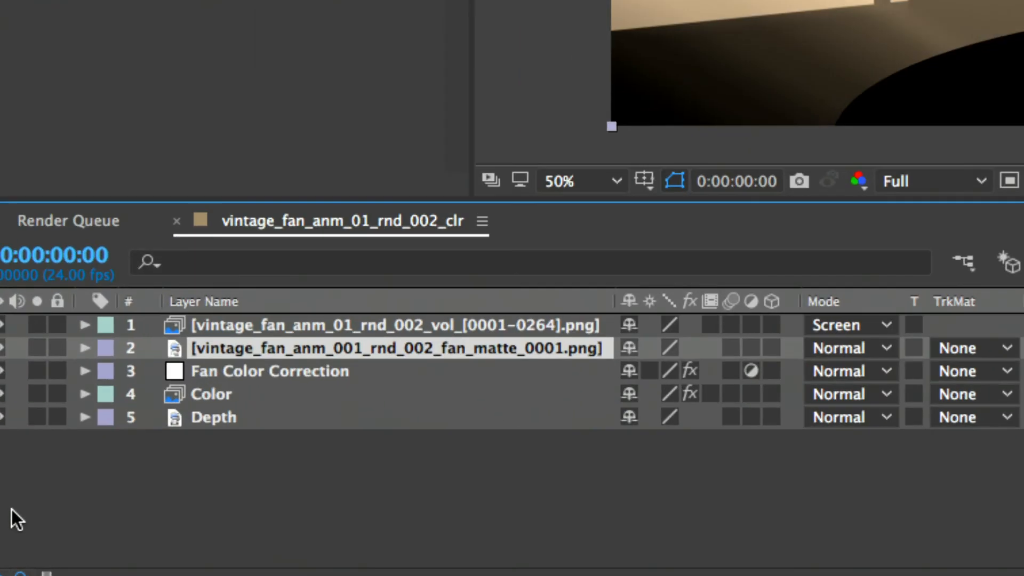
left_click(235, 370)
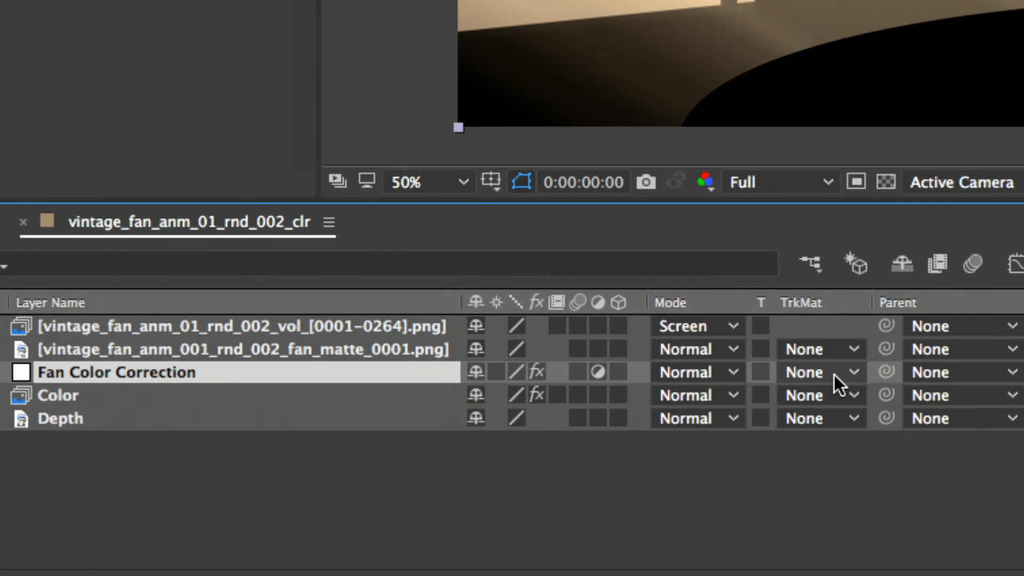
left_click(419, 349)
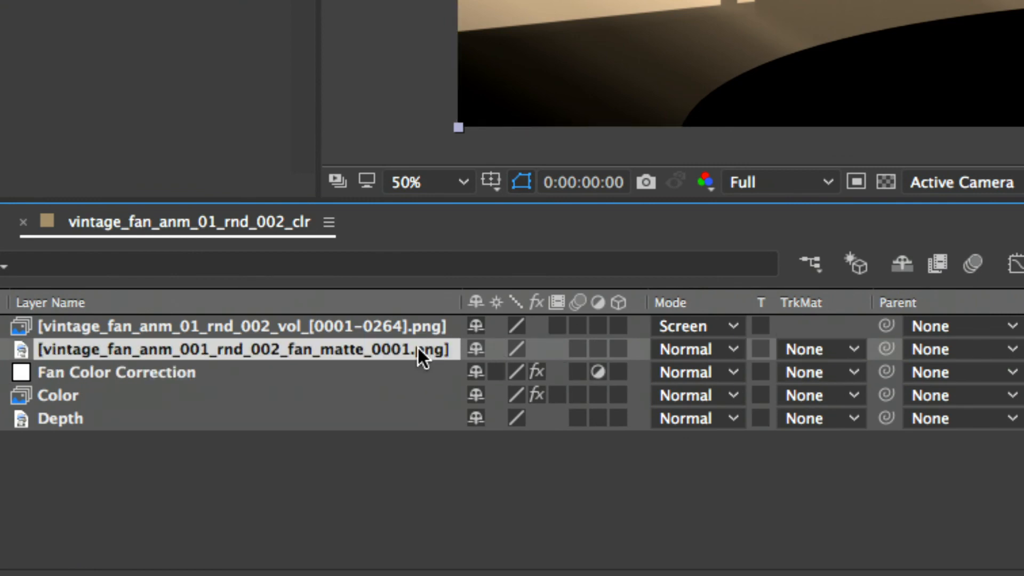
left_click(419, 372)
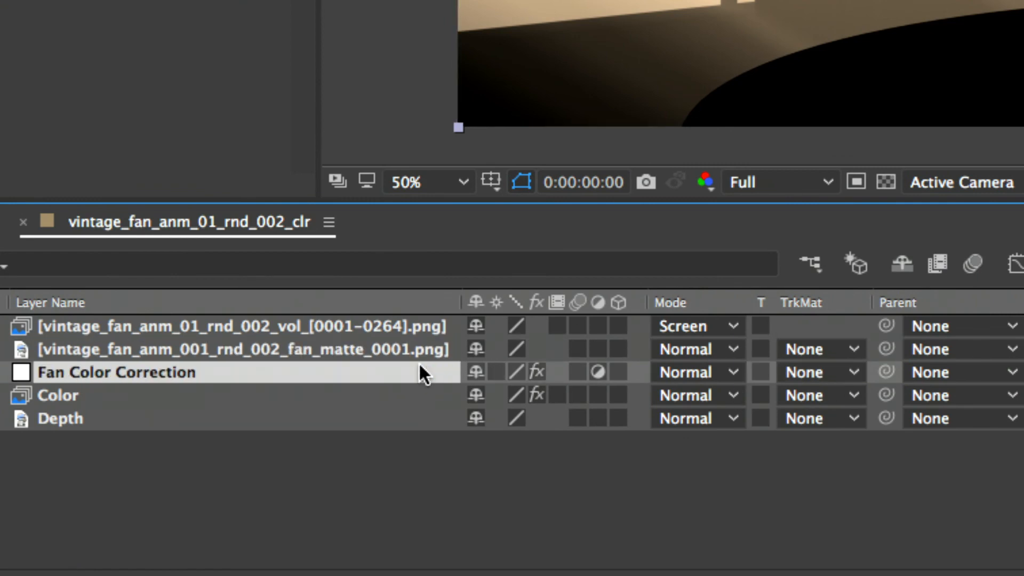
left_click(403, 349)
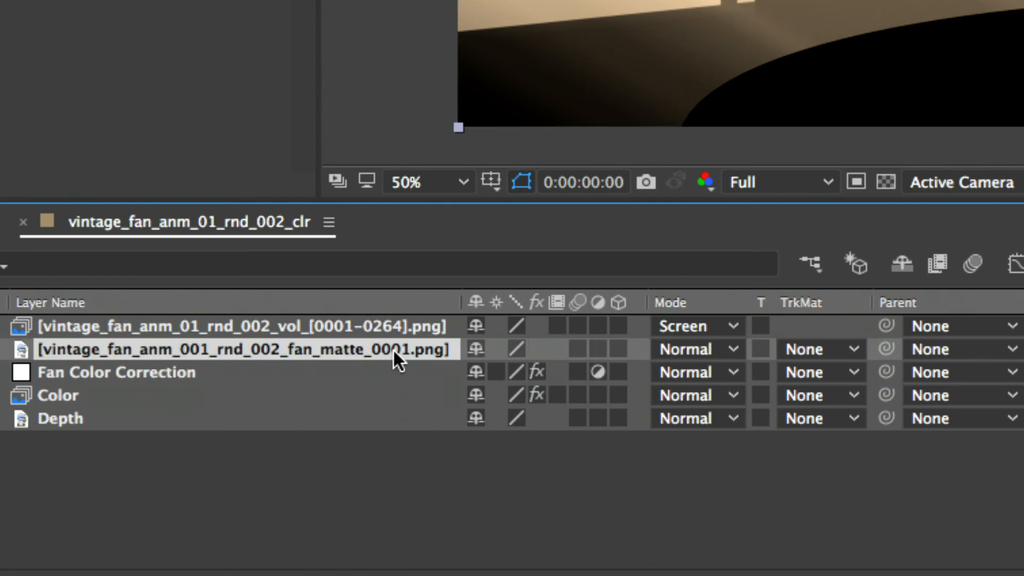
Set the Fan Color Correction layer's track matte to Alpha Matte using the fan matte layer
left_click(48, 377)
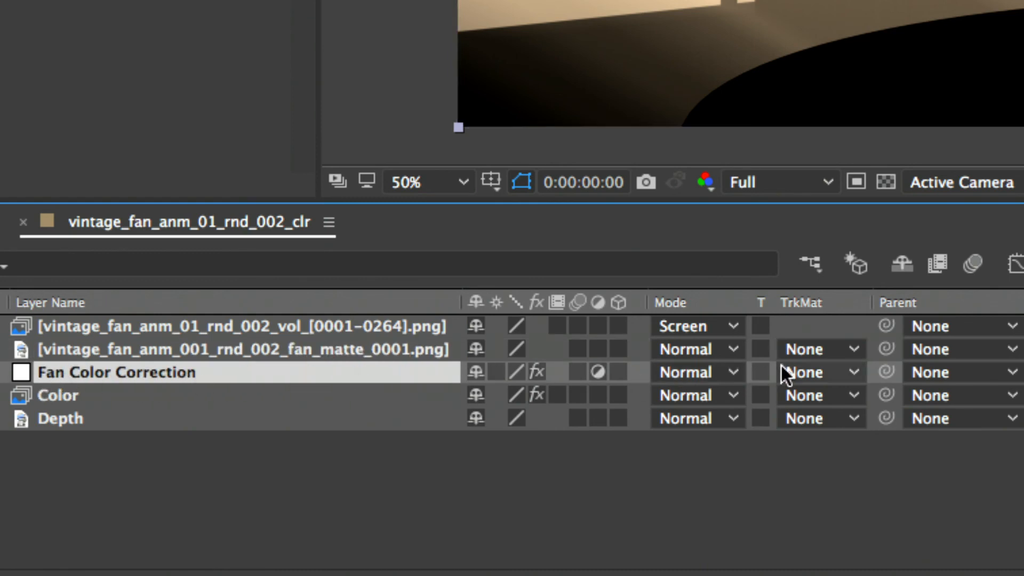
left_click(815, 372)
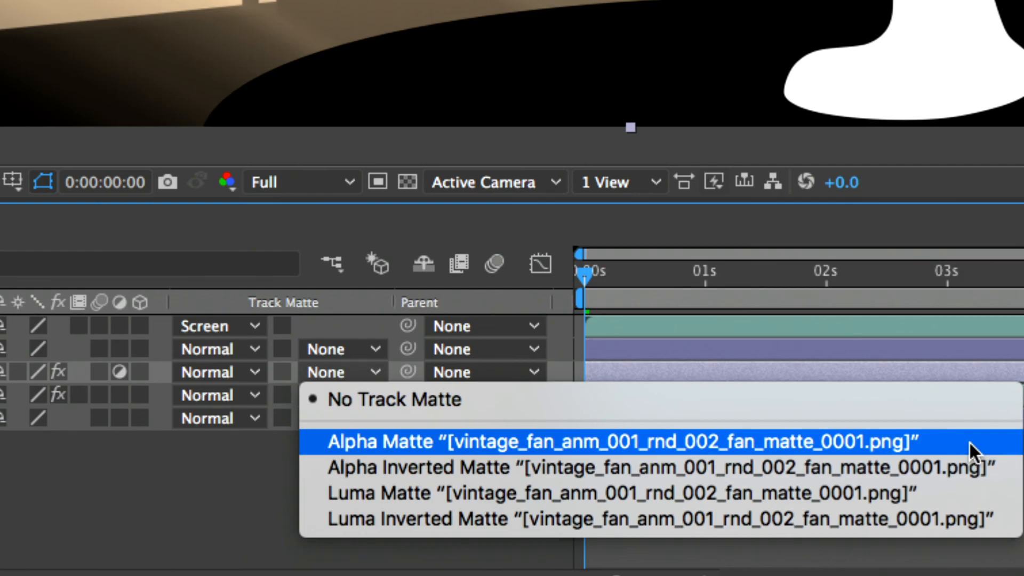
left_click(968, 442)
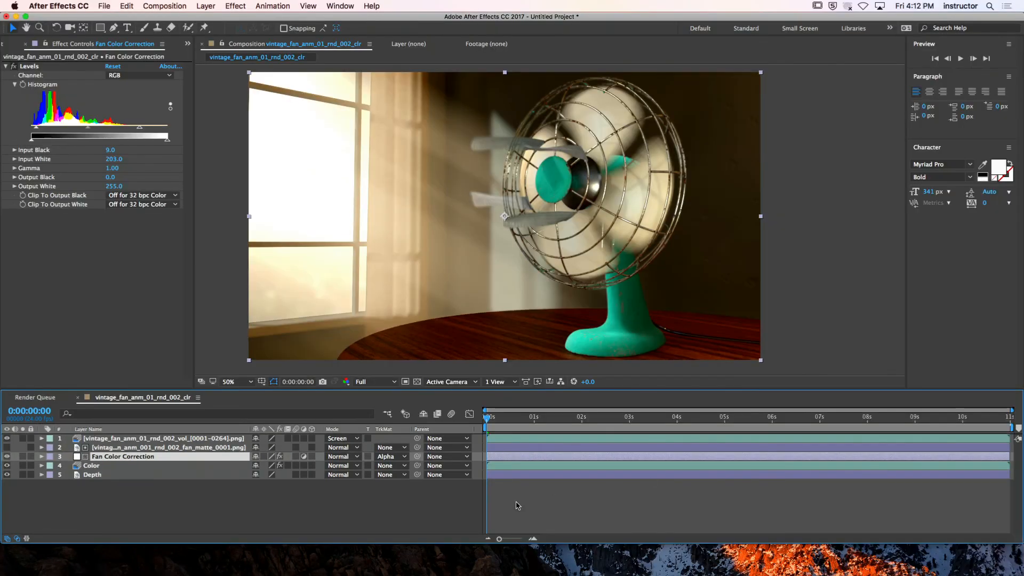
Toggle the Fan Color Correction layer's visibility to compare the fan with and without the alpha-matted correction
left_click(186, 487)
left_click(105, 458)
left_click(87, 448)
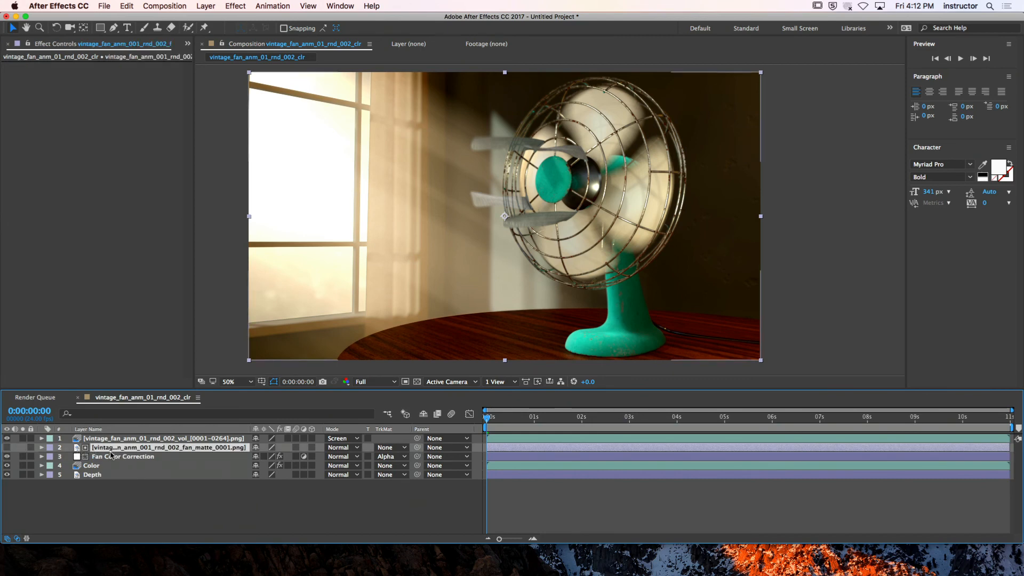
left_click(7, 456)
left_click(7, 457)
left_click(7, 457)
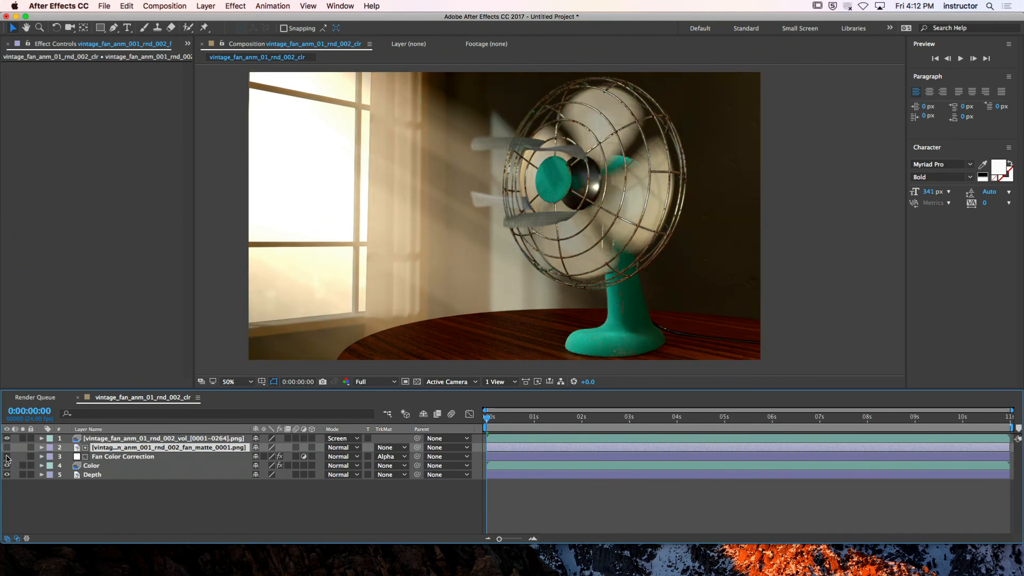
left_click(7, 456)
left_click(94, 458)
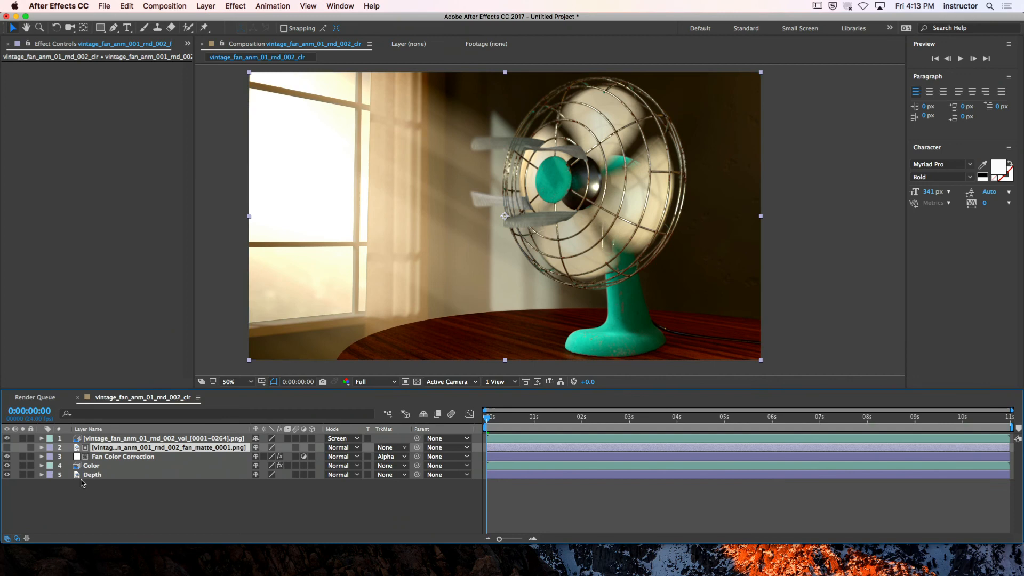
left_click(118, 457)
left_click(7, 457)
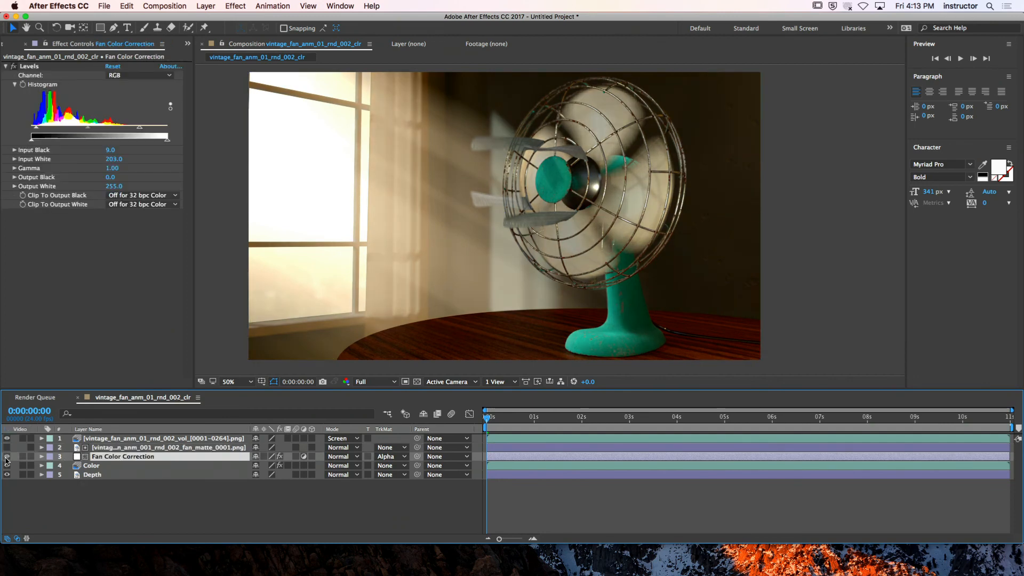
left_click(7, 456)
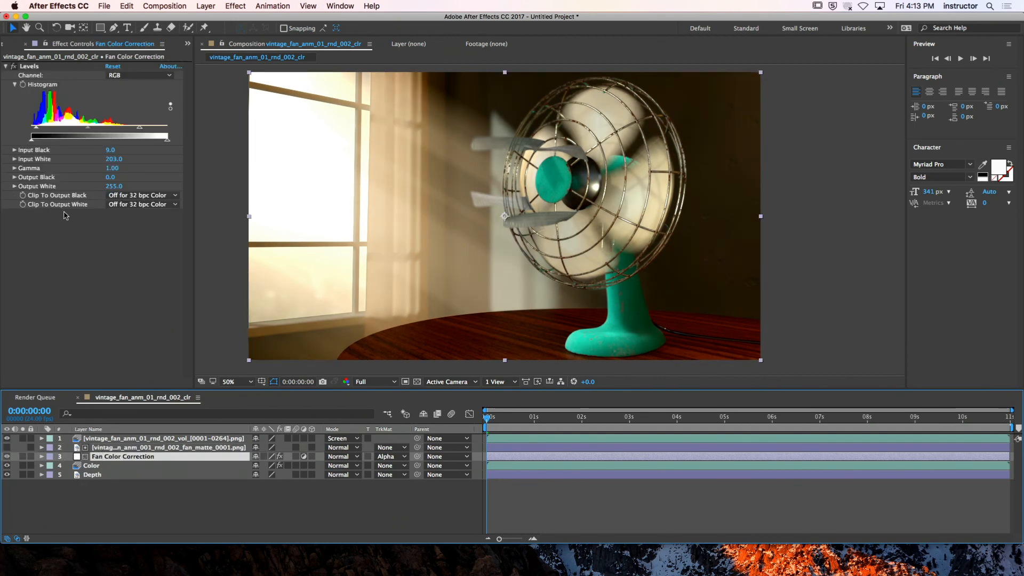
Set the Levels Gamma to 0.90 and switch the Fan Color Correction layer's track matte to Luma Matte using the fan matte
mouse_move(88, 127)
left_mouse_down()
mouse_move(111, 133)
mouse_move(78, 133)
mouse_move(91, 135)
left_mouse_up()
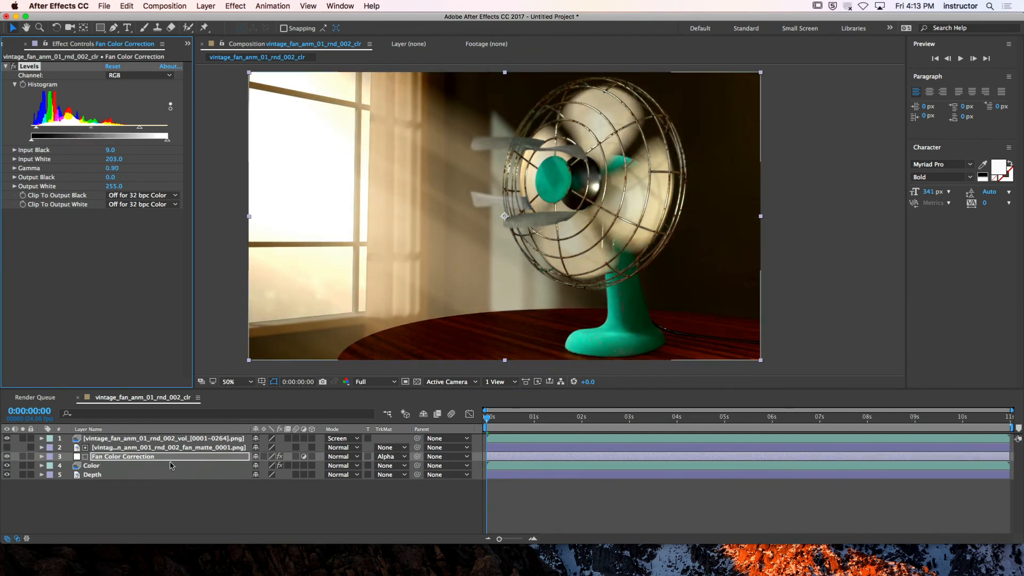
left_click(391, 456)
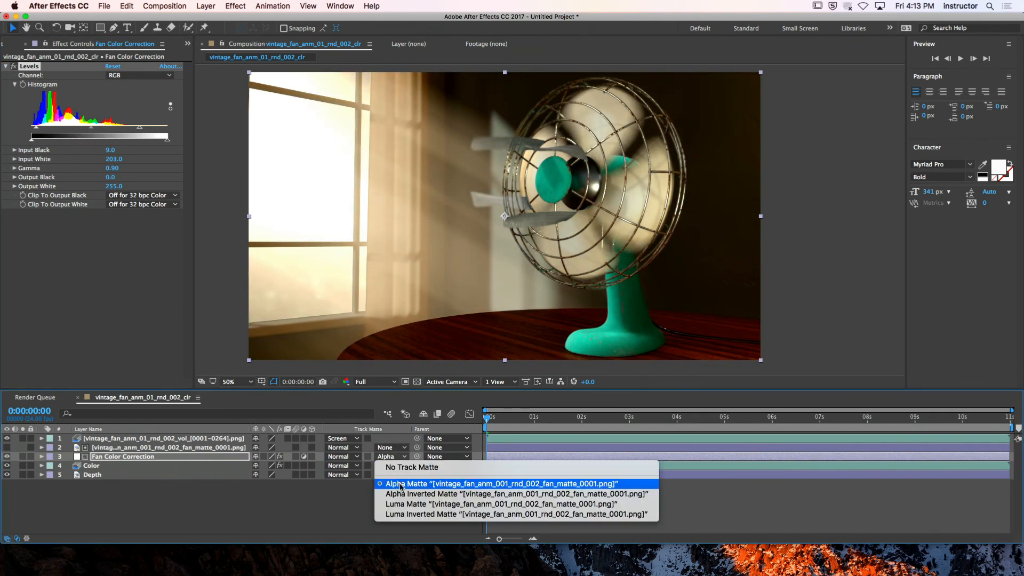
left_click(404, 506)
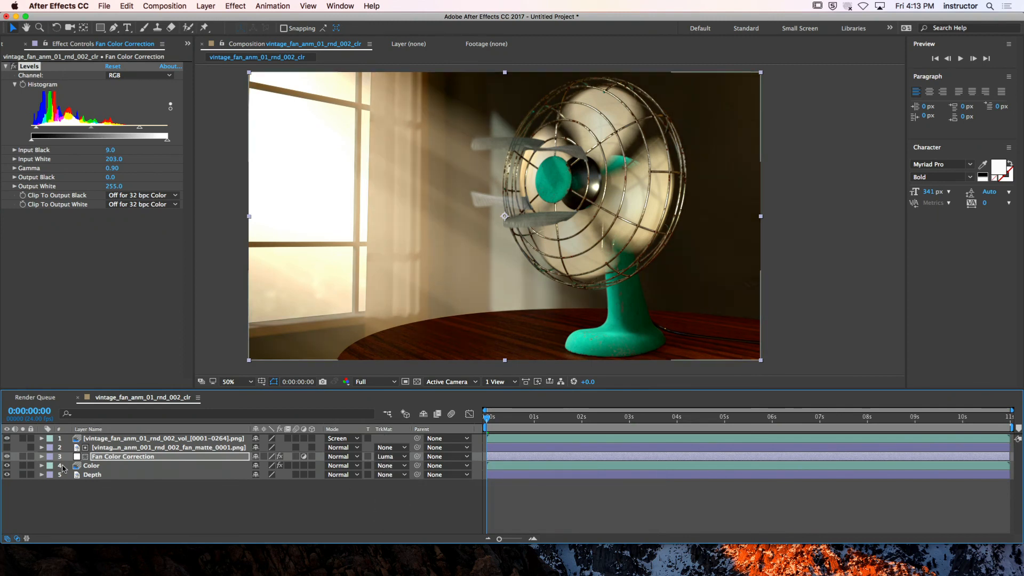
Toggle the Fan Color Correction layer repeatedly to check that the luma-matted correction affects only the fan
left_click(7, 456)
left_click(8, 456)
left_click(8, 457)
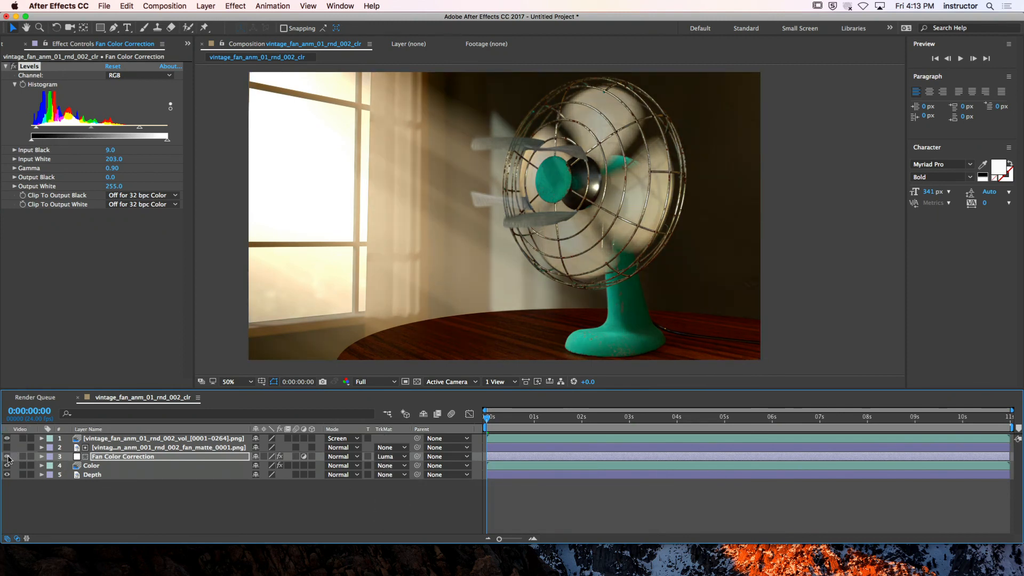
left_click(8, 457)
left_click(8, 457)
left_click(7, 457)
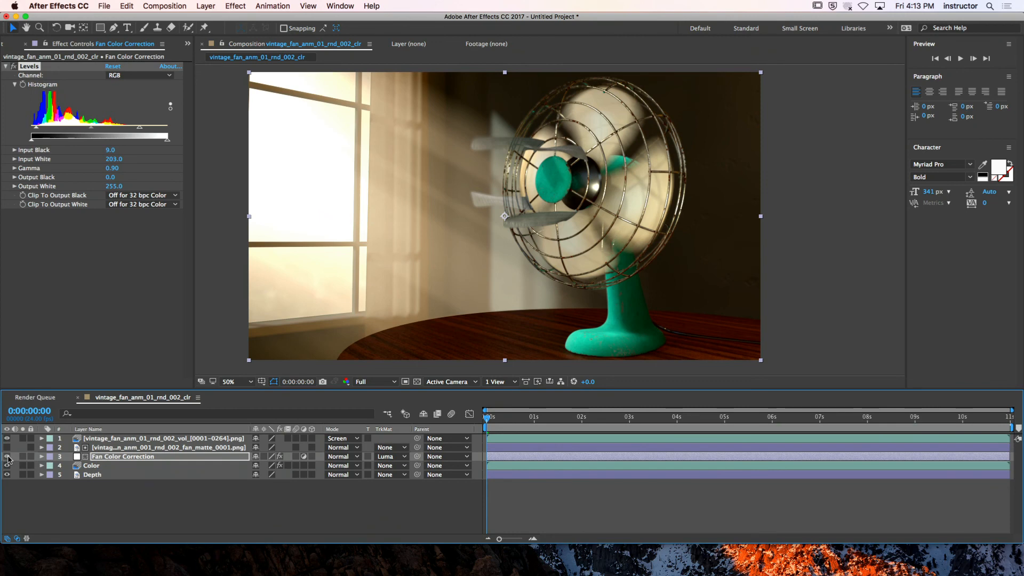
left_click(8, 457)
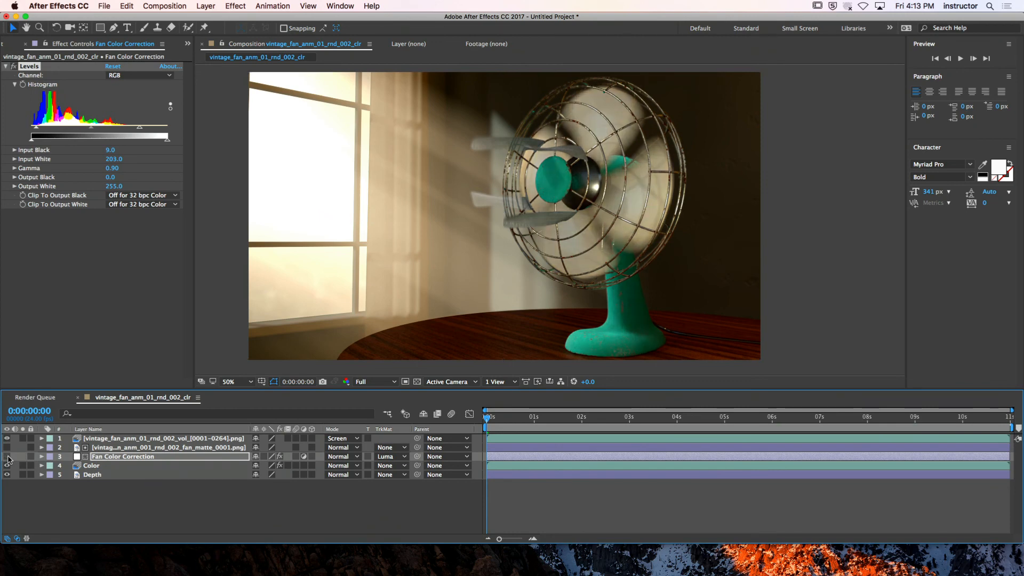
left_click(8, 457)
left_click(7, 456)
left_click(7, 457)
left_click(8, 456)
left_click(8, 457)
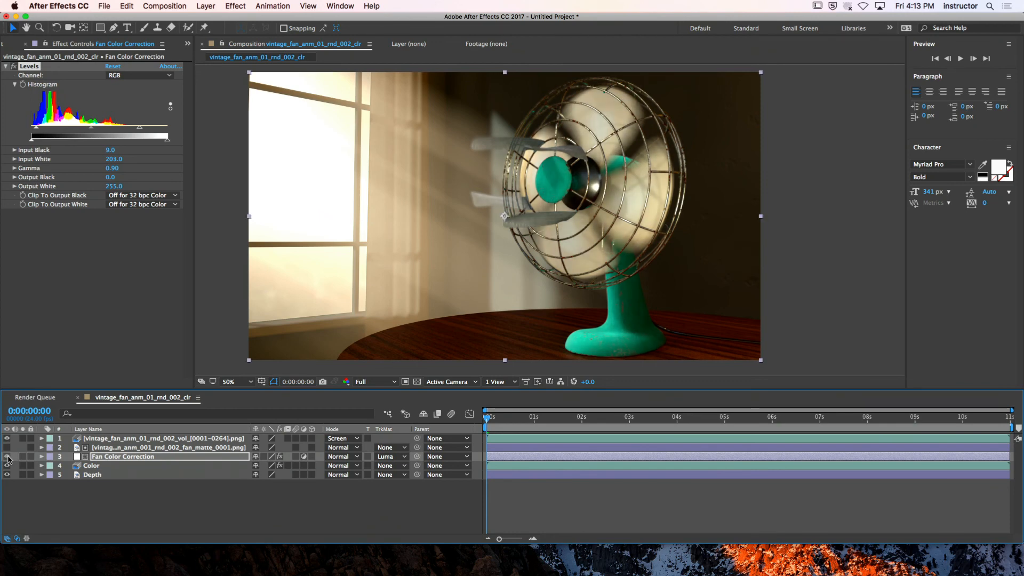
left_click(7, 457)
left_click(8, 457)
left_click(7, 457)
left_click(7, 457)
left_click(7, 457)
left_click(8, 457)
left_click(7, 457)
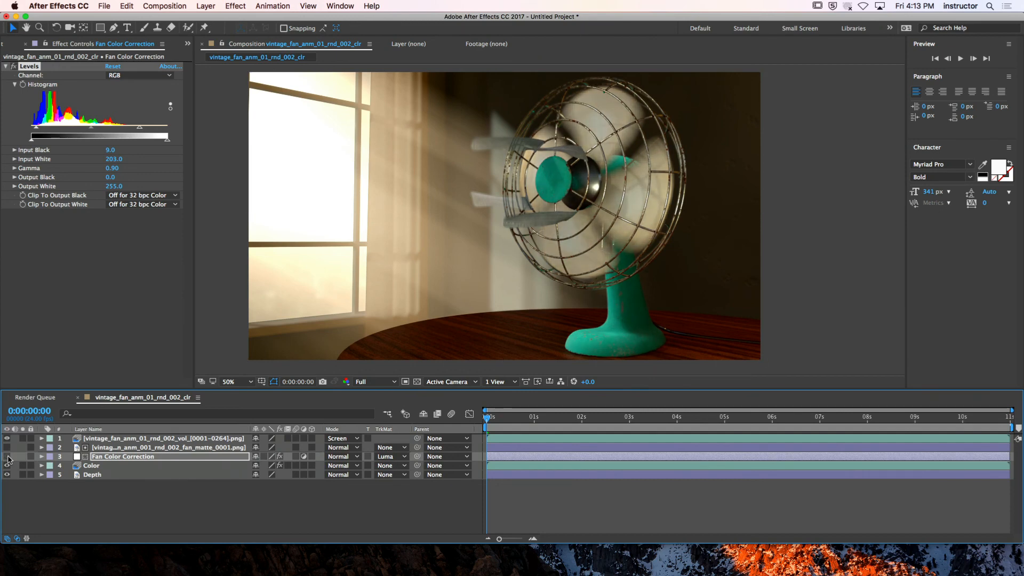
left_click(8, 457)
left_click(7, 457)
Examine the fan's base at 100% magnification with the Fan Color Correction layer off and on
scroll(471, 323, "up", 1)
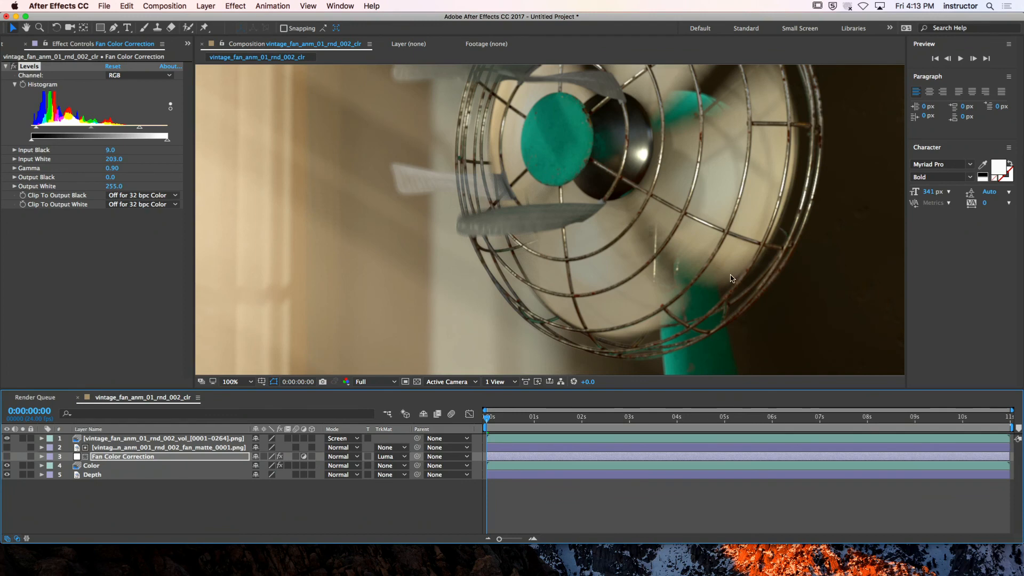
middle_click_drag(771, 286, 572, 121)
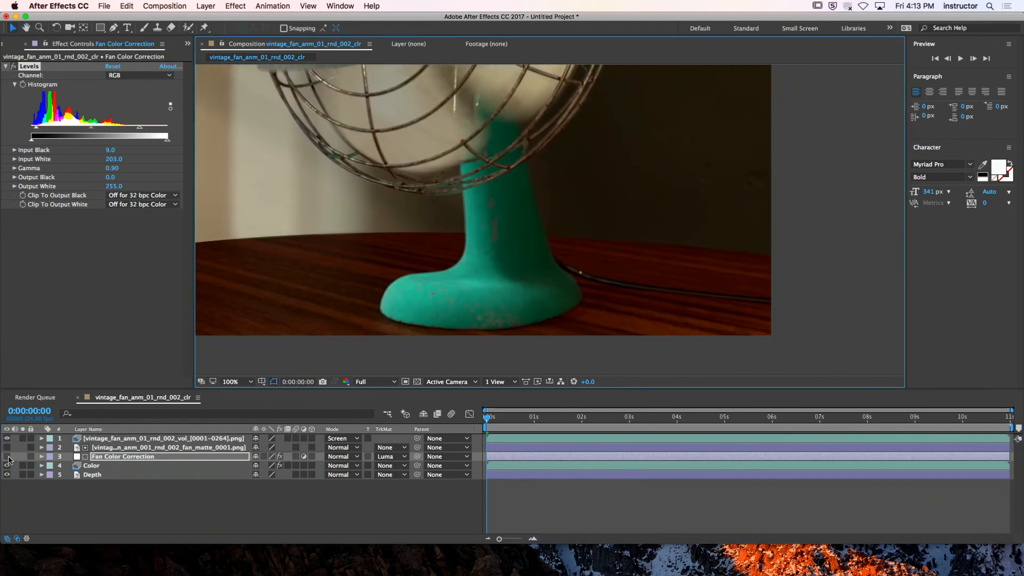
left_click(7, 457)
left_click(7, 456)
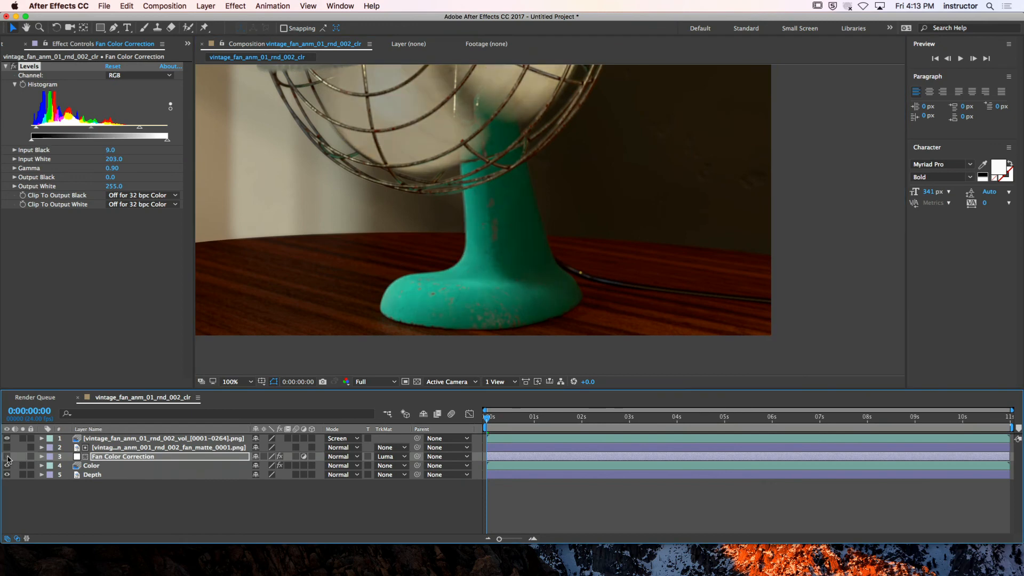
left_click(7, 456)
left_click(7, 457)
left_click(7, 456)
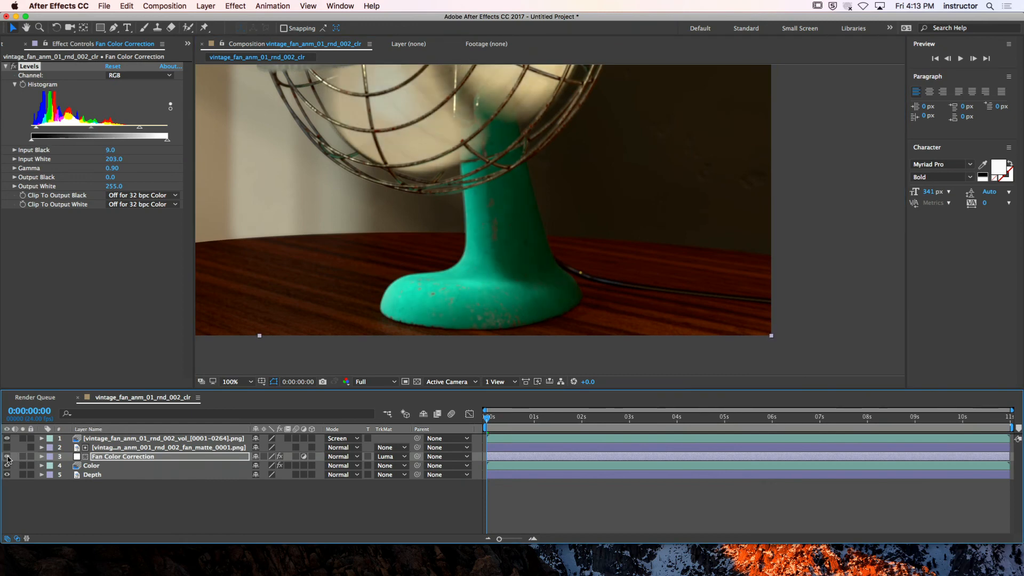
Set the Fan Color Correction layer's Levels to Input Black 1 and Input White 212
left_click_drag(37, 129, 32, 130)
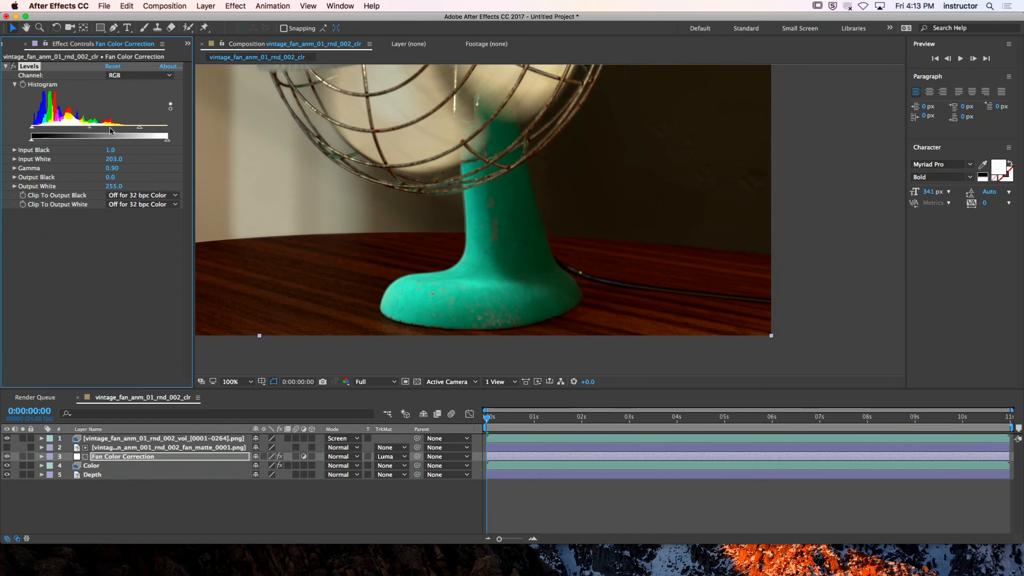
left_click_drag(139, 128, 145, 131)
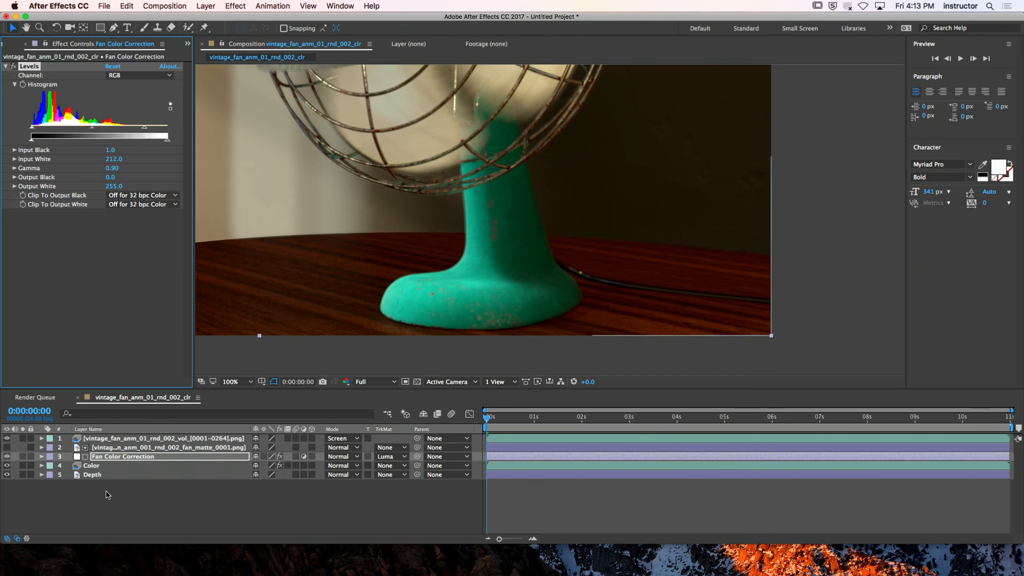
key("comma")
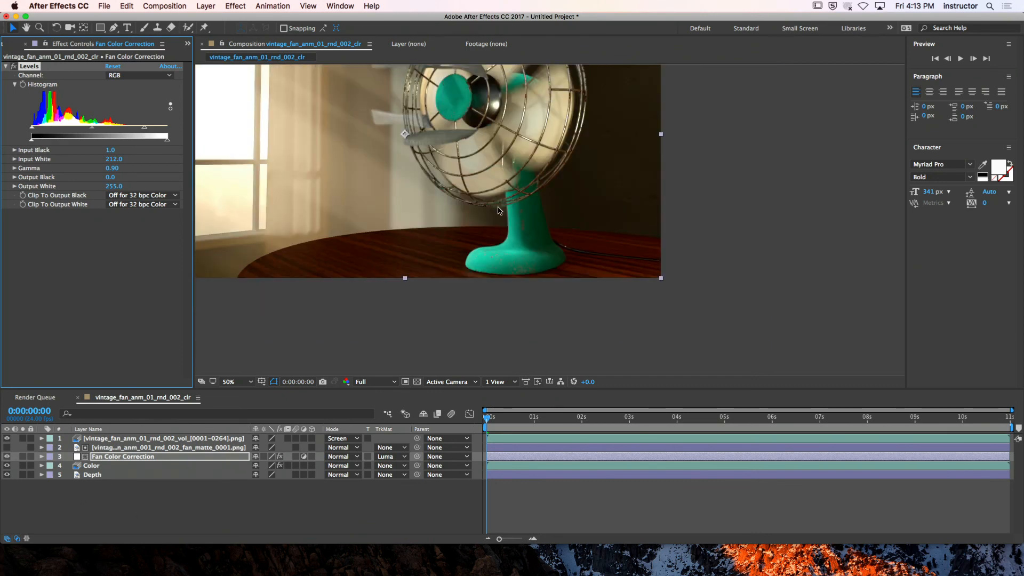
left_click(122, 498)
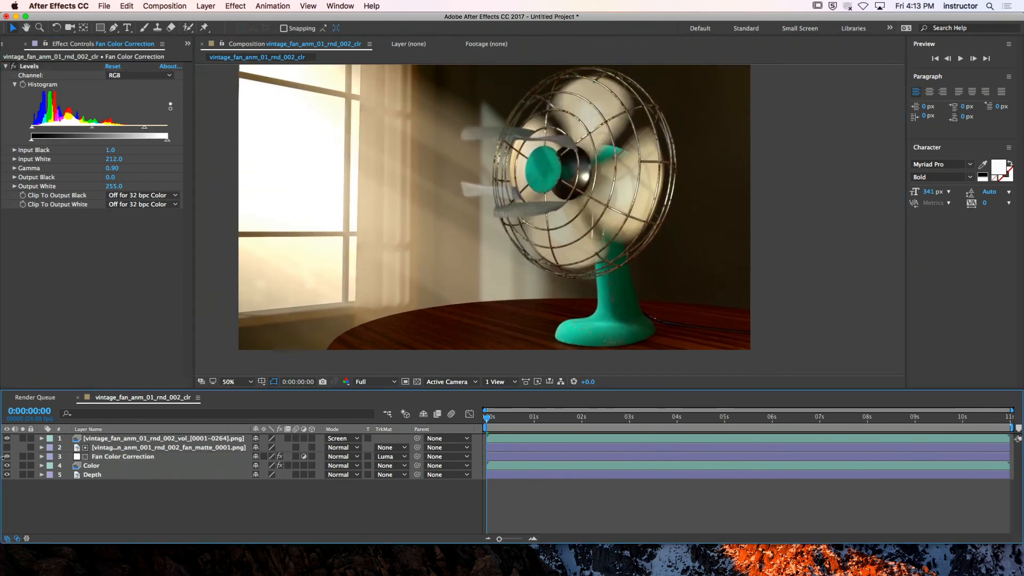
Compare the full composition with and without the adjusted Fan Color Correction layer, leaving the layer visible
left_click(6, 457)
left_click(6, 456)
left_click(7, 457)
left_click(7, 456)
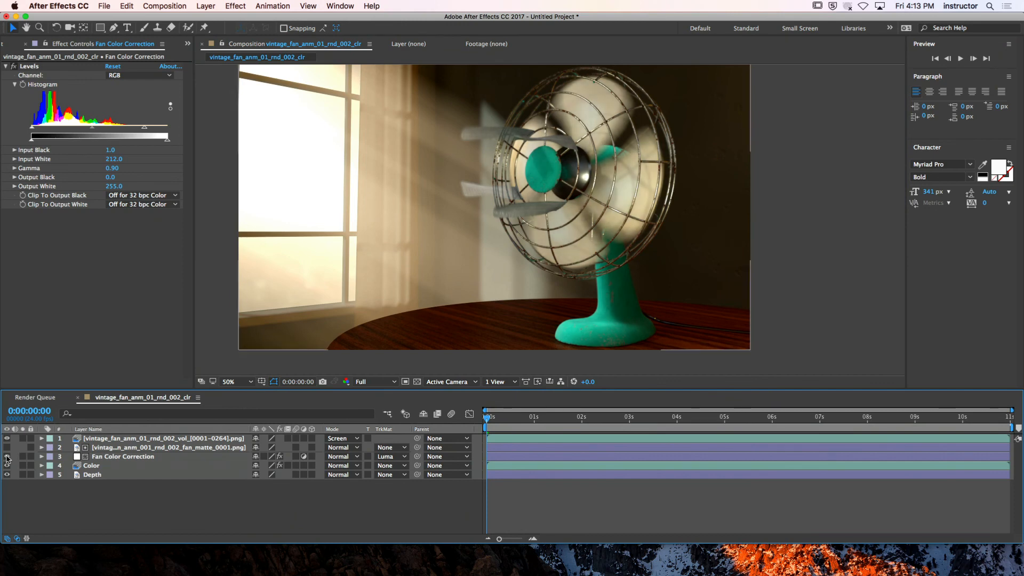
left_click(6, 456)
left_click(6, 456)
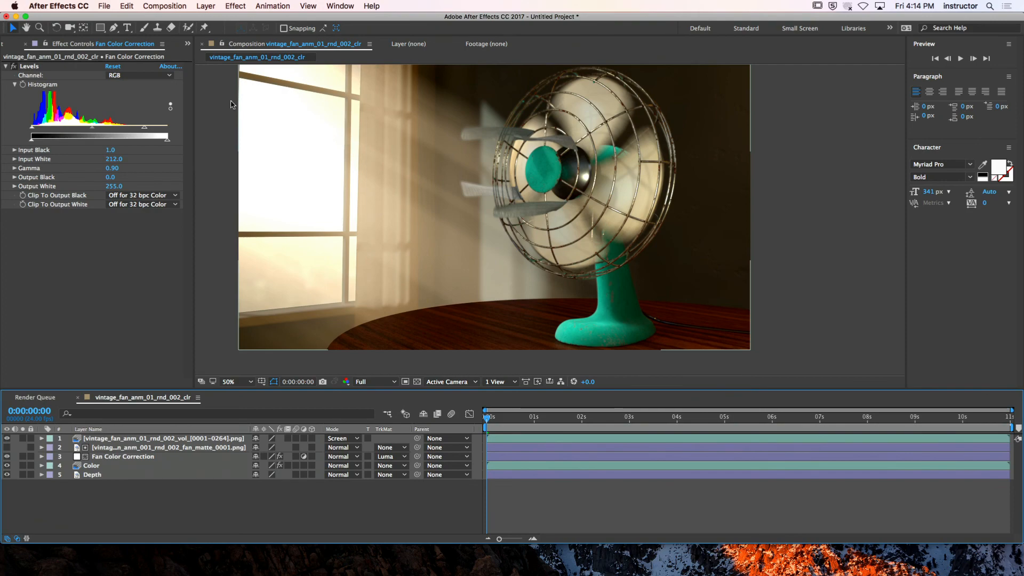
Hide After Effects and open vintage_fan_anm_01_rnd_002.mov from the VINTAGE_FAN project's RENDERS folder in QuickTime Player
left_click(60, 6)
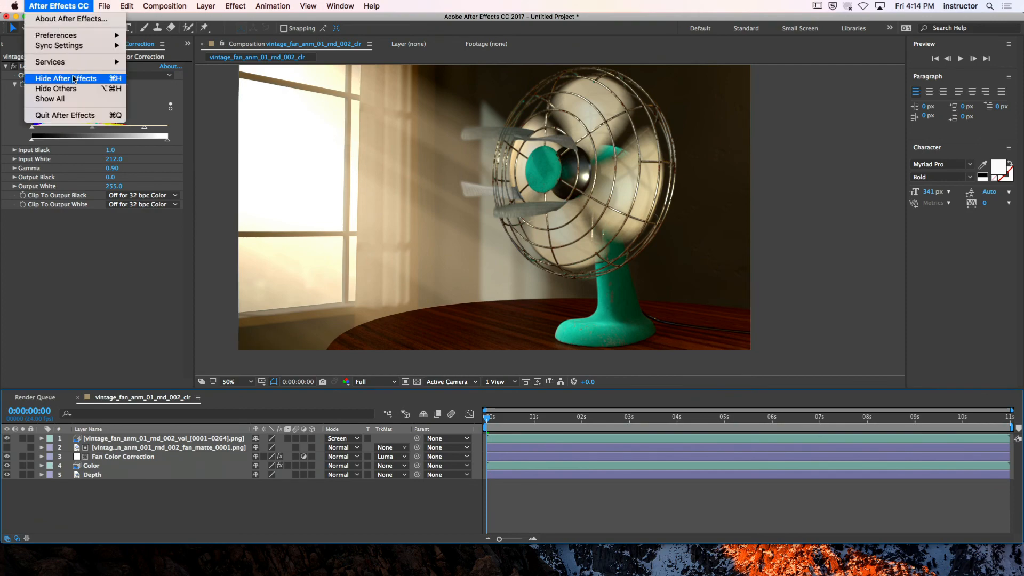
left_click(75, 77)
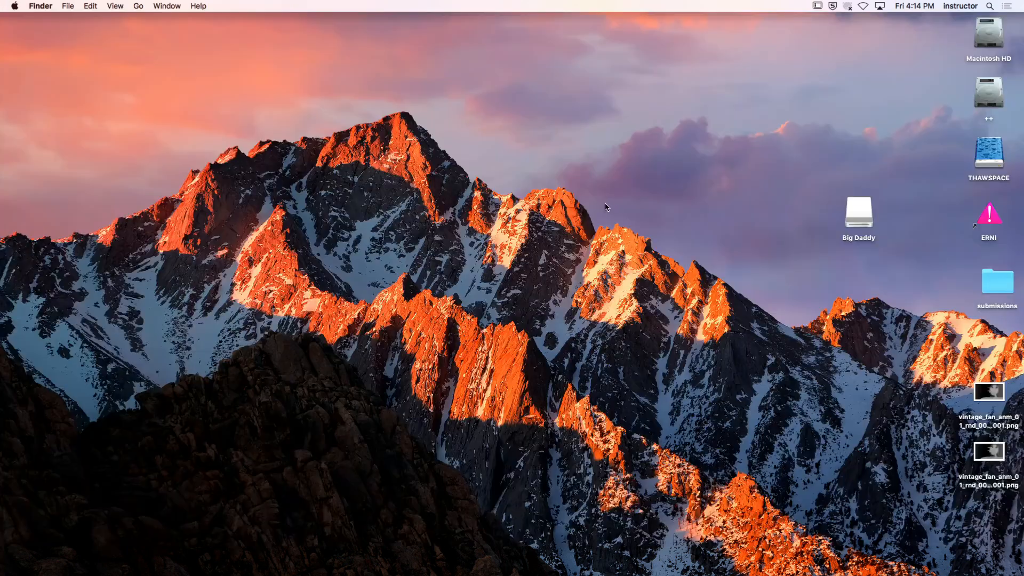
double_click(985, 31)
double_click(667, 102)
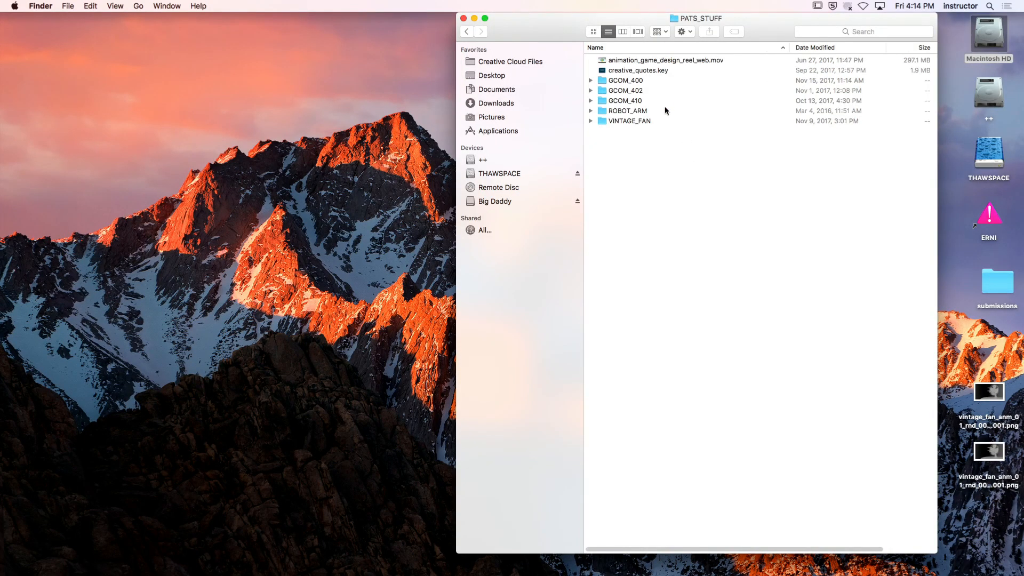
double_click(629, 120)
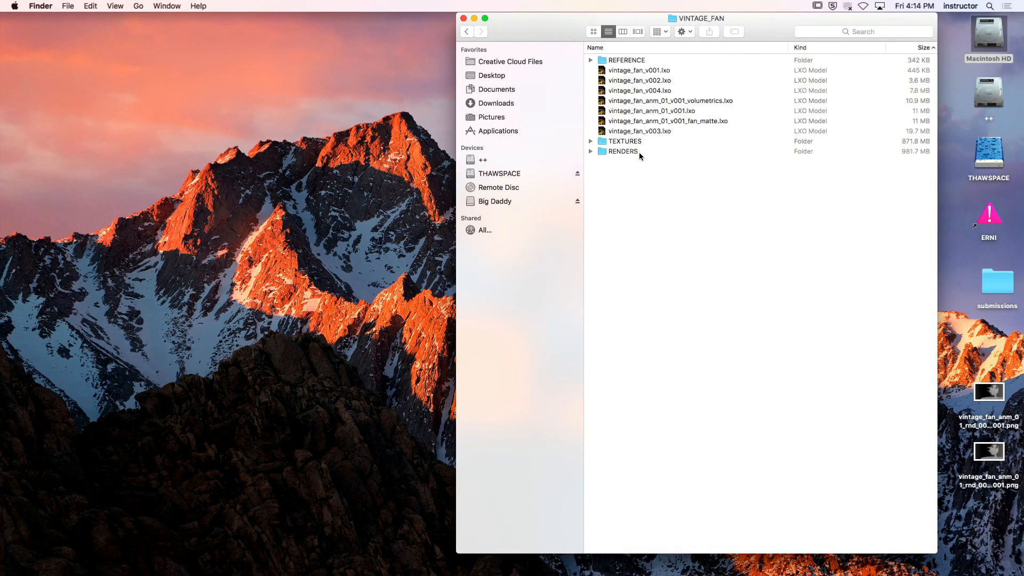
double_click(640, 151)
double_click(666, 83)
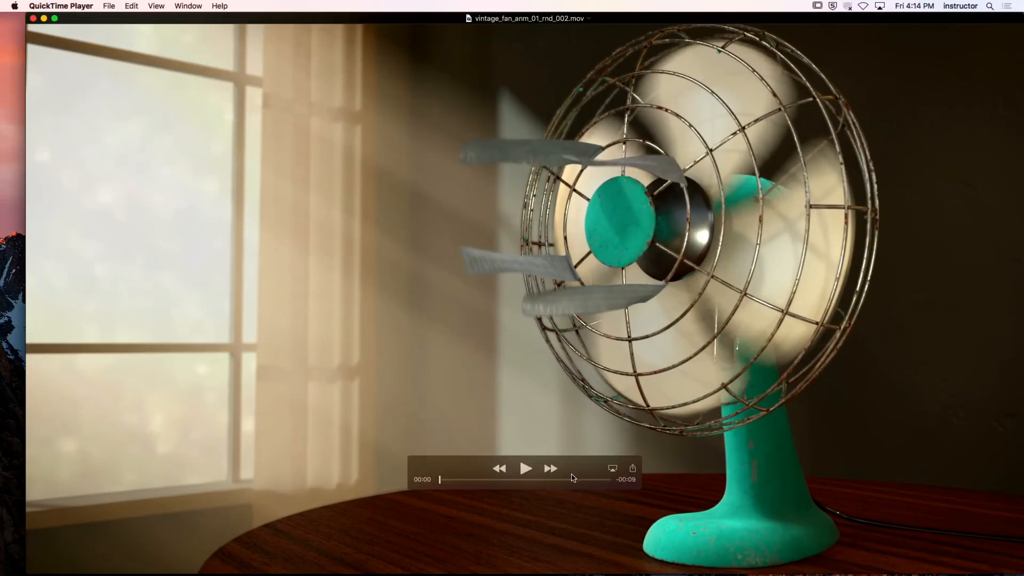
Play the rendered fan movie with the playback controls moved clear of the fan, scrub back to the start and replay it
left_click_drag(527, 473, 151, 555)
left_click(147, 548)
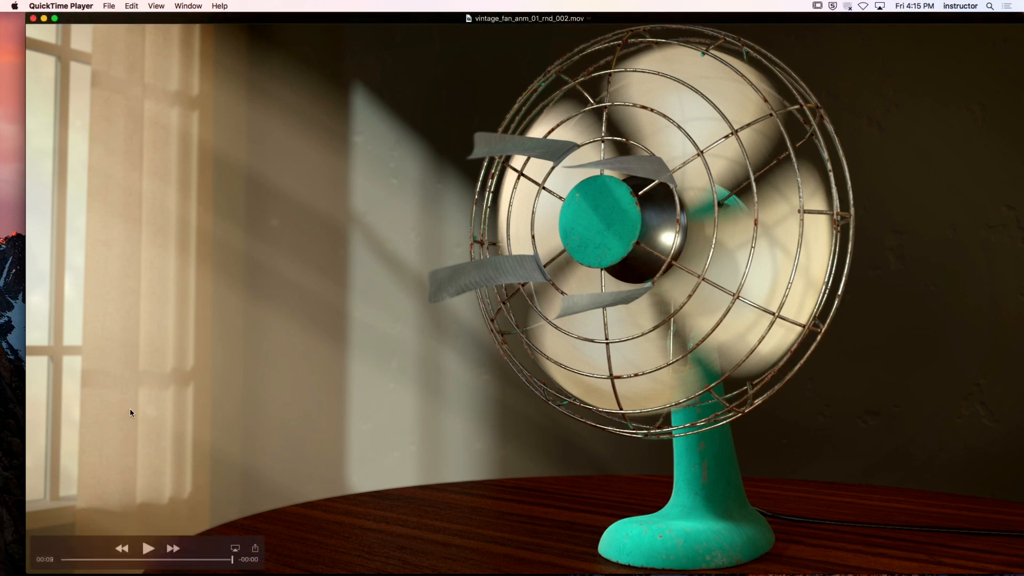
left_click_drag(220, 560, 175, 559)
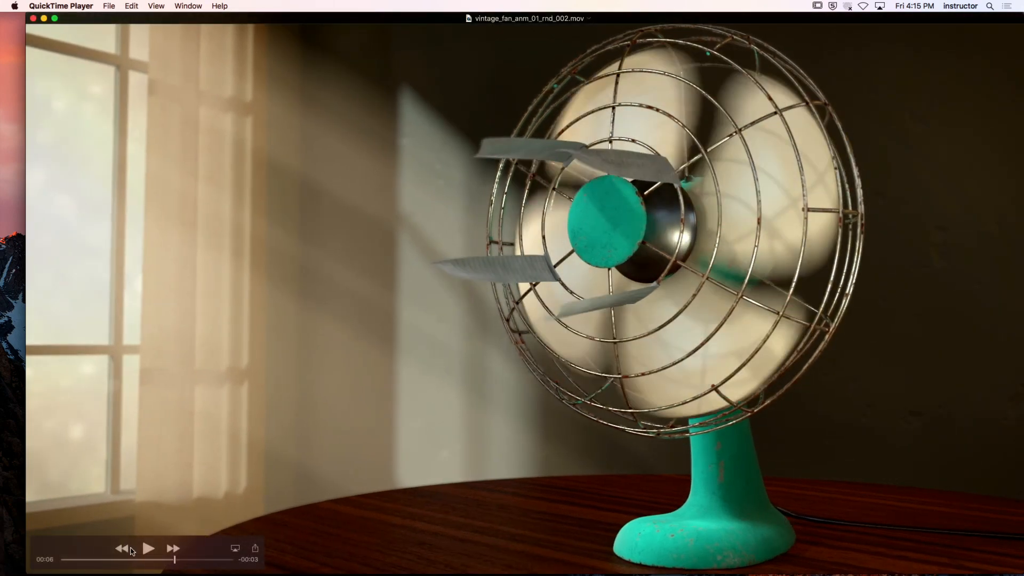
left_click_drag(133, 561, 34, 558)
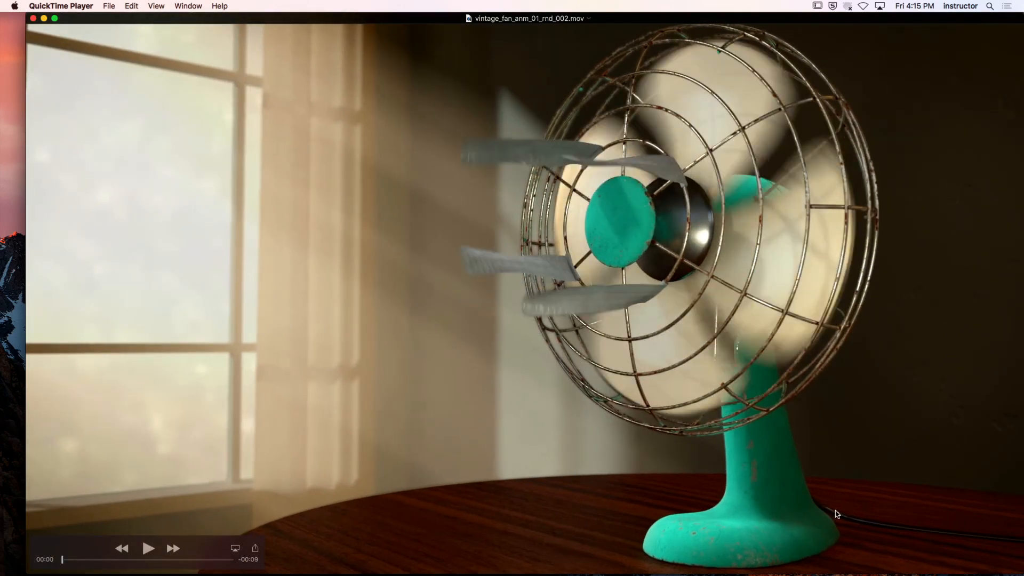
left_click(150, 549)
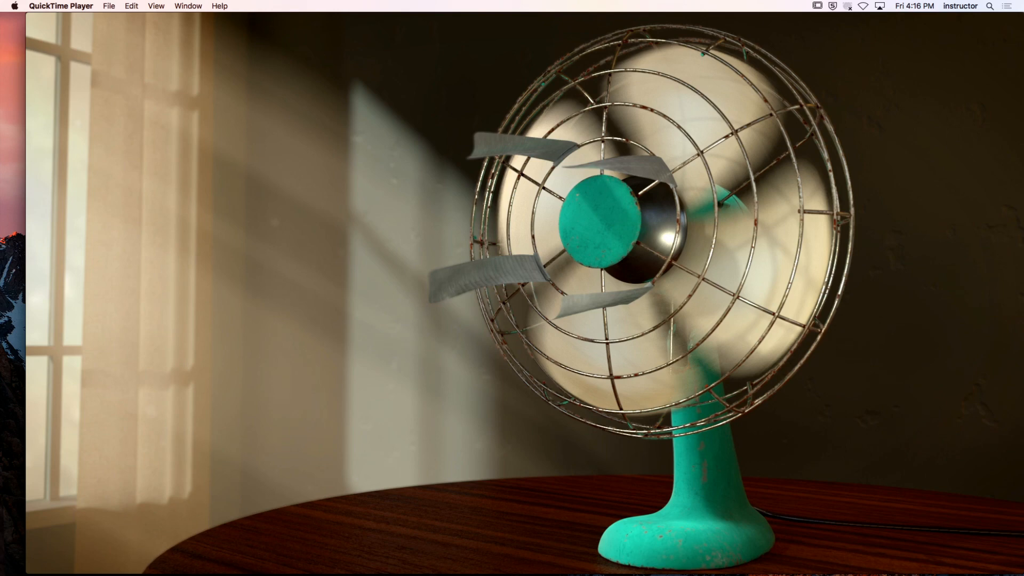
Switch to Modo and enable the Alpha Output in the Shader Tree, leaving the Final Color Output disabled
key("super+Tab")
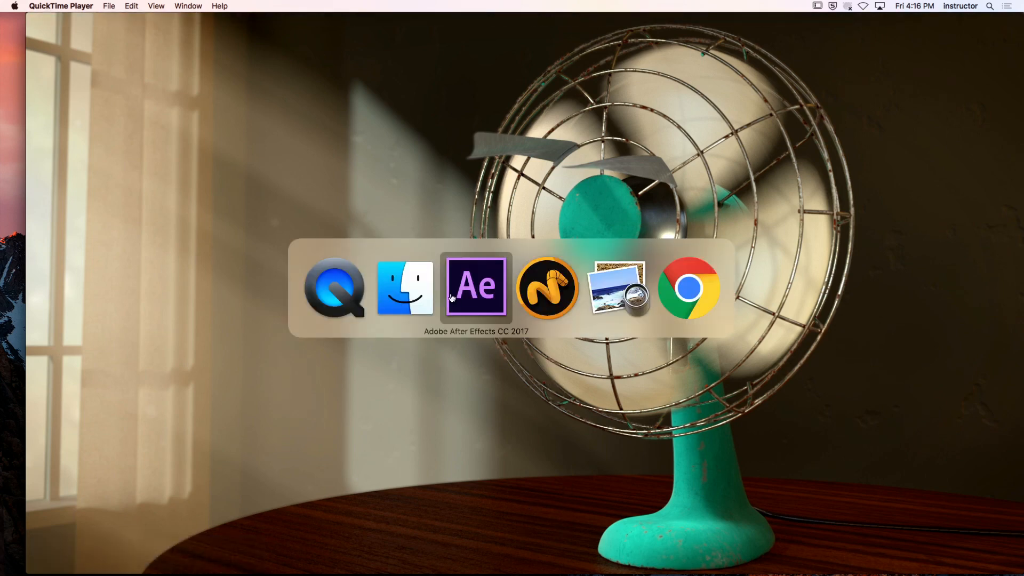
left_click(569, 296)
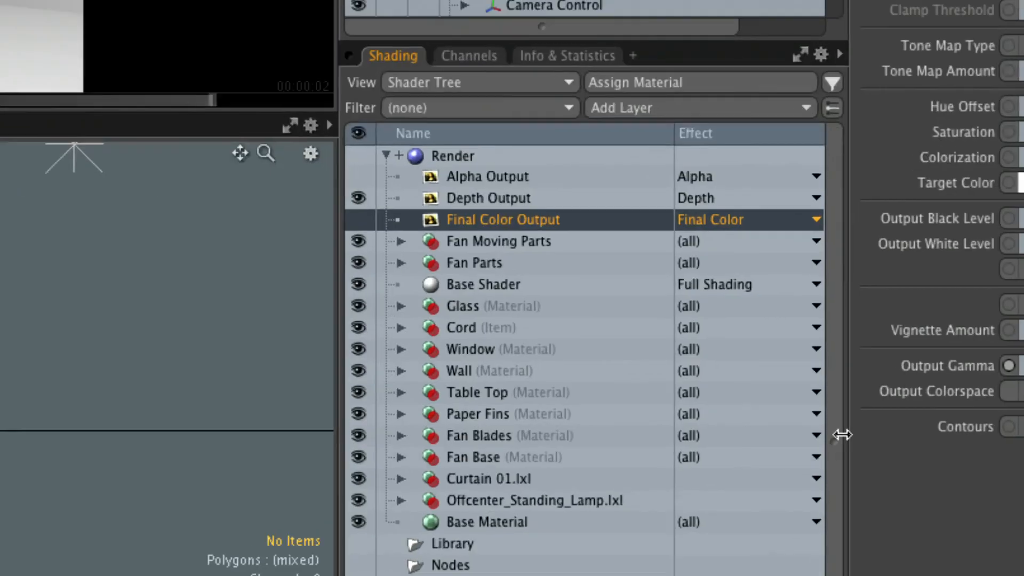
left_click(358, 176)
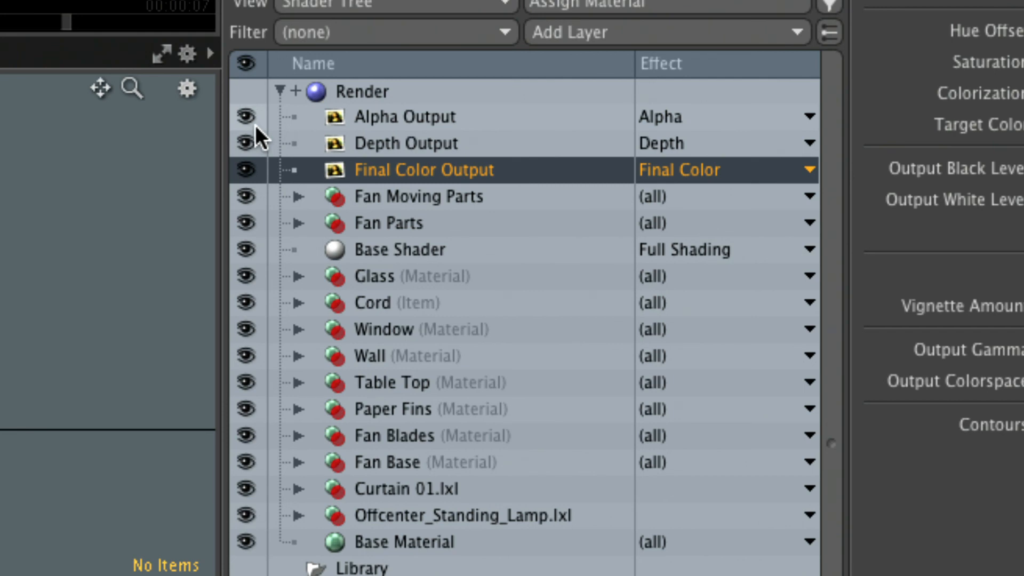
left_click(254, 165)
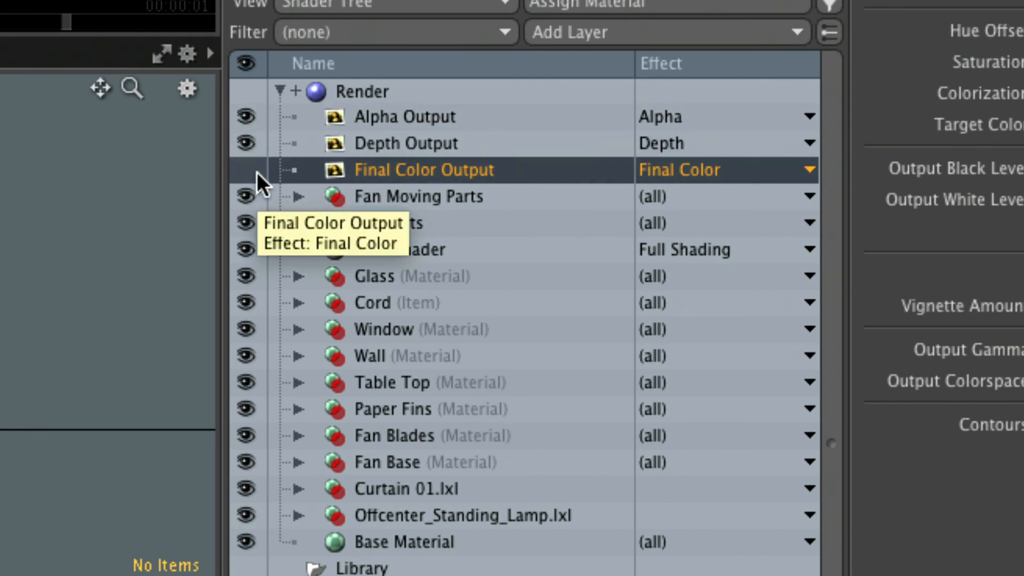
Examine the Depth Output's full output filename and the Alpha Output's filename setting
left_click(430, 142)
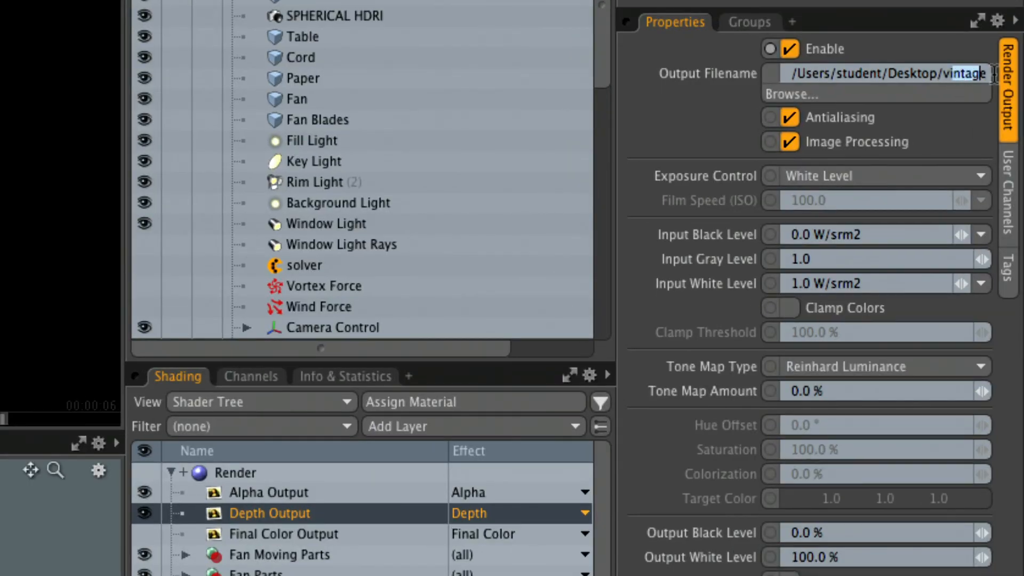
left_click_drag(993, 142, 1019, 144)
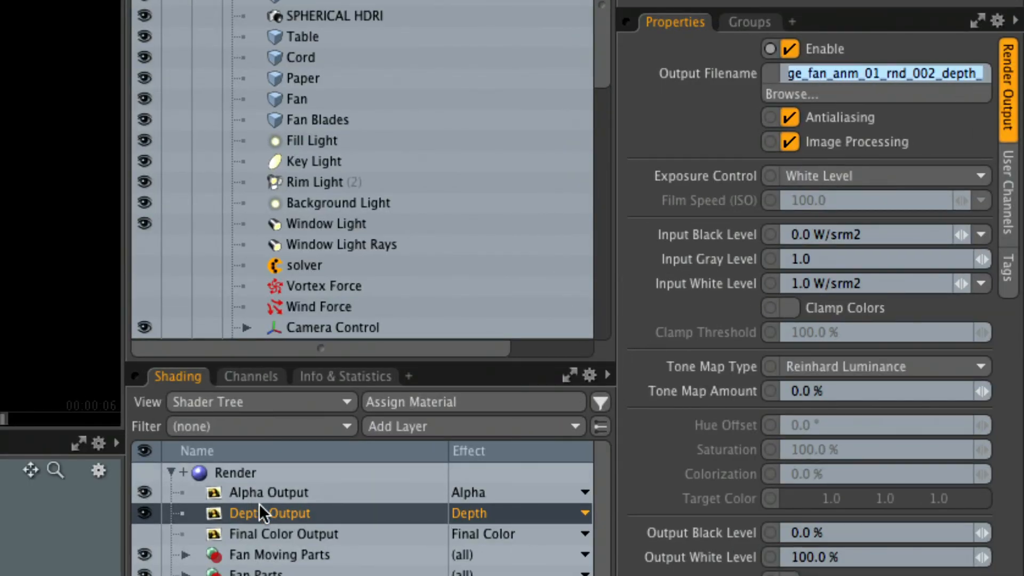
left_click(299, 492)
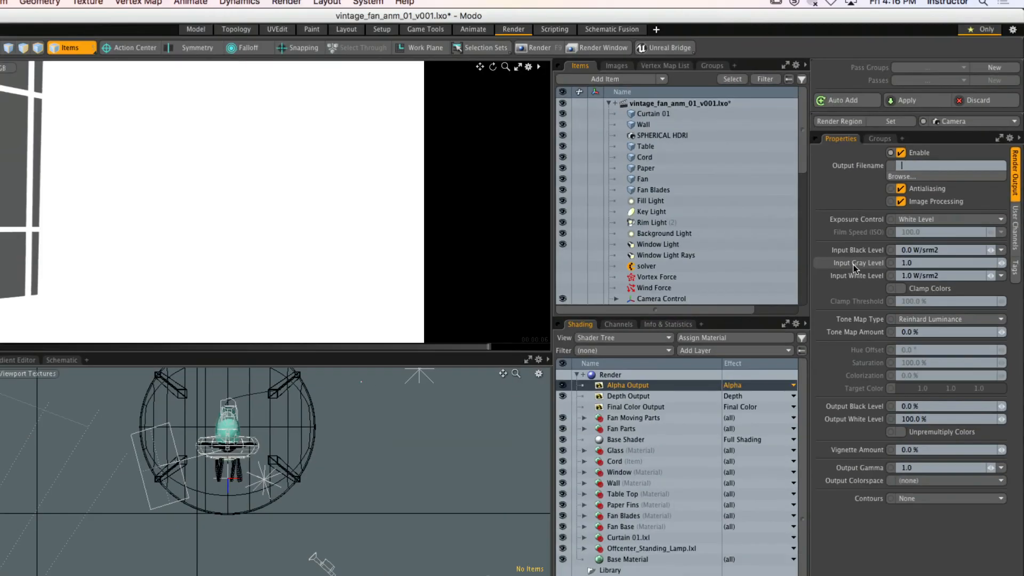
Start rendering the animation as an image sequence without the render outputs' filenames, and cancel at the save dialog
left_click(287, 1)
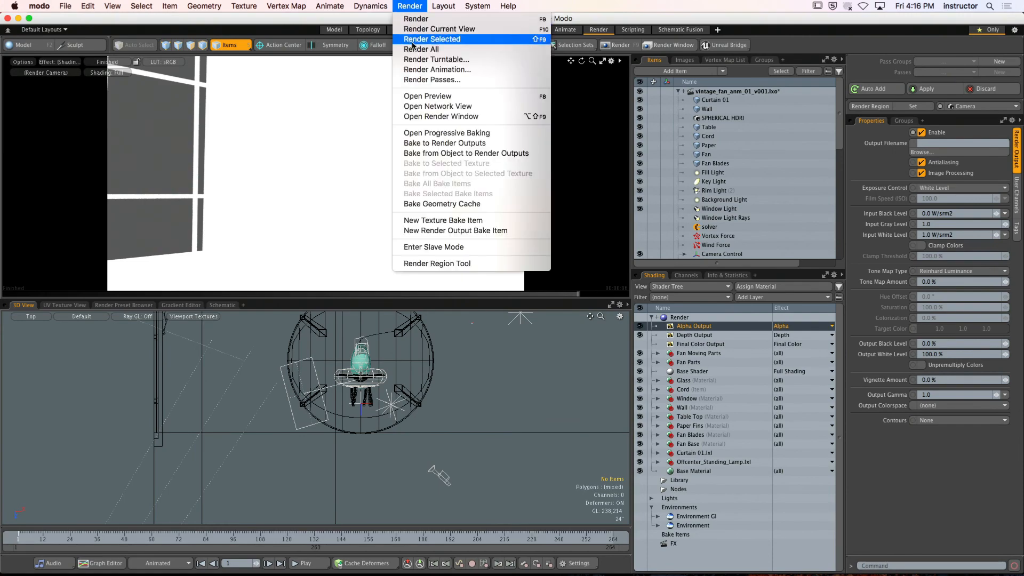
left_click(424, 70)
left_click(616, 138)
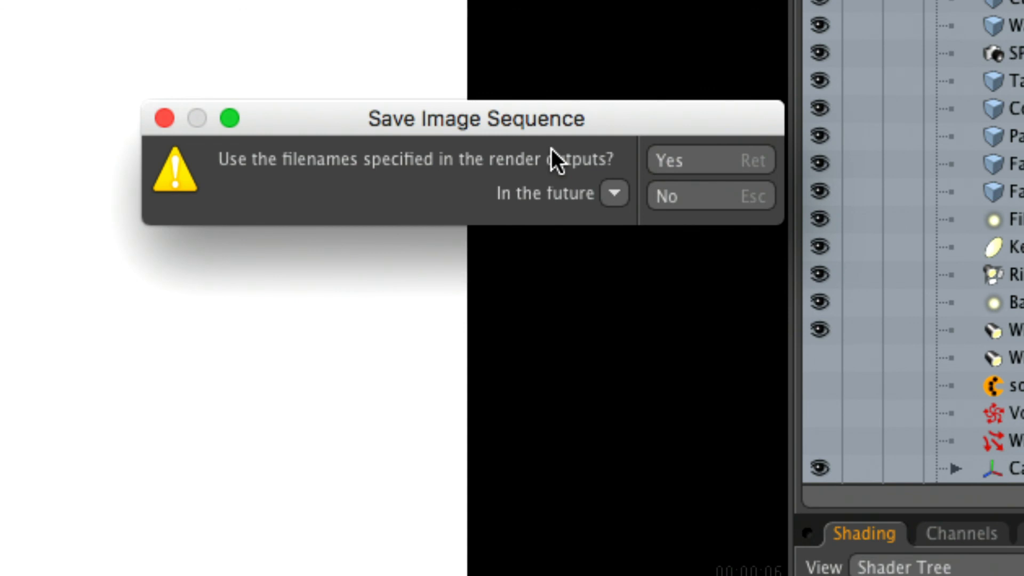
left_click(686, 206)
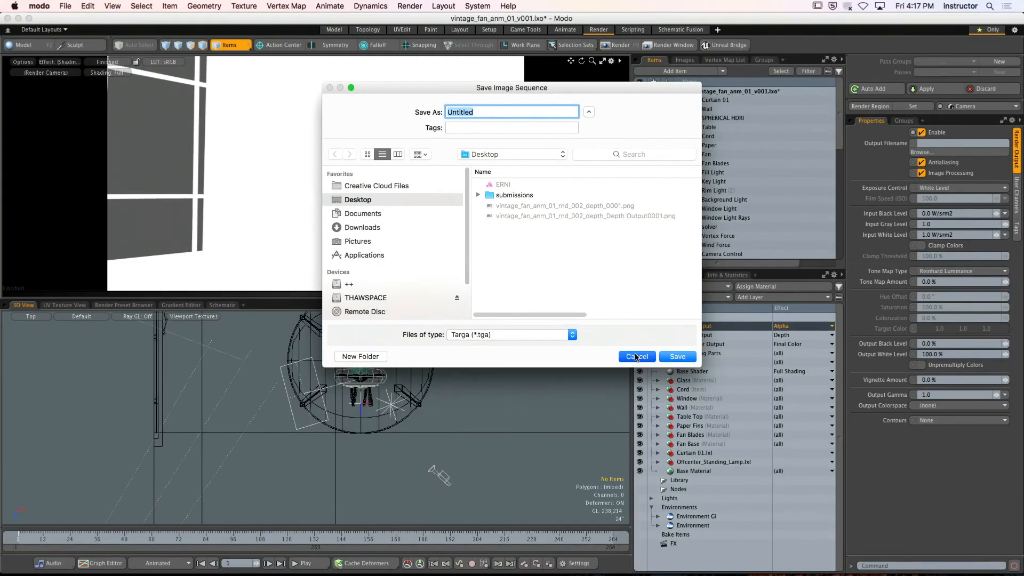
left_click(653, 368)
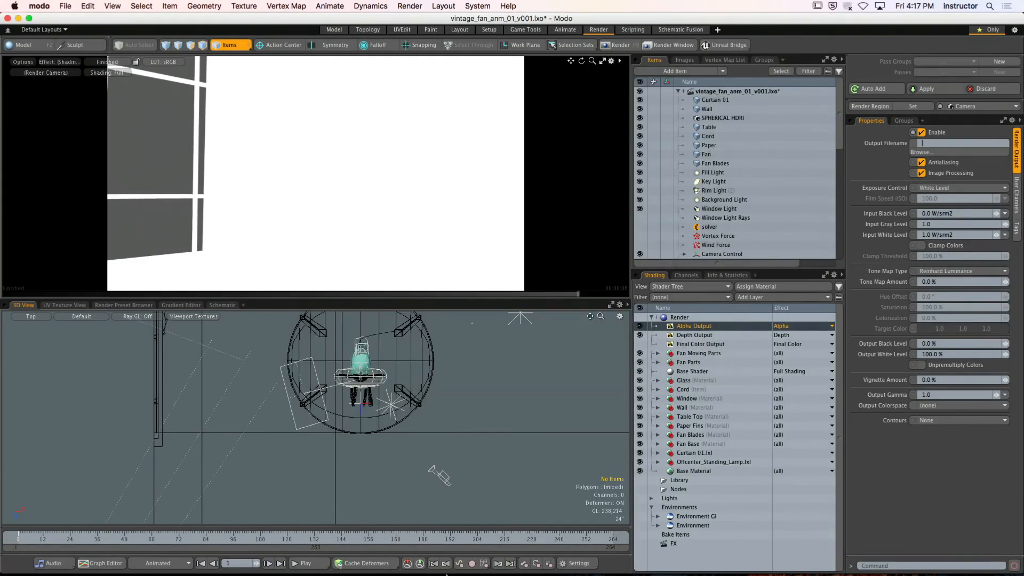
Switch to After Effects to review the project's imported render passes, and bring the RENDERS folder forward in Finder
mouse_move(449, 575)
left_click(290, 558)
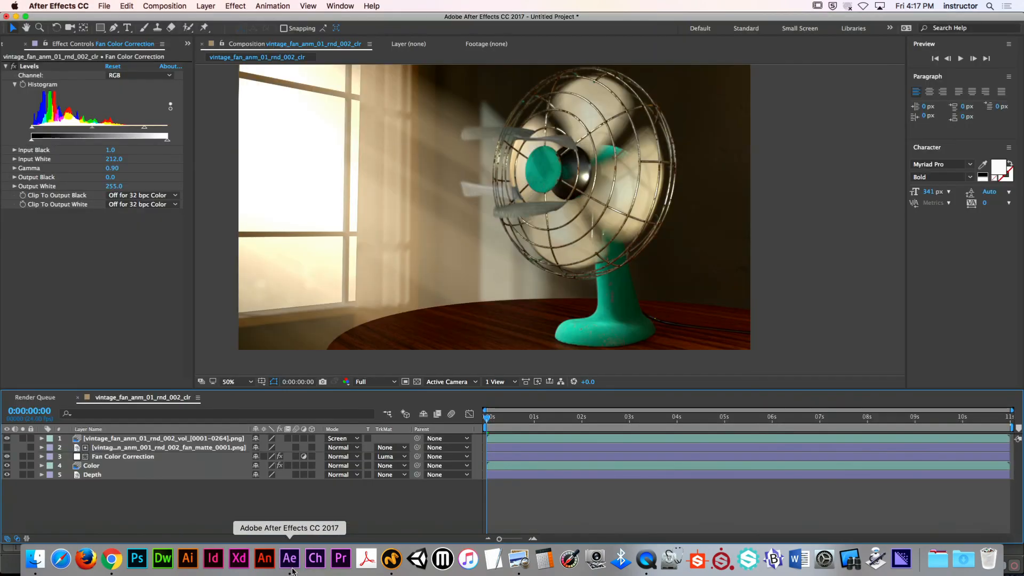
left_click(8, 44)
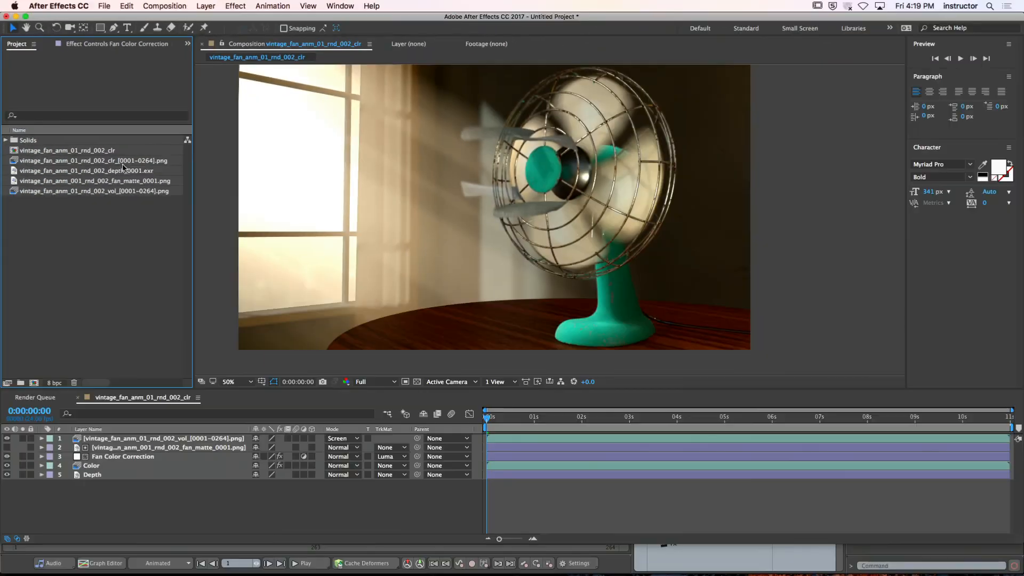
mouse_move(137, 573)
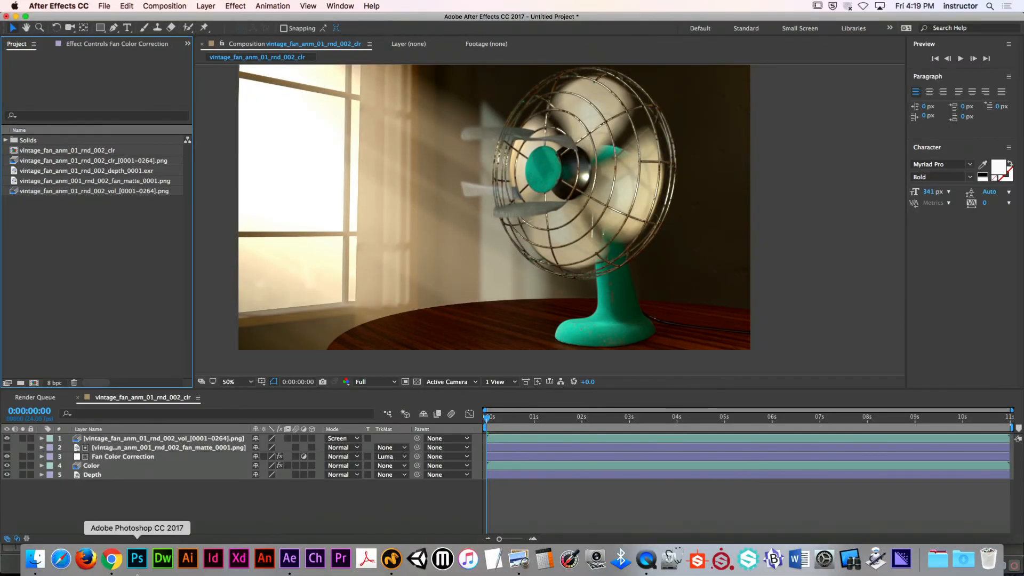
left_click(34, 560)
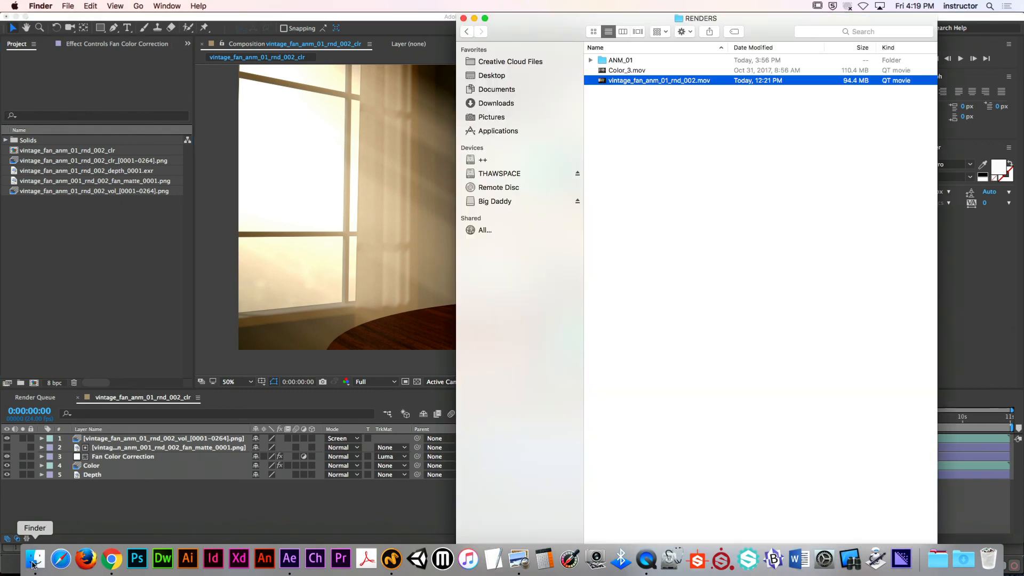
Open Calendar to review the November 2017 animation deadlines, and return to Modo
key("super+space")
type("calendar")
key("Return")
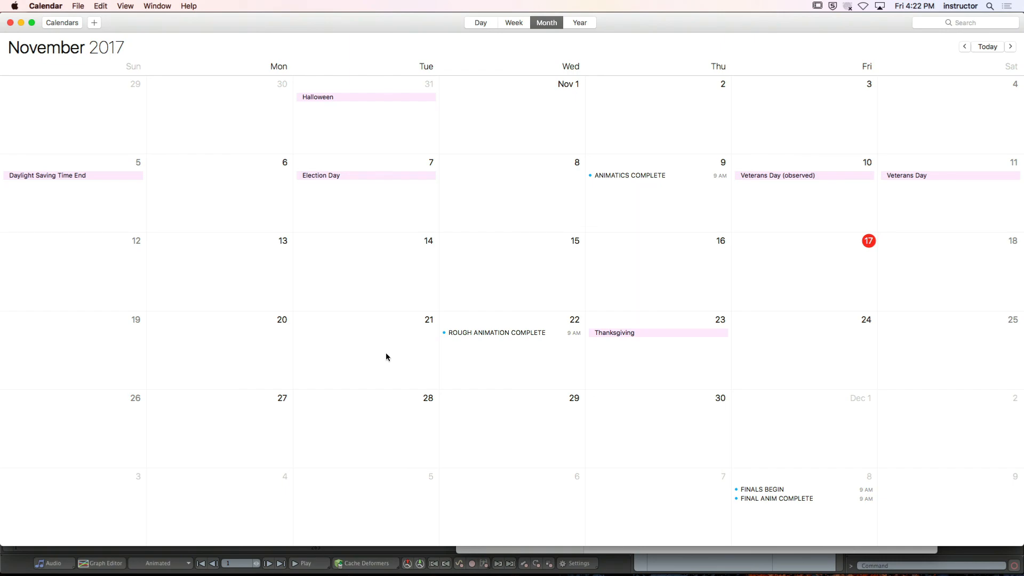
key("super+Tab")
key("super+Tab")
key("super+Tab")
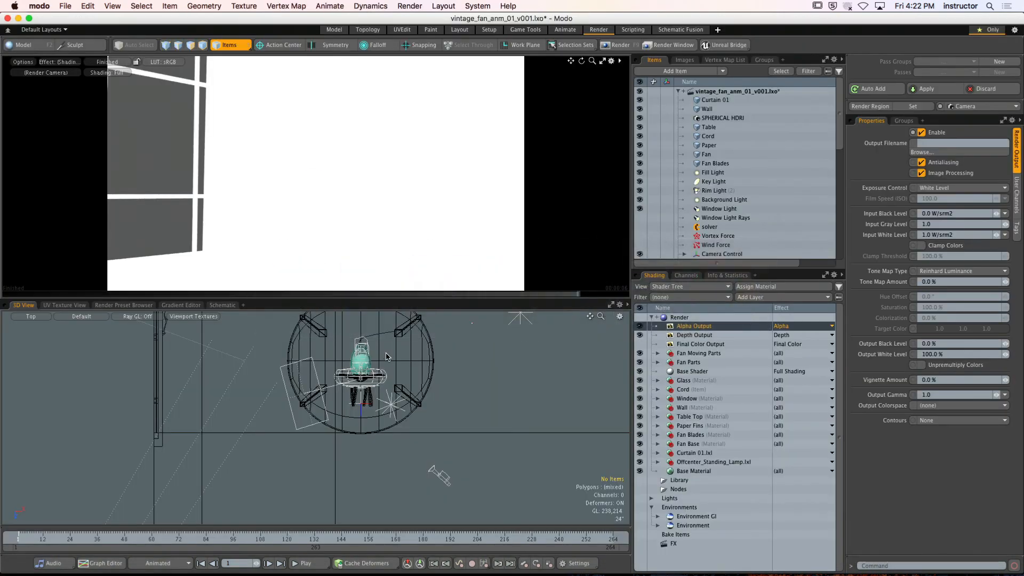